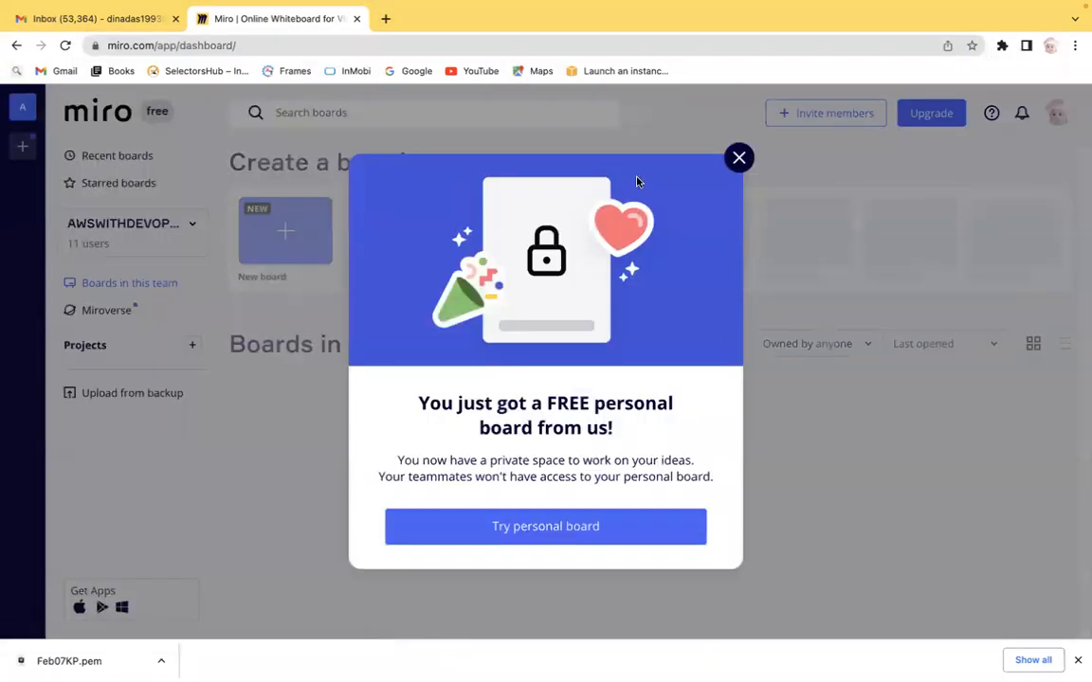
Step: Dismiss the personal board popup and open the board 'February 06 - 3 PM - AWS & DEVOPS'
{"action": "left_click", "coordinate": [737, 156]}
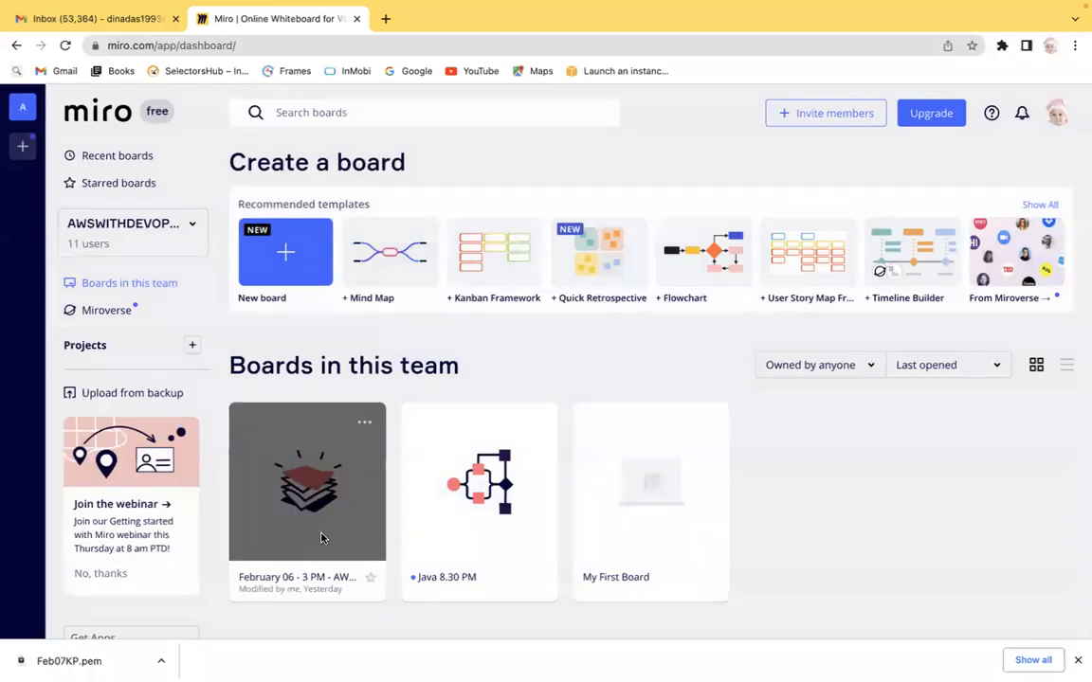
{"action": "left_click", "coordinate": [267, 530]}
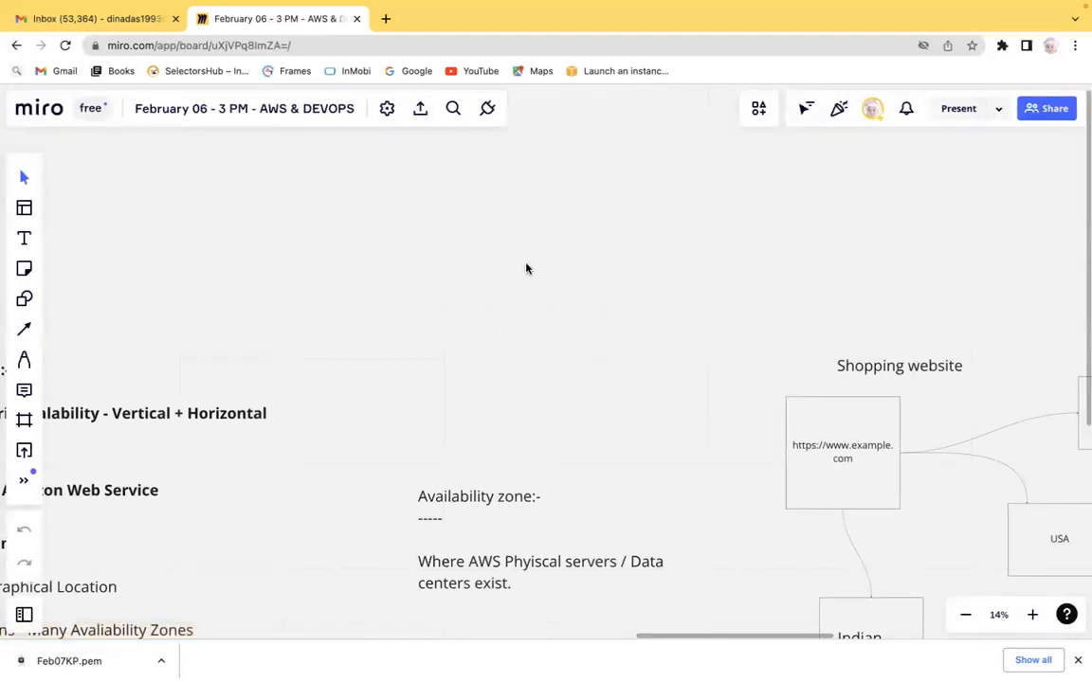
Step: Open the AWS website in a new tab and go to Sign In to the Console
{"action": "left_click", "coordinate": [384, 19]}
{"action": "type", "text": "aws"}
{"action": "key", "text": "Return"}
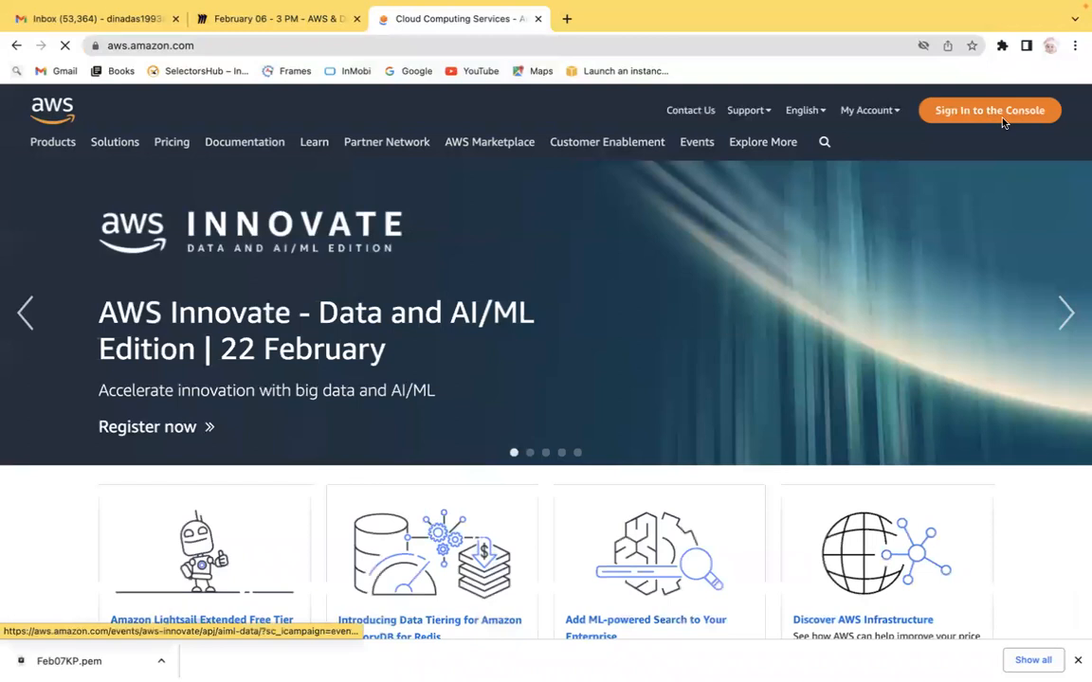
{"action": "left_click", "coordinate": [1005, 123]}
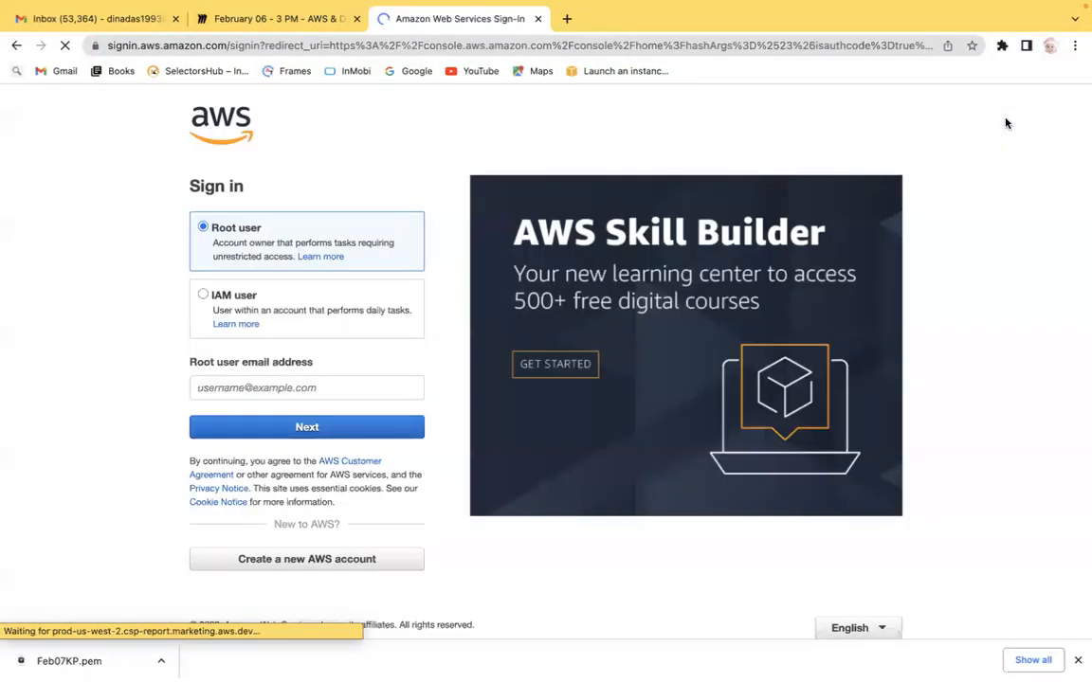
Step: Enter the root user email address and continue to the password page
{"action": "left_click", "coordinate": [266, 388]}
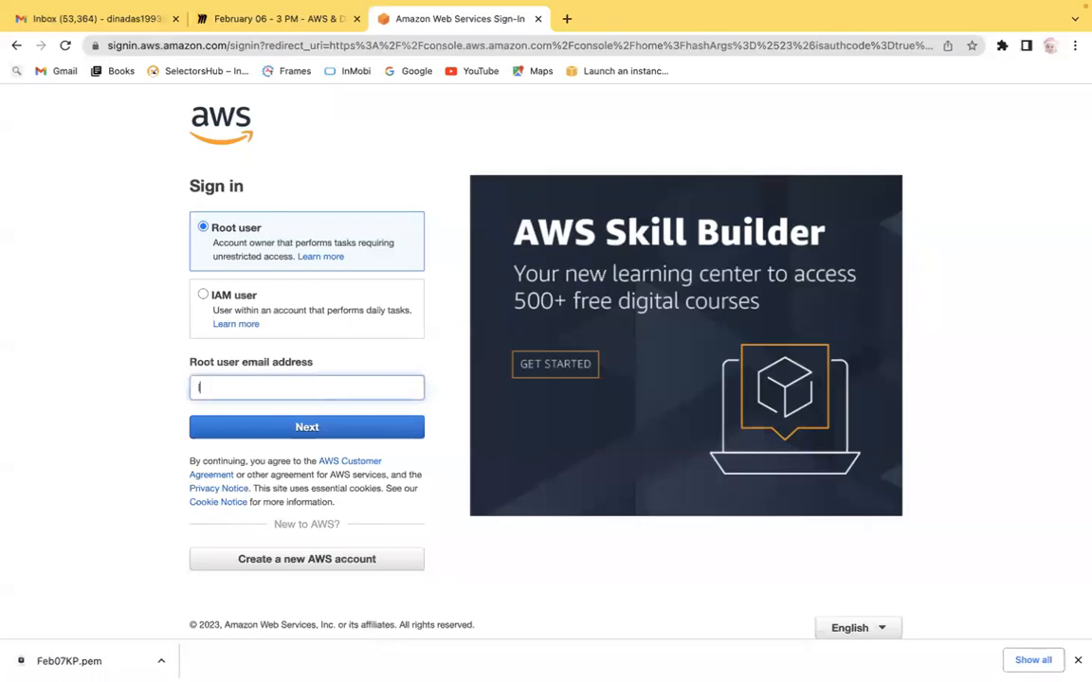
{"action": "key", "text": "Return"}
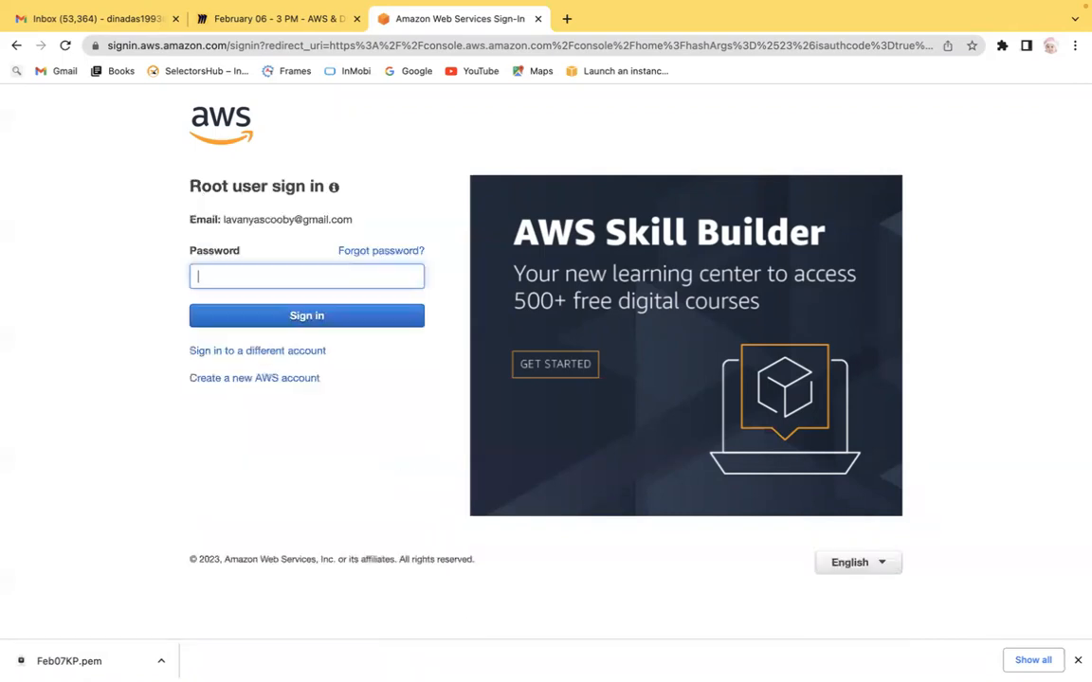
Step: Enter the root user account password and sign in
{"action": "type", "text": "•••••••••••••"}
{"action": "key", "text": "Return"}
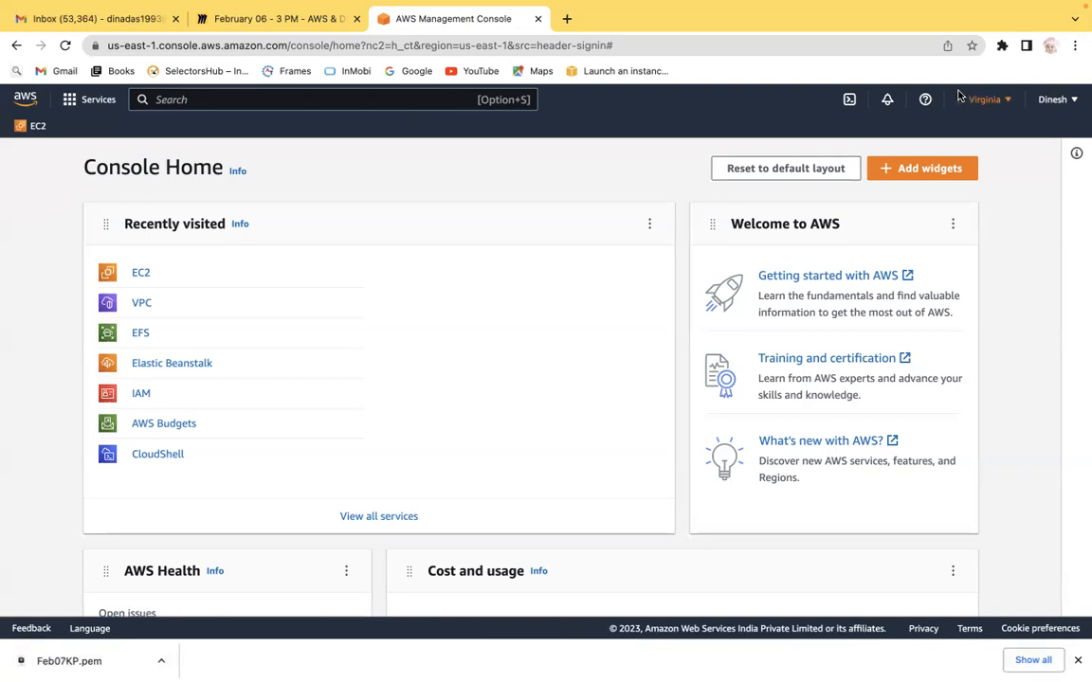
Step: Open the console's region list, then search Google for 'aws regions' in a new tab
{"action": "left_click", "coordinate": [986, 100]}
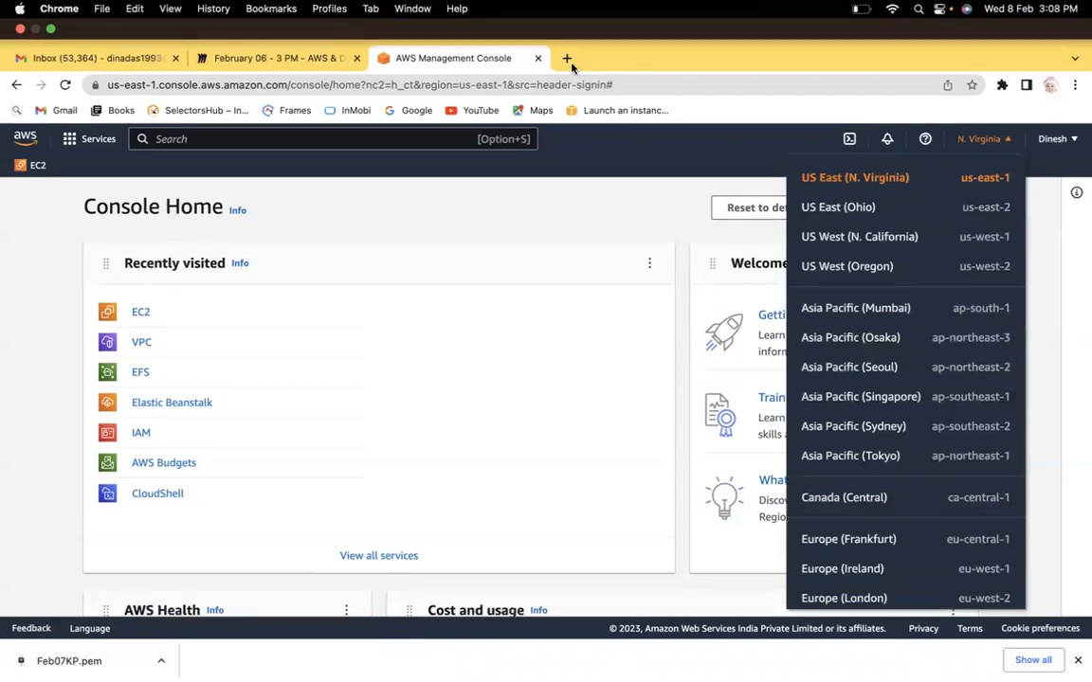
{"action": "left_click", "coordinate": [565, 58]}
{"action": "type", "text": "Aws re"}
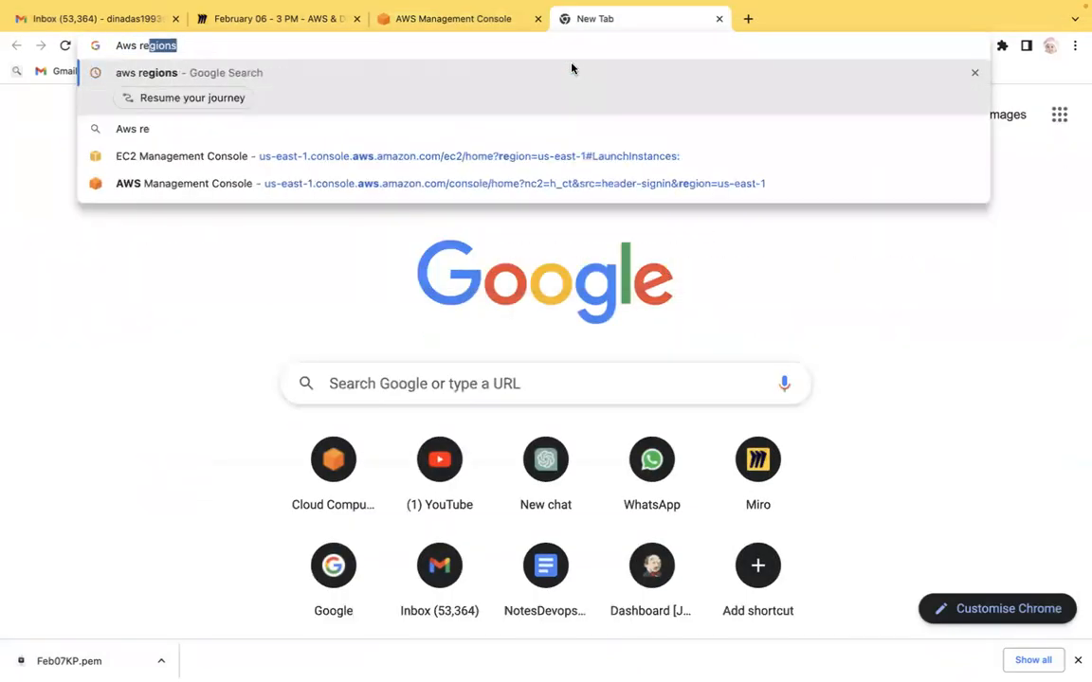
{"action": "type", "text": "gion"}
{"action": "key", "text": "Return"}
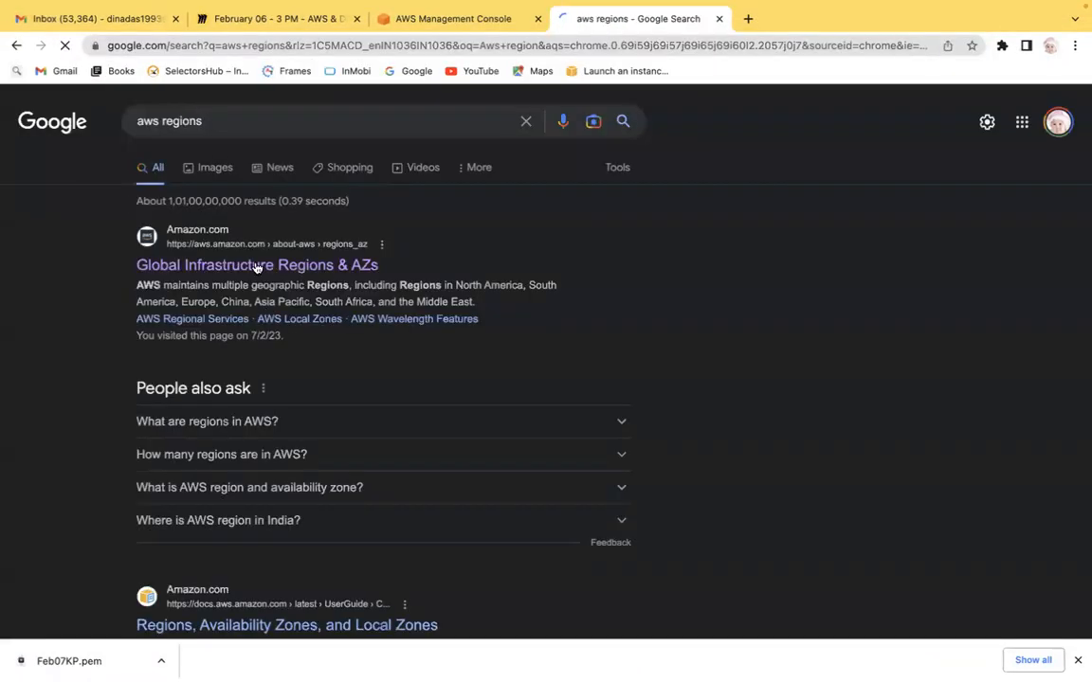
Step: Open the Global Infrastructure Regions & AZs page and scroll through the Australia regions and edge locations
{"action": "left_click", "coordinate": [314, 258]}
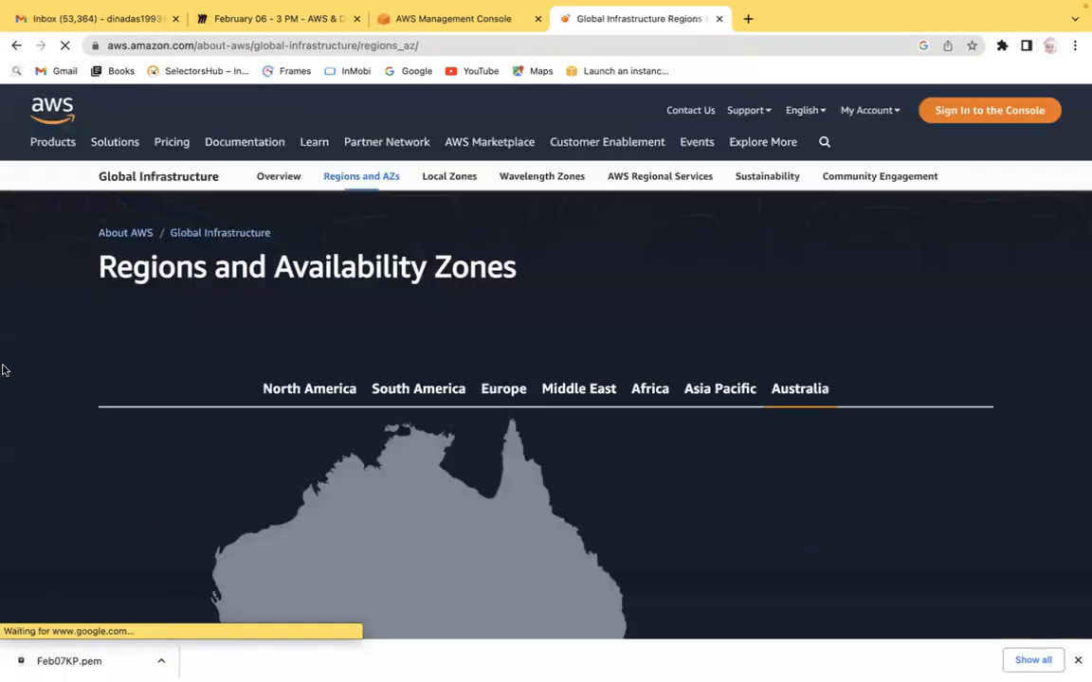
{"action": "key", "text": "Down"}
{"action": "key", "text": "Down"}
{"action": "key", "text": "Down"}
{"action": "key", "text": "Up"}
{"action": "key", "text": "Up"}
{"action": "key", "text": "Up"}
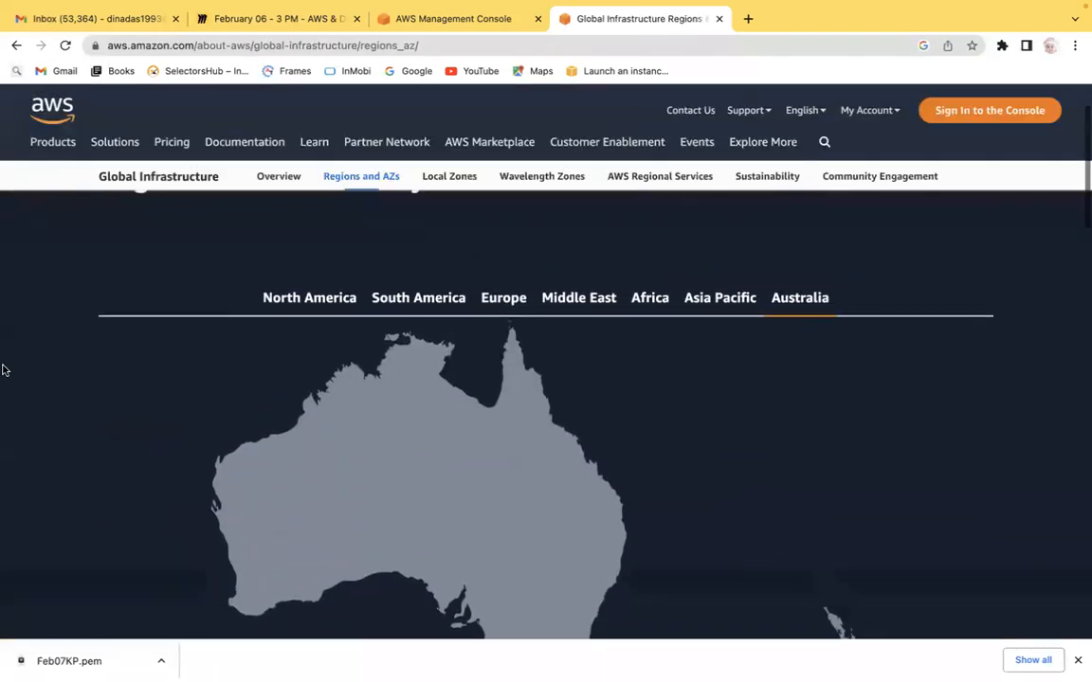
{"action": "key", "text": "Down"}
{"action": "key", "text": "Down"}
{"action": "key", "text": "Down"}
{"action": "key", "text": "Down"}
{"action": "key", "text": "Down"}
{"action": "key", "text": "Down"}
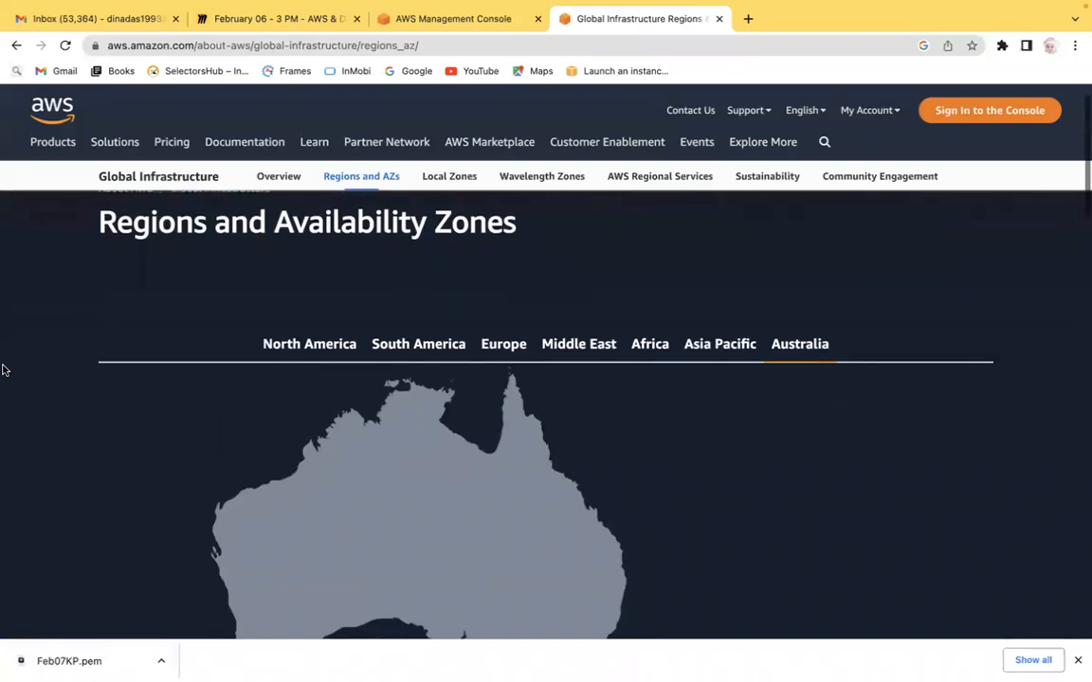
{"action": "scroll", "coordinate": [3, 370], "scroll_direction": "down", "scroll_amount": 5}
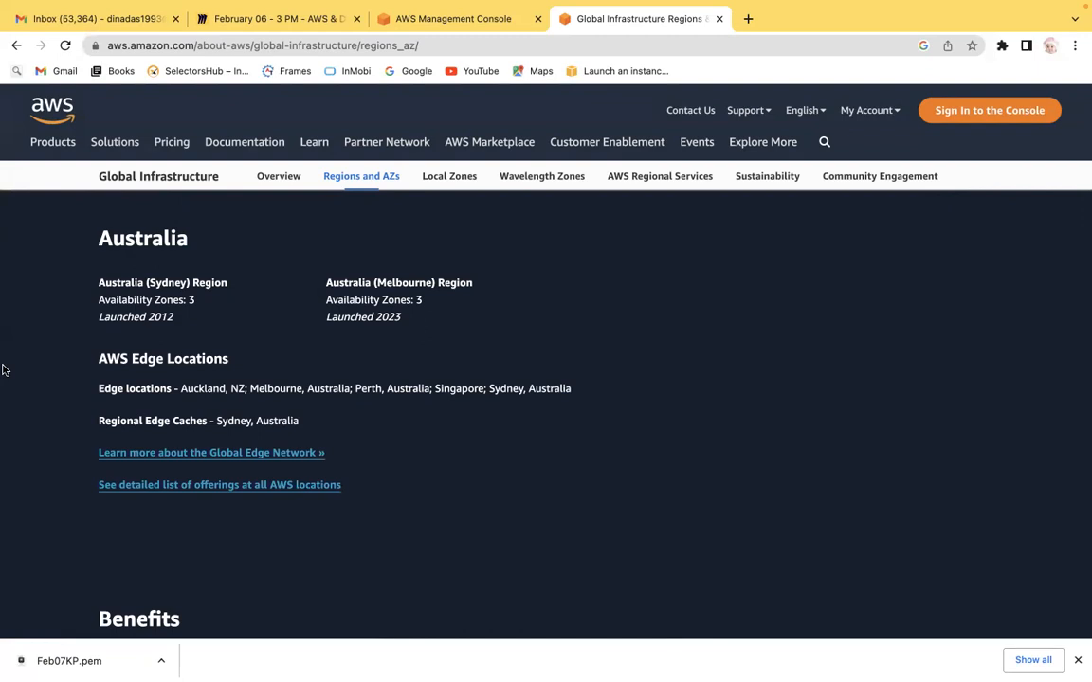
{"action": "scroll", "coordinate": [3, 369], "scroll_direction": "down", "scroll_amount": 1}
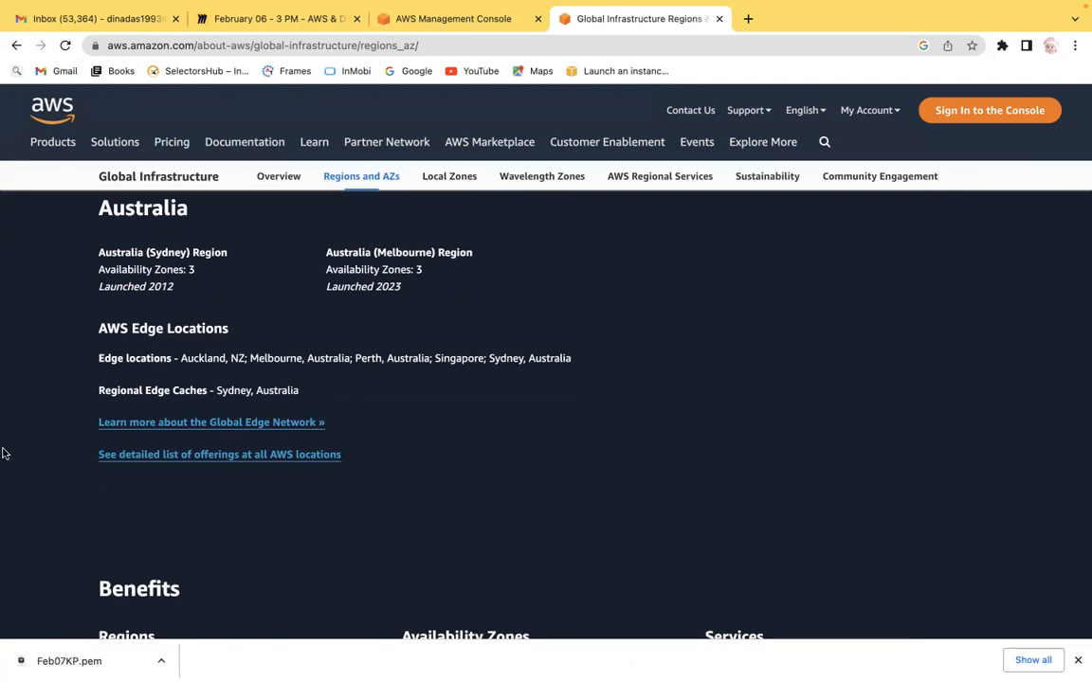
{"action": "scroll", "coordinate": [3, 453], "scroll_direction": "up", "scroll_amount": 5}
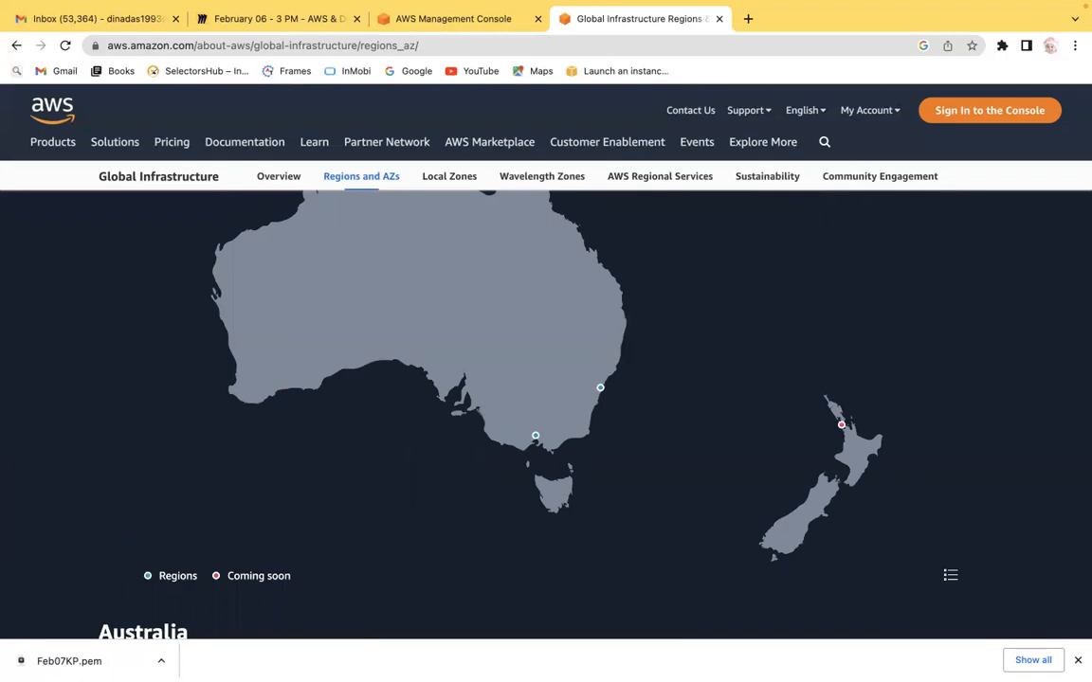
{"action": "mouse_move", "coordinate": [796, 656]}
{"action": "left_click", "coordinate": [748, 18]}
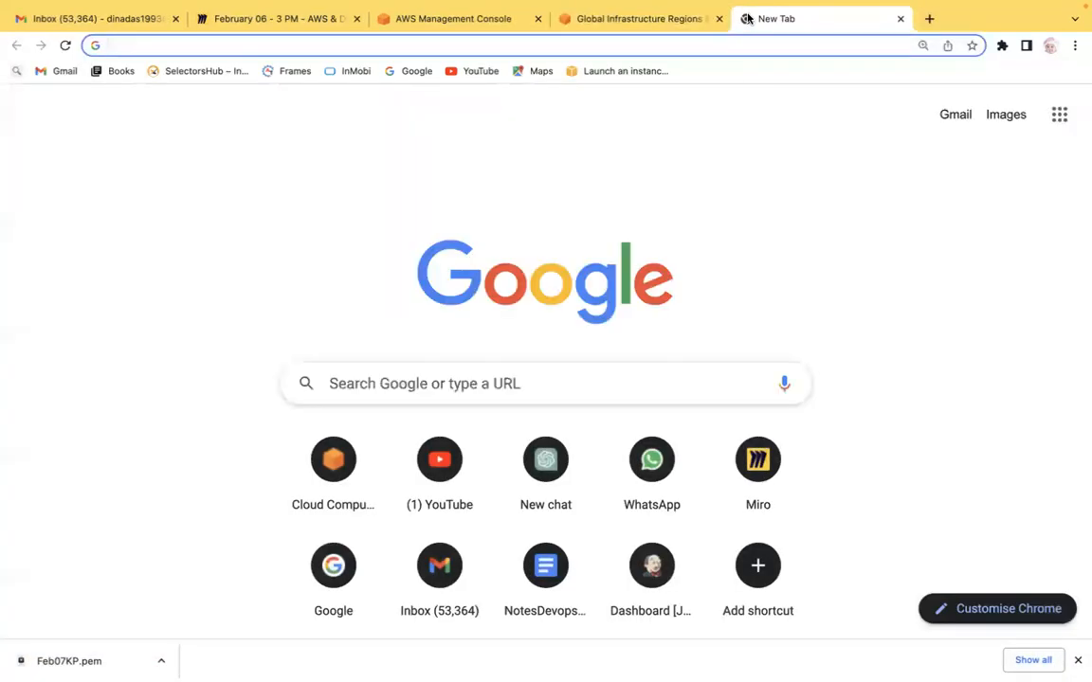
{"action": "mouse_move", "coordinate": [730, 663]}
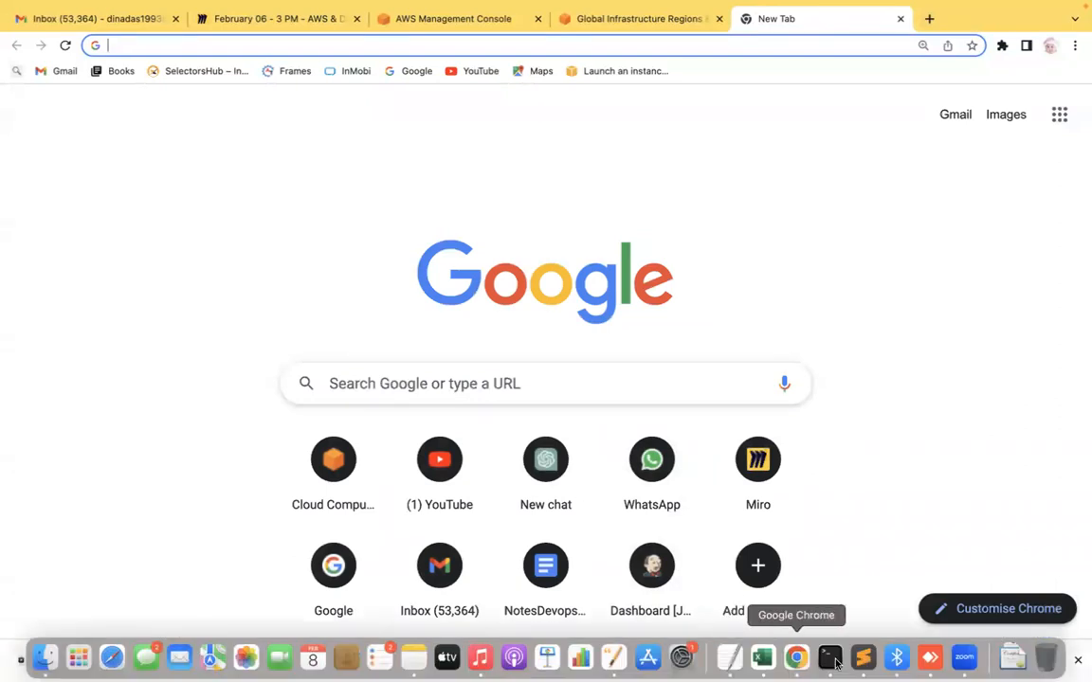
{"action": "mouse_move", "coordinate": [310, 22]}
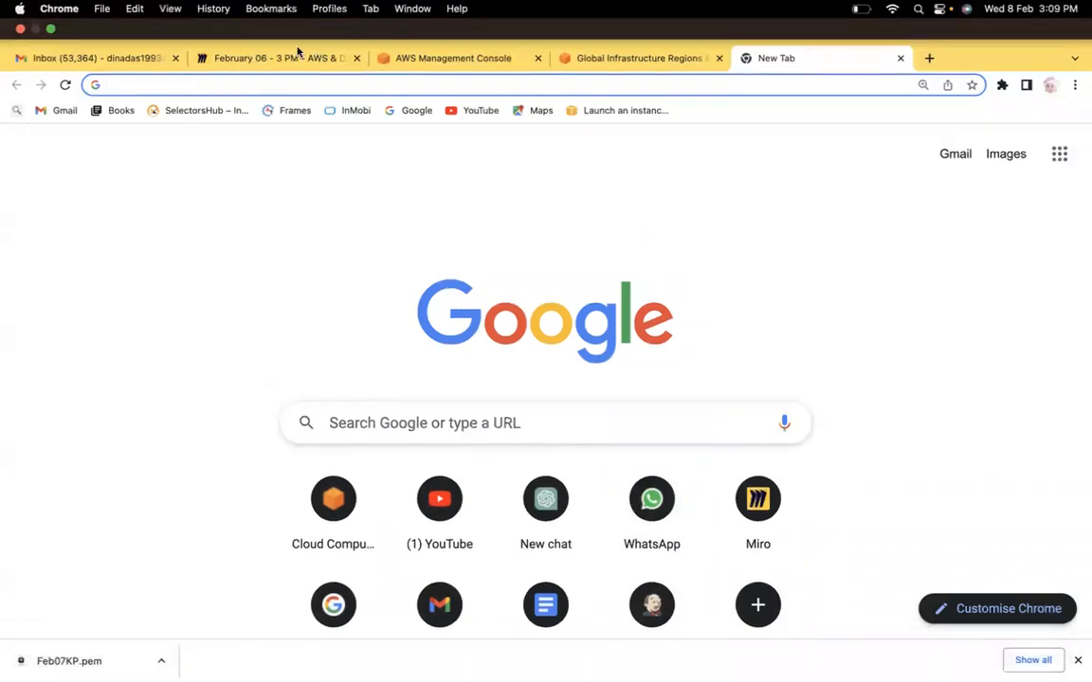
Step: Return to the Miro board, pan to an empty area, and add a text box reading 'AWS Cloud'
{"action": "left_click", "coordinate": [300, 59]}
{"action": "scroll", "coordinate": [455, 267], "scroll_direction": "right", "scroll_amount": 15}
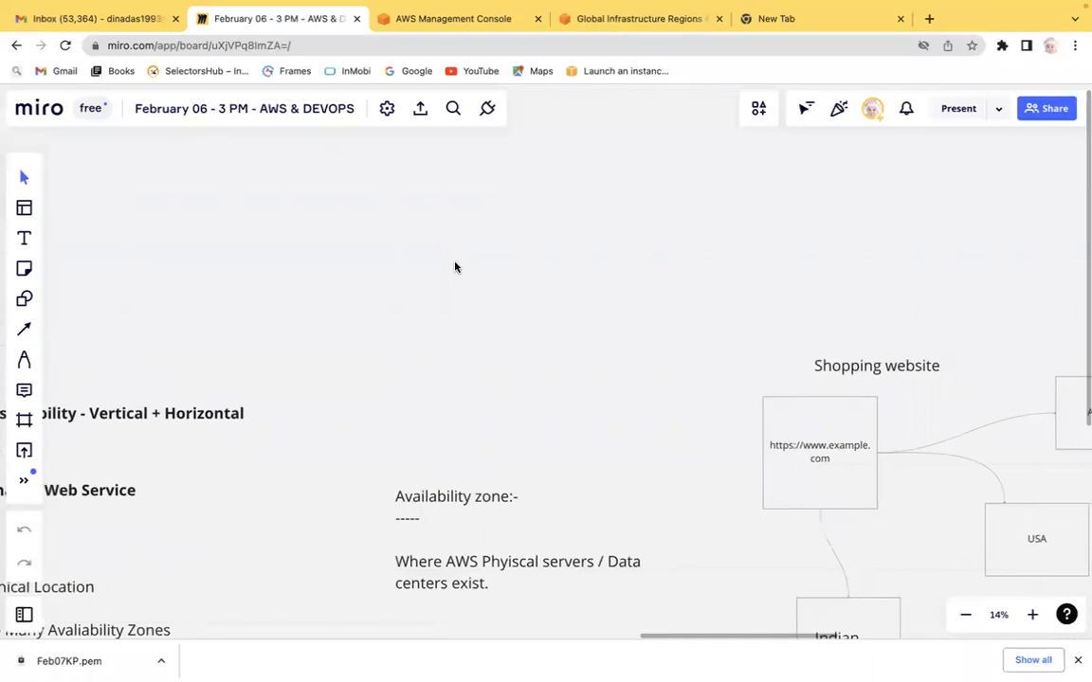
{"action": "scroll", "coordinate": [455, 267], "scroll_direction": "right", "scroll_amount": 15}
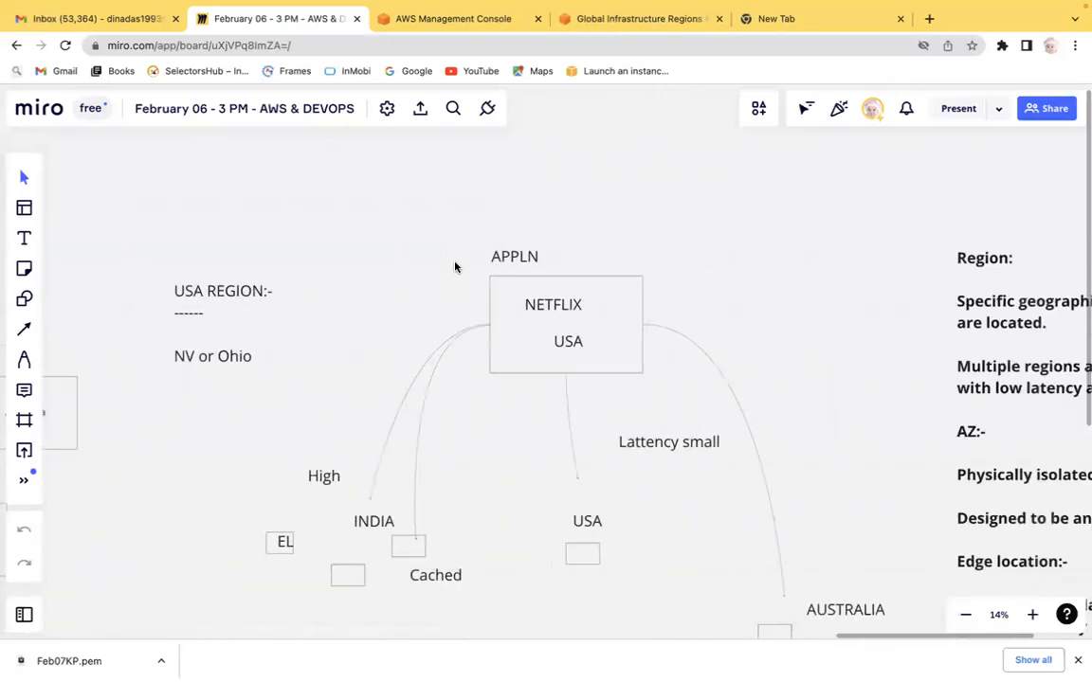
{"action": "scroll", "coordinate": [455, 267], "scroll_direction": "right", "scroll_amount": 10}
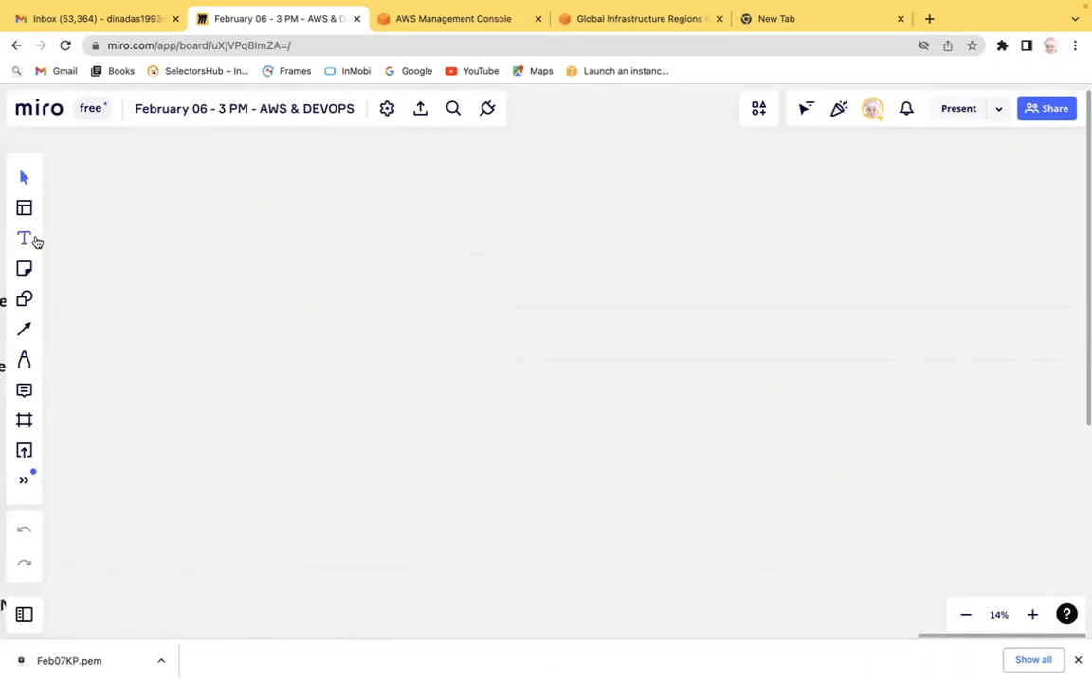
{"action": "left_click", "coordinate": [221, 163]}
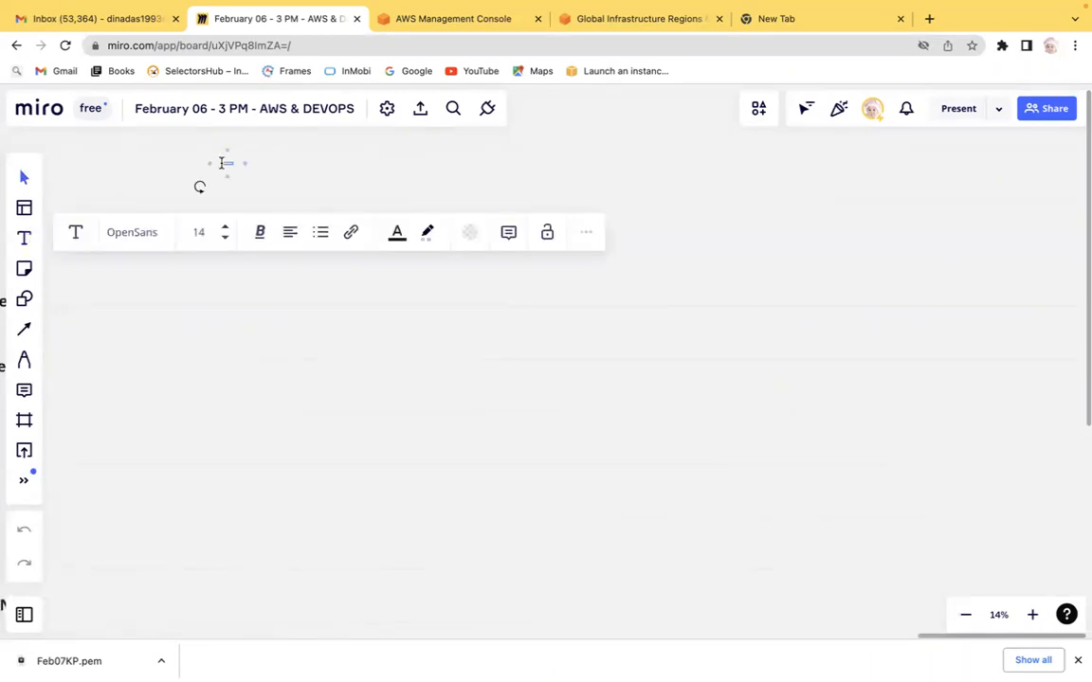
{"action": "type", "text": "AWS Cloud"}
{"action": "left_click", "coordinate": [24, 241]}
{"action": "left_click", "coordinate": [351, 171]}
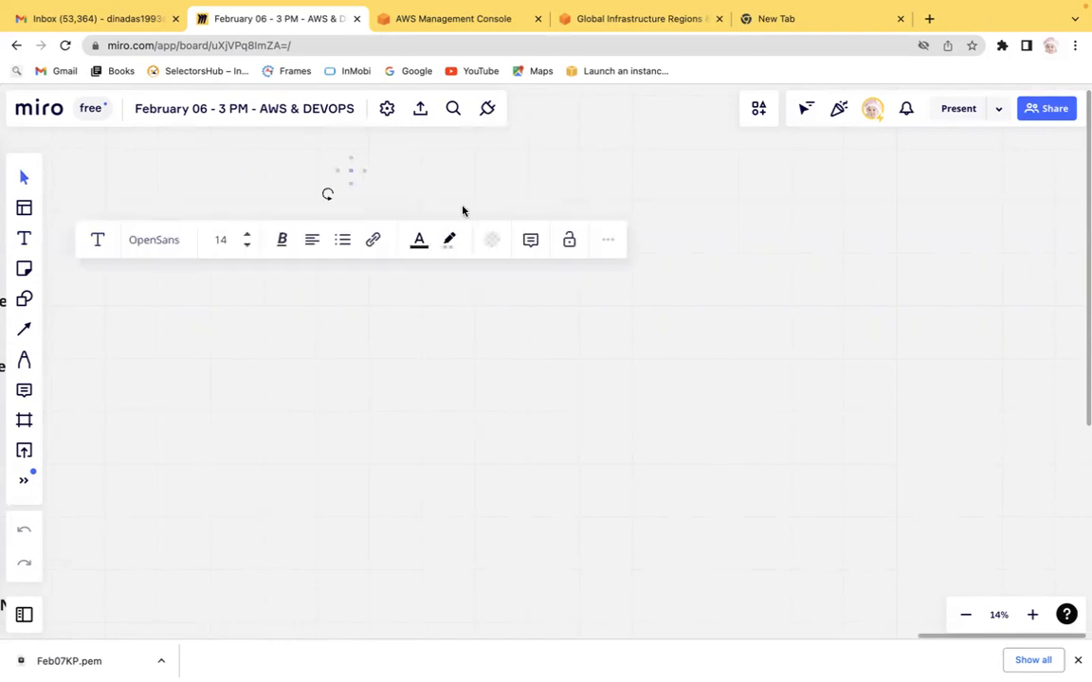
{"action": "left_click", "coordinate": [350, 184]}
{"action": "key", "text": "BackSpace"}
{"action": "left_click_drag", "start_coordinate": [351, 172], "coordinate": [308, 223]}
{"action": "key", "text": "BackSpace"}
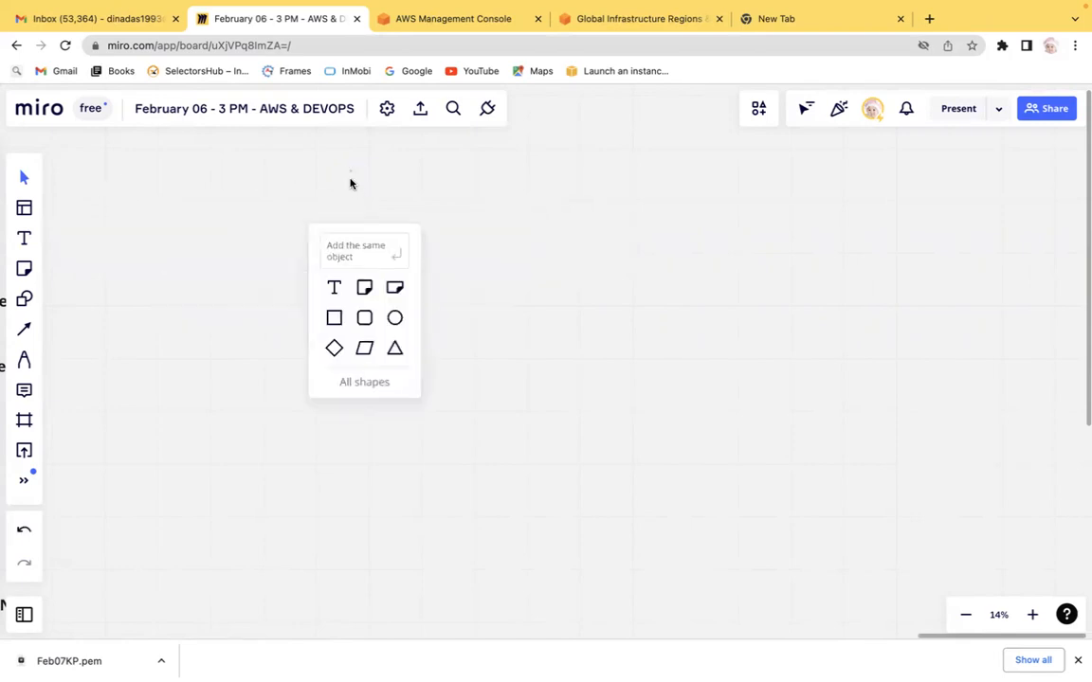
{"action": "left_click", "coordinate": [24, 237]}
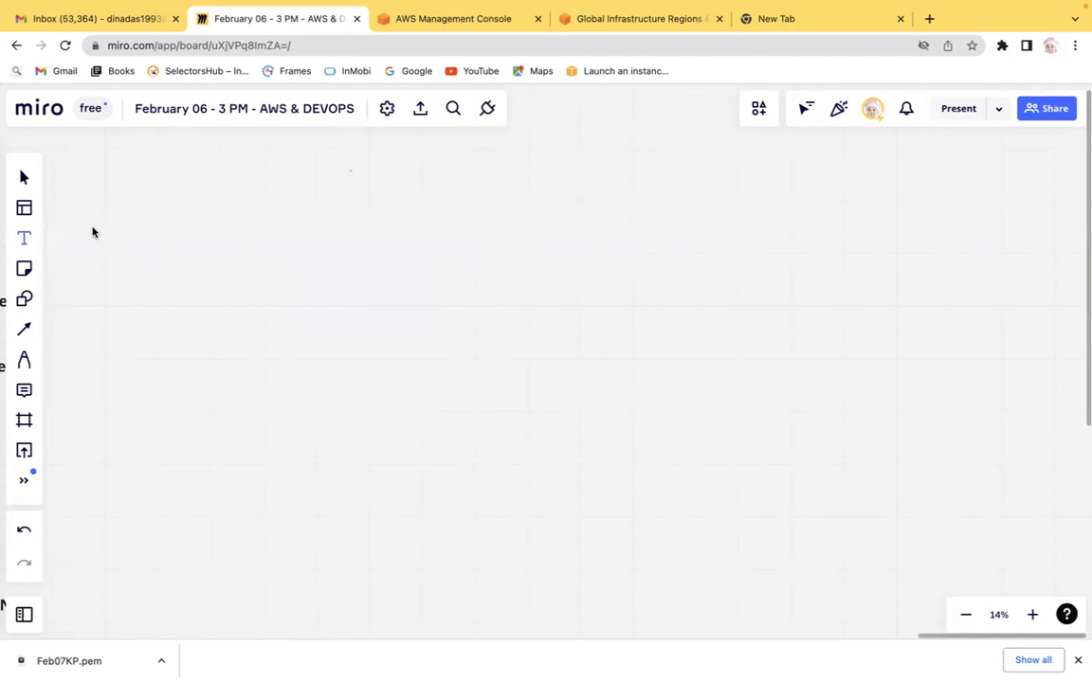
{"action": "left_click", "coordinate": [358, 202]}
{"action": "left_click_drag", "start_coordinate": [364, 215], "coordinate": [379, 251]}
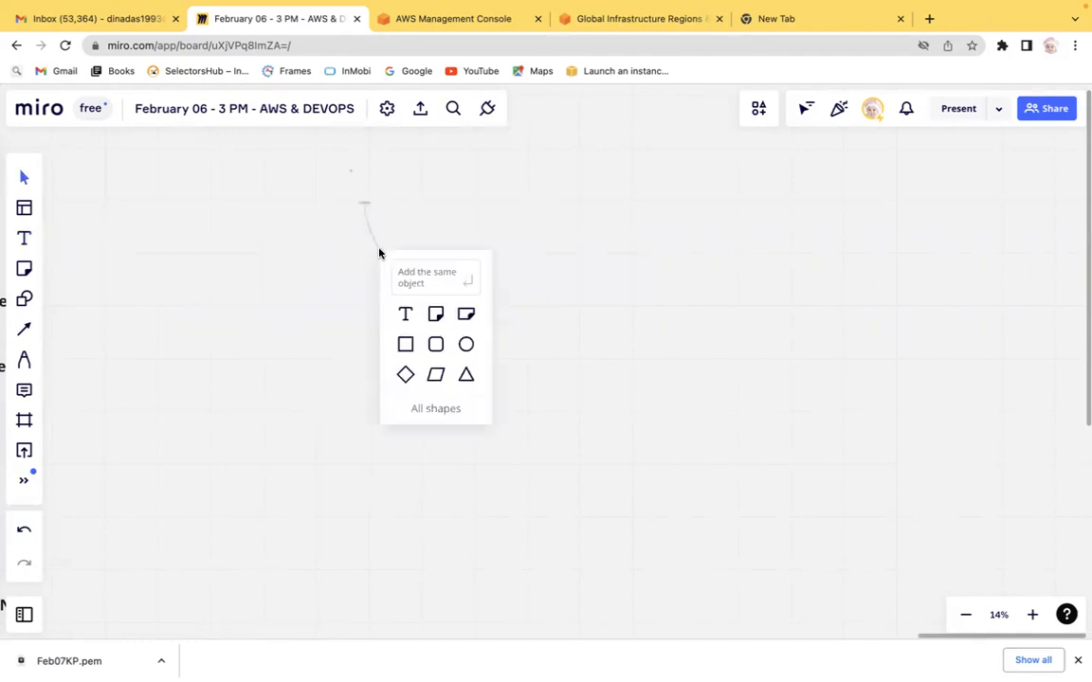
{"action": "left_click", "coordinate": [407, 313]}
{"action": "left_click", "coordinate": [397, 300]}
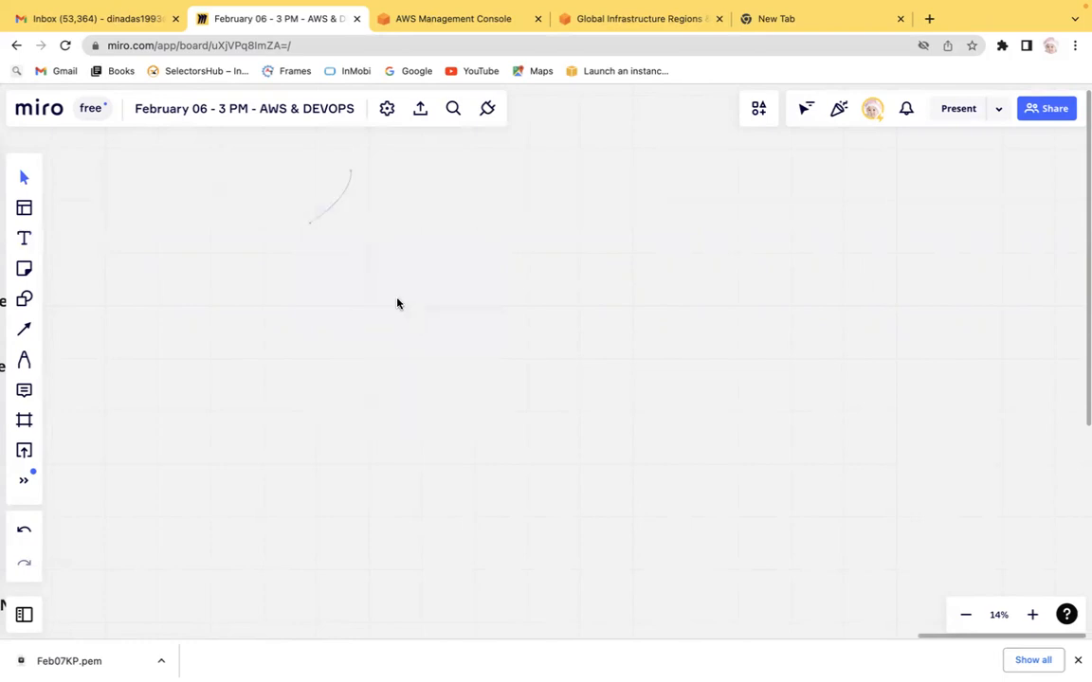
{"action": "left_click", "coordinate": [336, 203]}
{"action": "key", "text": "Delete"}
Step: Draw a large rectangle shape in the empty area of the board
{"action": "left_click", "coordinate": [25, 299]}
{"action": "left_click", "coordinate": [77, 245]}
{"action": "left_click_drag", "start_coordinate": [338, 197], "coordinate": [599, 387]}
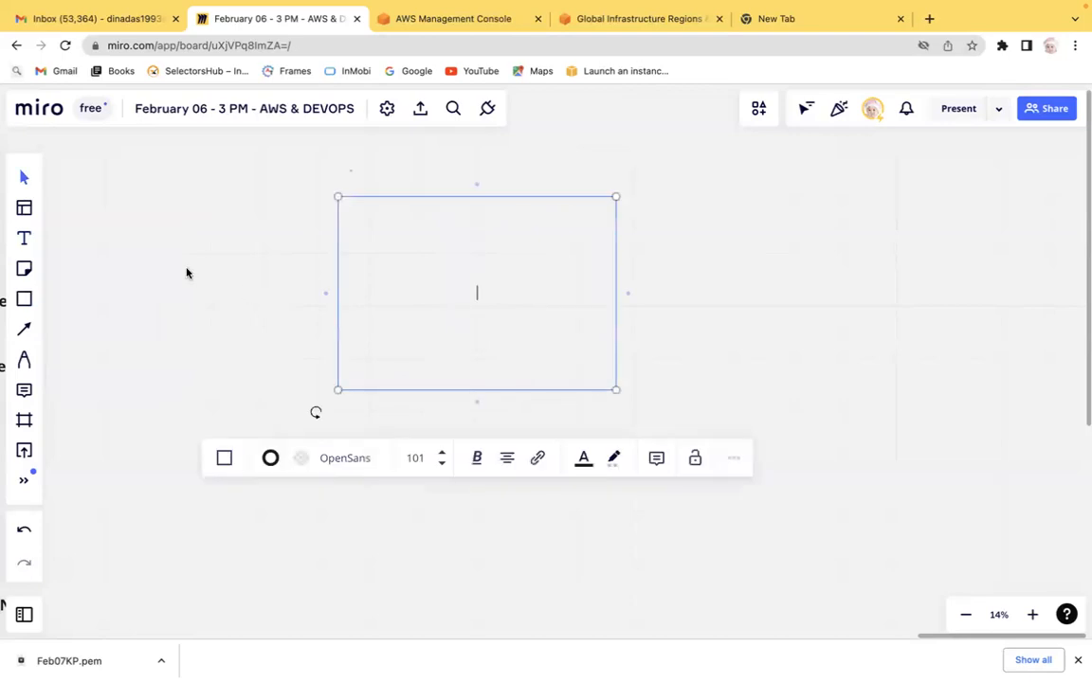
Step: Add a text box inside the rectangle with font size 144 reading 'EC2'
{"action": "left_click", "coordinate": [24, 238]}
{"action": "left_click", "coordinate": [358, 227]}
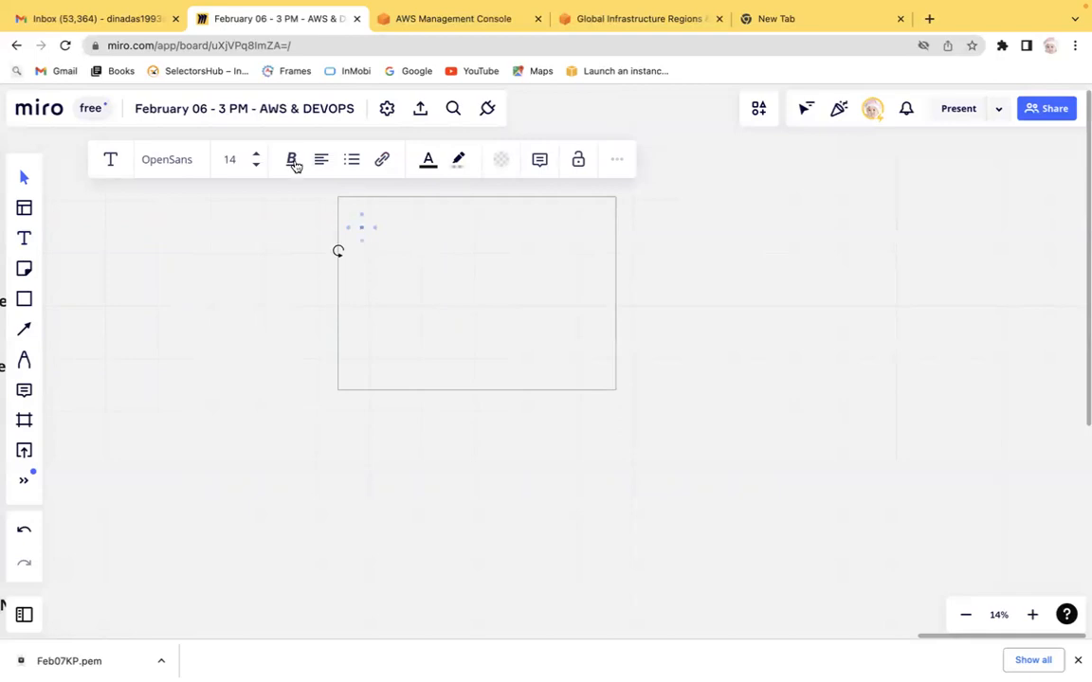
{"action": "left_click", "coordinate": [257, 154]}
{"action": "left_click", "coordinate": [258, 155]}
{"action": "left_click", "coordinate": [259, 155]}
{"action": "left_click", "coordinate": [260, 157]}
{"action": "left_click", "coordinate": [260, 157]}
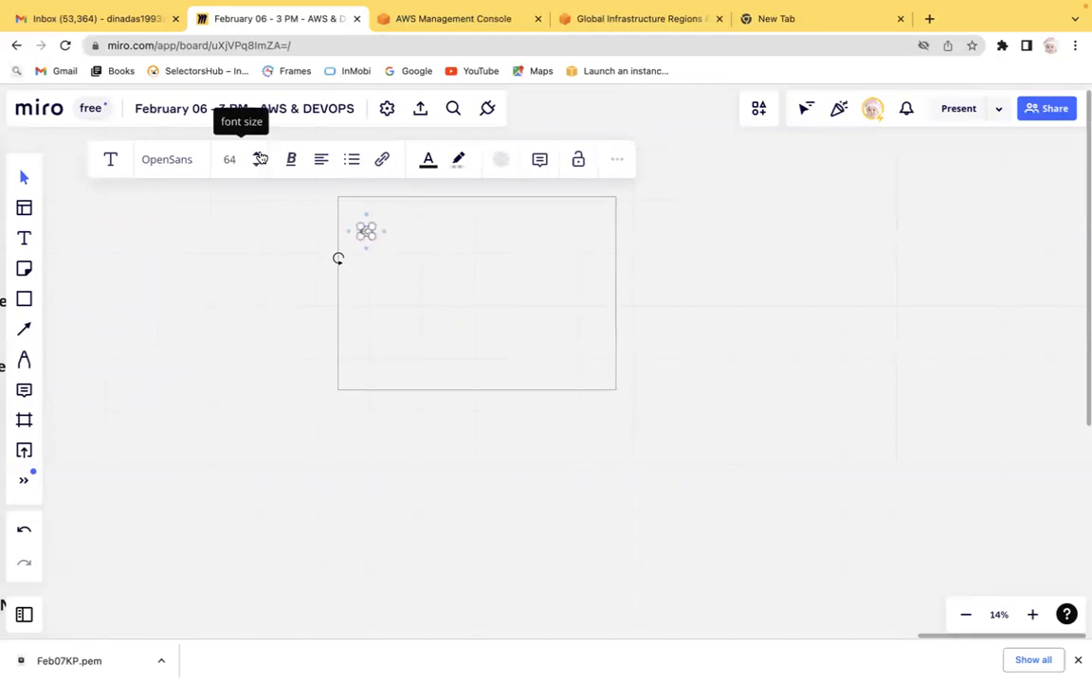
{"action": "left_click", "coordinate": [259, 157]}
{"action": "left_click", "coordinate": [259, 157]}
{"action": "left_click", "coordinate": [260, 158]}
{"action": "left_click", "coordinate": [260, 157]}
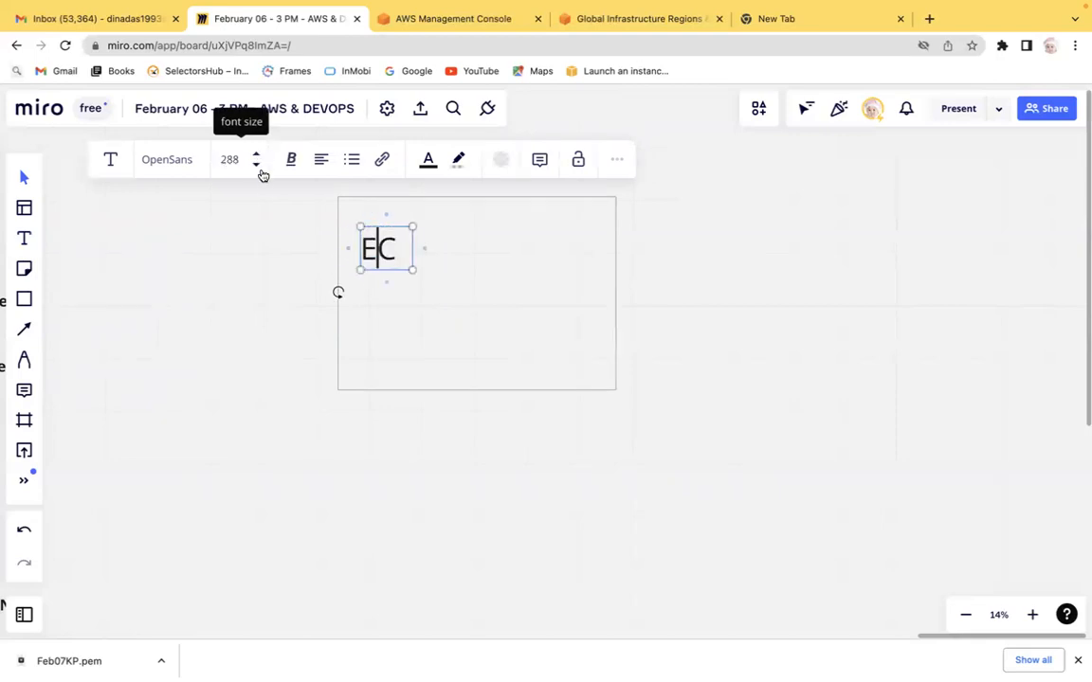
{"action": "left_click", "coordinate": [257, 164]}
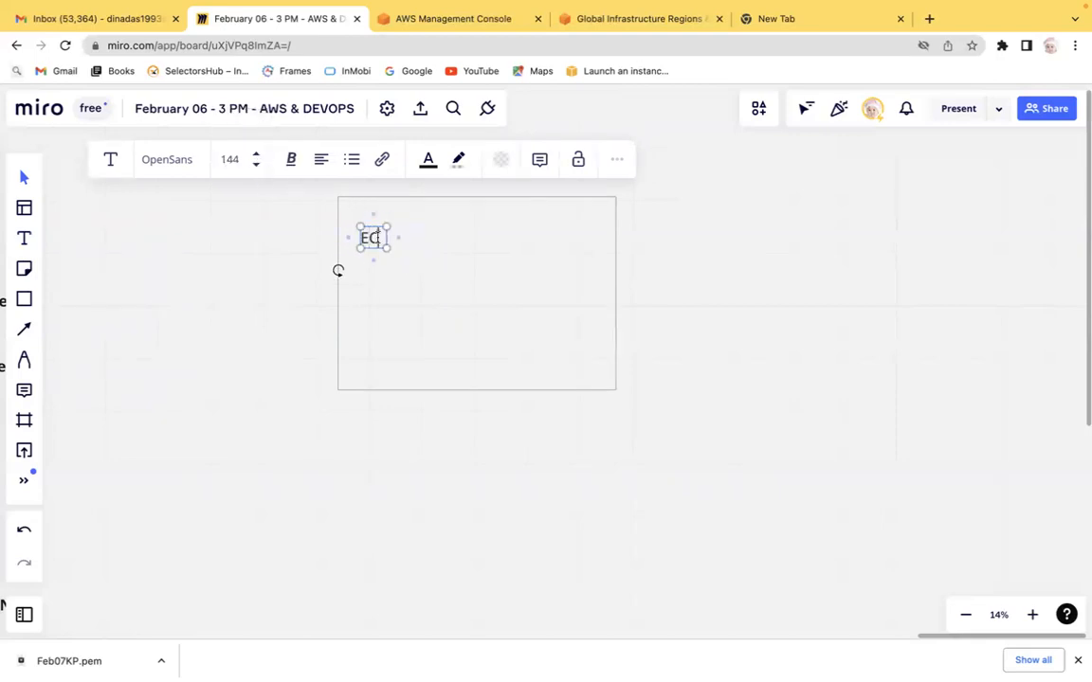
{"action": "type", "text": "2"}
{"action": "key", "text": "Return"}
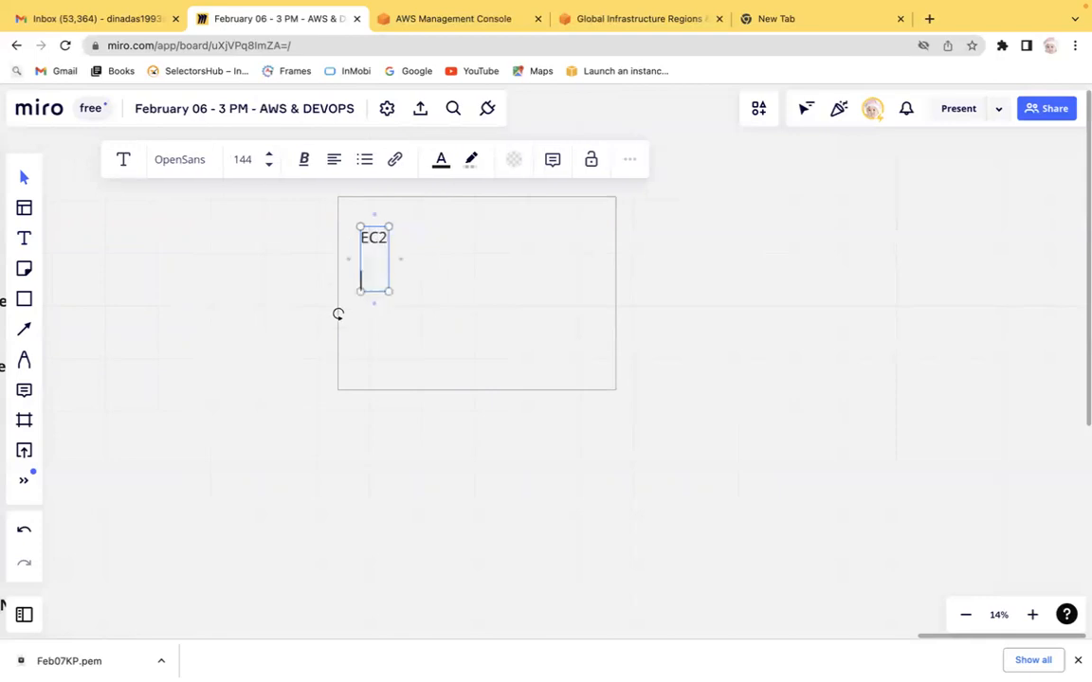
Step: Add a second line reading 'Elastic Cloud computing' below 'EC2' in the text box
{"action": "type", "text": "Elast"}
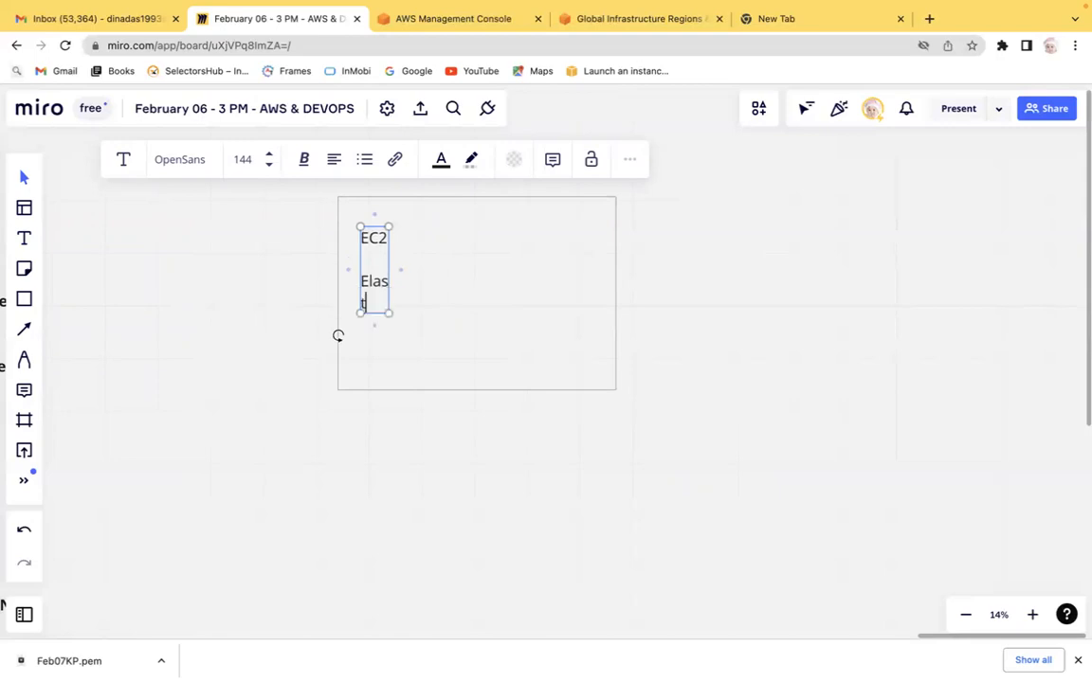
{"action": "type", "text": "ic Clud"}
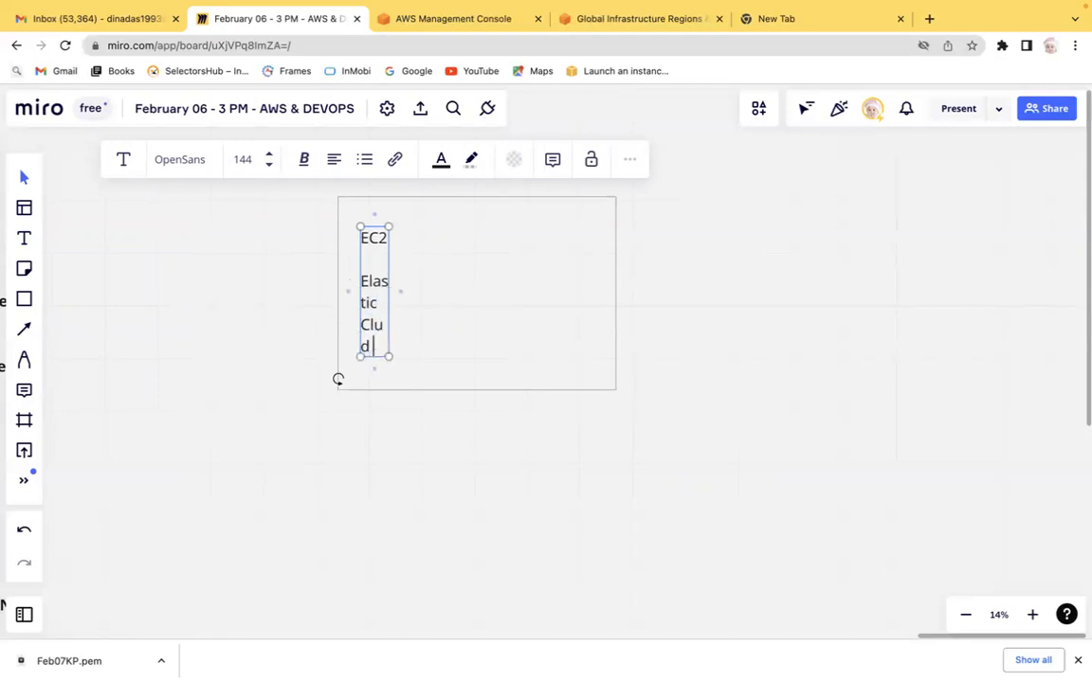
{"action": "key", "text": "BackSpace"}
{"action": "key", "text": "BackSpace"}
{"action": "type", "text": "oudd"}
{"action": "type", "text": "omputing"}
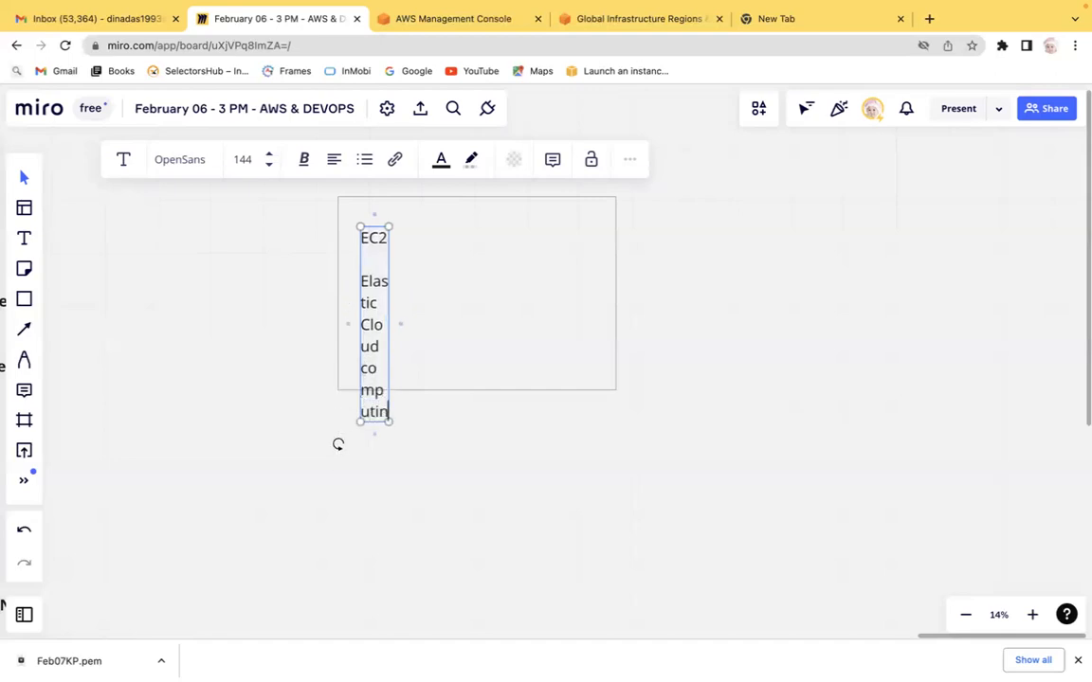
{"action": "left_click", "coordinate": [397, 337]}
{"action": "left_click_drag", "start_coordinate": [401, 335], "coordinate": [548, 321]}
{"action": "key", "text": "super+a"}
{"action": "key", "text": "super+z"}
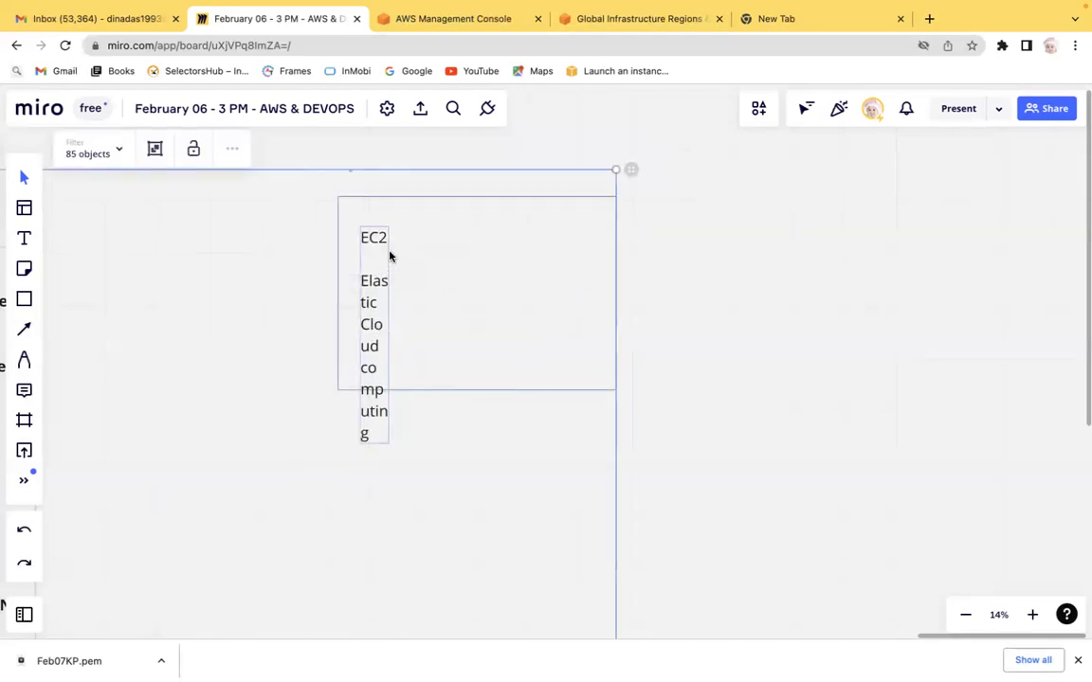
{"action": "left_click", "coordinate": [339, 445]}
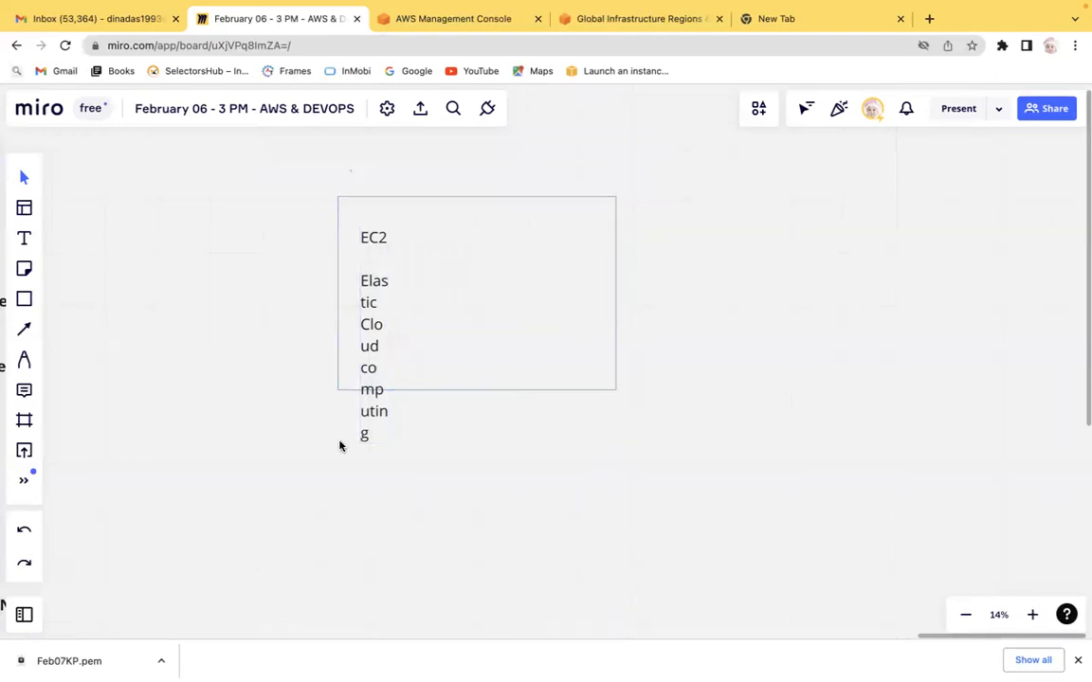
Step: Widen the EC2 text box so 'Elastic Cloud computing' fits on one line within the rectangle
{"action": "left_click", "coordinate": [375, 368]}
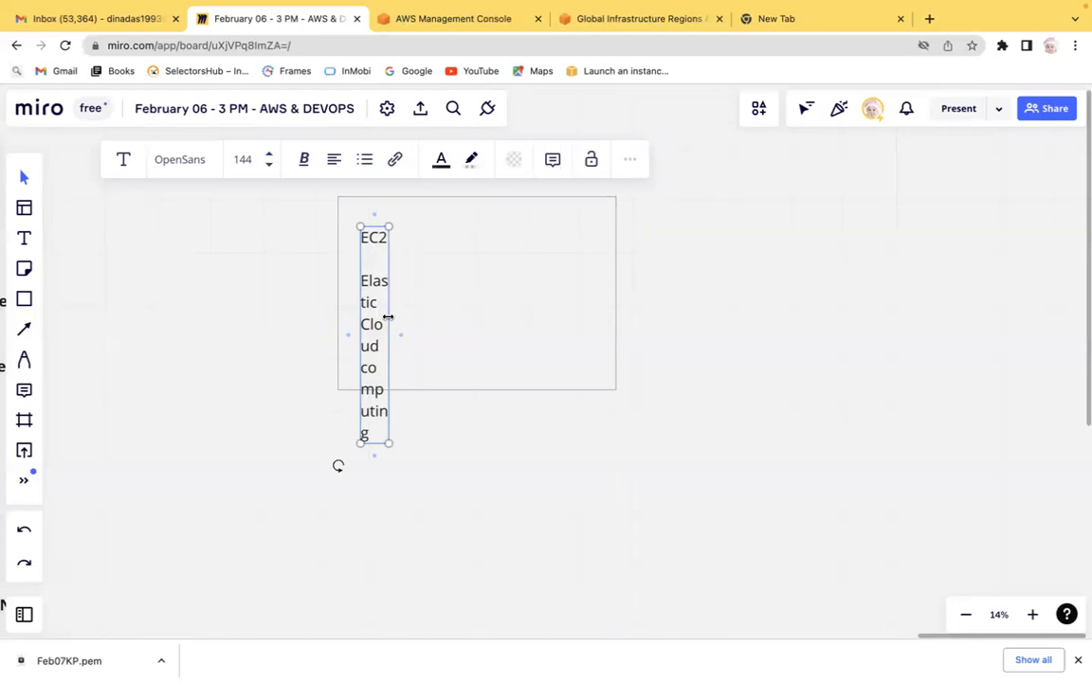
{"action": "left_click_drag", "start_coordinate": [388, 312], "coordinate": [631, 293]}
{"action": "left_click", "coordinate": [541, 283]}
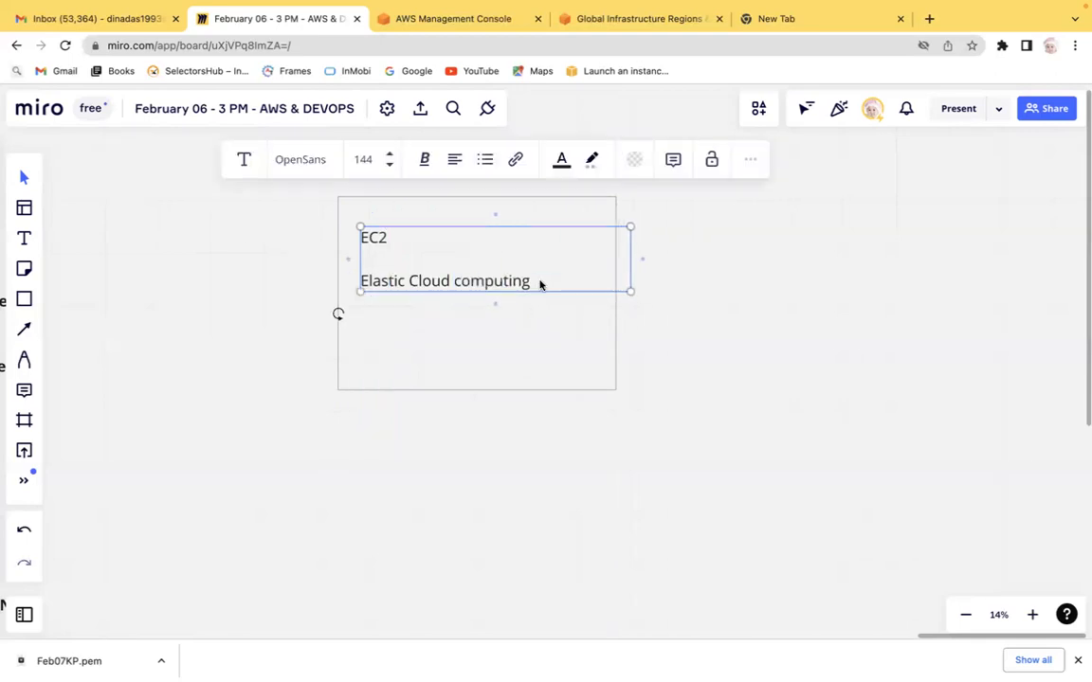
Step: Add a third line reading 'VM / Server / Instance' after a blank line in the EC2 text box
{"action": "key", "text": "Return"}
{"action": "key", "text": "Return"}
{"action": "type", "text": "VM / Server"}
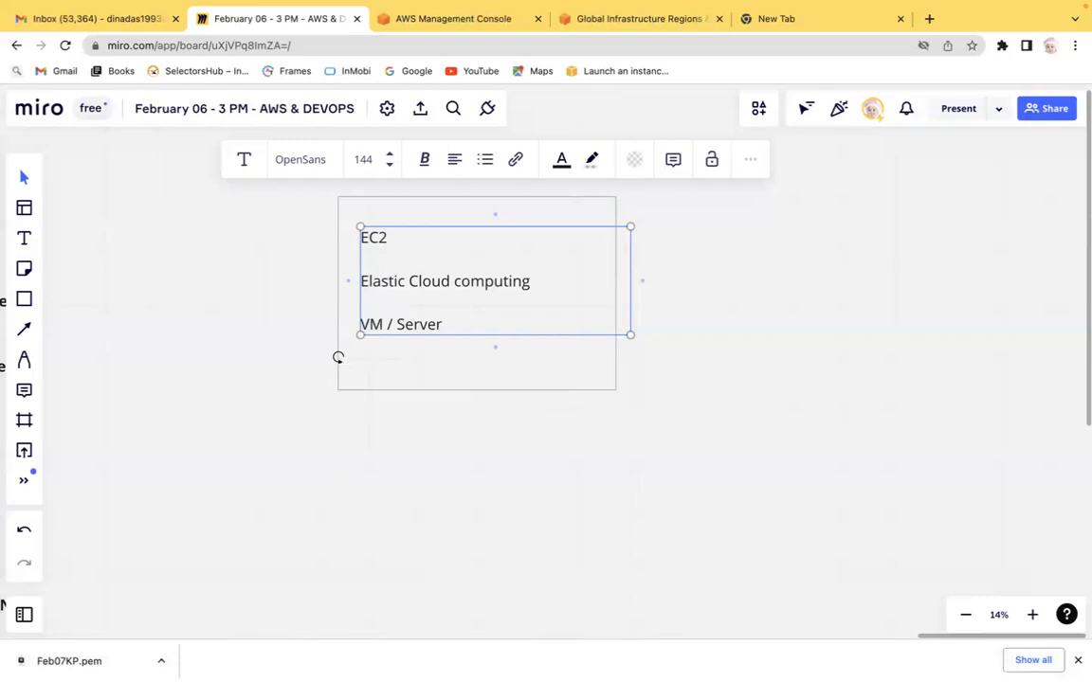
{"action": "type", "text": "Instance"}
Step: Browse the Compute, Containers and Database categories in the AWS console's services menu
{"action": "left_click", "coordinate": [440, 23]}
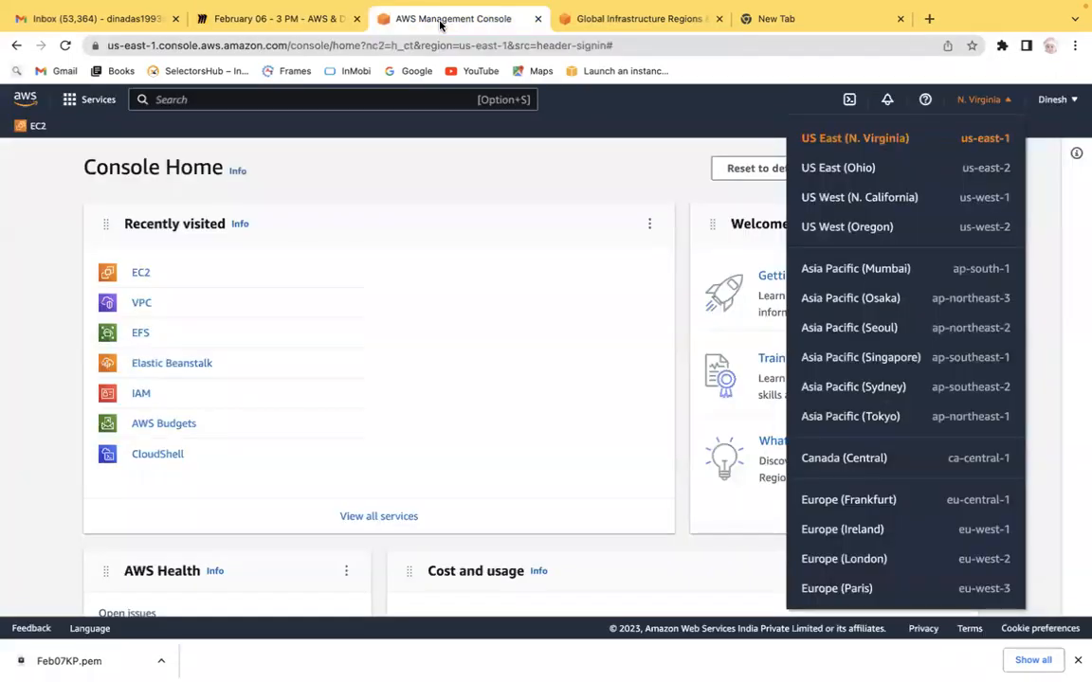
{"action": "left_click", "coordinate": [76, 102]}
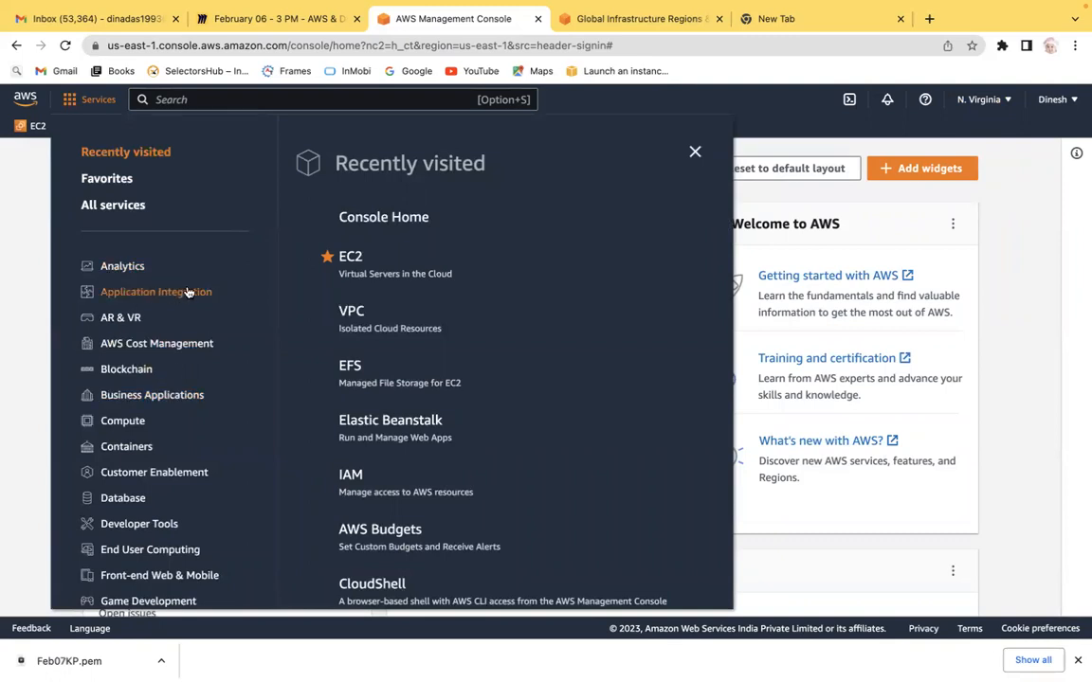
{"action": "left_click", "coordinate": [122, 428]}
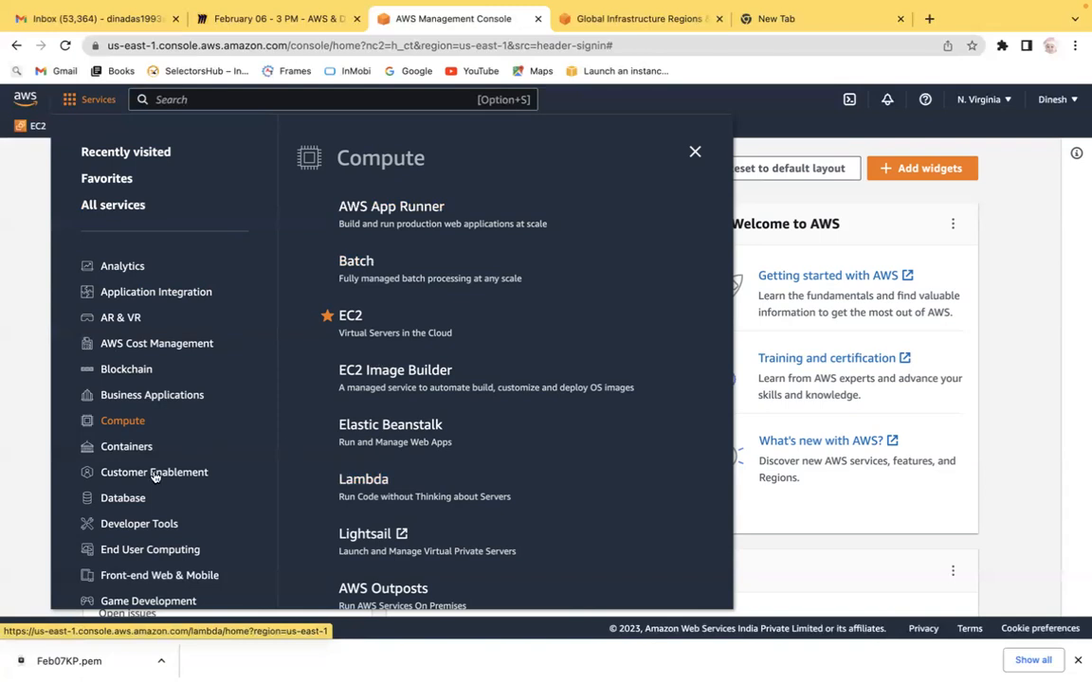
{"action": "left_click", "coordinate": [134, 446]}
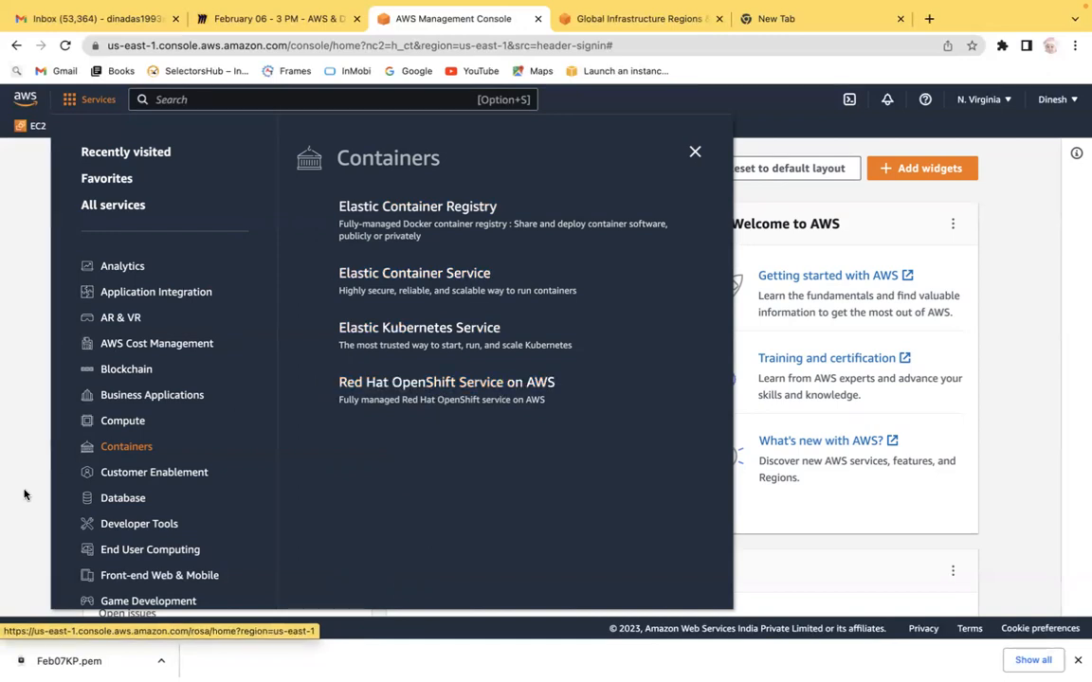
{"action": "left_click", "coordinate": [71, 499]}
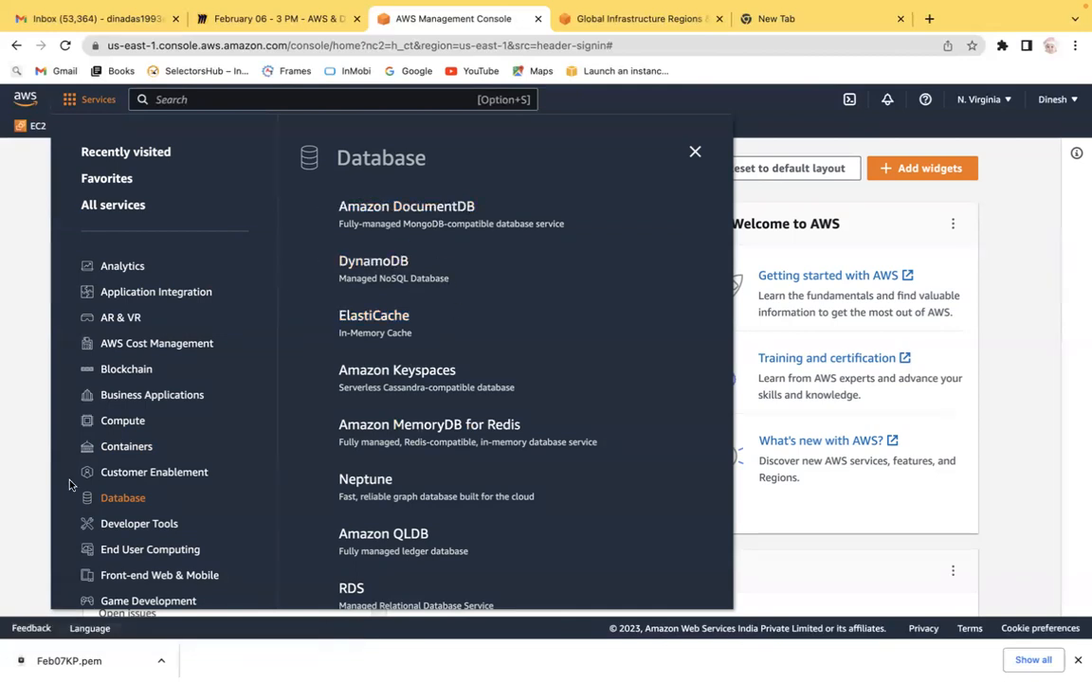
{"action": "left_click", "coordinate": [124, 422]}
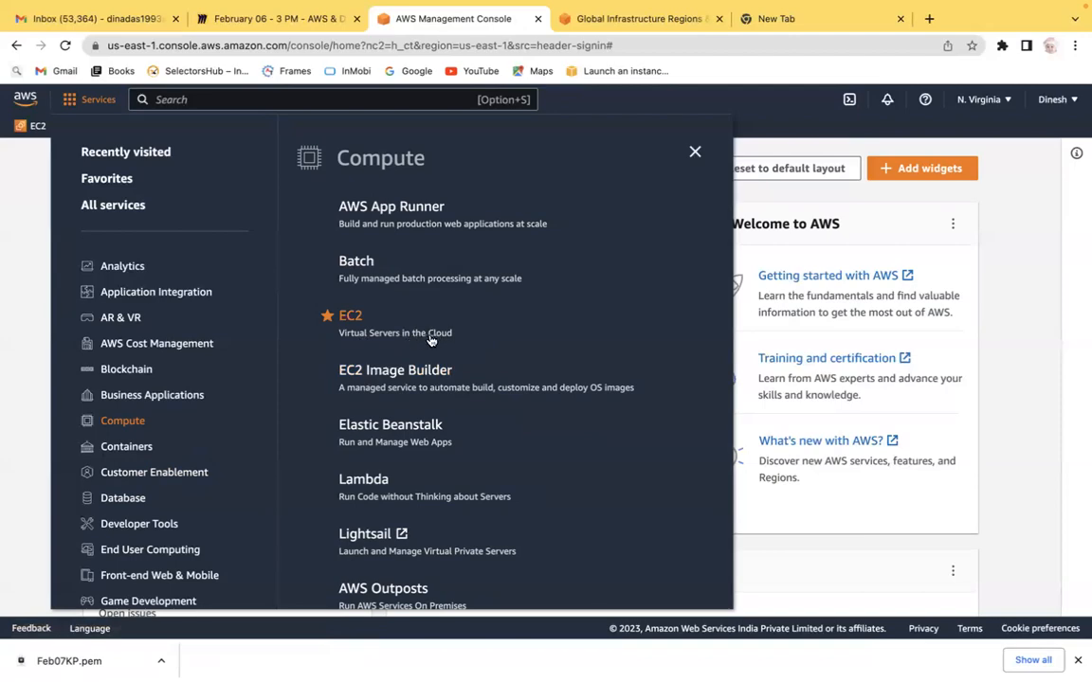
{"action": "key", "text": "ctrl+Left"}
{"action": "key", "text": "ctrl+Right"}
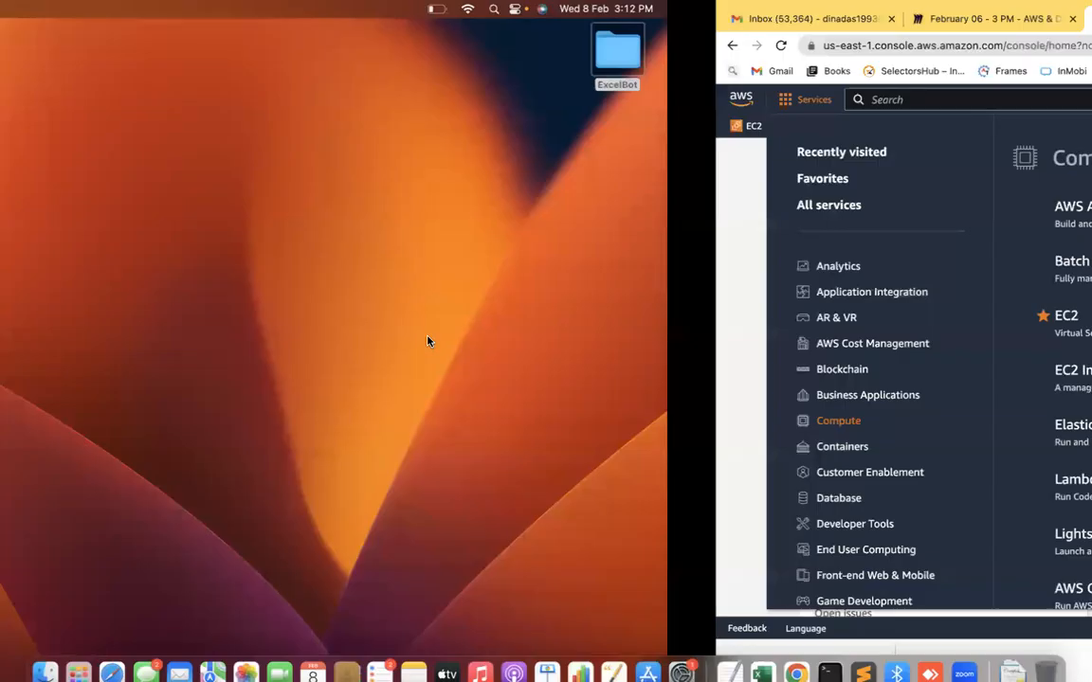
{"action": "left_click", "coordinate": [260, 54]}
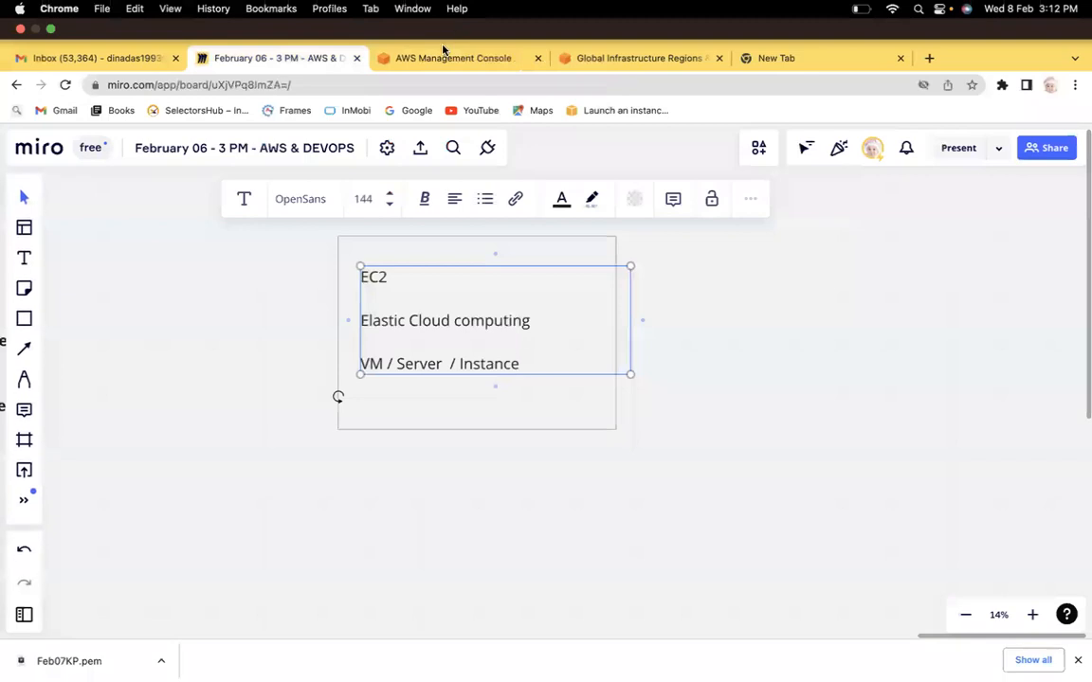
{"action": "left_click", "coordinate": [436, 55]}
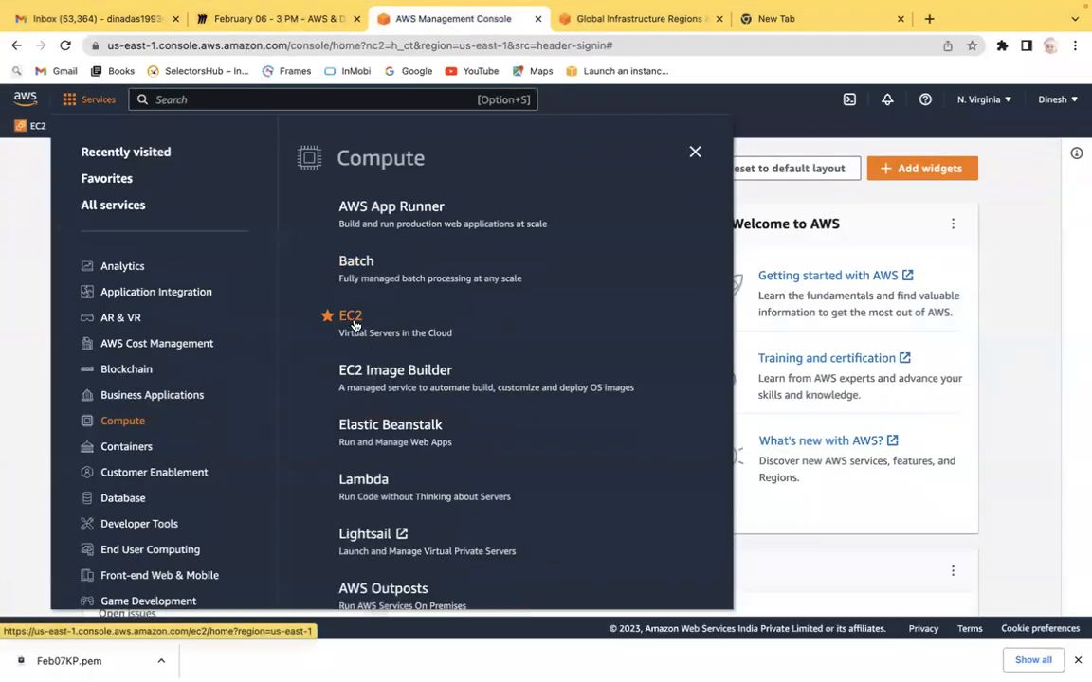
Step: Open the EC2 service and start launching a new instance from its dashboard
{"action": "left_click", "coordinate": [350, 323]}
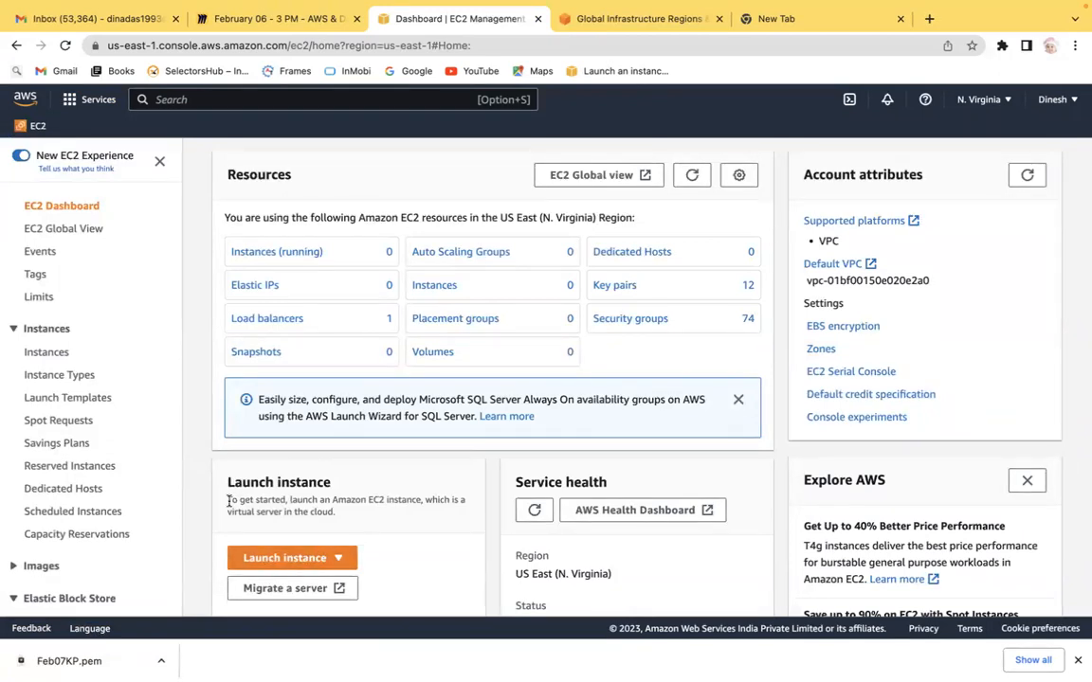
{"action": "left_click_drag", "start_coordinate": [233, 482], "coordinate": [333, 488]}
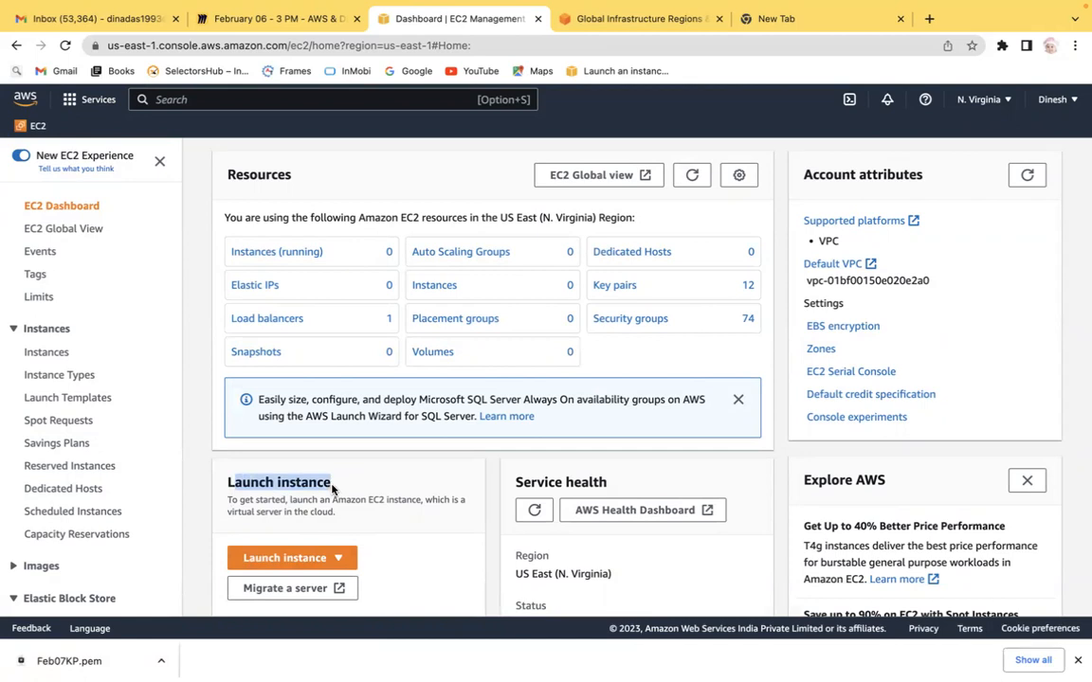
{"action": "left_click", "coordinate": [306, 559]}
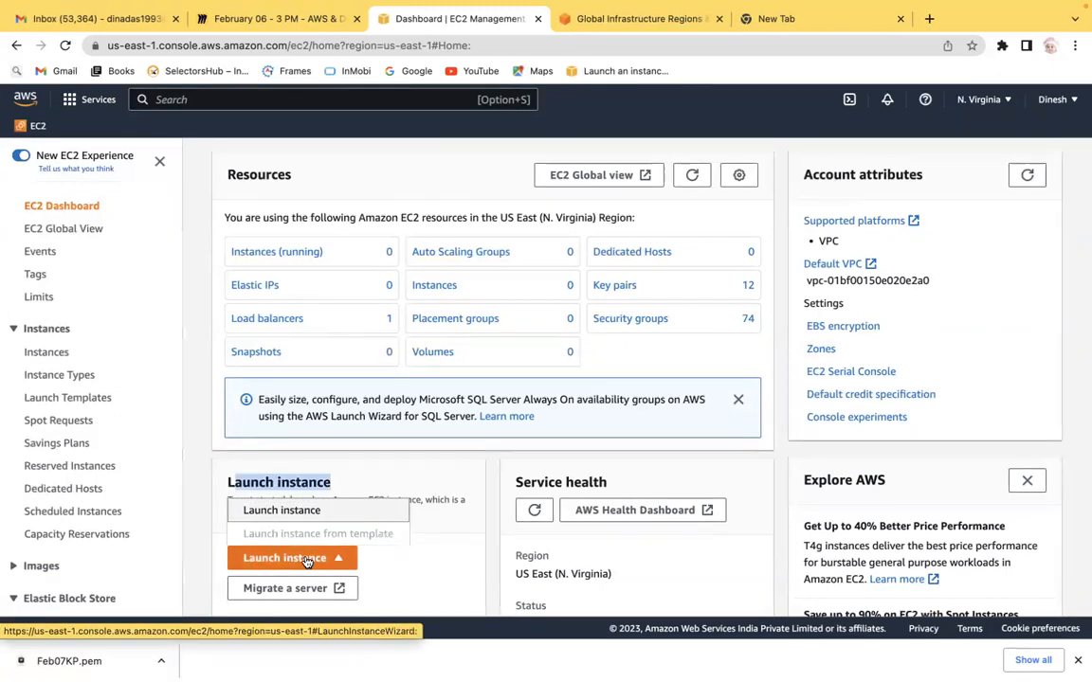
{"action": "left_click", "coordinate": [311, 518]}
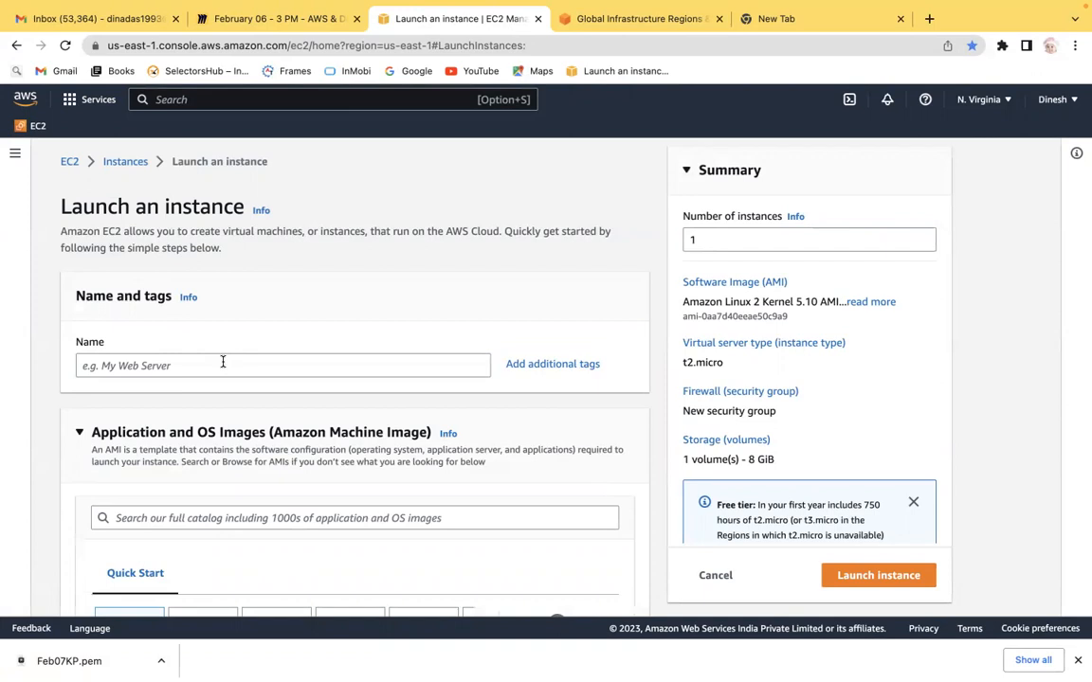
Step: Scroll through the Launch an instance form to review its sections
{"action": "left_click_drag", "start_coordinate": [76, 294], "coordinate": [172, 299]}
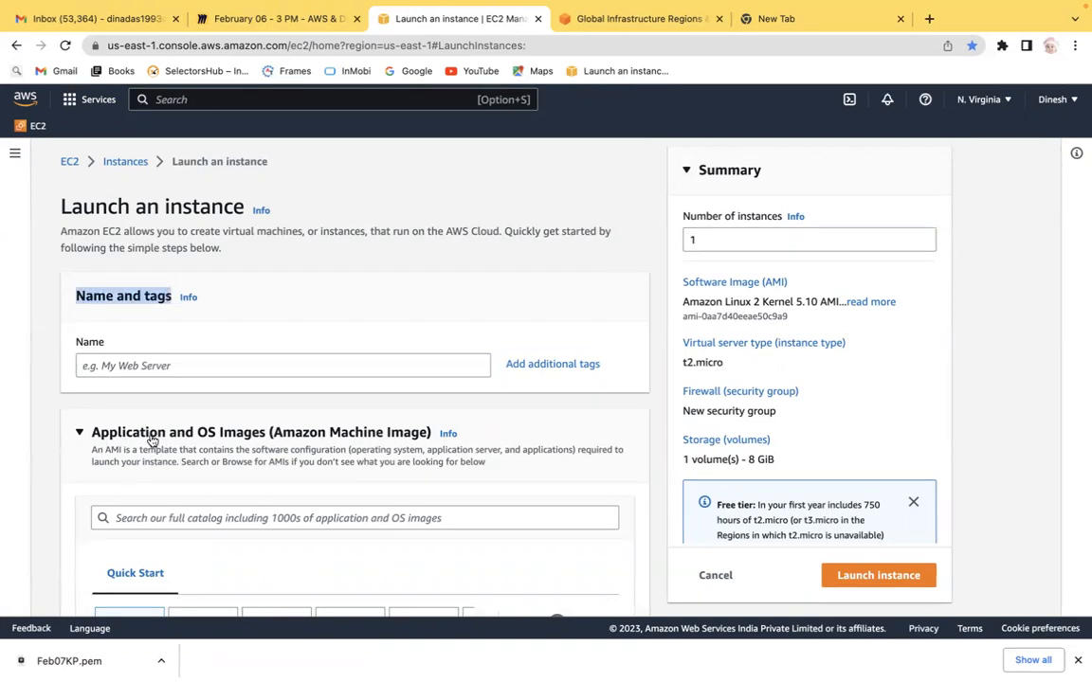
{"action": "left_click", "coordinate": [41, 500]}
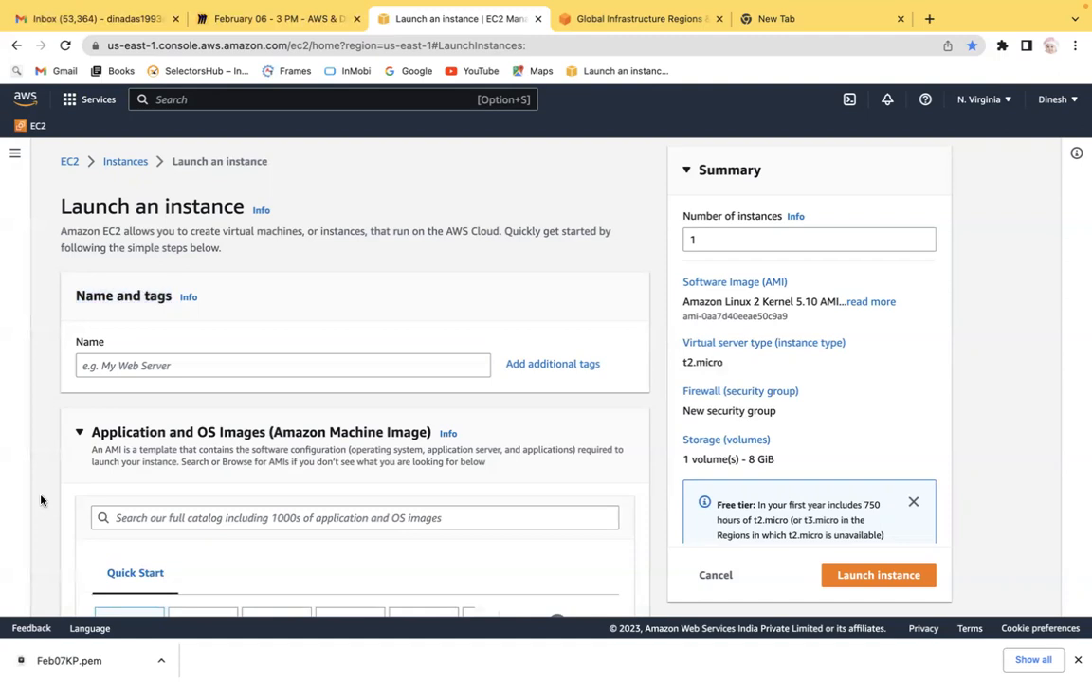
{"action": "scroll", "coordinate": [41, 500], "scroll_direction": "down", "scroll_amount": 2}
{"action": "scroll", "coordinate": [42, 501], "scroll_direction": "down", "scroll_amount": 10}
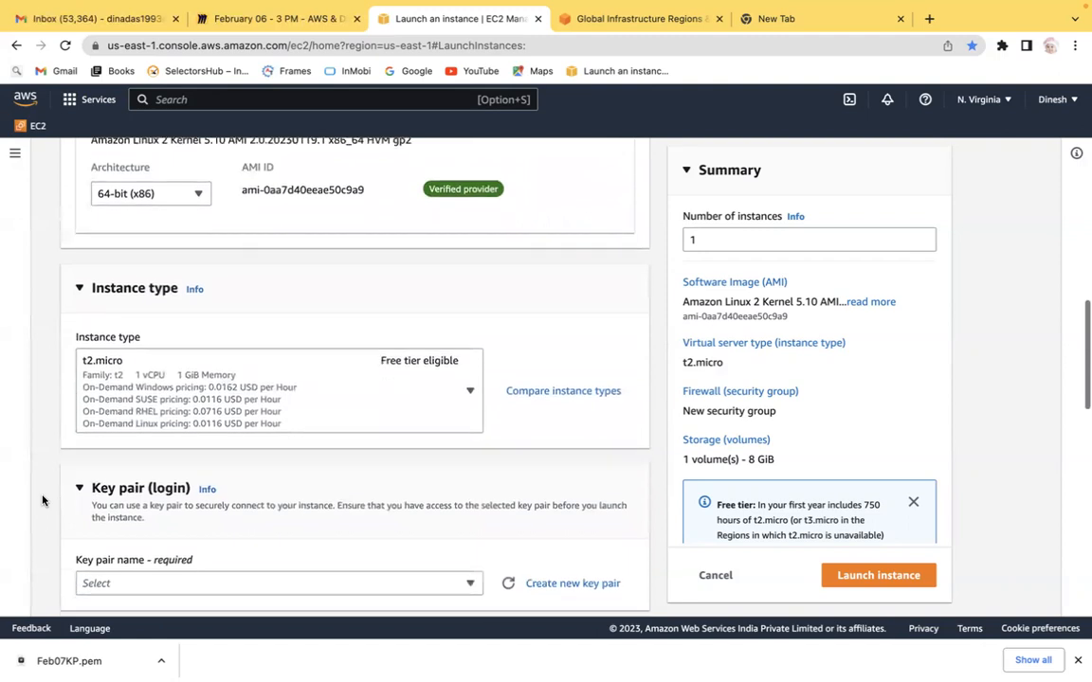
{"action": "scroll", "coordinate": [116, 308], "scroll_direction": "down", "scroll_amount": 2}
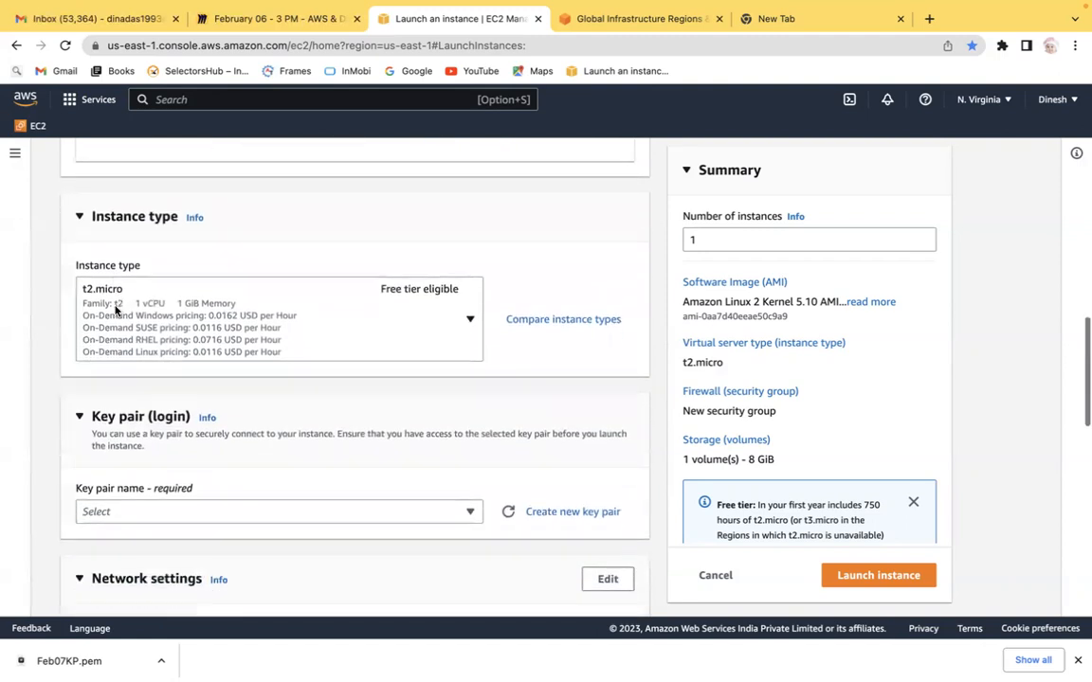
{"action": "scroll", "coordinate": [115, 308], "scroll_direction": "down", "scroll_amount": 1}
{"action": "scroll", "coordinate": [165, 417], "scroll_direction": "down", "scroll_amount": 1}
{"action": "scroll", "coordinate": [166, 419], "scroll_direction": "down", "scroll_amount": 4}
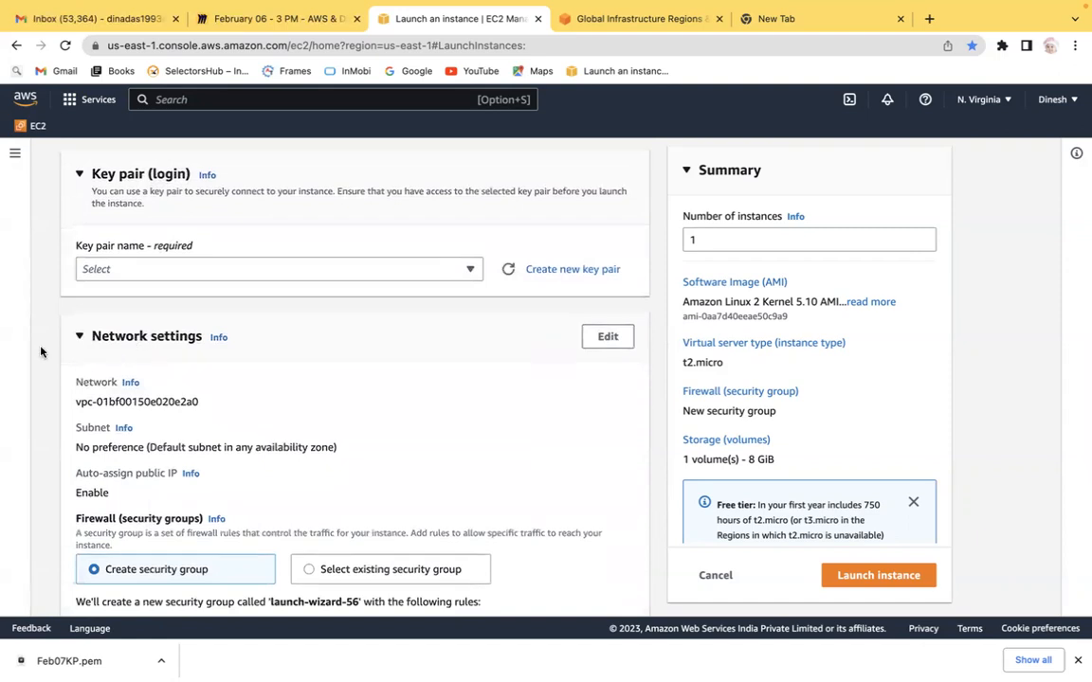
{"action": "scroll", "coordinate": [41, 352], "scroll_direction": "down", "scroll_amount": 8}
{"action": "scroll", "coordinate": [41, 352], "scroll_direction": "down", "scroll_amount": 4}
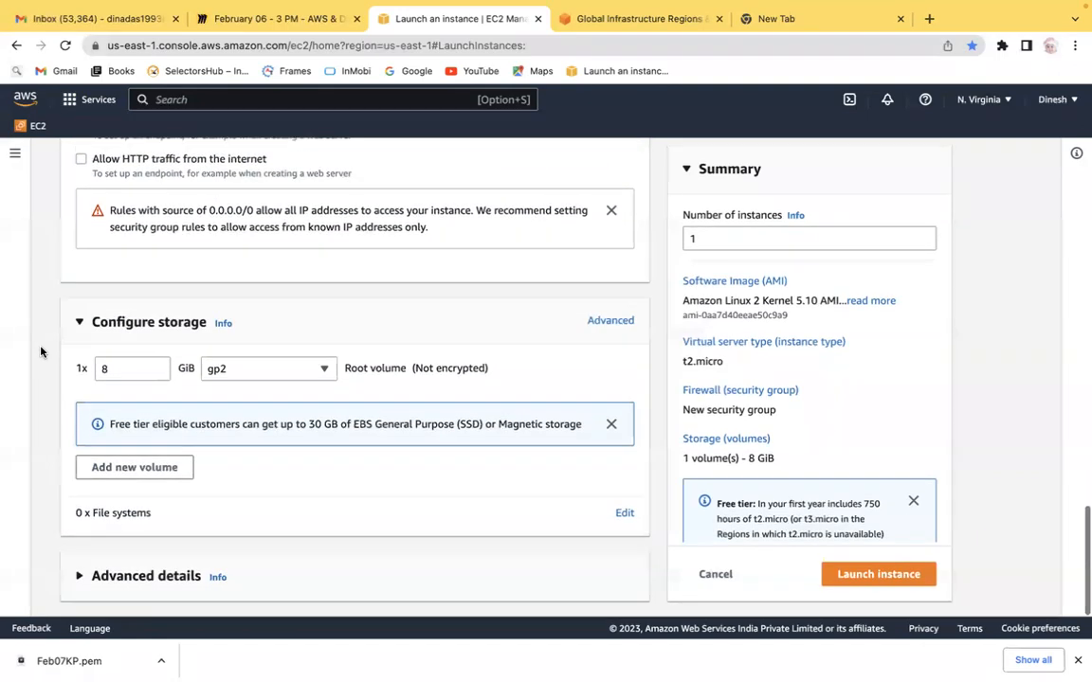
{"action": "scroll", "coordinate": [41, 351], "scroll_direction": "up", "scroll_amount": 6}
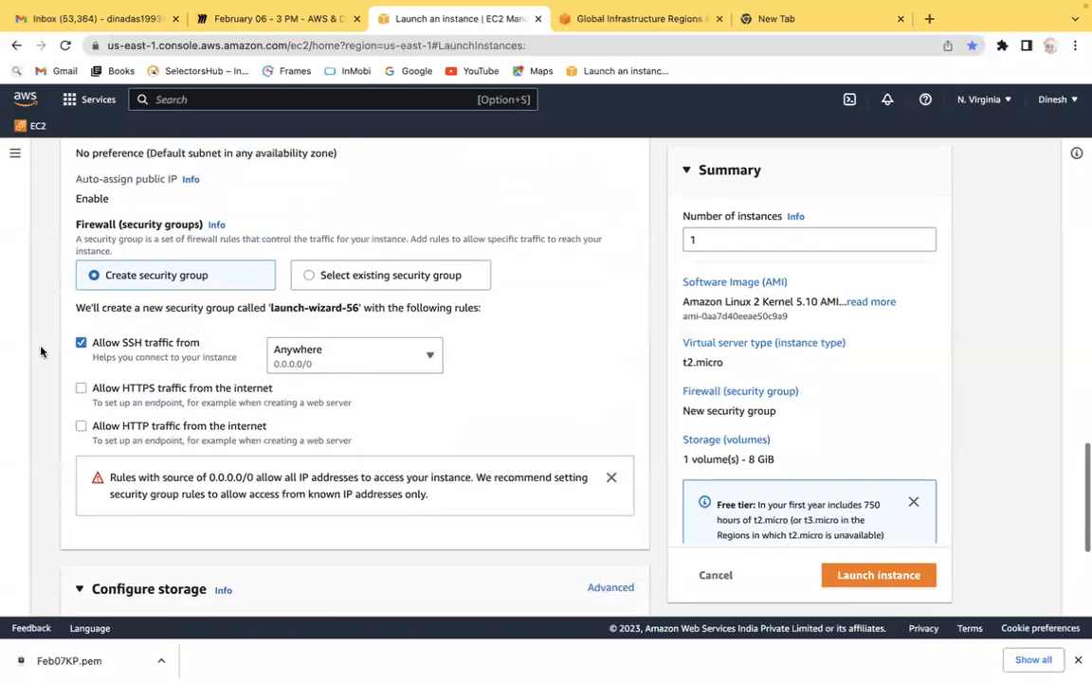
{"action": "scroll", "coordinate": [40, 352], "scroll_direction": "up", "scroll_amount": 2}
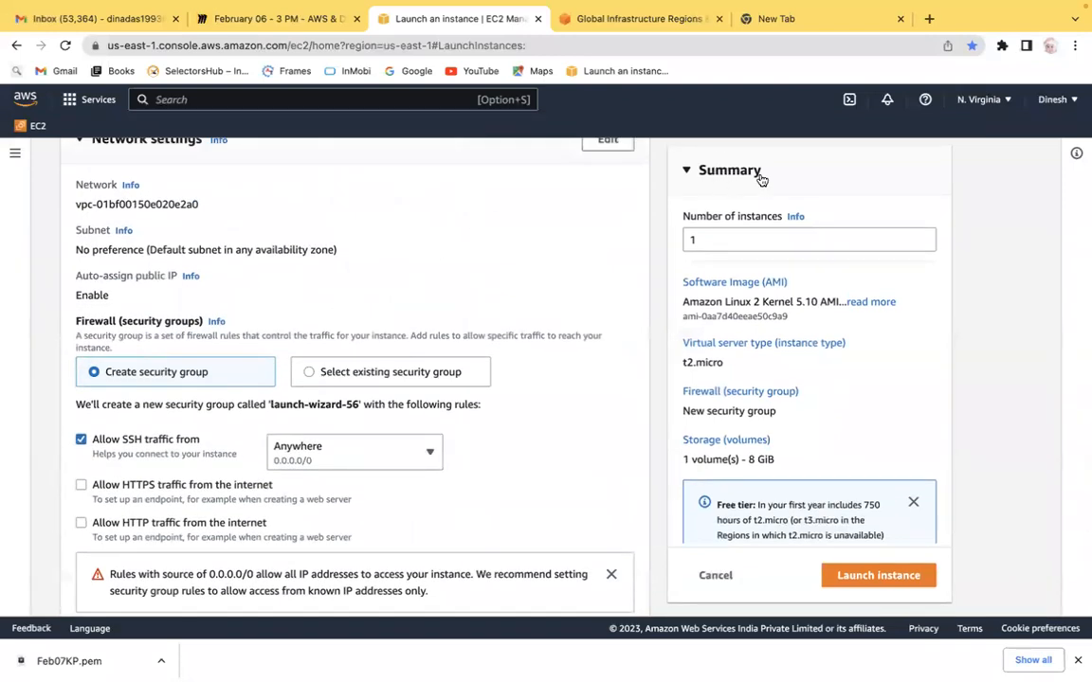
{"action": "scroll", "coordinate": [36, 319], "scroll_direction": "up", "scroll_amount": 12}
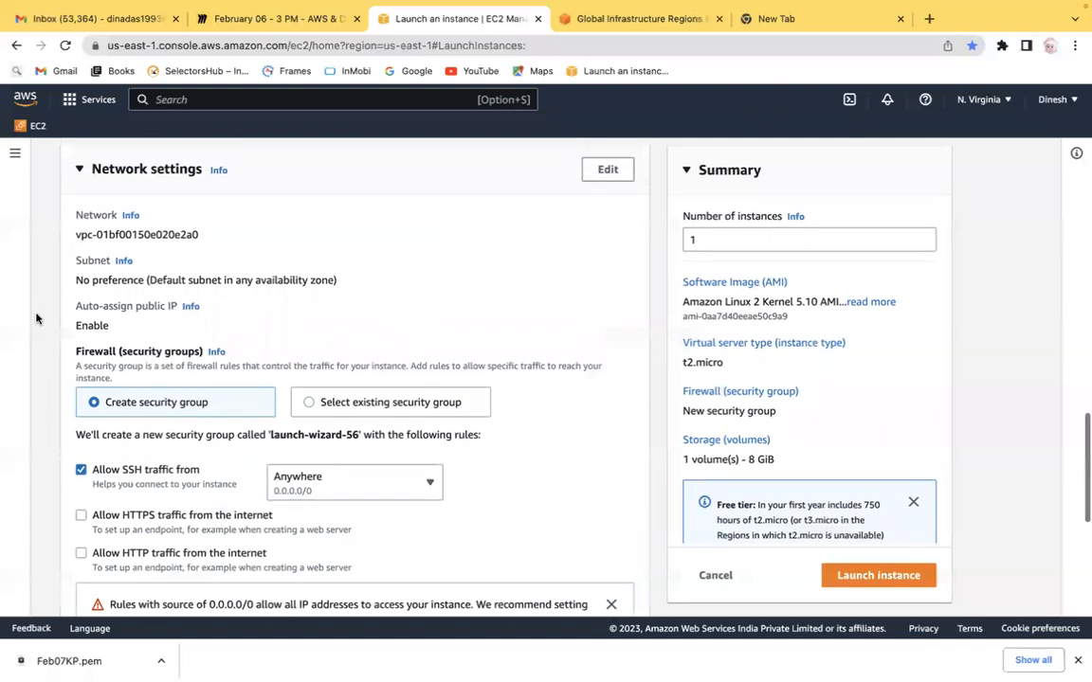
{"action": "scroll", "coordinate": [36, 318], "scroll_direction": "up", "scroll_amount": 15}
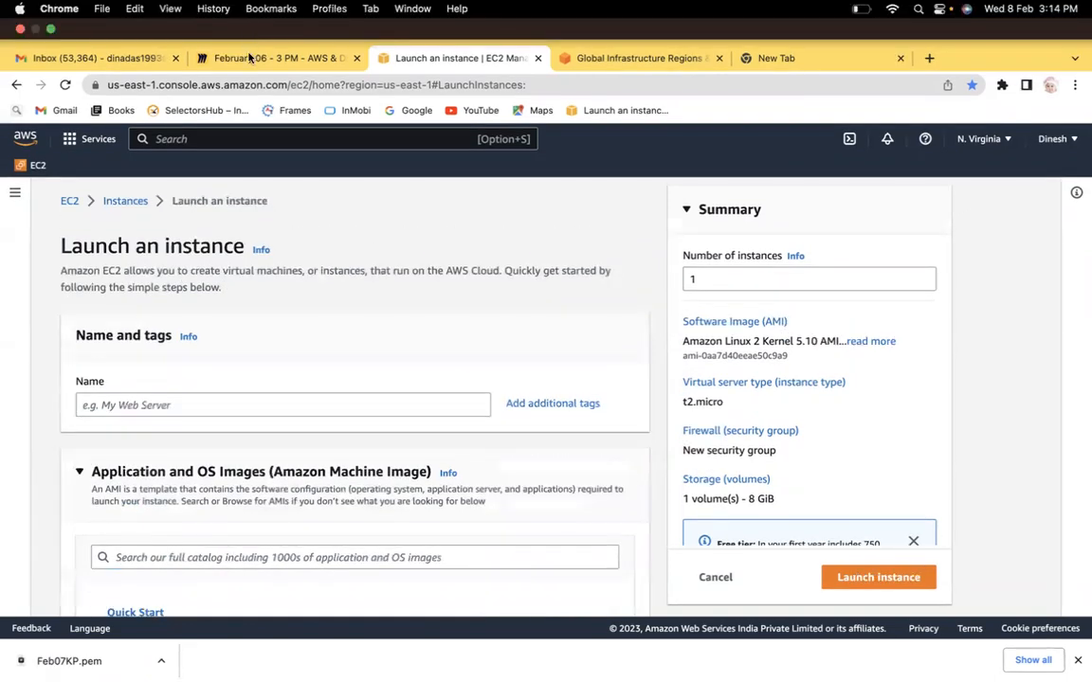
Step: Switch to the Miro board and add a new text box reading 'How to create EC2 Instance in AWS Cloud?' beside the EC2 notes
{"action": "left_click", "coordinate": [247, 59]}
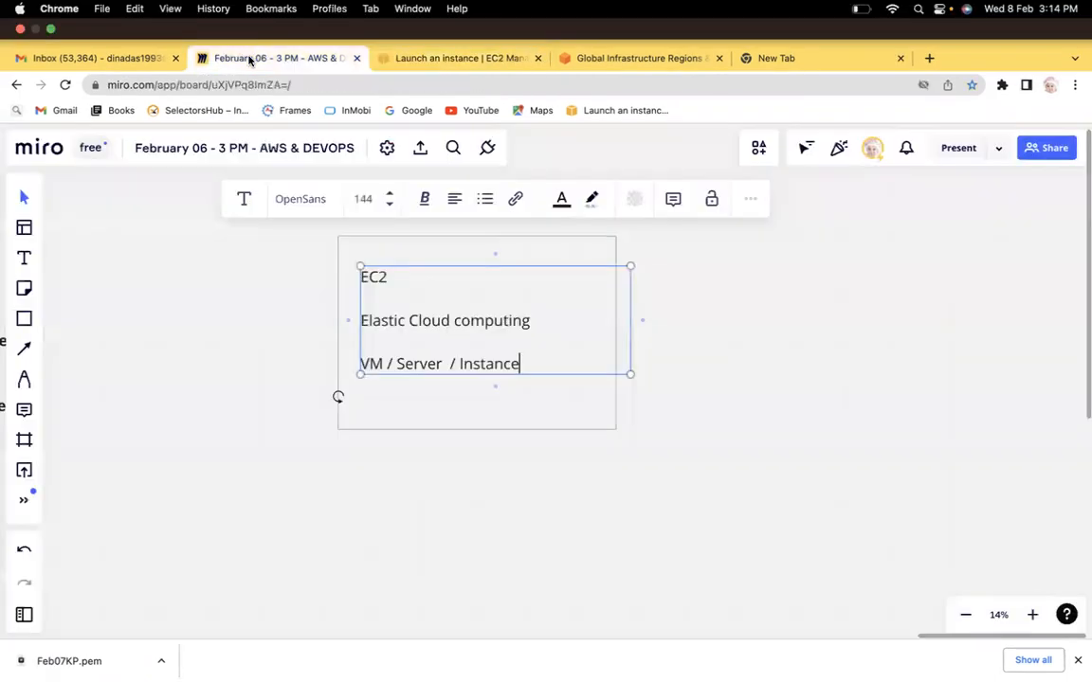
{"action": "left_click", "coordinate": [876, 276]}
{"action": "left_click", "coordinate": [24, 238]}
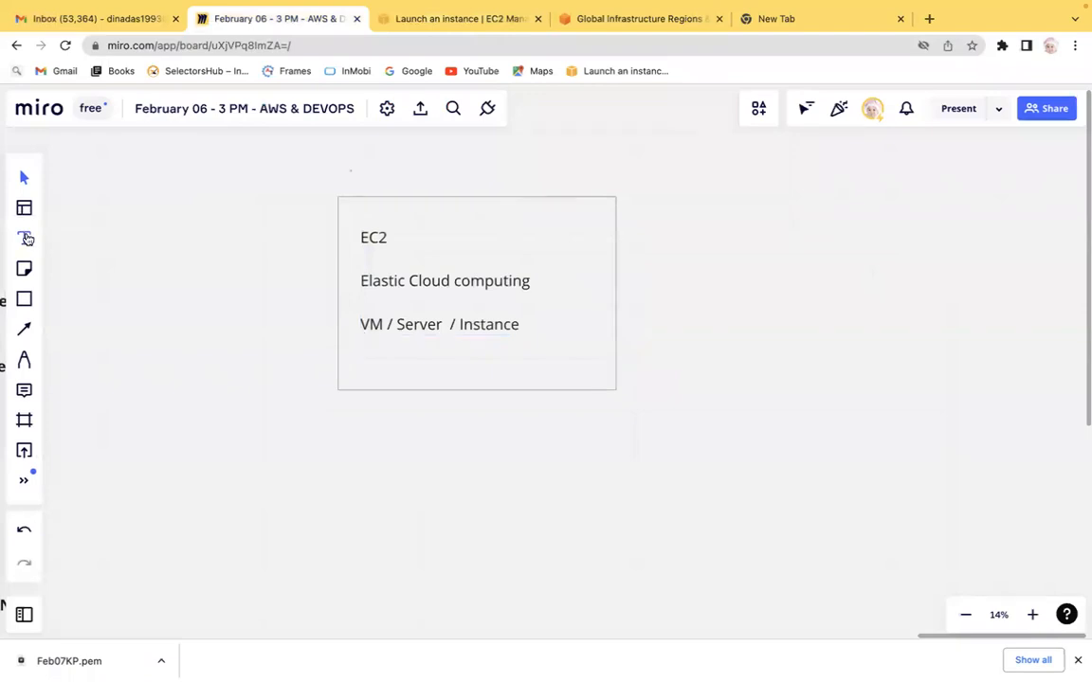
{"action": "left_click", "coordinate": [705, 185]}
{"action": "type", "text": "?How t"}
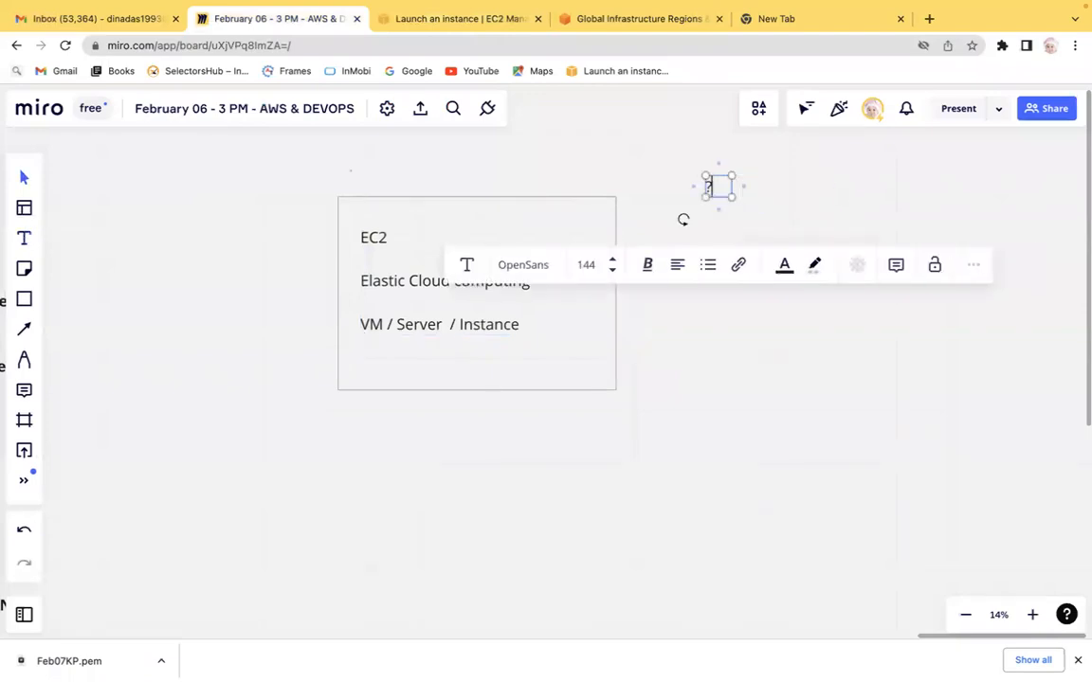
{"action": "key", "text": "BackSpace"}
{"action": "key", "text": "BackSpace"}
{"action": "key", "text": "BackSpace"}
{"action": "key", "text": "BackSpace"}
{"action": "key", "text": "BackSpace"}
{"action": "key", "text": "BackSpace"}
{"action": "type", "text": "How to create "}
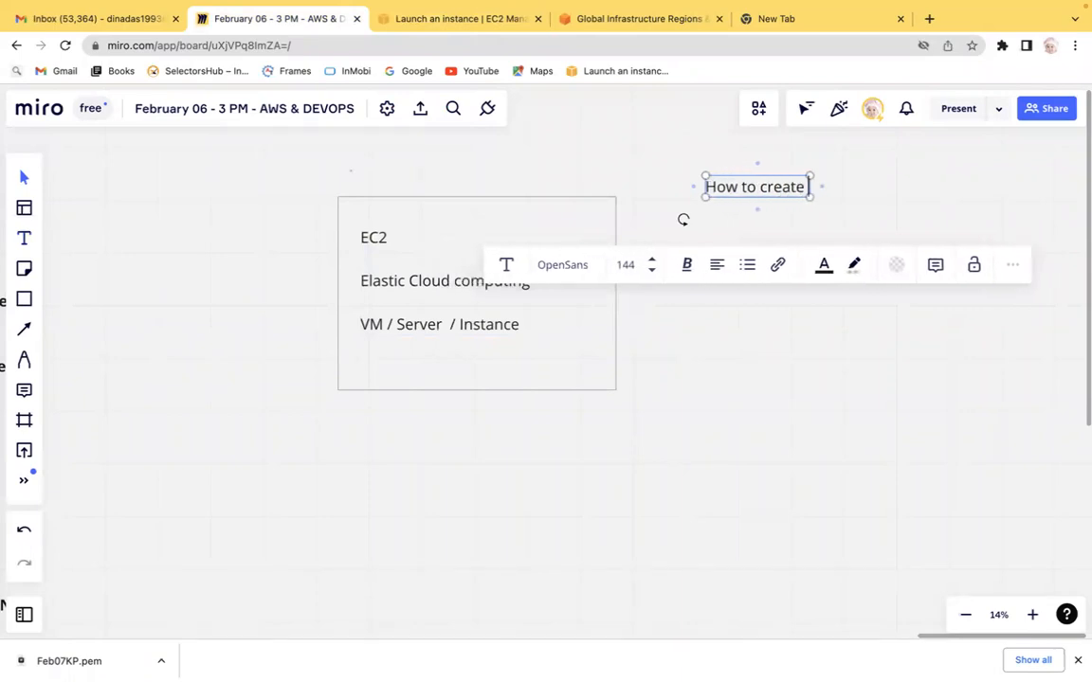
{"action": "type", "text": "EC@"}
{"action": "key", "text": "BackSpace"}
{"action": "type", "text": "2 Instance"}
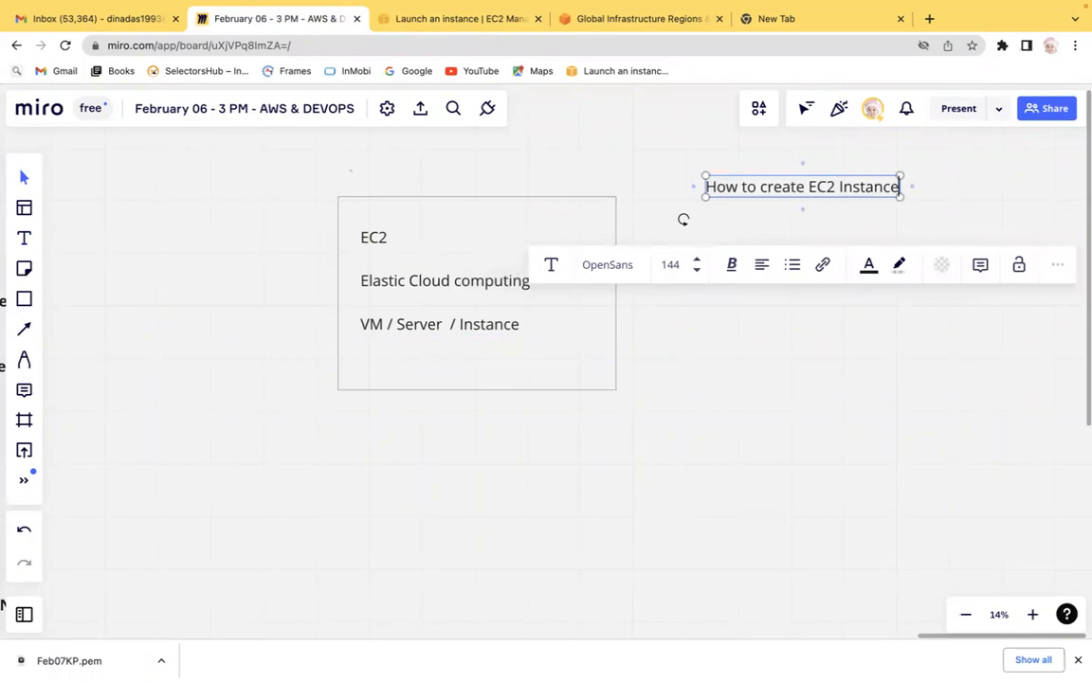
{"action": "type", "text": " in AWS Clud"}
{"action": "key", "text": "BackSpace"}
{"action": "key", "text": "BackSpace"}
{"action": "type", "text": "oud?"}
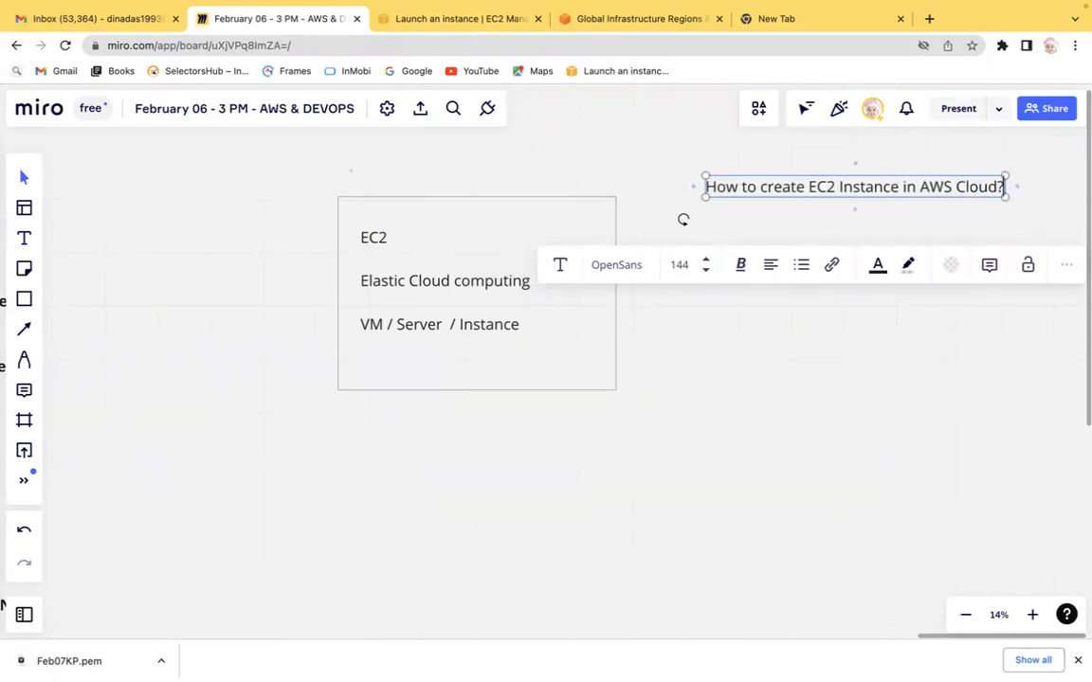
Step: Bold the heading text and add a 'Step 1:' line below it after a blank line
{"action": "key", "text": "Return"}
{"action": "key", "text": "Return"}
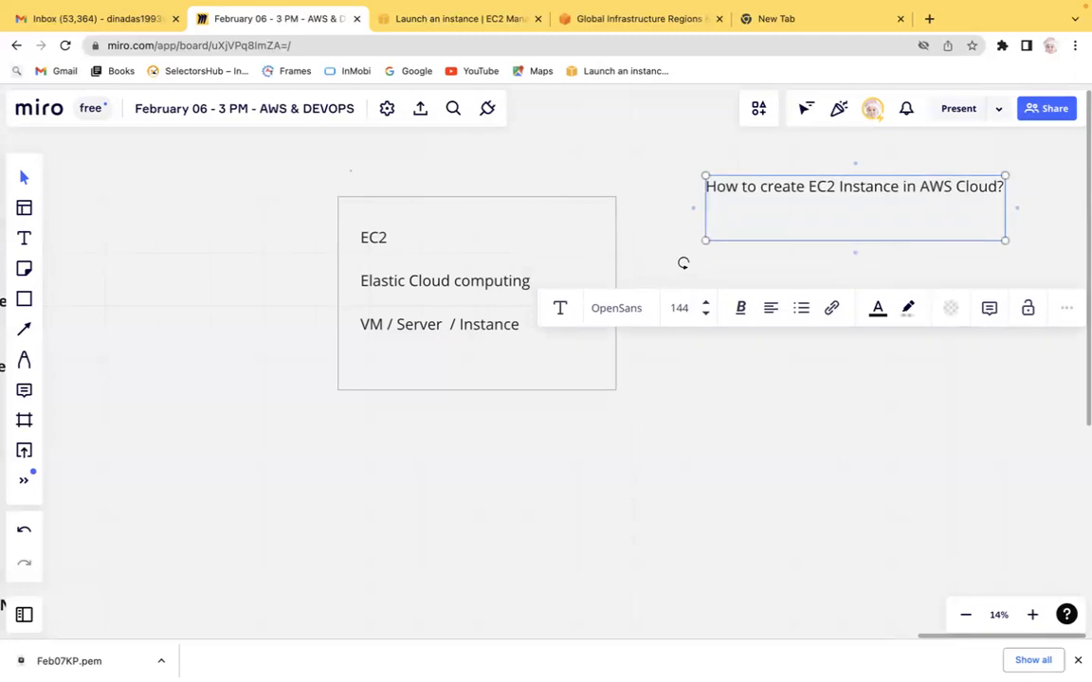
{"action": "key", "text": "super+a"}
{"action": "key", "text": "super+b"}
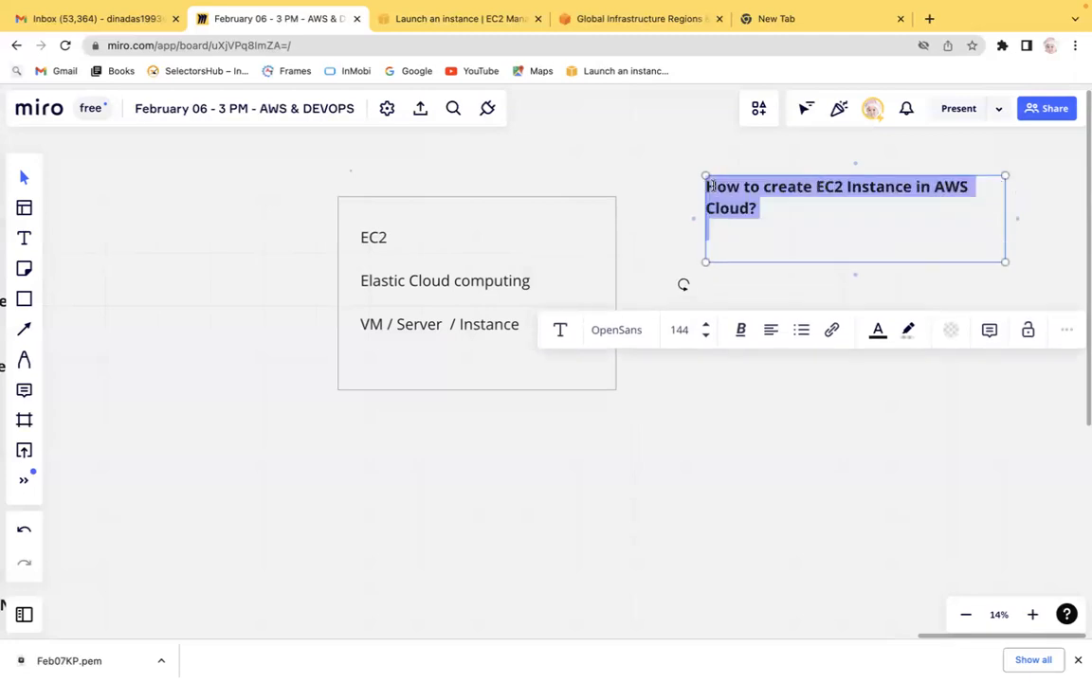
{"action": "key", "text": "Right"}
{"action": "type", "text": "Step 1:"}
{"action": "key", "text": "ctrl+Left"}
{"action": "key", "text": "ctrl+Right"}
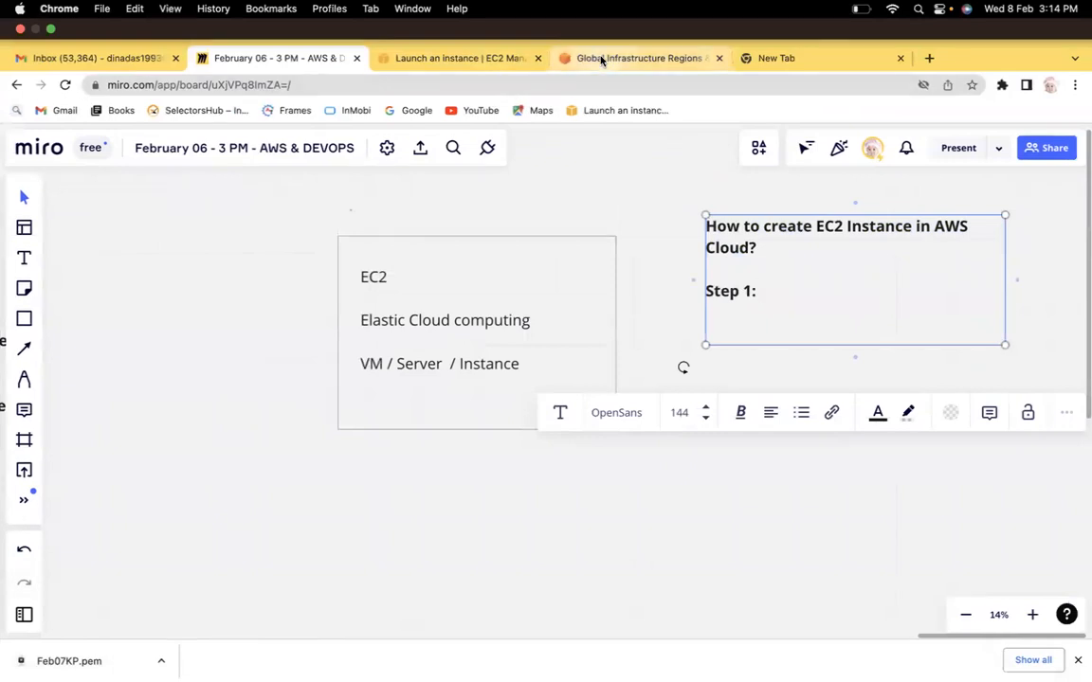
Step: Copy the 'Name and tag' section heading from the launch form and paste it after 'Step 1:' on the board
{"action": "left_click", "coordinate": [484, 58]}
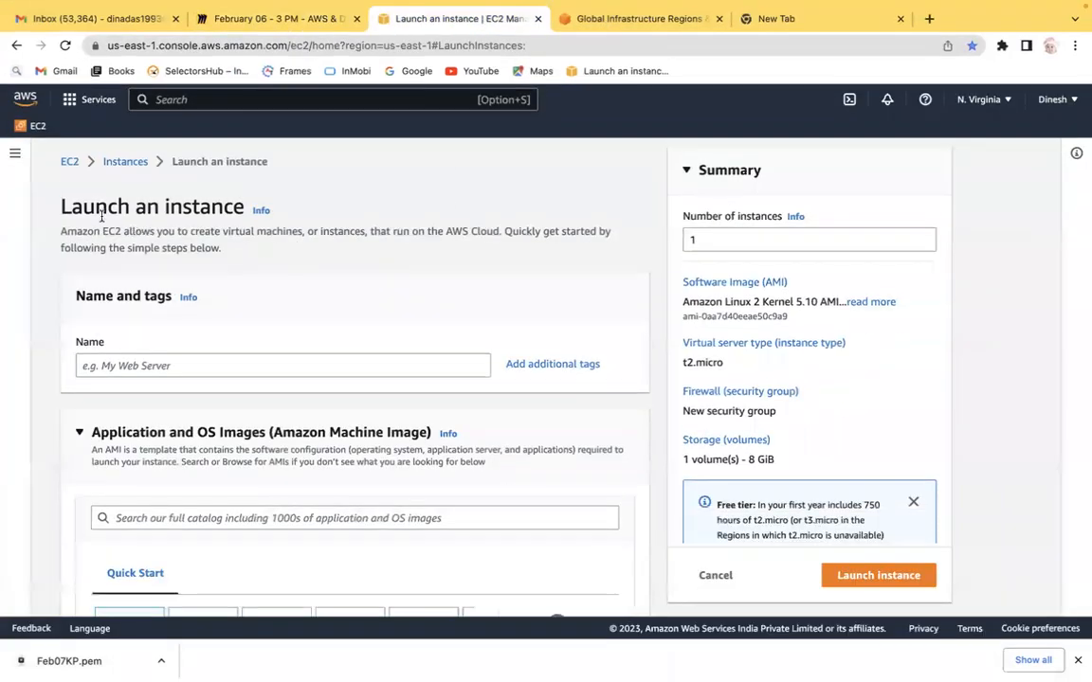
{"action": "left_click_drag", "start_coordinate": [76, 295], "coordinate": [166, 297]}
{"action": "key", "text": "super+c"}
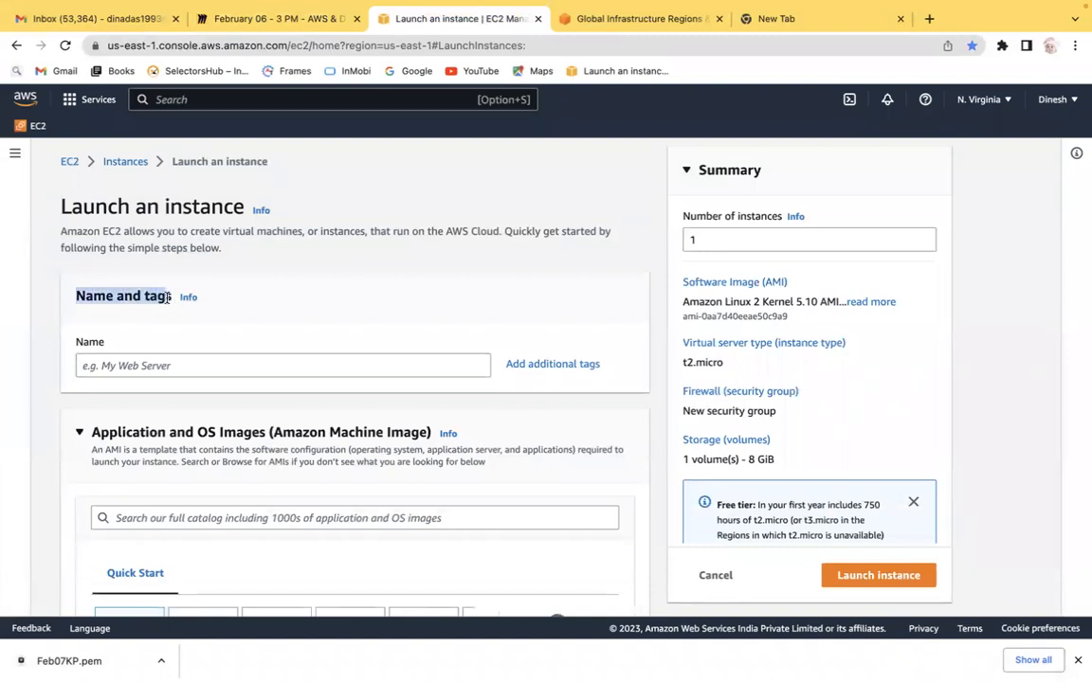
{"action": "left_click", "coordinate": [270, 19]}
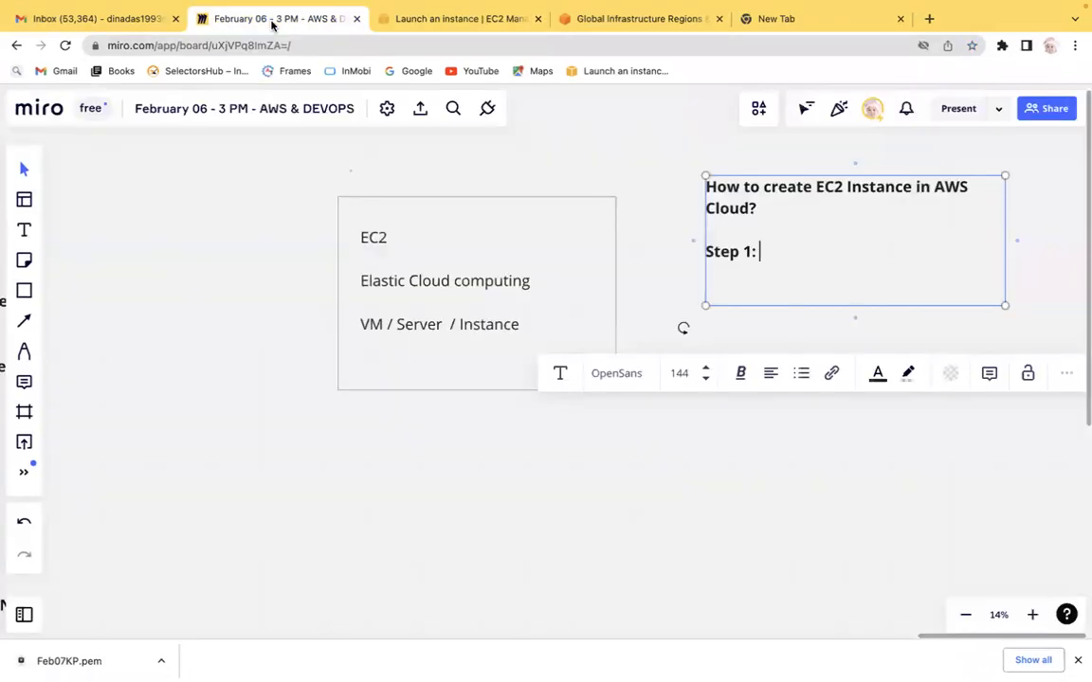
{"action": "key", "text": "super+v"}
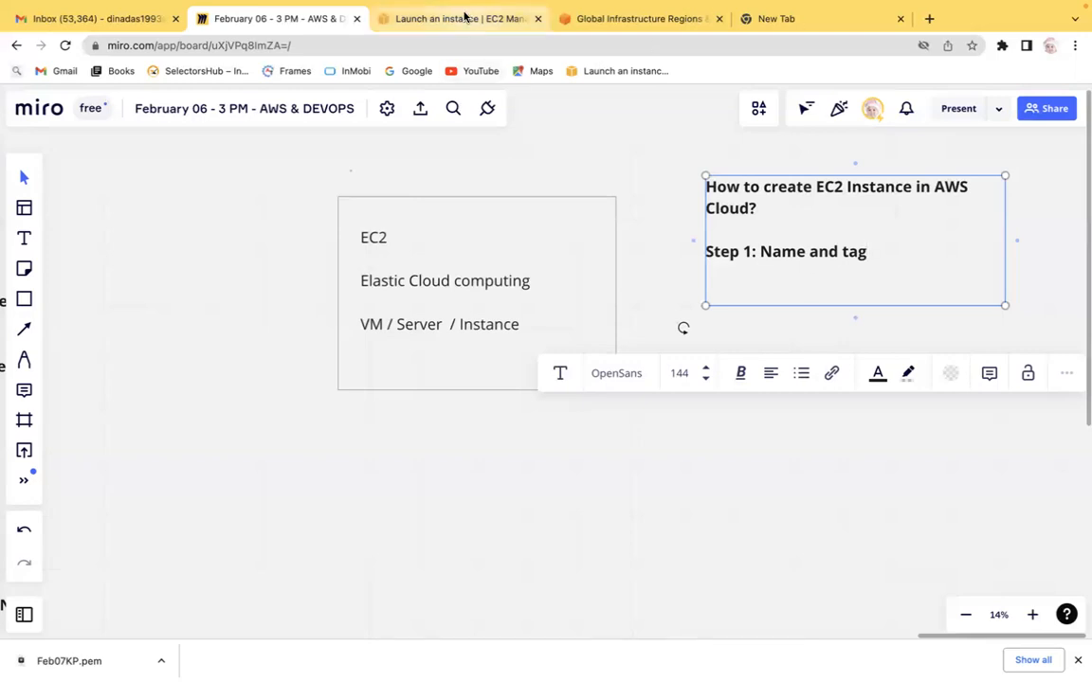
Step: Back in the launch form, set the instance name to Ec2FirstServer
{"action": "left_click", "coordinate": [463, 18]}
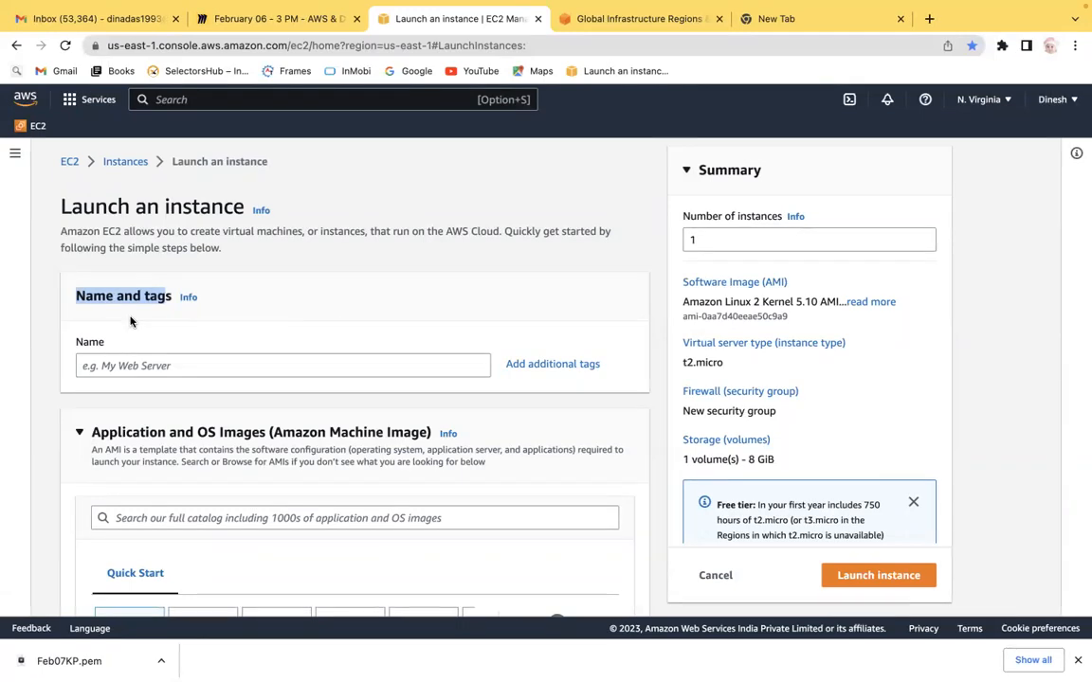
{"action": "left_click", "coordinate": [89, 364]}
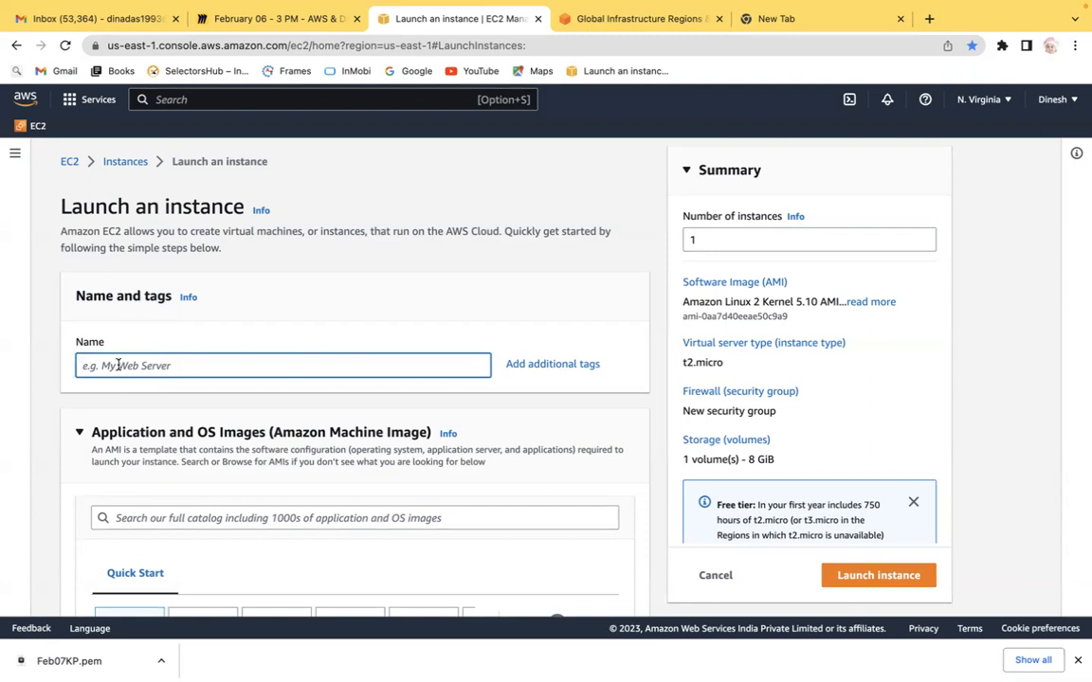
{"action": "type", "text": "Cento"}
{"action": "key", "text": "BackSpace"}
{"action": "key", "text": "BackSpace"}
{"action": "key", "text": "BackSpace"}
{"action": "key", "text": "BackSpace"}
{"action": "key", "text": "BackSpace"}
{"action": "key", "text": "BackSpace"}
{"action": "type", "text": "Linux"}
{"action": "key", "text": "BackSpace"}
{"action": "key", "text": "BackSpace"}
{"action": "key", "text": "BackSpace"}
{"action": "type", "text": "Server1"}
{"action": "key", "text": "BackSpace"}
{"action": "key", "text": "BackSpace"}
{"action": "key", "text": "BackSpace"}
{"action": "key", "text": "BackSpace"}
{"action": "key", "text": "BackSpace"}
{"action": "key", "text": "BackSpace"}
{"action": "key", "text": "BackSpace"}
{"action": "type", "text": "FirstServer"}
{"action": "left_click_drag", "start_coordinate": [137, 371], "coordinate": [38, 374]}
{"action": "type", "text": "Ec2FirstServer"}
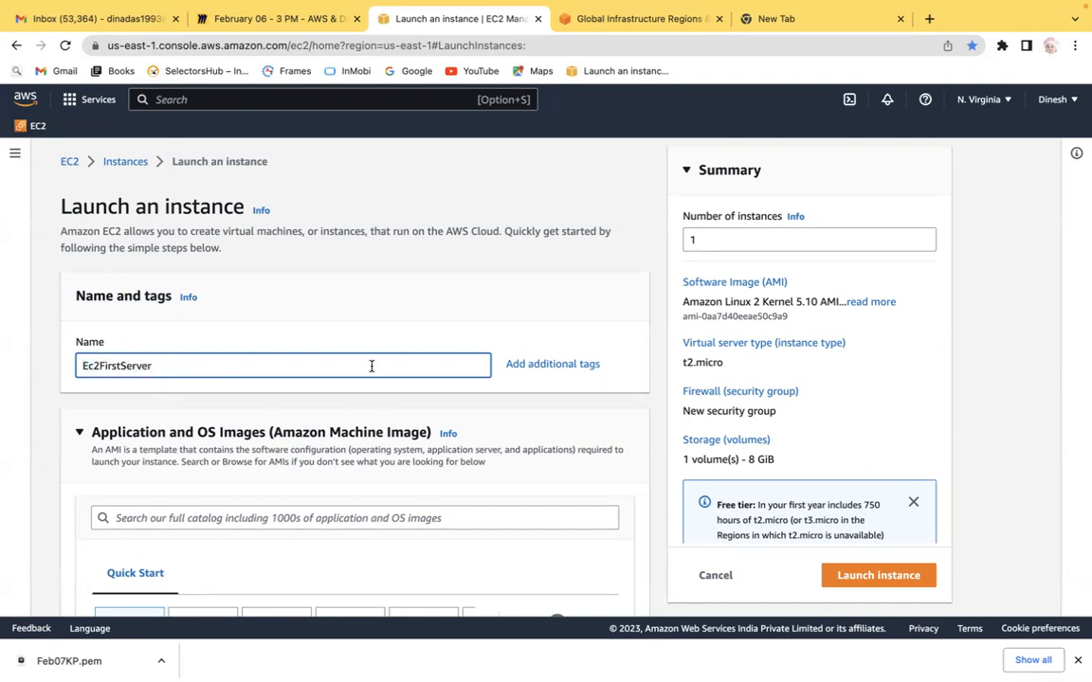
Step: Add a second tag with key Owner and the owner's name as its value
{"action": "left_click", "coordinate": [558, 369]}
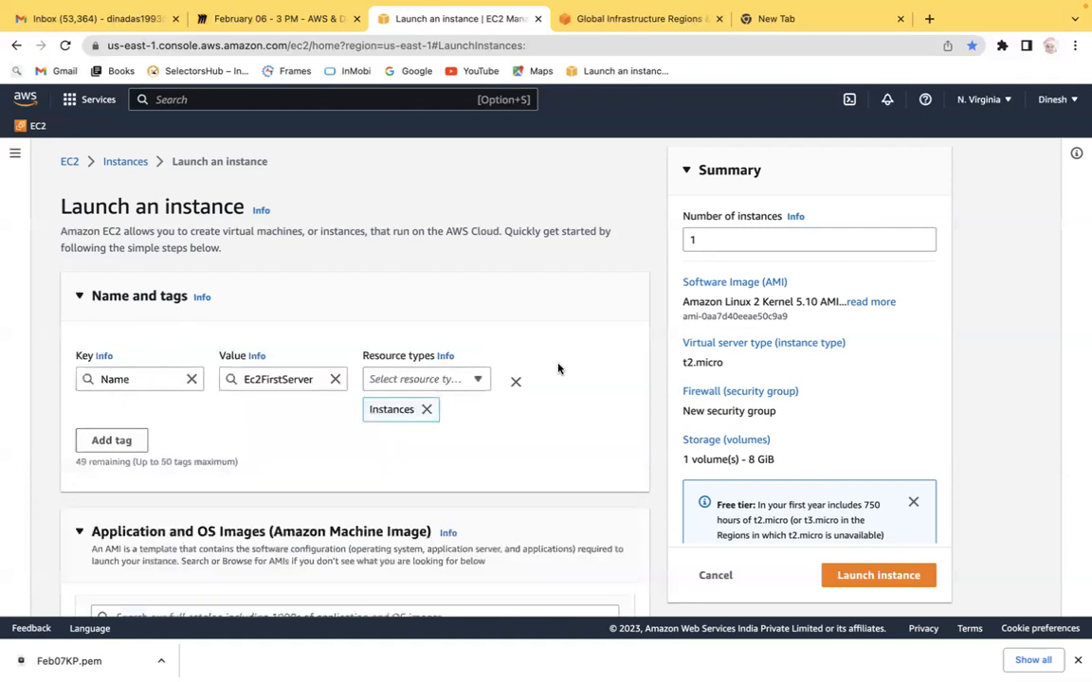
{"action": "left_click", "coordinate": [107, 446]}
{"action": "left_click", "coordinate": [114, 471]}
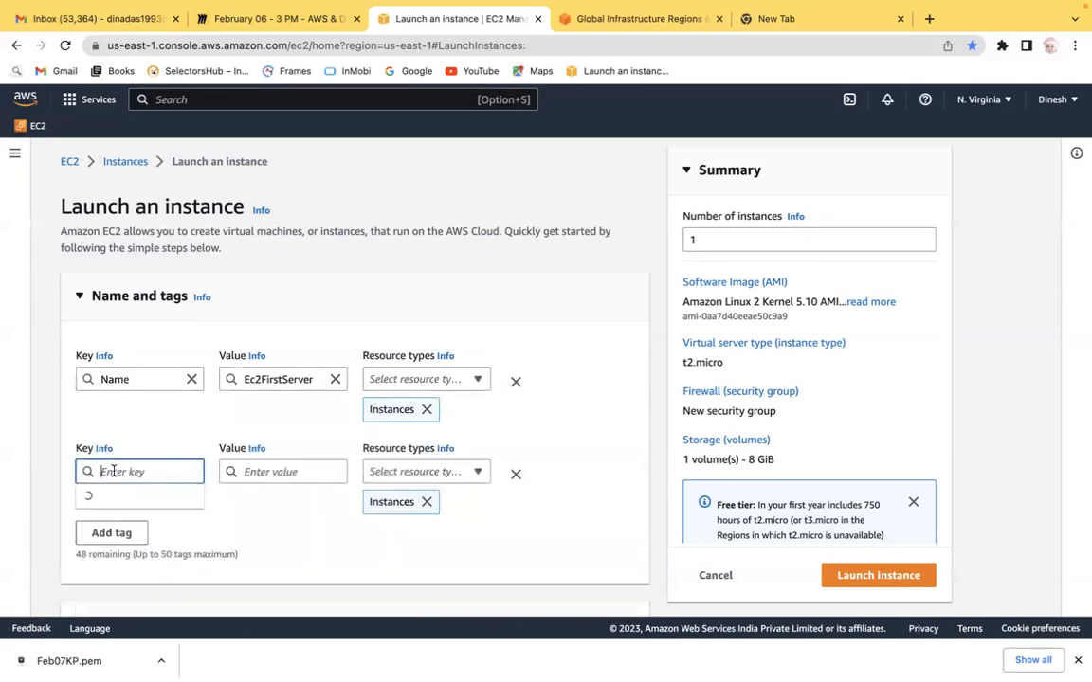
{"action": "type", "text": "Owner"}
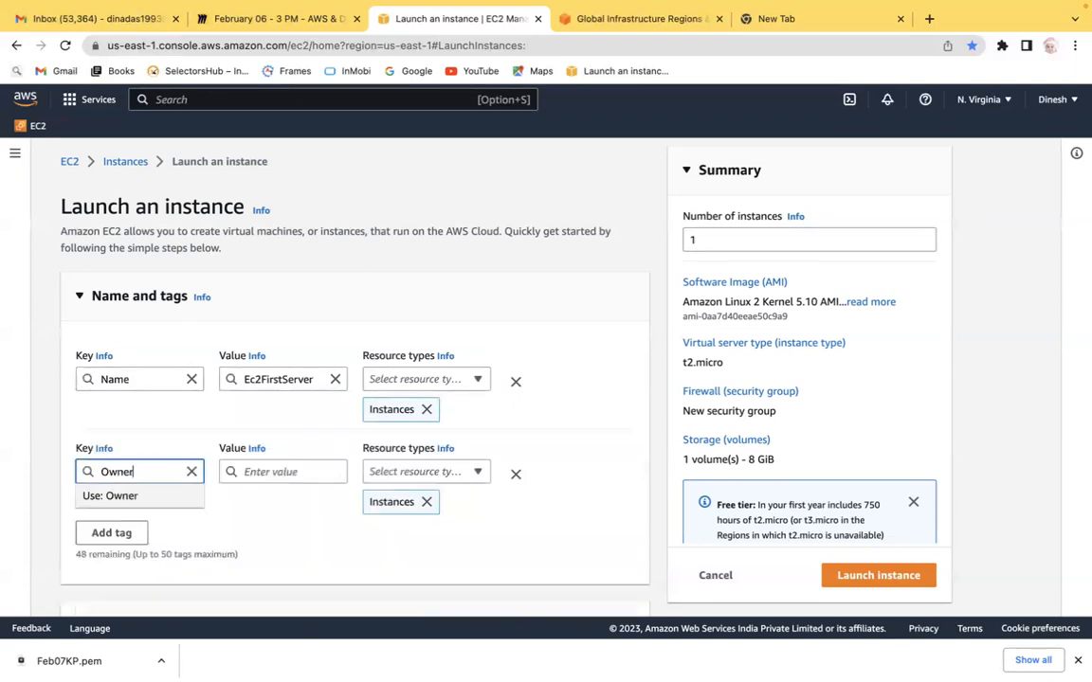
{"action": "left_click", "coordinate": [278, 471]}
{"action": "type", "text": "Dinesh"}
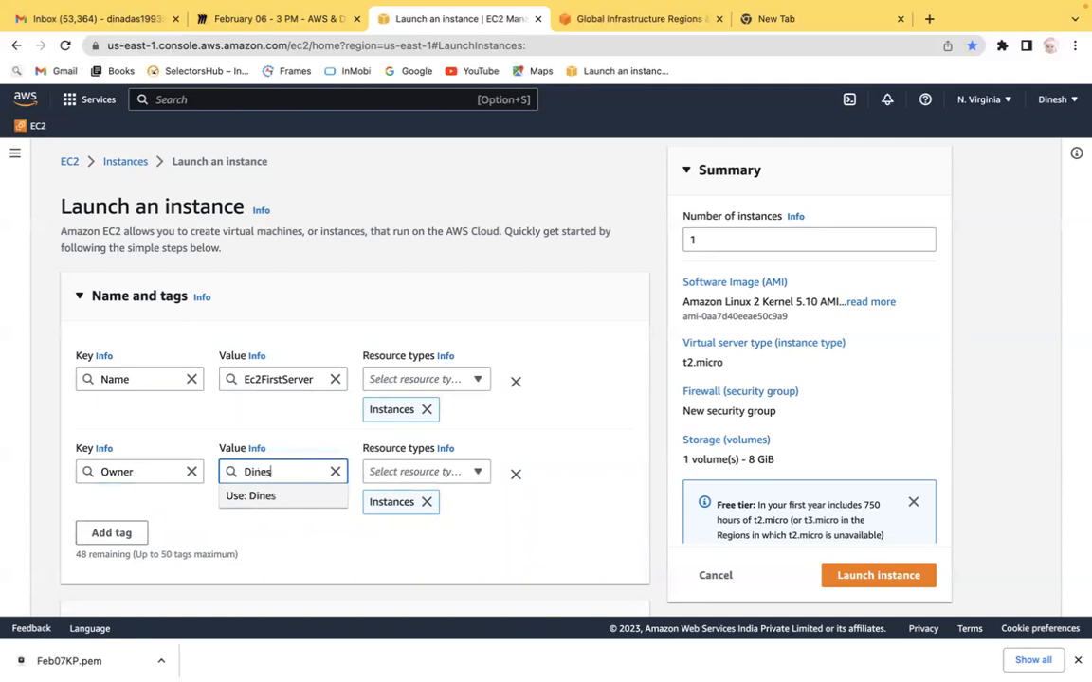
{"action": "left_click", "coordinate": [34, 455]}
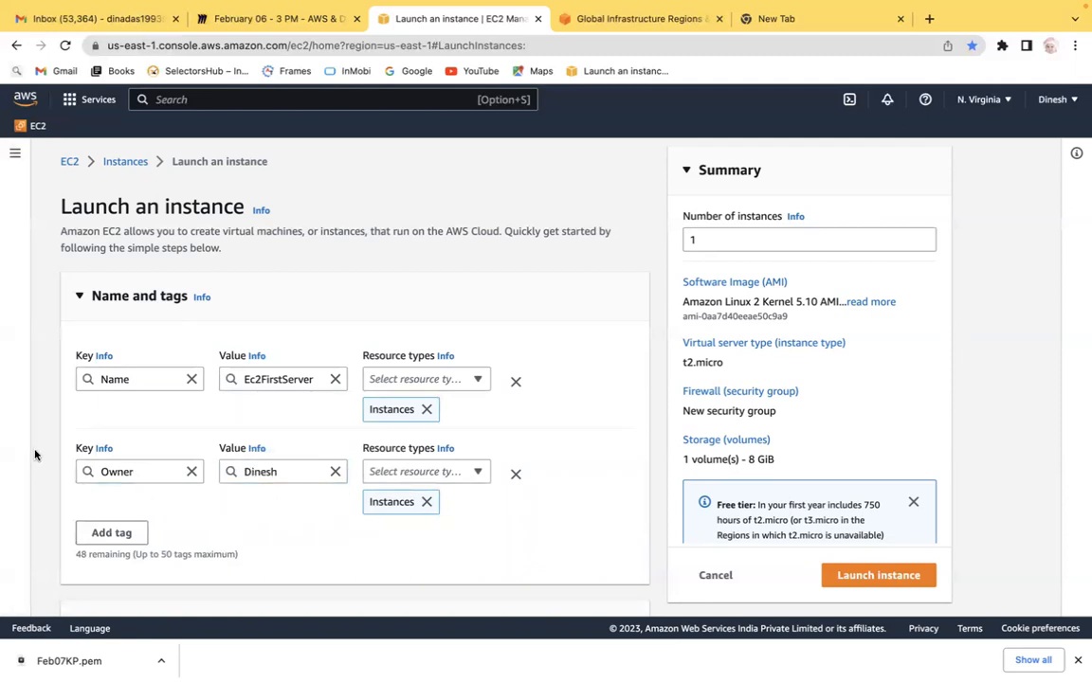
Step: Review the tag keys, values, resource types and tag limit in the Name and tags section
{"action": "scroll", "coordinate": [34, 455], "scroll_direction": "down", "scroll_amount": 2}
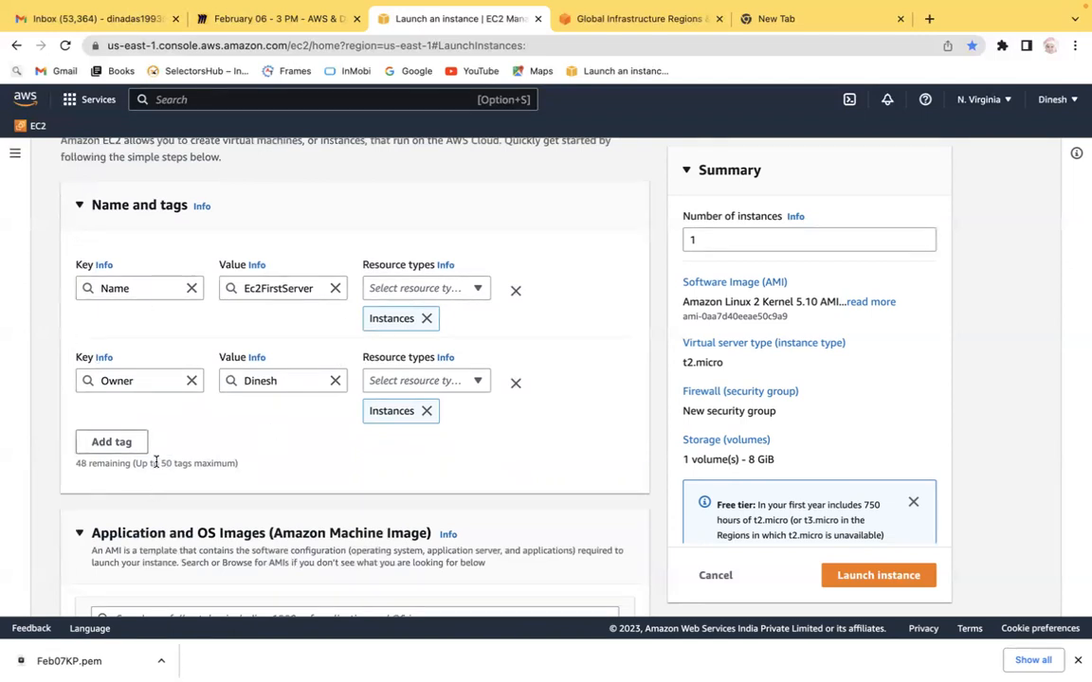
{"action": "left_click_drag", "start_coordinate": [150, 463], "coordinate": [238, 461]}
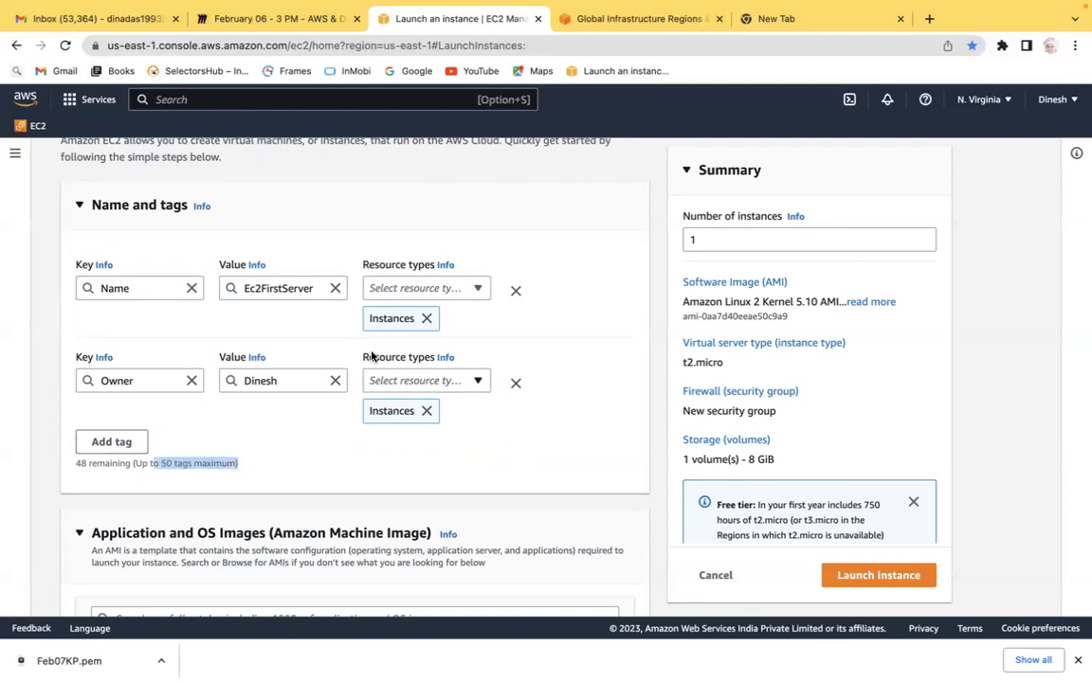
{"action": "left_click", "coordinate": [471, 292]}
{"action": "left_click", "coordinate": [473, 217]}
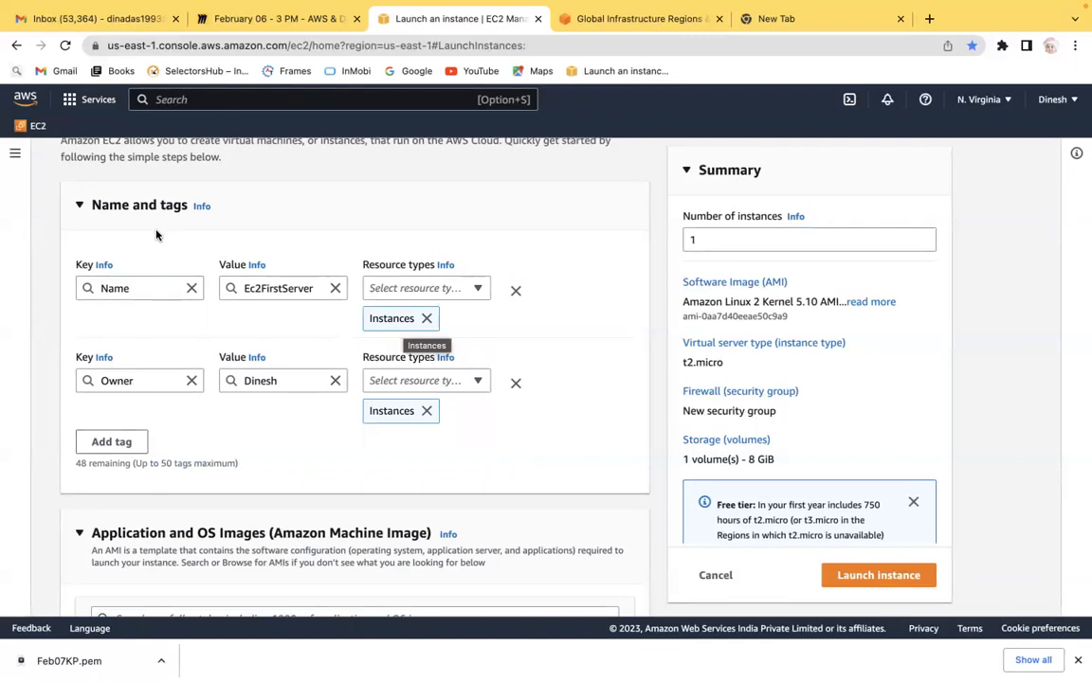
{"action": "mouse_move", "coordinate": [485, 648]}
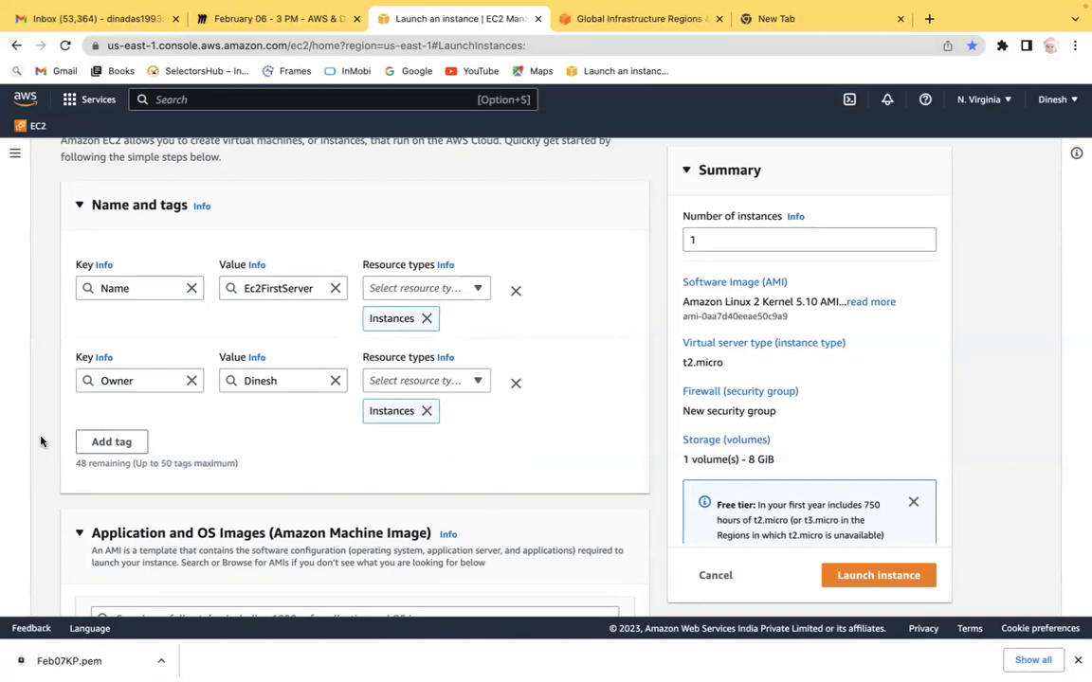
{"action": "scroll", "coordinate": [40, 441], "scroll_direction": "down", "scroll_amount": 2}
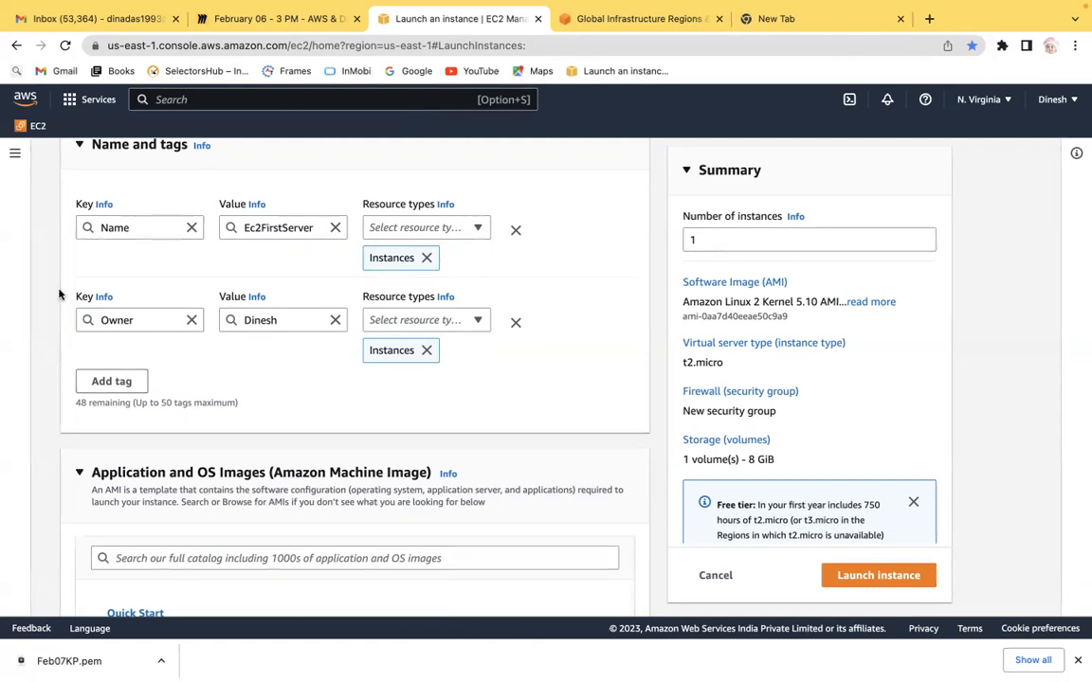
{"action": "double_click", "coordinate": [110, 229]}
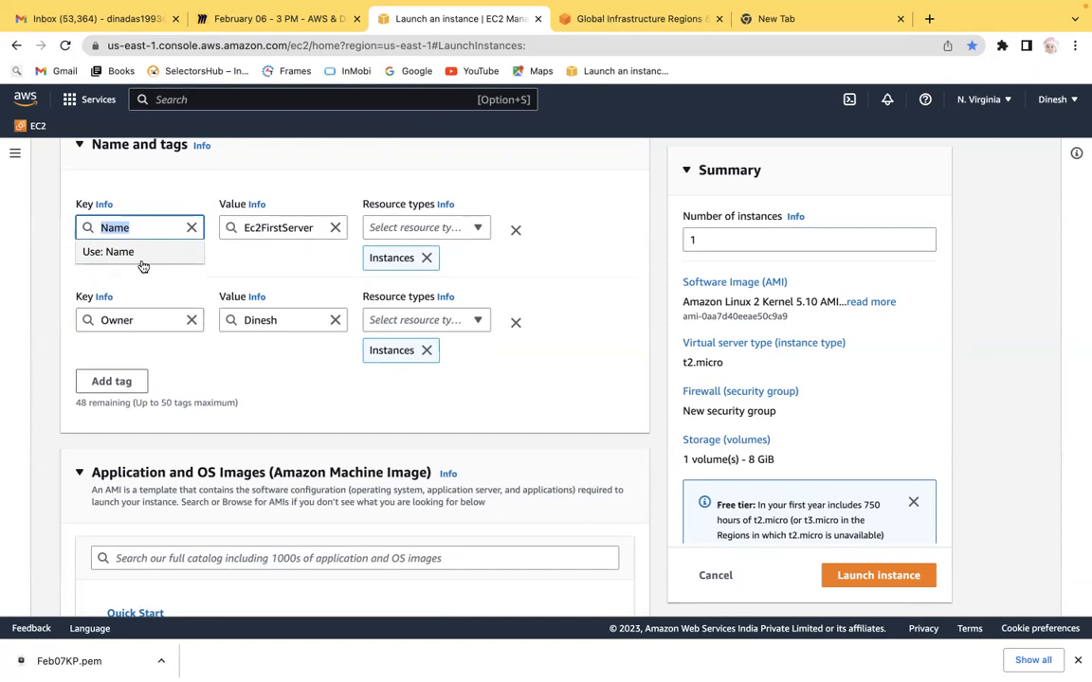
{"action": "left_click", "coordinate": [48, 268]}
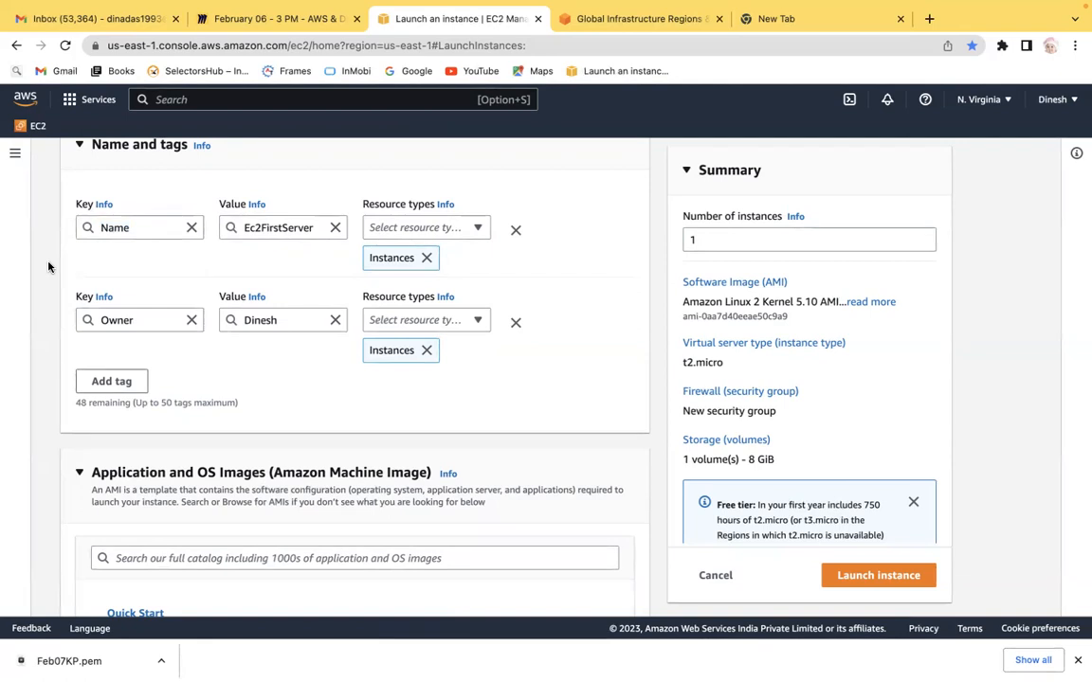
{"action": "left_click", "coordinate": [113, 227]}
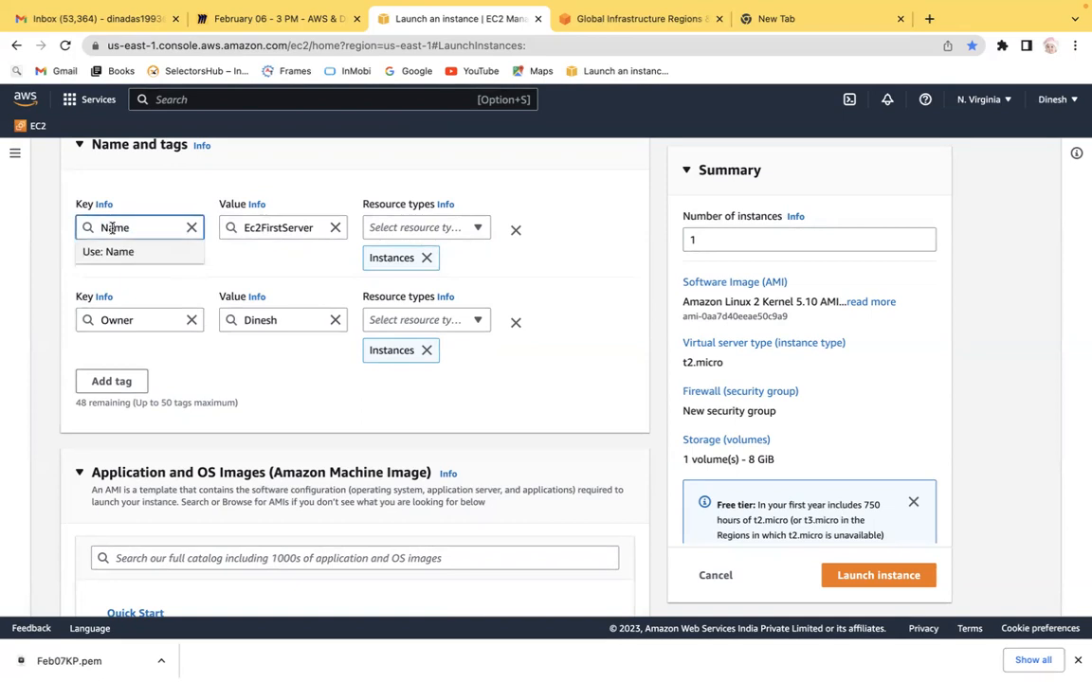
{"action": "left_click", "coordinate": [258, 228]}
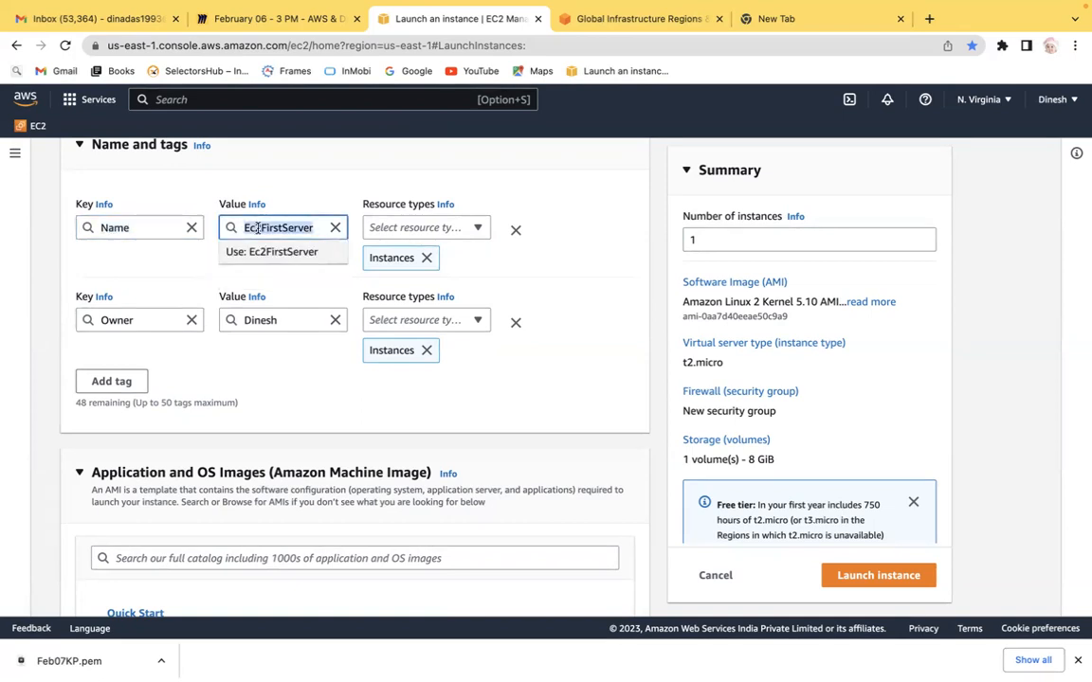
{"action": "left_click", "coordinate": [115, 319]}
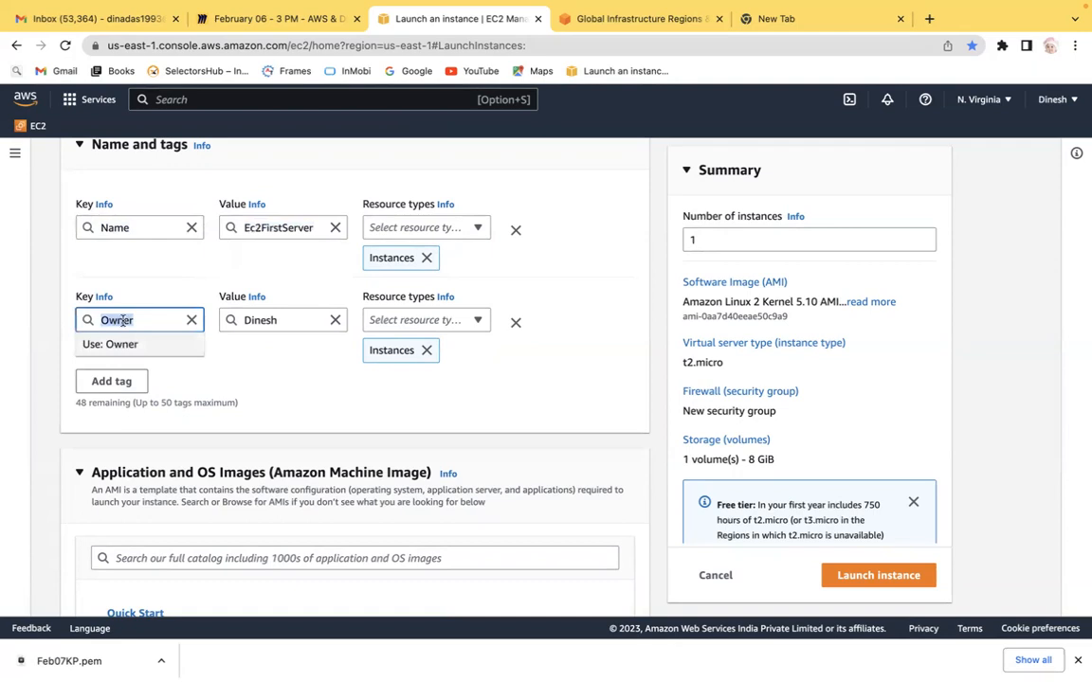
{"action": "left_click", "coordinate": [263, 320]}
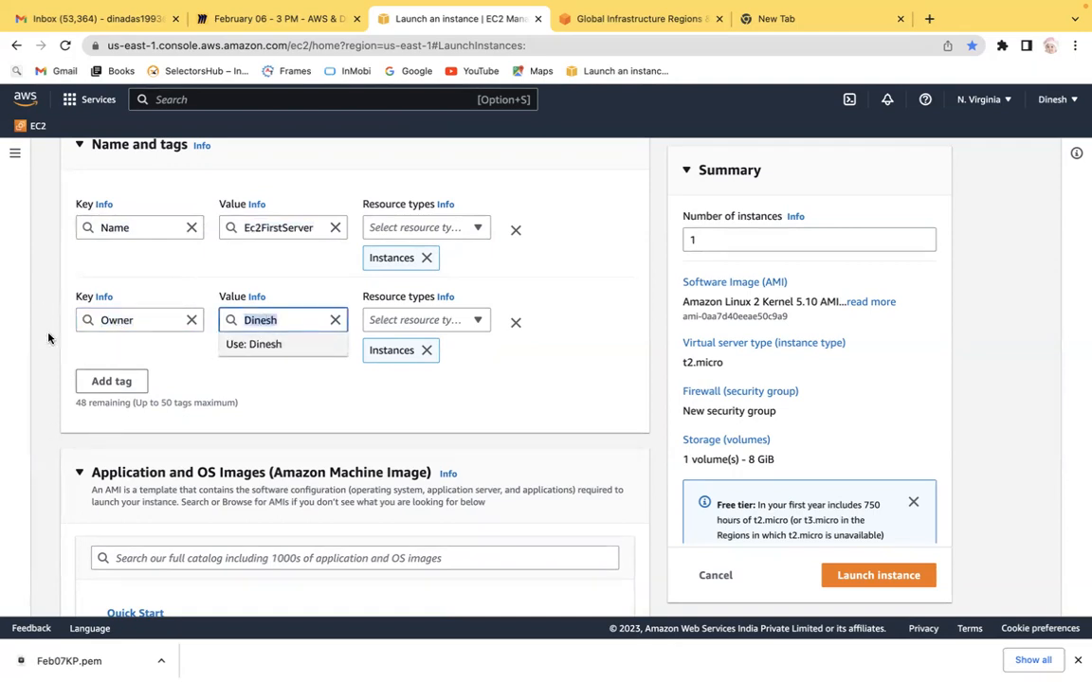
{"action": "left_click", "coordinate": [40, 305]}
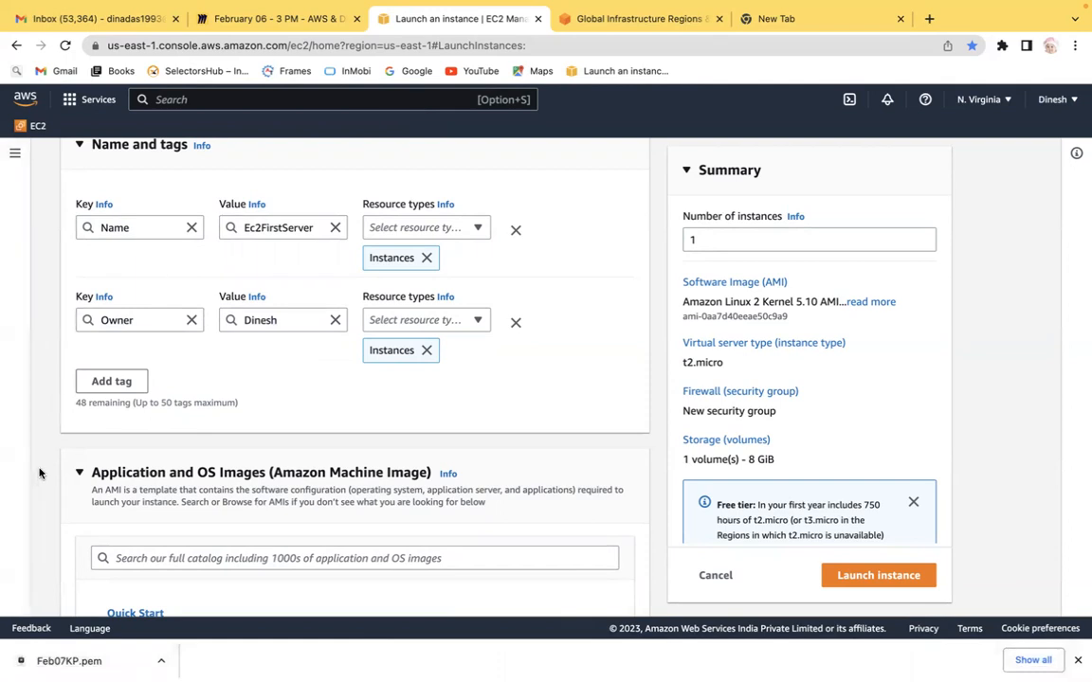
{"action": "scroll", "coordinate": [39, 470], "scroll_direction": "down", "scroll_amount": 5}
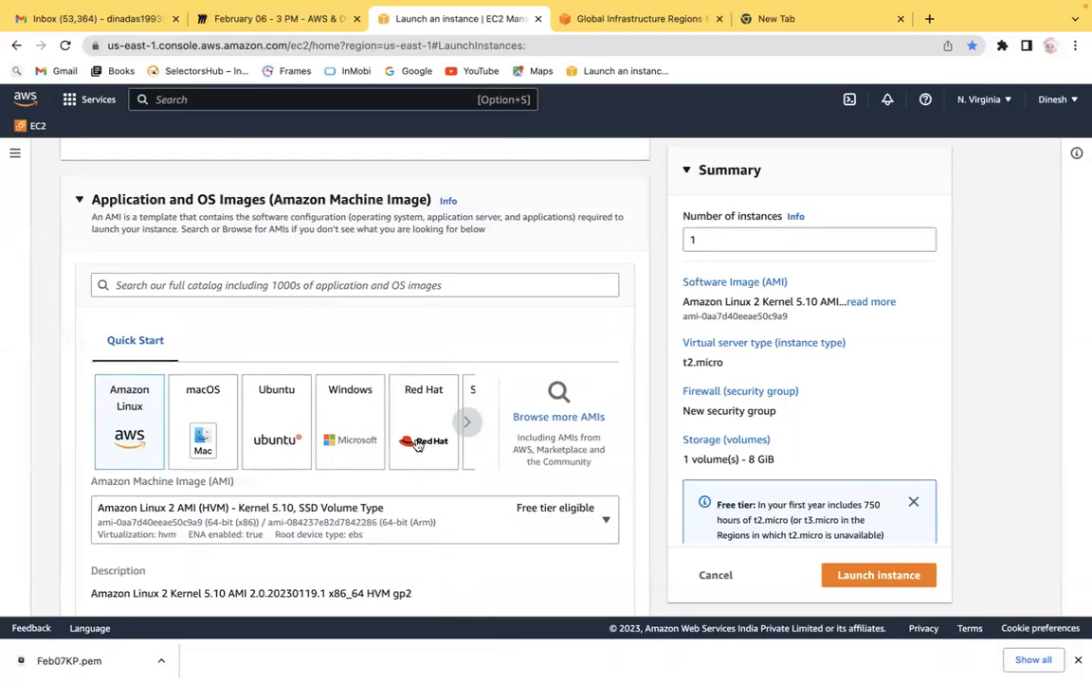
Step: Add a 'Step 2: AMI - Amazon Machine Image' line below Step 1 in the board's text box
{"action": "key", "text": "ctrl+Left"}
{"action": "key", "text": "ctrl+Right"}
{"action": "left_click", "coordinate": [252, 18]}
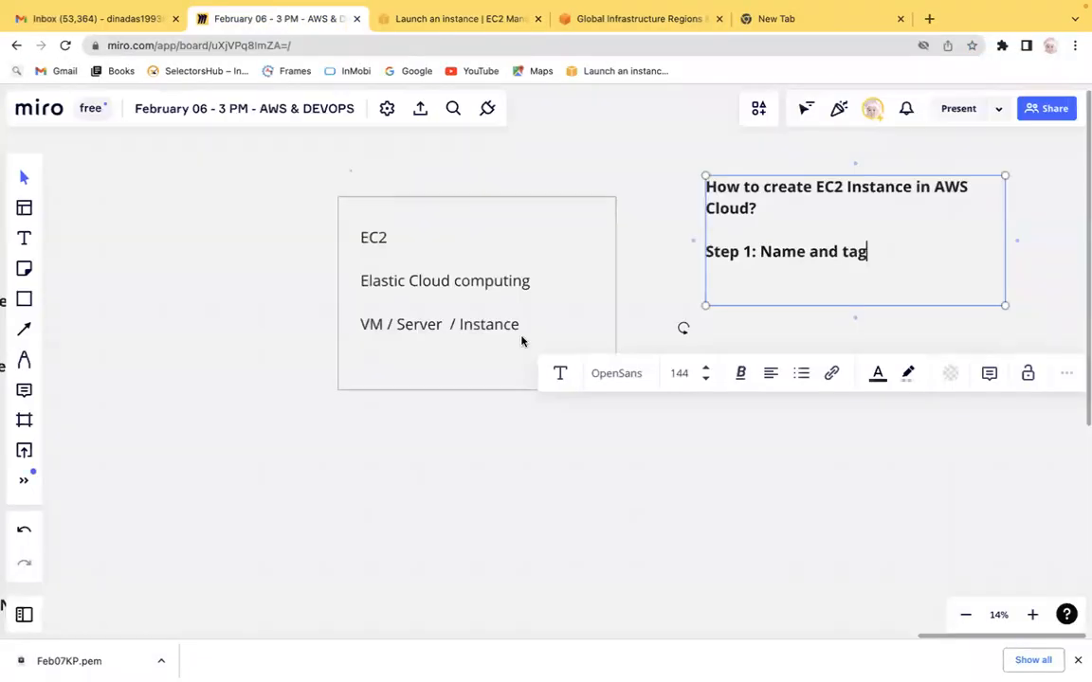
{"action": "key", "text": "Return"}
{"action": "key", "text": "Return"}
{"action": "type", "text": "Step 2: AMI - Amazon Machine I"}
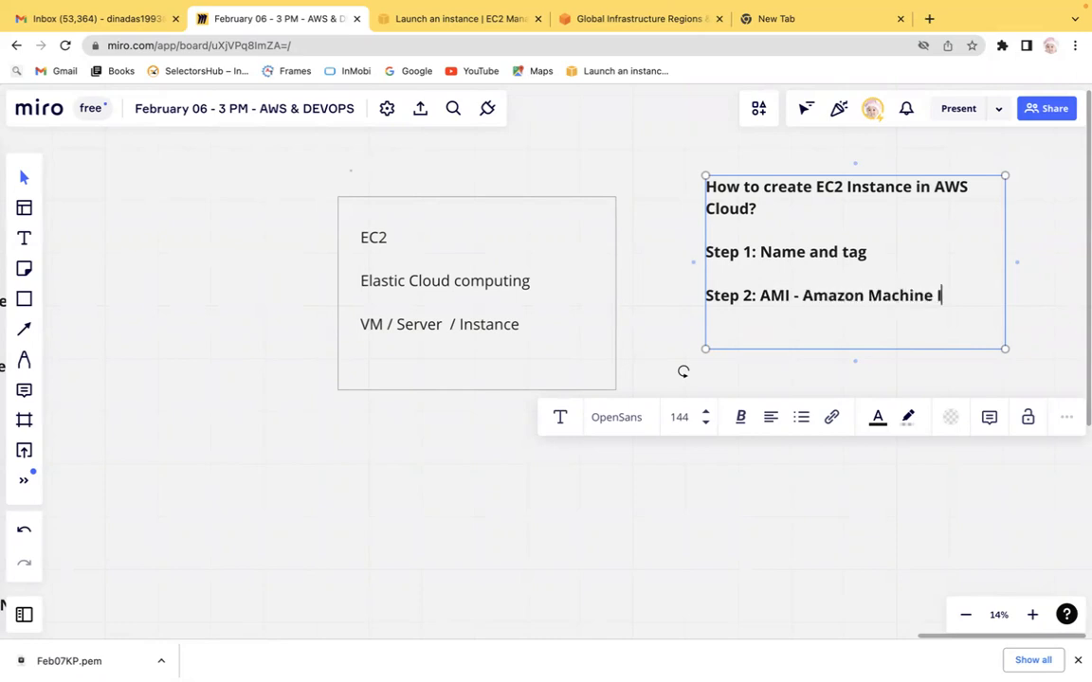
{"action": "type", "text": "mage"}
{"action": "left_click", "coordinate": [936, 380]}
{"action": "scroll", "coordinate": [938, 378], "scroll_direction": "right", "scroll_amount": 10}
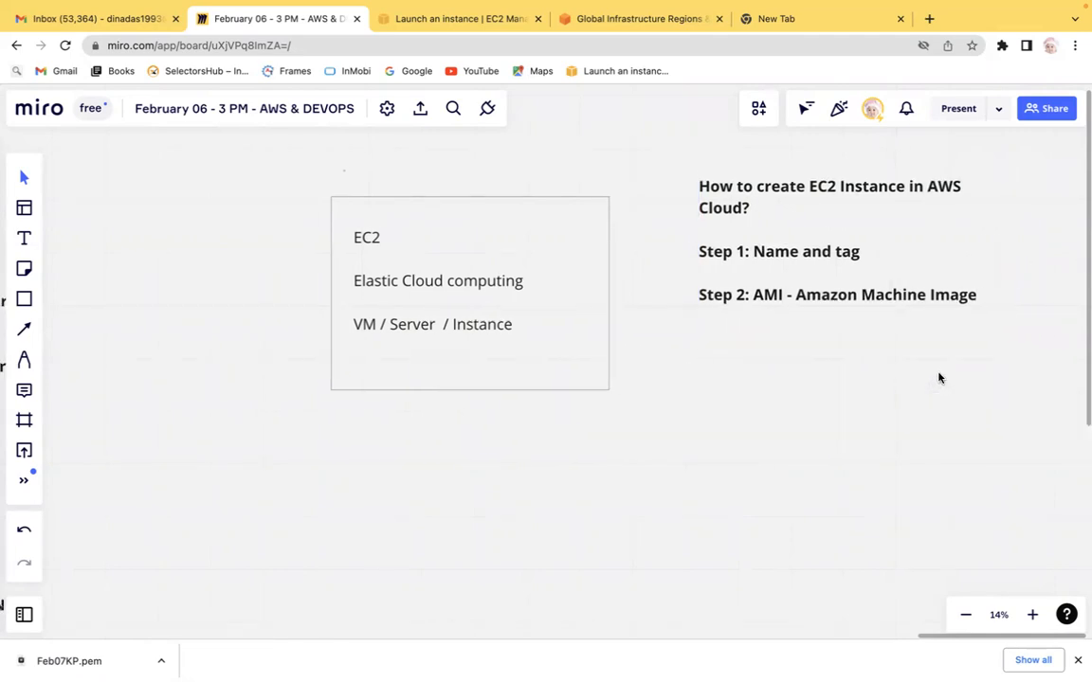
{"action": "scroll", "coordinate": [938, 378], "scroll_direction": "right", "scroll_amount": 3}
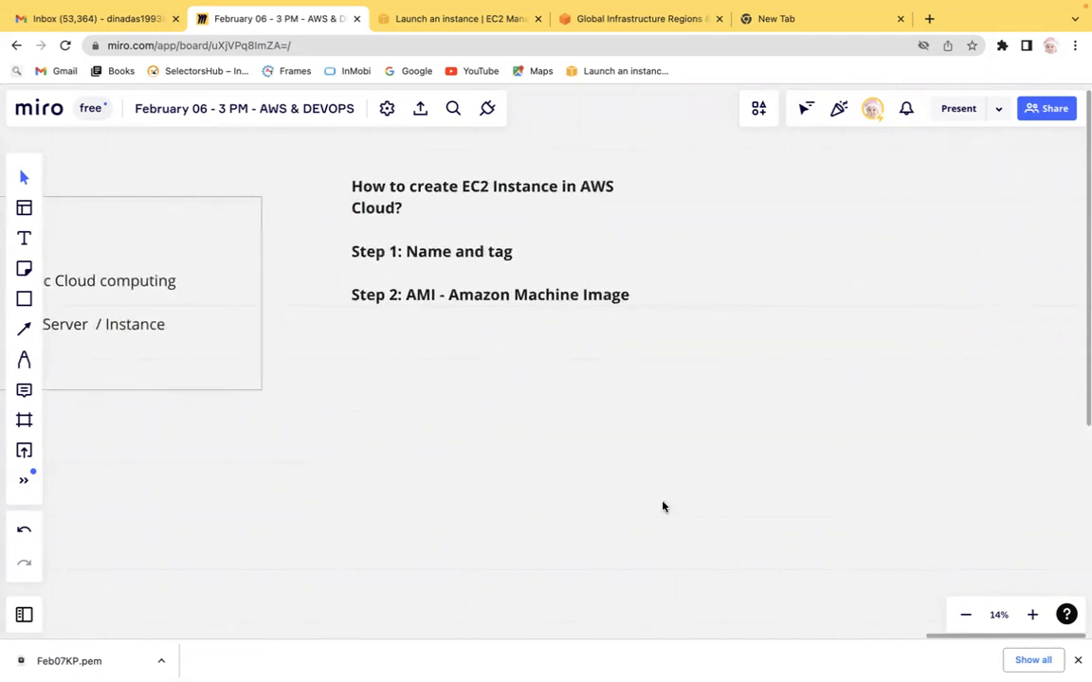
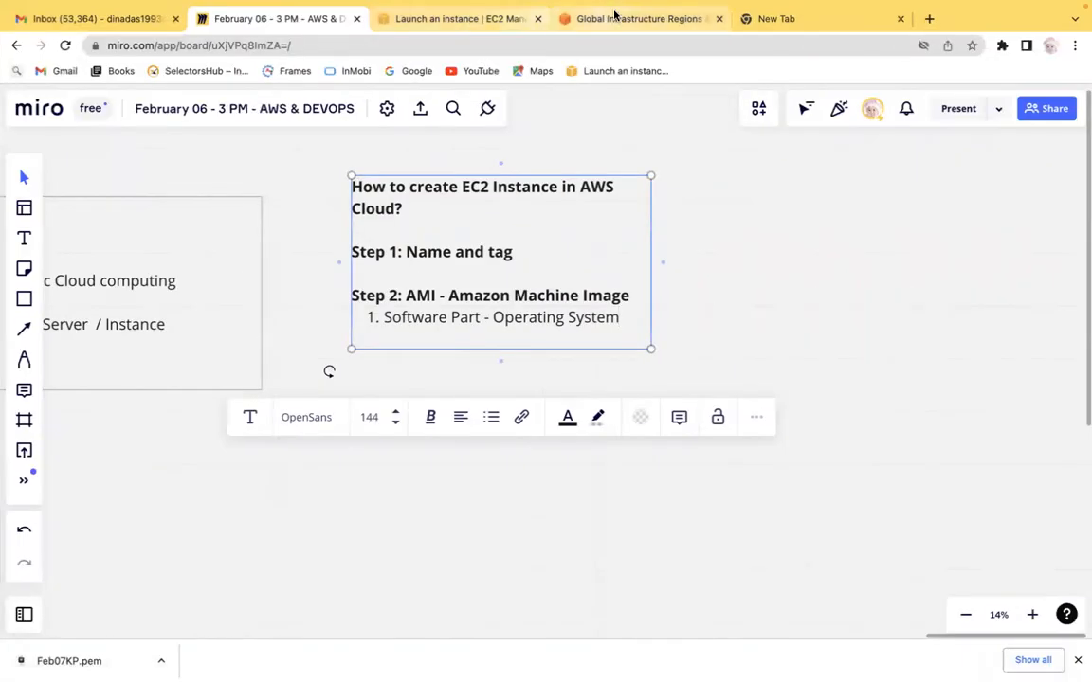
Step: Browse the Quick Start operating system options for the instance image and open the full AMI catalog
{"action": "left_click", "coordinate": [453, 18]}
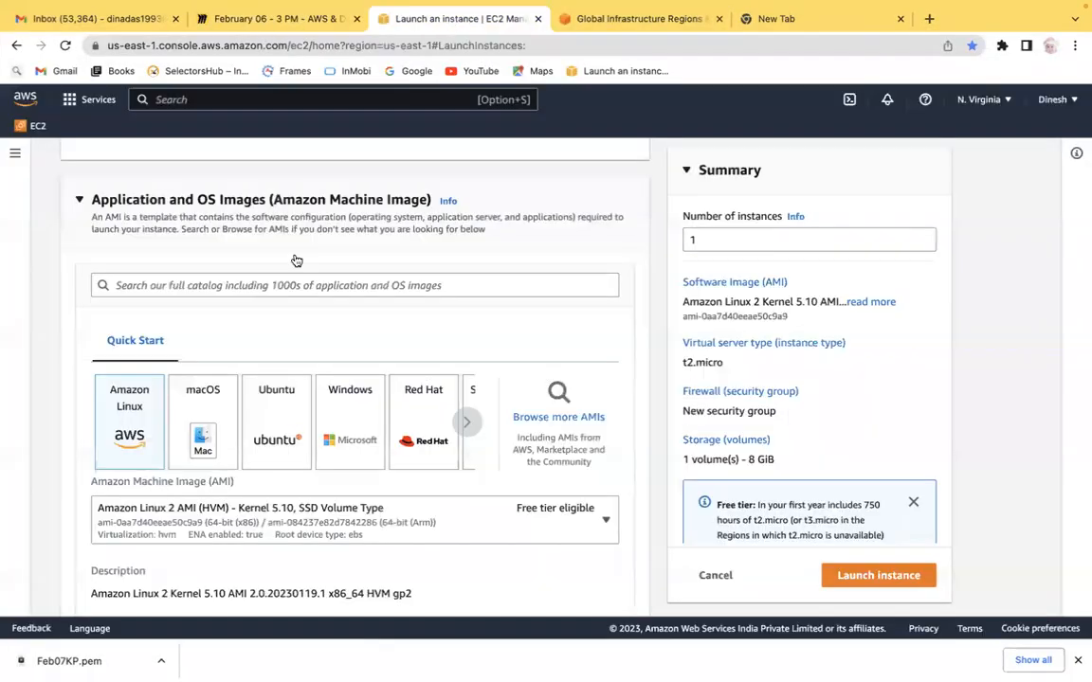
{"action": "scroll", "coordinate": [44, 409], "scroll_direction": "down", "scroll_amount": 3}
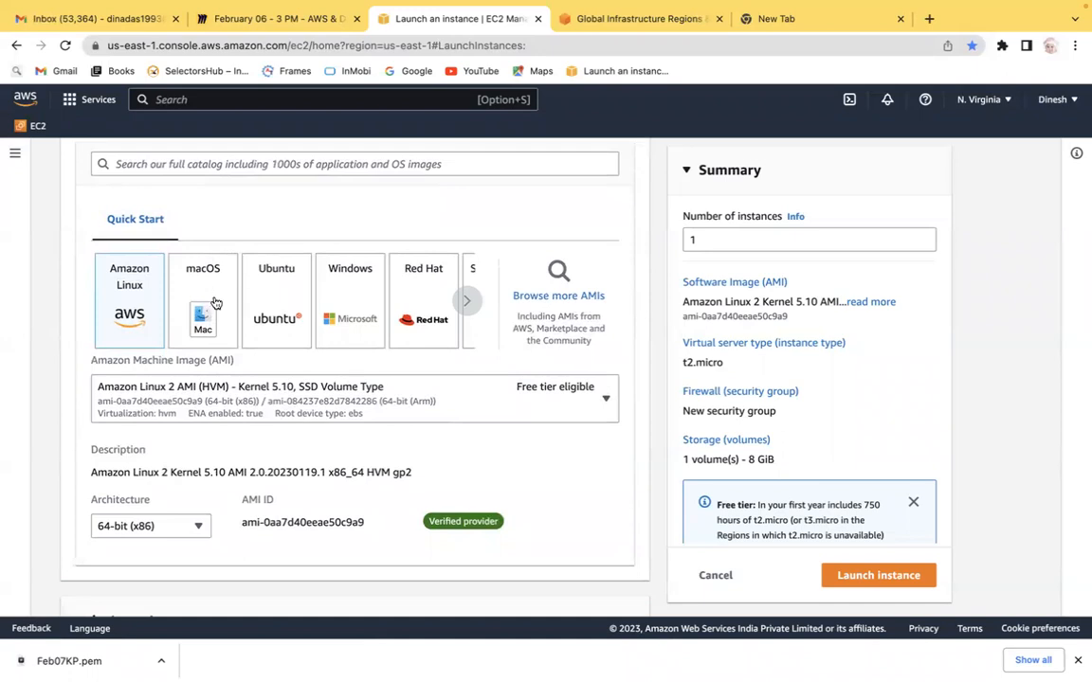
{"action": "left_click", "coordinate": [465, 301]}
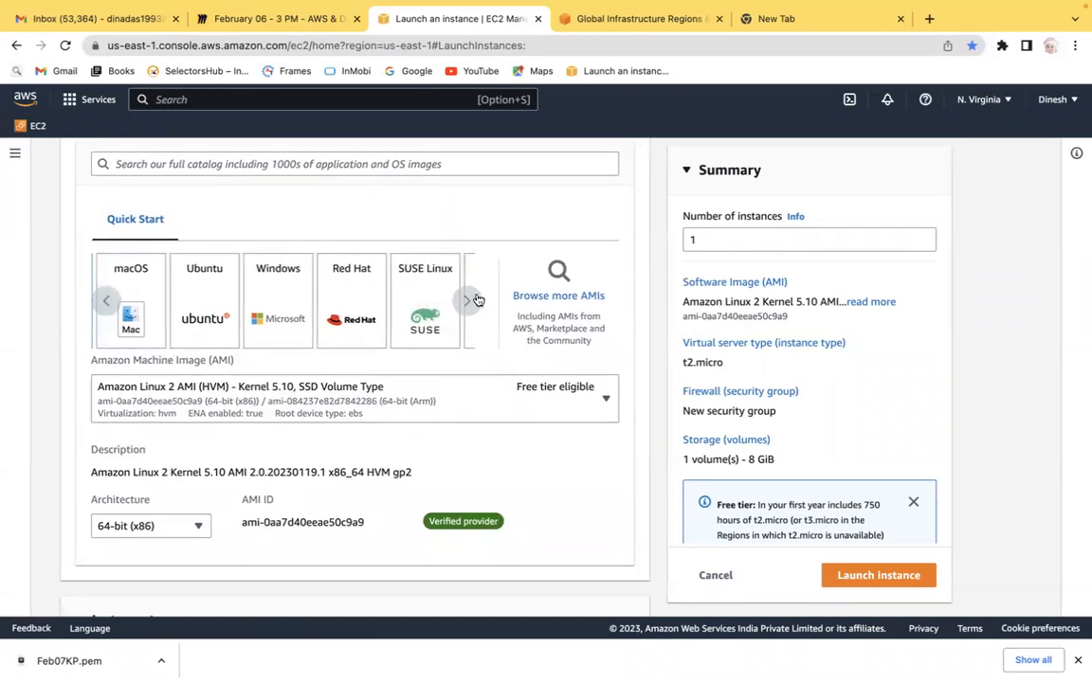
{"action": "left_click", "coordinate": [471, 302]}
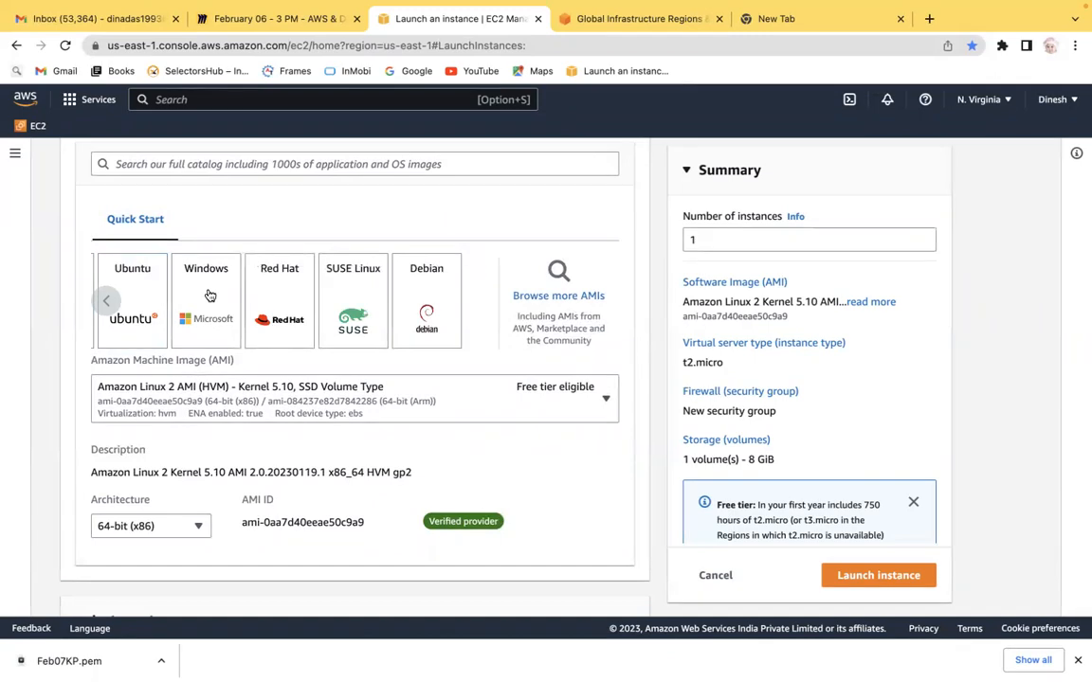
{"action": "left_click", "coordinate": [559, 285]}
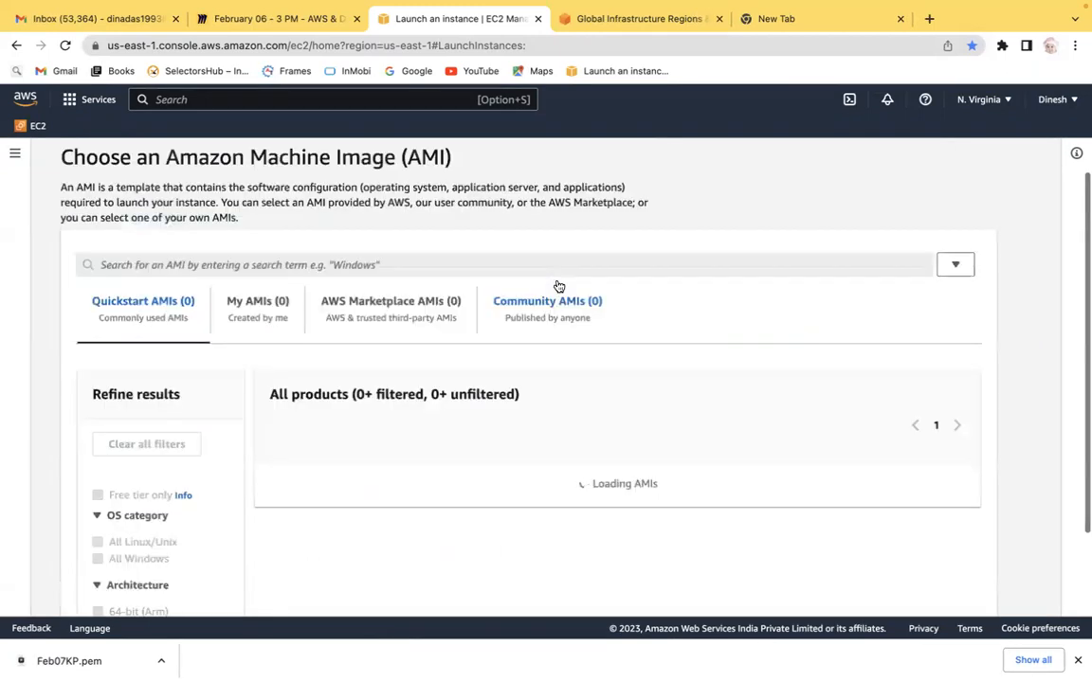
Step: Browse the Quickstart AMIs with only free-tier images shown, then remove that filter
{"action": "scroll", "coordinate": [558, 286], "scroll_direction": "down", "scroll_amount": 2}
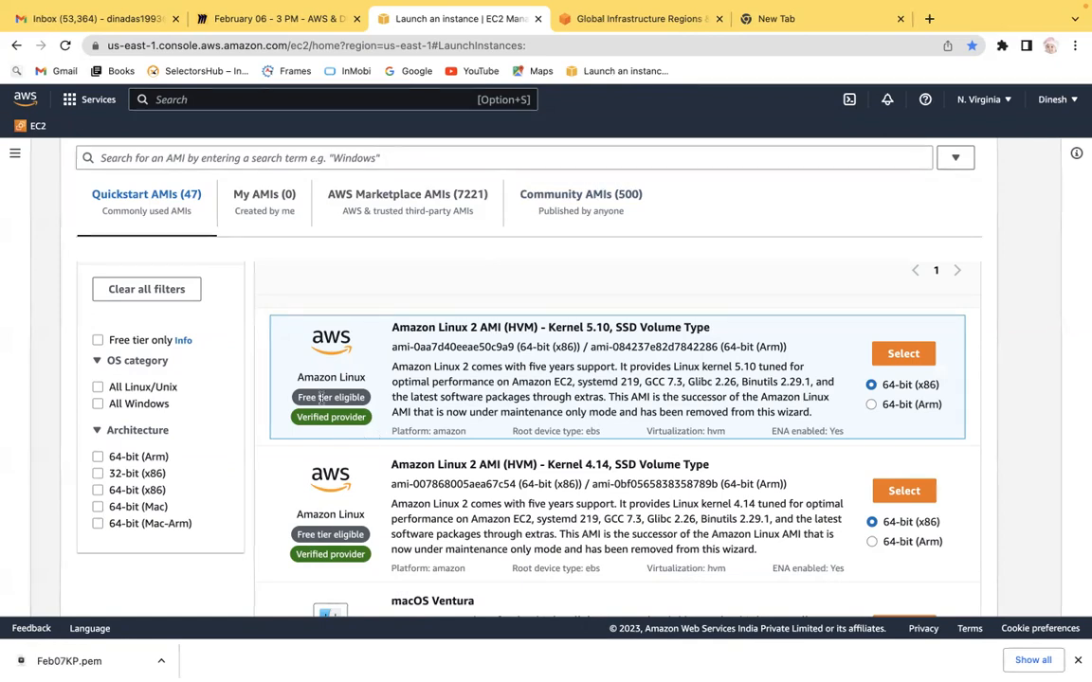
{"action": "left_click_drag", "start_coordinate": [309, 396], "coordinate": [368, 398]}
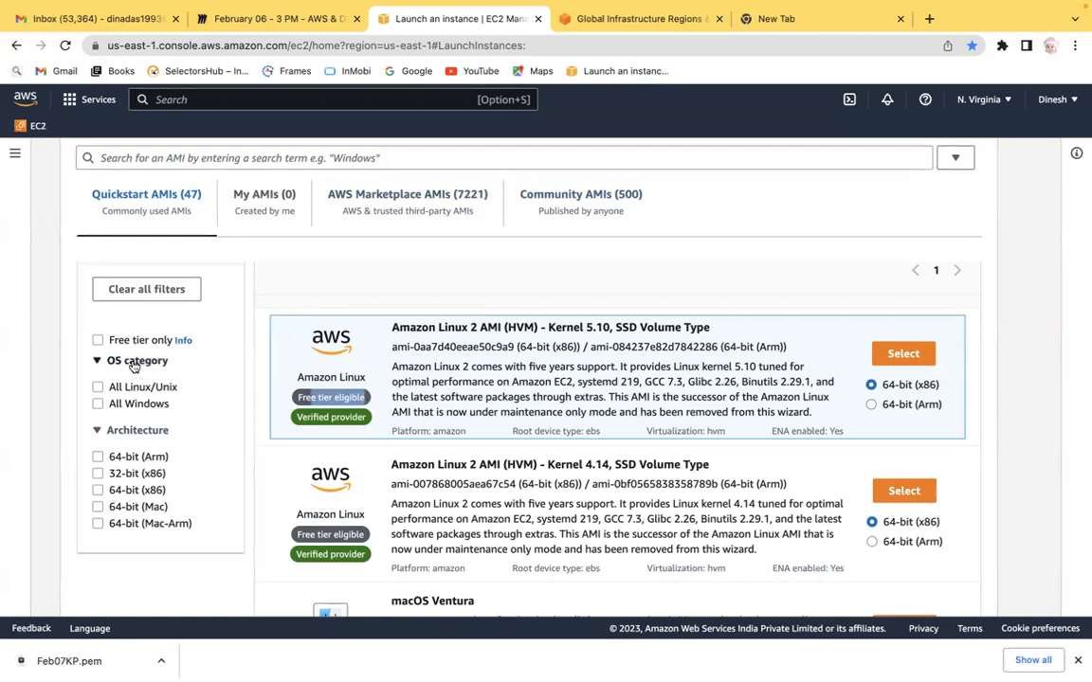
{"action": "left_click", "coordinate": [97, 341]}
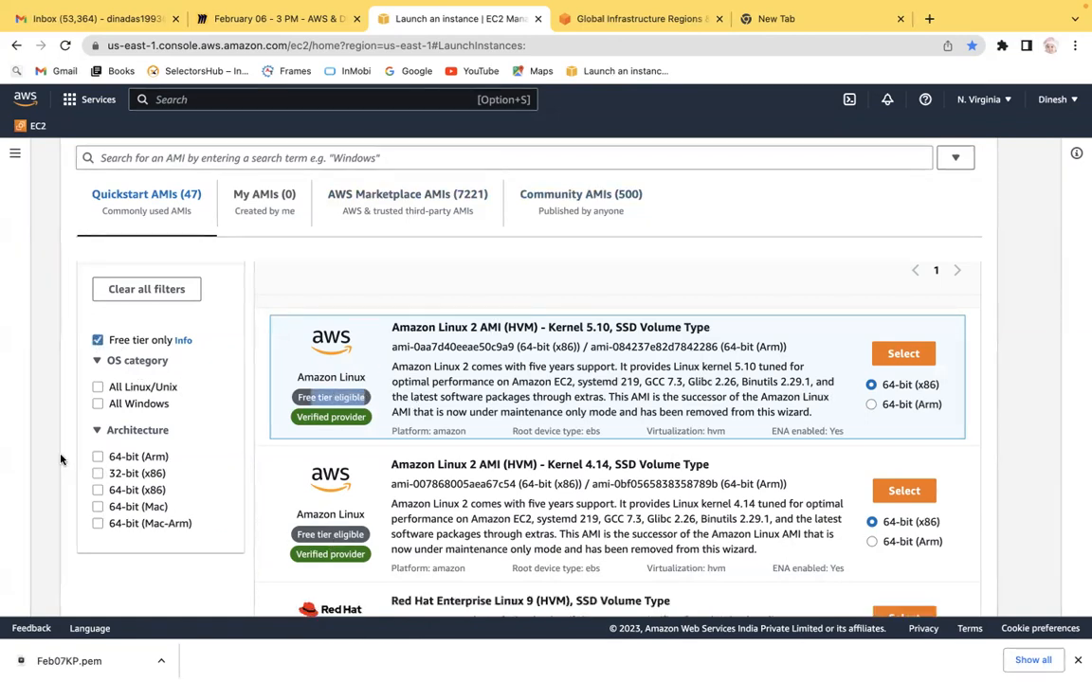
{"action": "scroll", "coordinate": [41, 455], "scroll_direction": "down", "scroll_amount": 1}
{"action": "scroll", "coordinate": [40, 455], "scroll_direction": "down", "scroll_amount": 5}
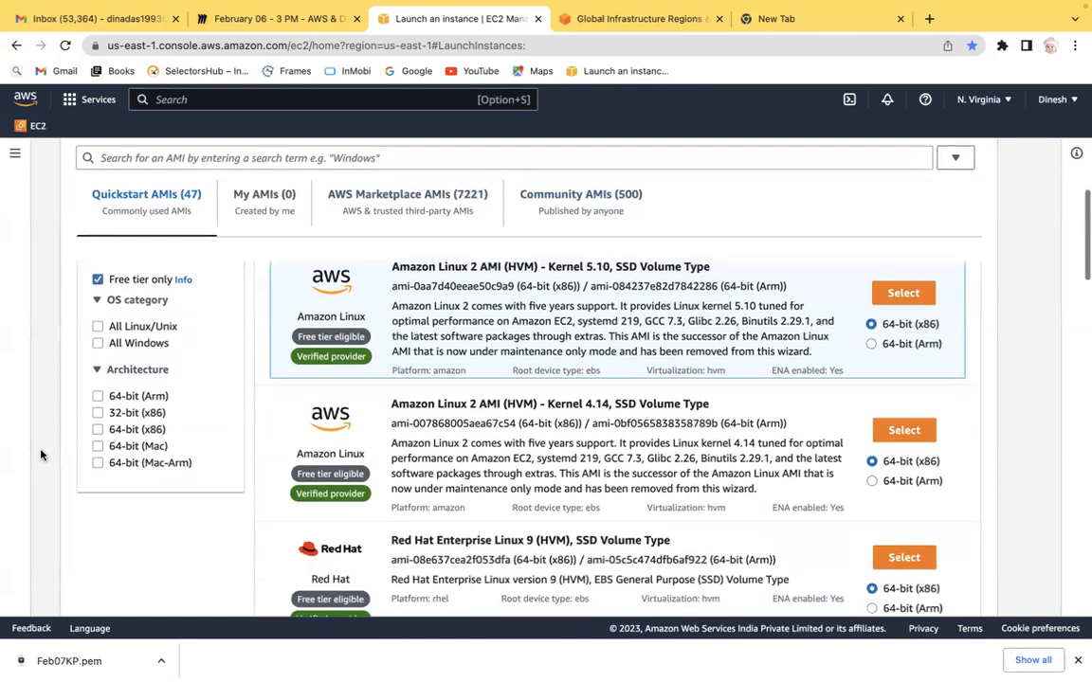
{"action": "scroll", "coordinate": [41, 455], "scroll_direction": "down", "scroll_amount": 10}
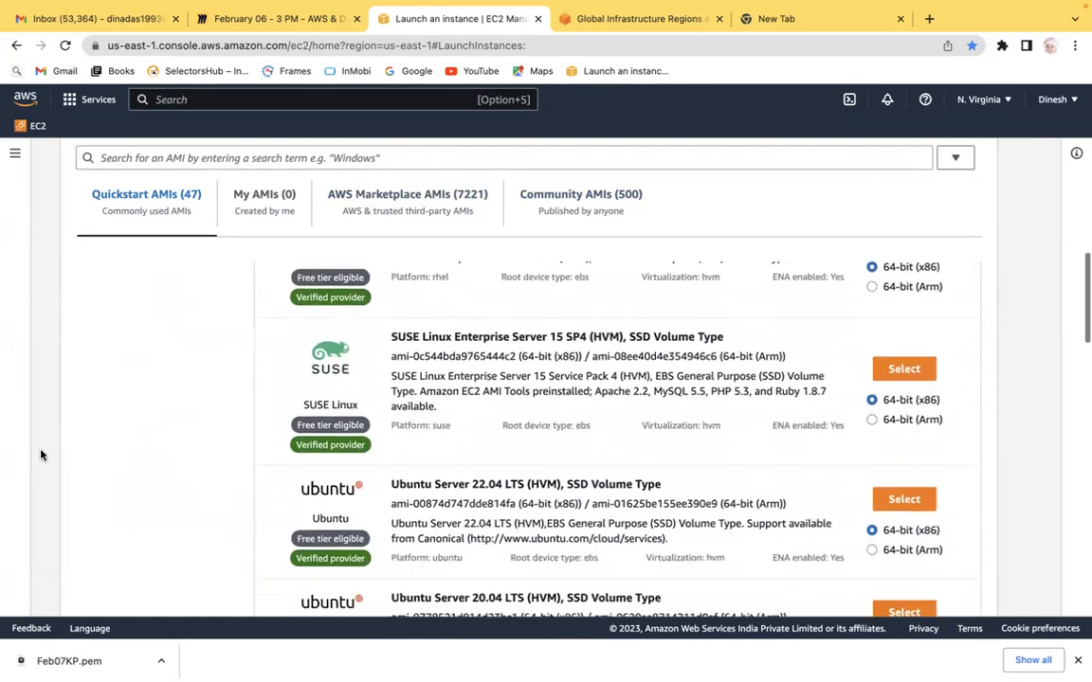
{"action": "scroll", "coordinate": [40, 455], "scroll_direction": "down", "scroll_amount": 12}
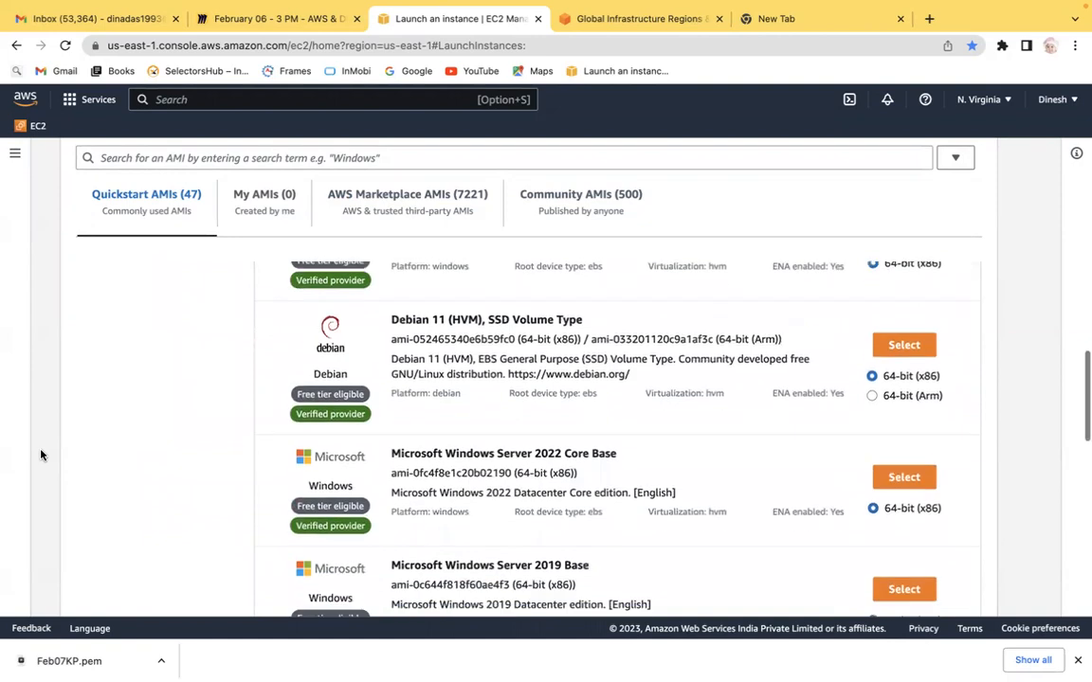
{"action": "scroll", "coordinate": [41, 455], "scroll_direction": "up", "scroll_amount": 14}
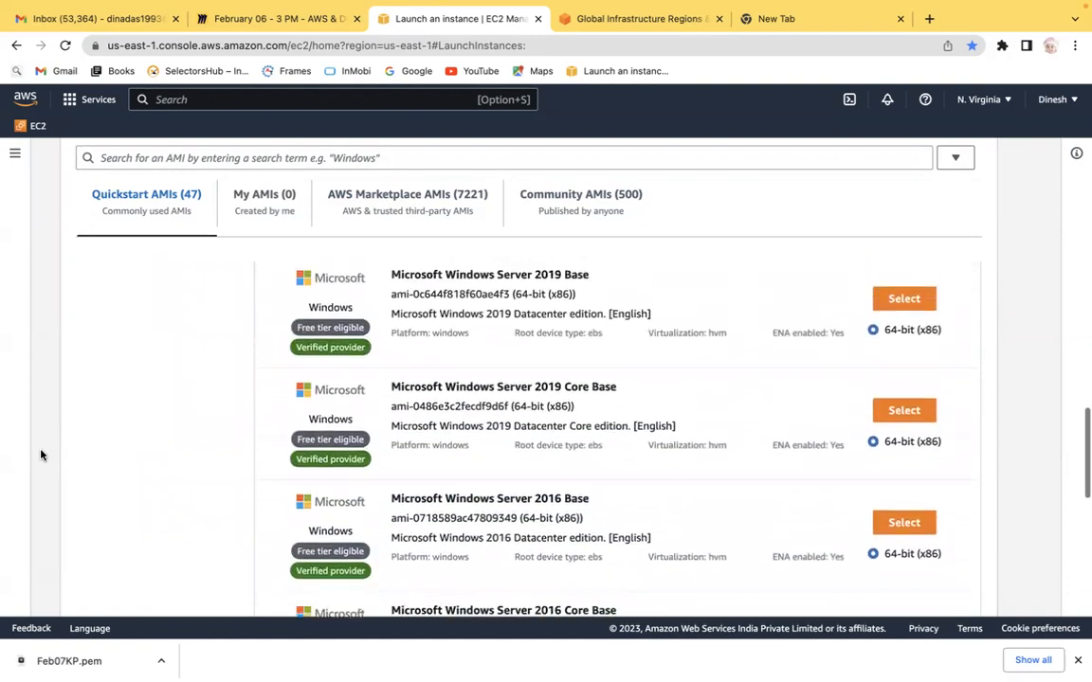
{"action": "scroll", "coordinate": [41, 455], "scroll_direction": "up", "scroll_amount": 17}
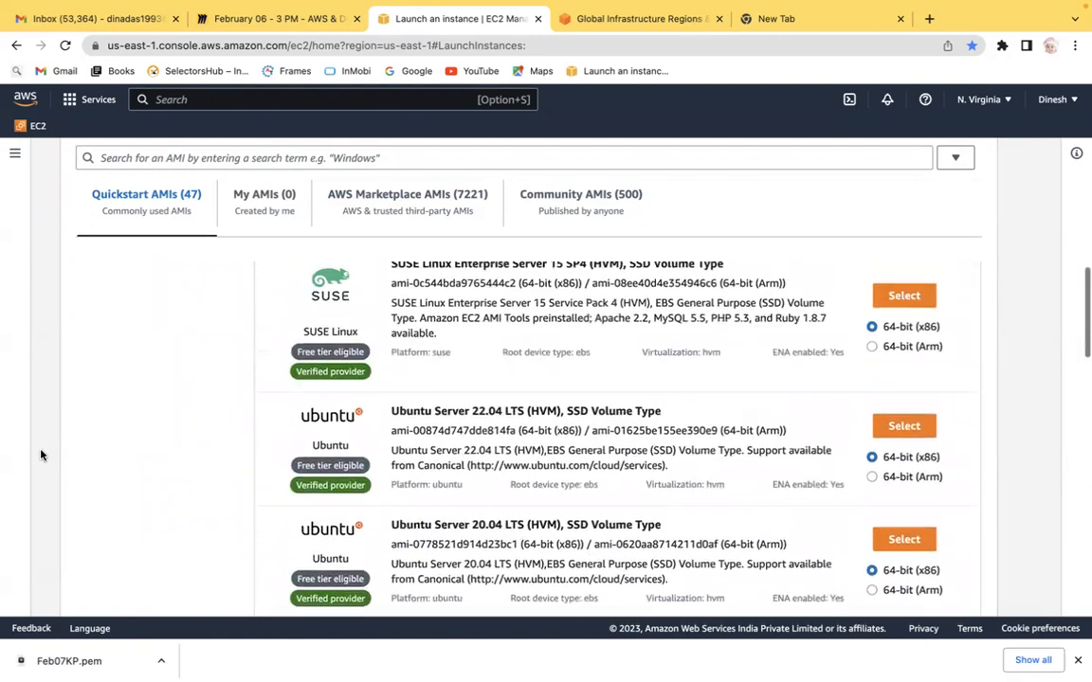
{"action": "scroll", "coordinate": [40, 455], "scroll_direction": "down", "scroll_amount": 1}
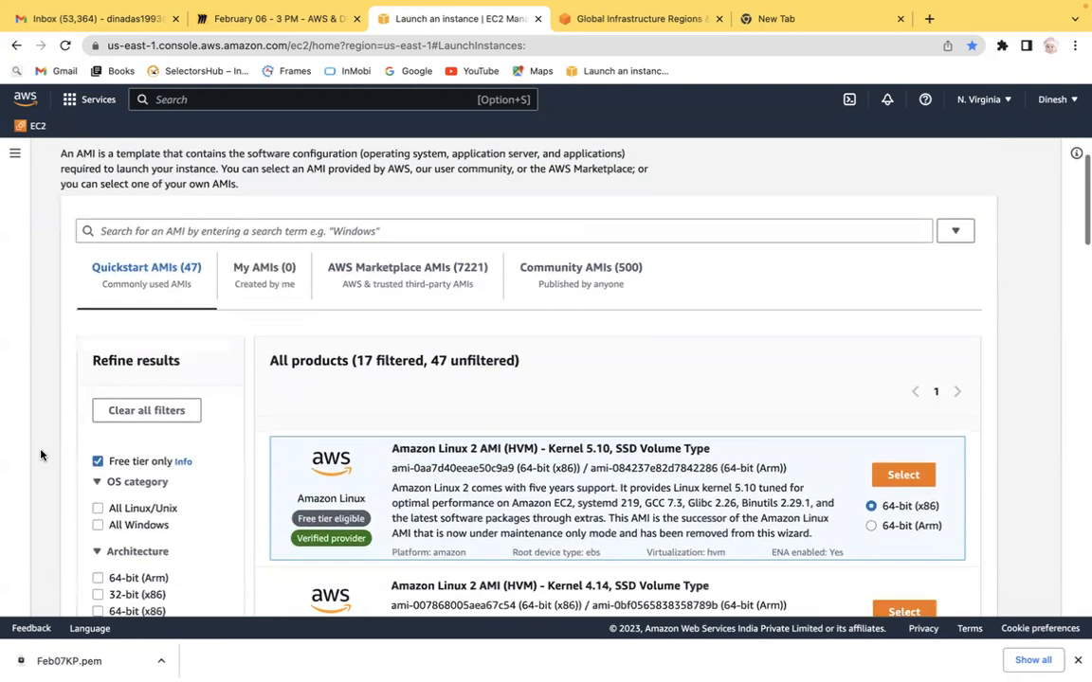
{"action": "left_click", "coordinate": [97, 401]}
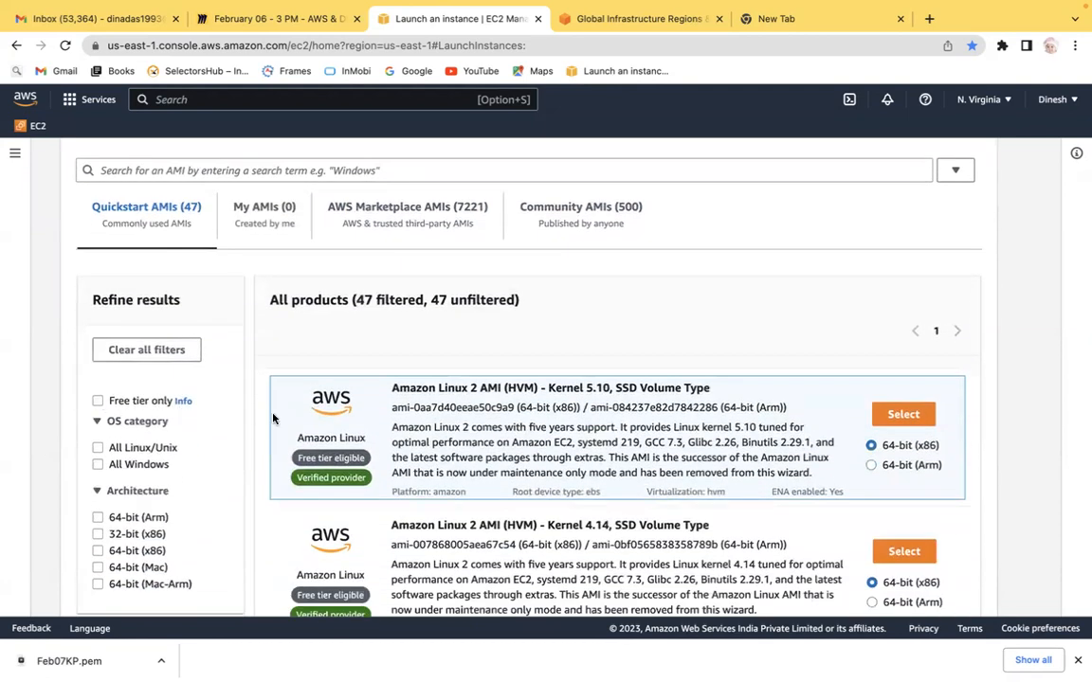
Step: Browse the free-tier Linux/Unix Quickstart AMIs, then clear both filters
{"action": "scroll", "coordinate": [50, 469], "scroll_direction": "down", "scroll_amount": 8}
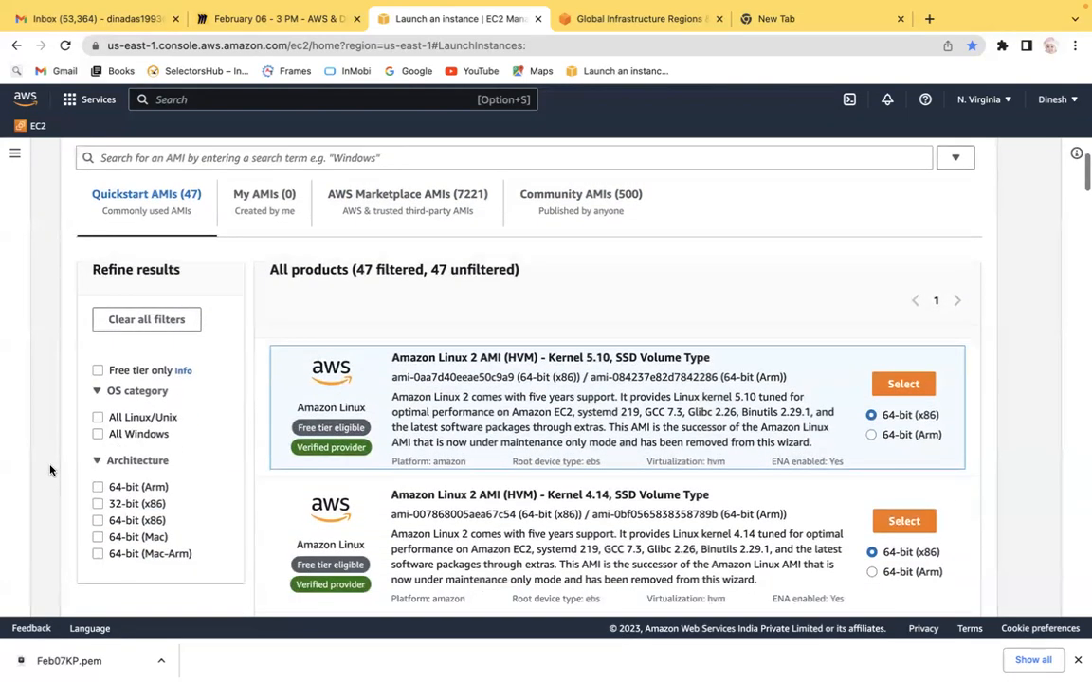
{"action": "scroll", "coordinate": [50, 470], "scroll_direction": "down", "scroll_amount": 1}
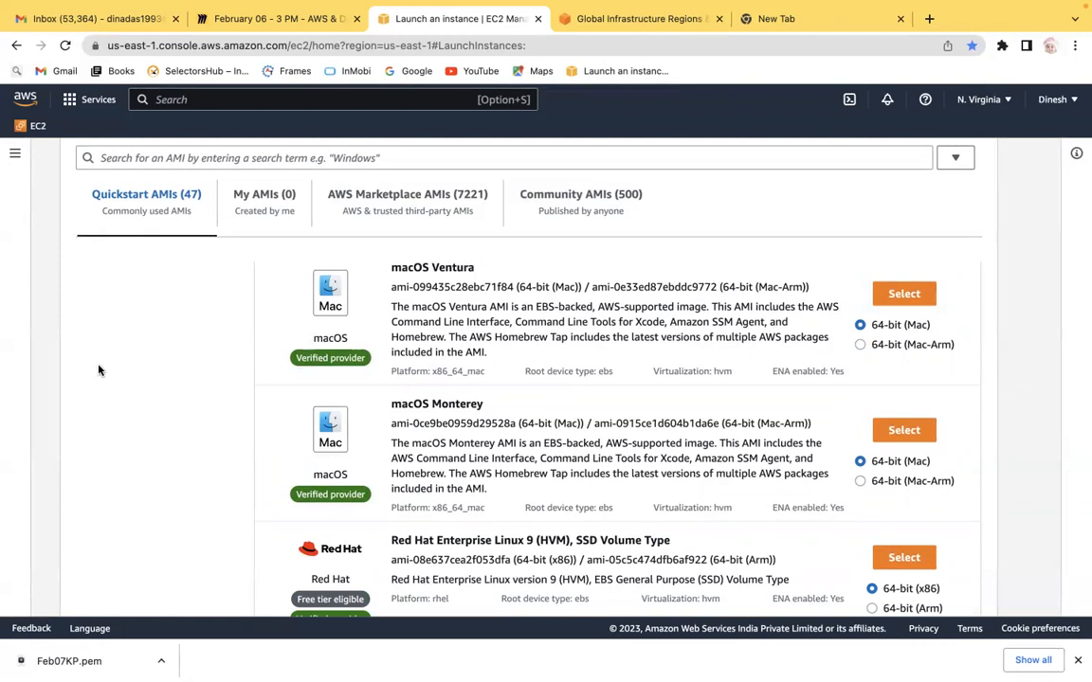
{"action": "scroll", "coordinate": [98, 369], "scroll_direction": "up", "scroll_amount": 1}
{"action": "scroll", "coordinate": [98, 369], "scroll_direction": "up", "scroll_amount": 5}
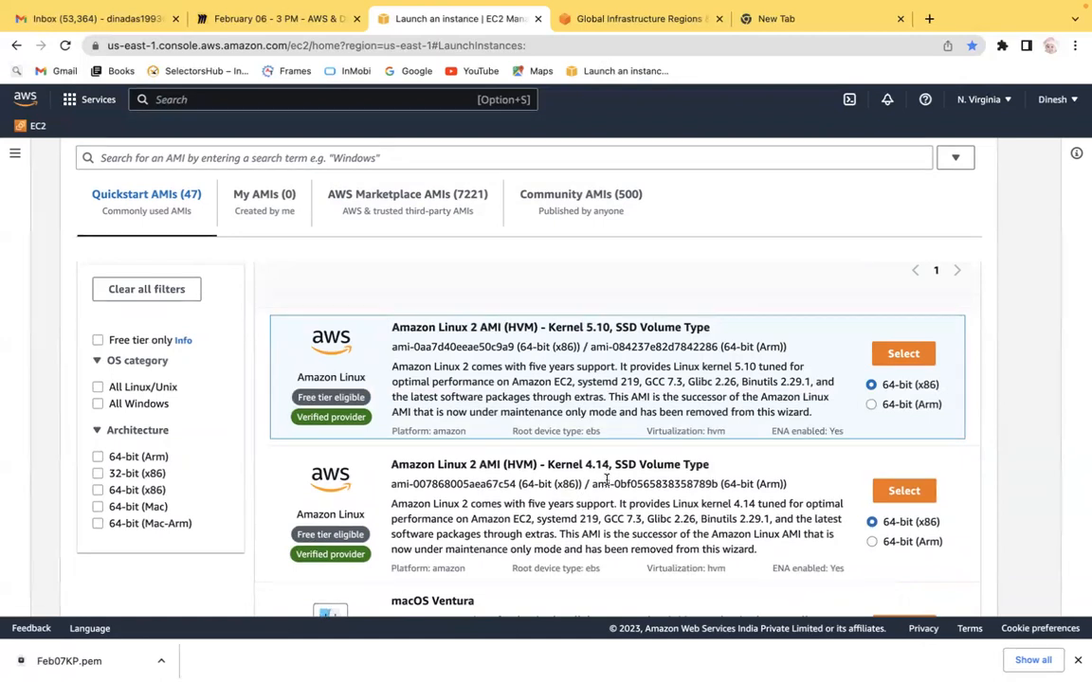
{"action": "scroll", "coordinate": [114, 550], "scroll_direction": "down", "scroll_amount": 1}
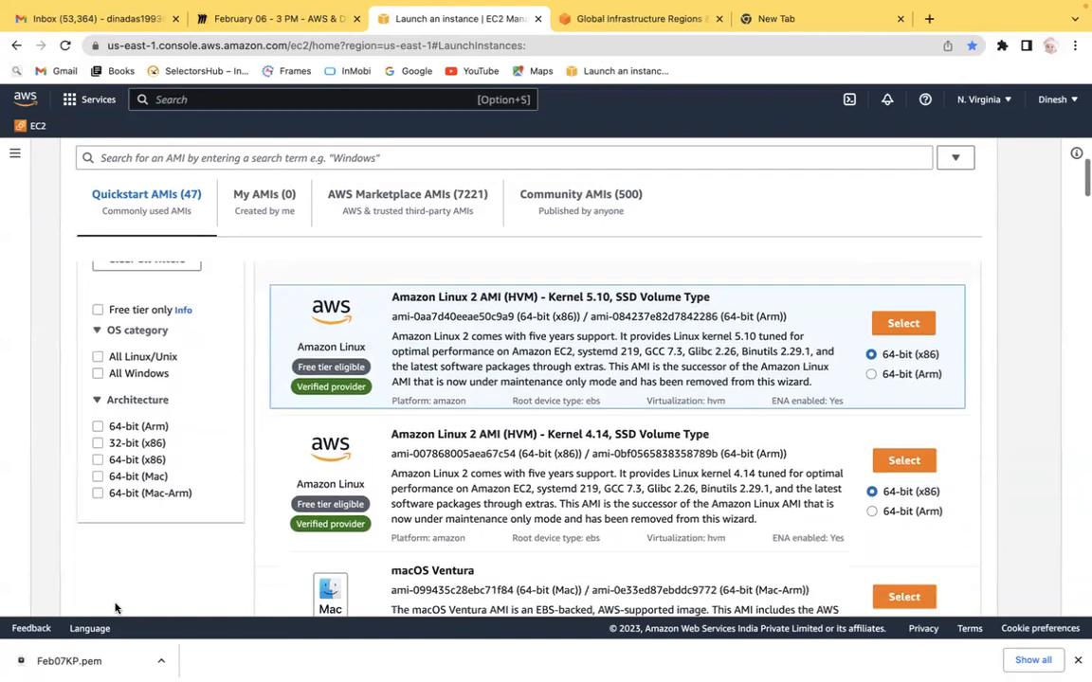
{"action": "left_click", "coordinate": [98, 309]}
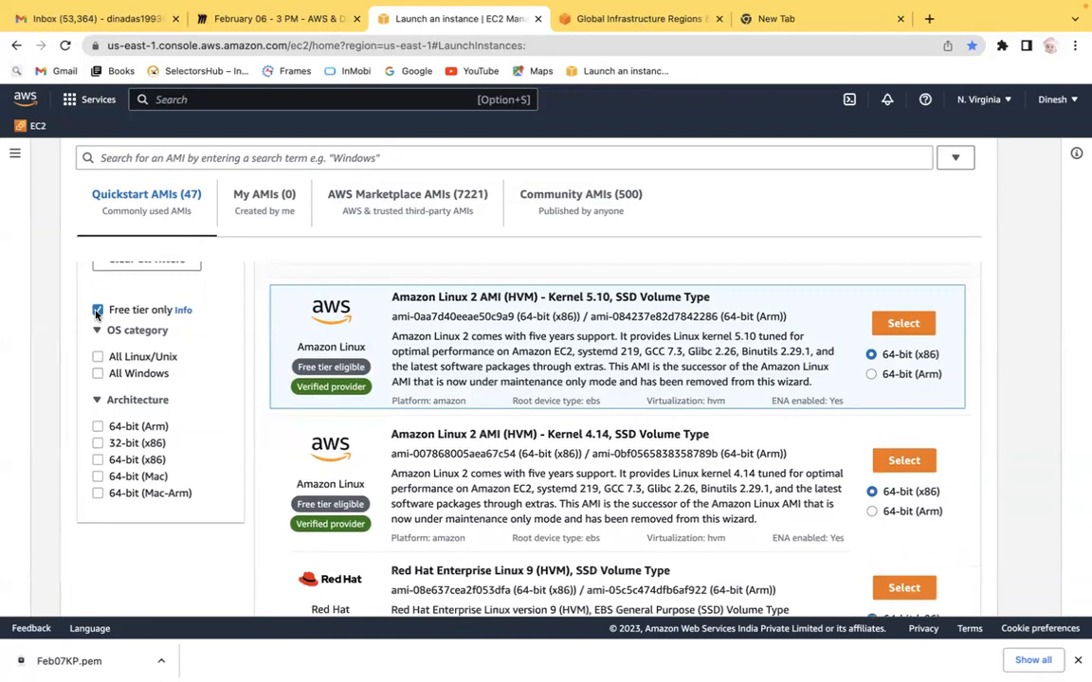
{"action": "left_click", "coordinate": [97, 356]}
{"action": "scroll", "coordinate": [167, 593], "scroll_direction": "down", "scroll_amount": 2}
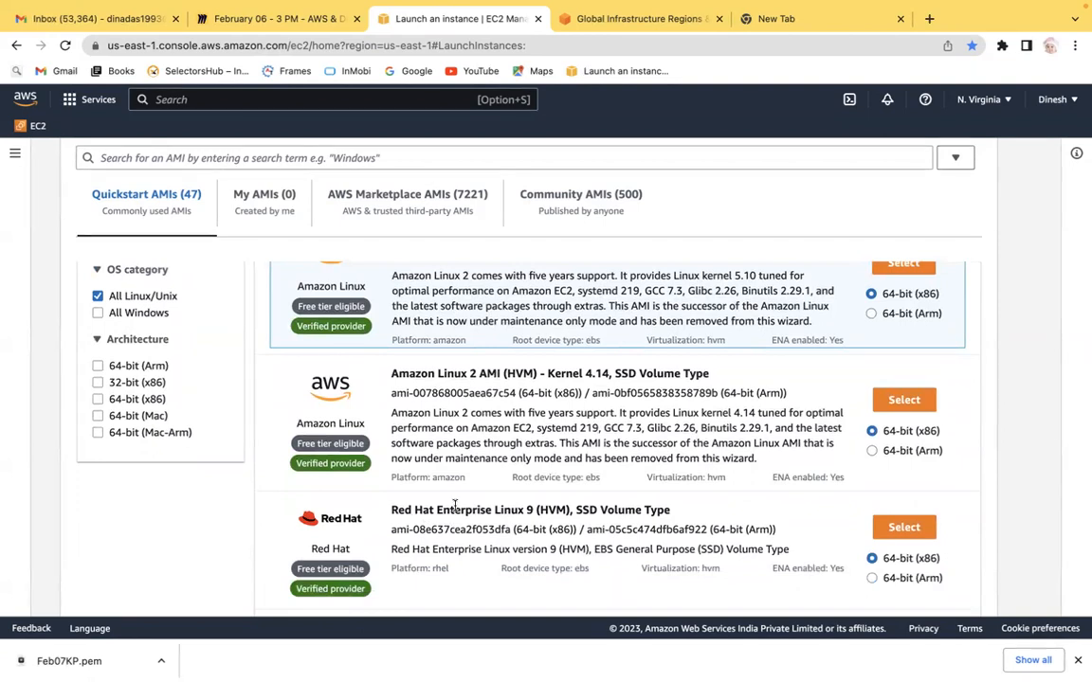
{"action": "scroll", "coordinate": [169, 551], "scroll_direction": "down", "scroll_amount": 6}
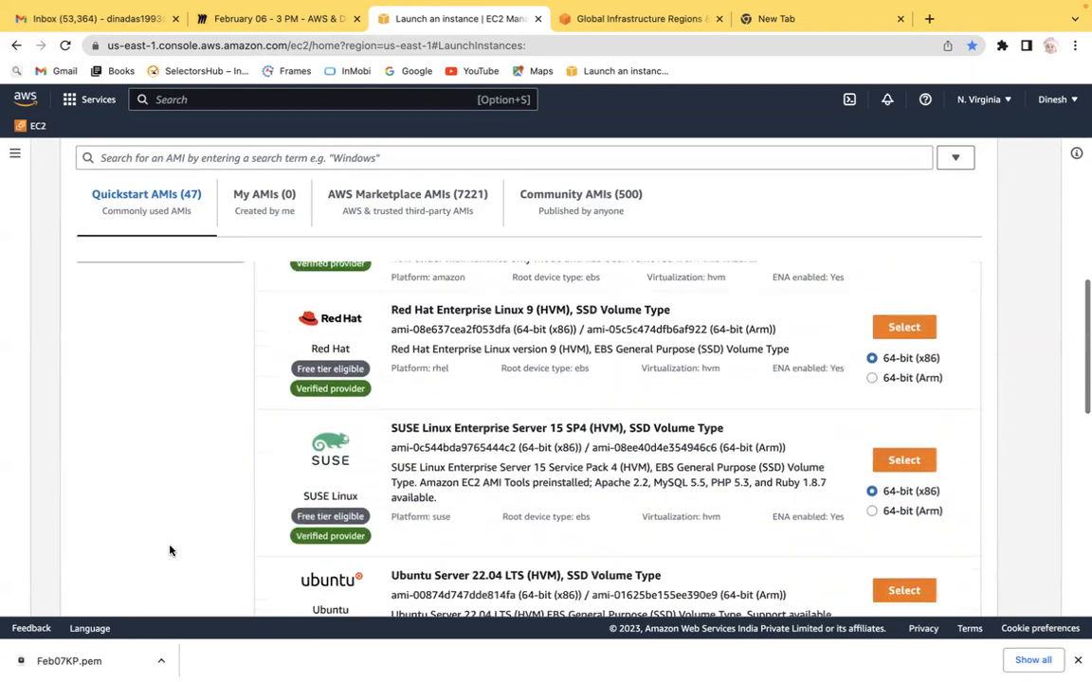
{"action": "scroll", "coordinate": [497, 375], "scroll_direction": "down", "scroll_amount": 4}
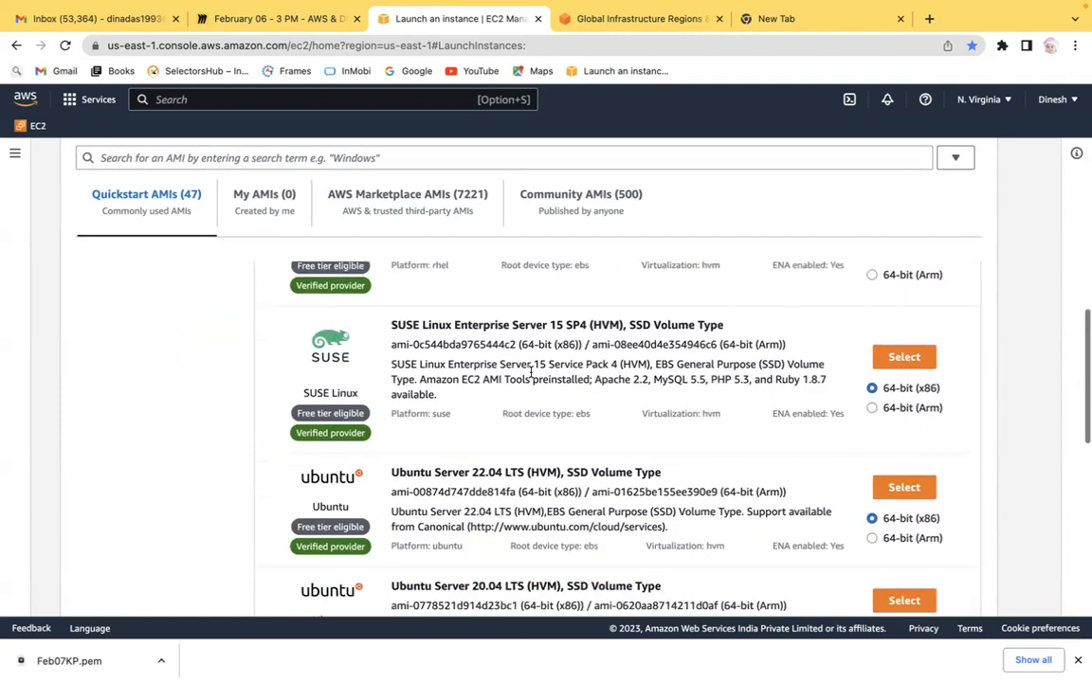
{"action": "scroll", "coordinate": [529, 373], "scroll_direction": "down", "scroll_amount": 7}
{"action": "scroll", "coordinate": [529, 373], "scroll_direction": "up", "scroll_amount": 4}
{"action": "scroll", "coordinate": [530, 372], "scroll_direction": "up", "scroll_amount": 12}
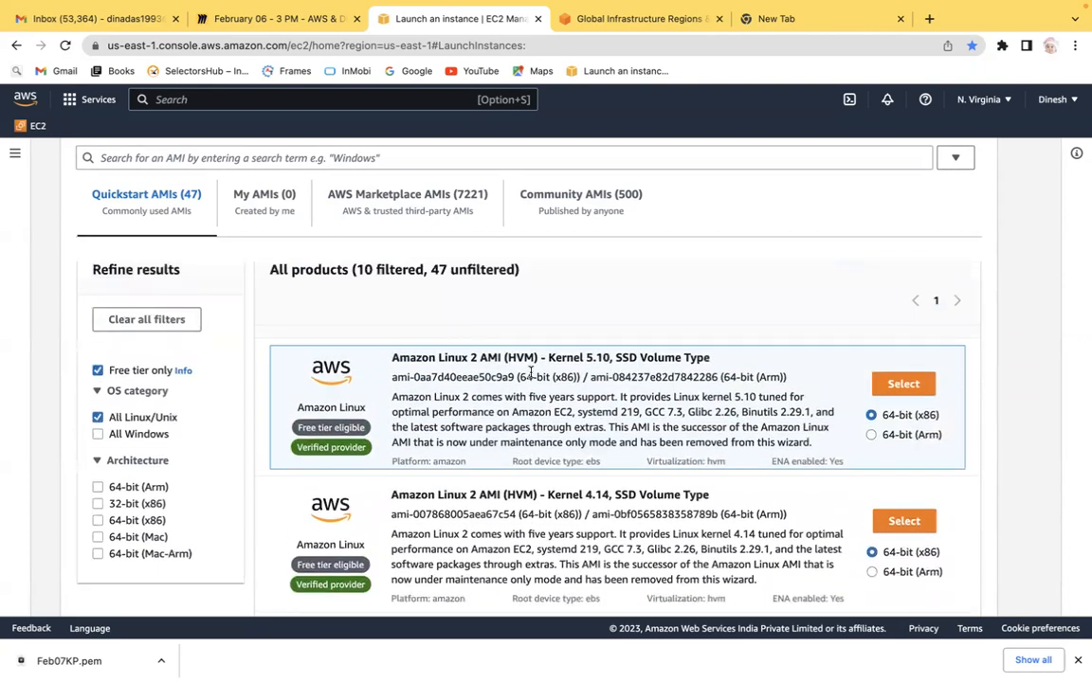
{"action": "left_click", "coordinate": [98, 417]}
{"action": "left_click", "coordinate": [97, 371]}
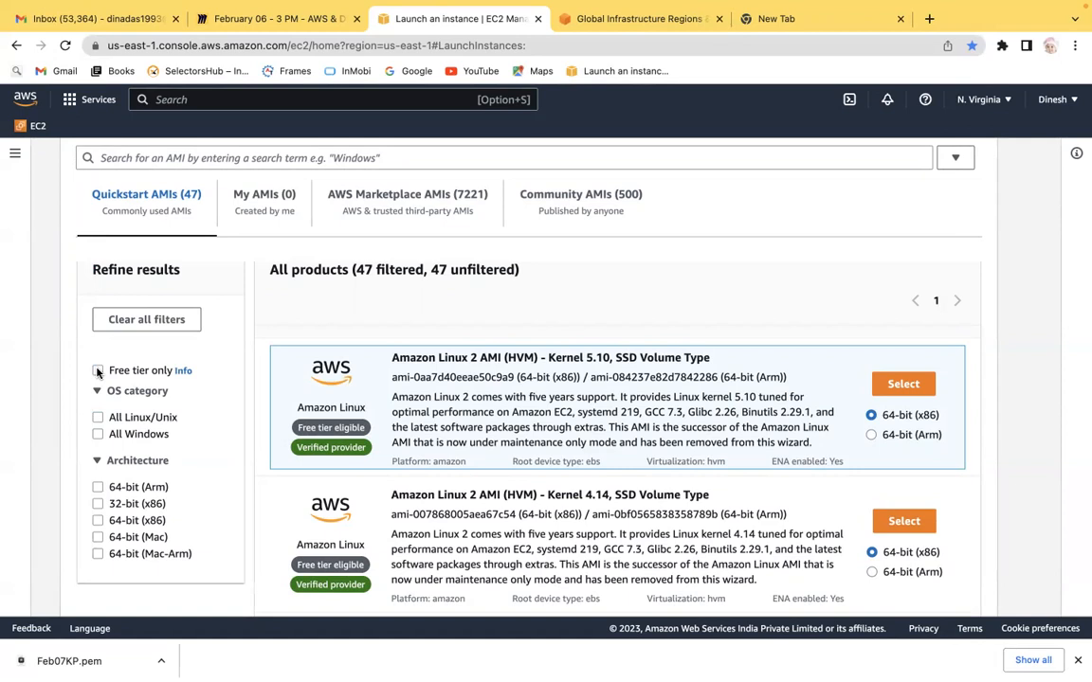
Step: On the Miro board, extend the first AMI point to 'Software Part - Operating System + Some pre installed software'
{"action": "key", "text": "ctrl+Left"}
{"action": "key", "text": "ctrl+Right"}
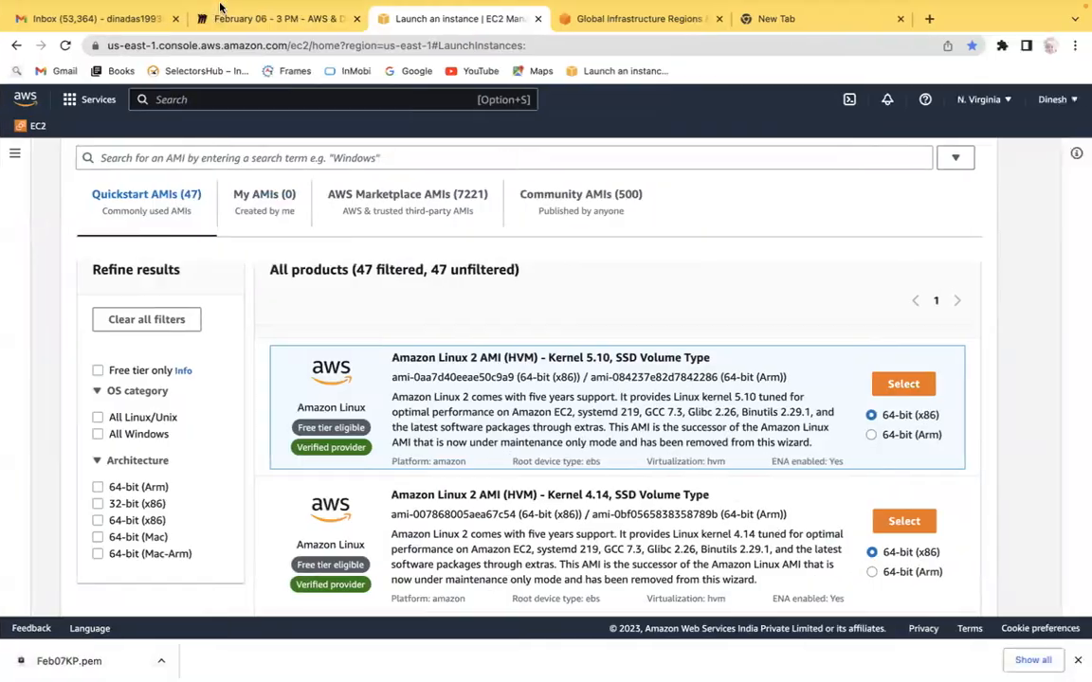
{"action": "left_click", "coordinate": [254, 57]}
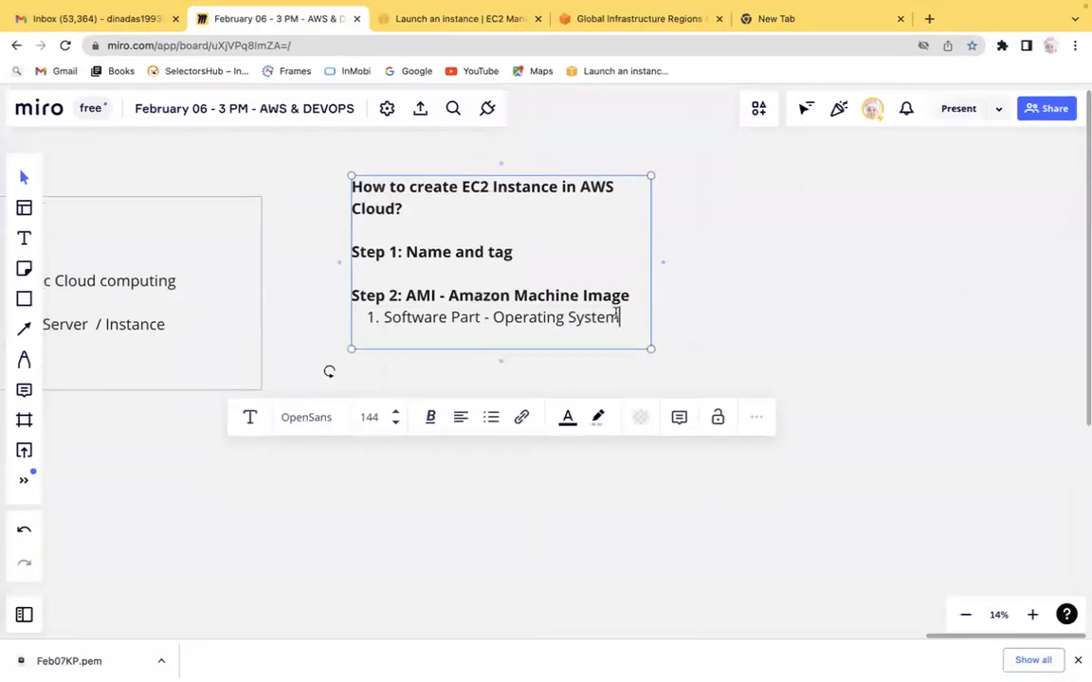
{"action": "type", "text": "Soem"}
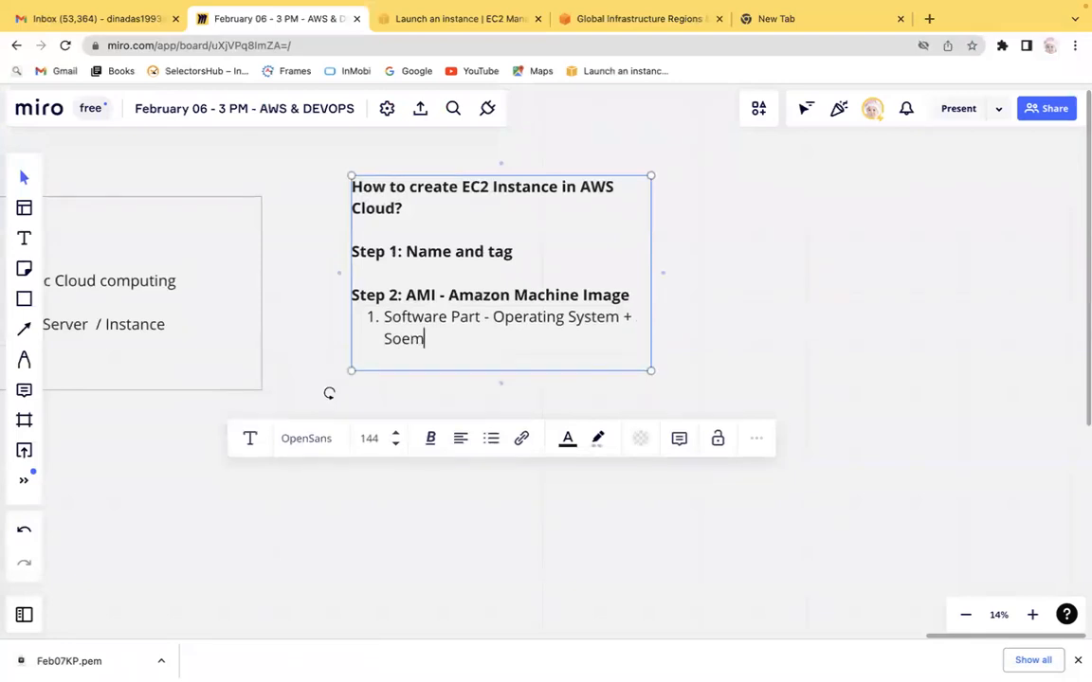
{"action": "key", "text": "BackSpace"}
{"action": "key", "text": "BackSpace"}
{"action": "type", "text": "me so"}
{"action": "key", "text": "BackSpace"}
{"action": "key", "text": "BackSpace"}
{"action": "type", "text": "pre s"}
{"action": "key", "text": "BackSpace"}
{"action": "type", "text": "installed softar"}
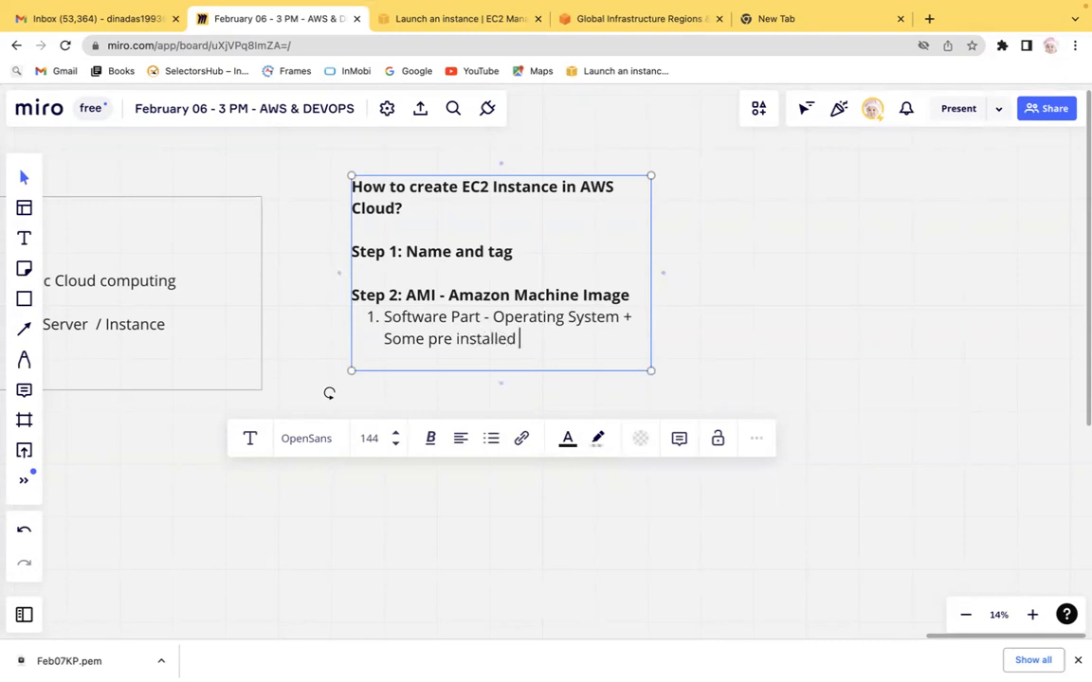
{"action": "key", "text": "BackSpace"}
{"action": "key", "text": "BackSpace"}
{"action": "type", "text": "ware"}
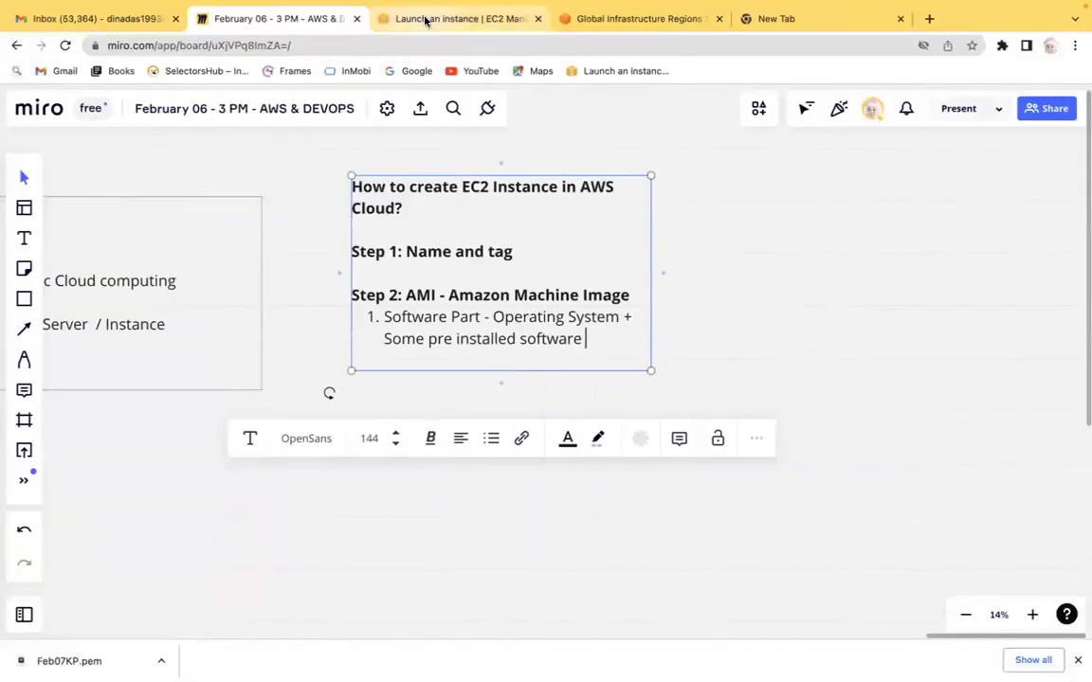
Step: Examine the Community, AWS Marketplace and My AMIs catalog tabs in the AMI chooser
{"action": "left_click", "coordinate": [426, 21]}
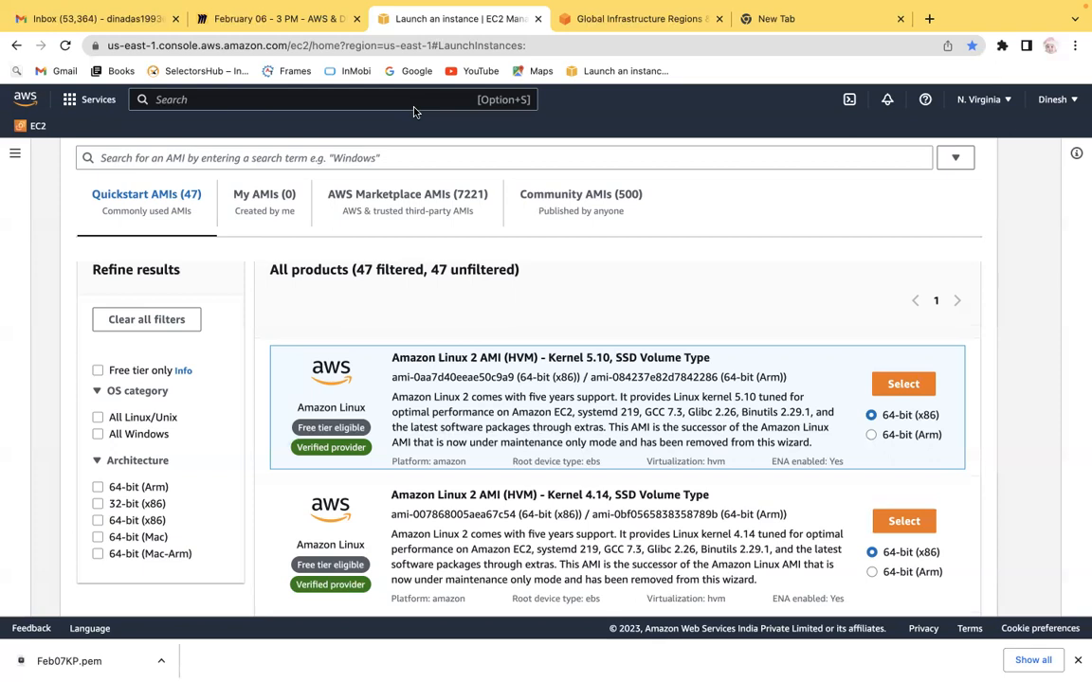
{"action": "left_click", "coordinate": [577, 199]}
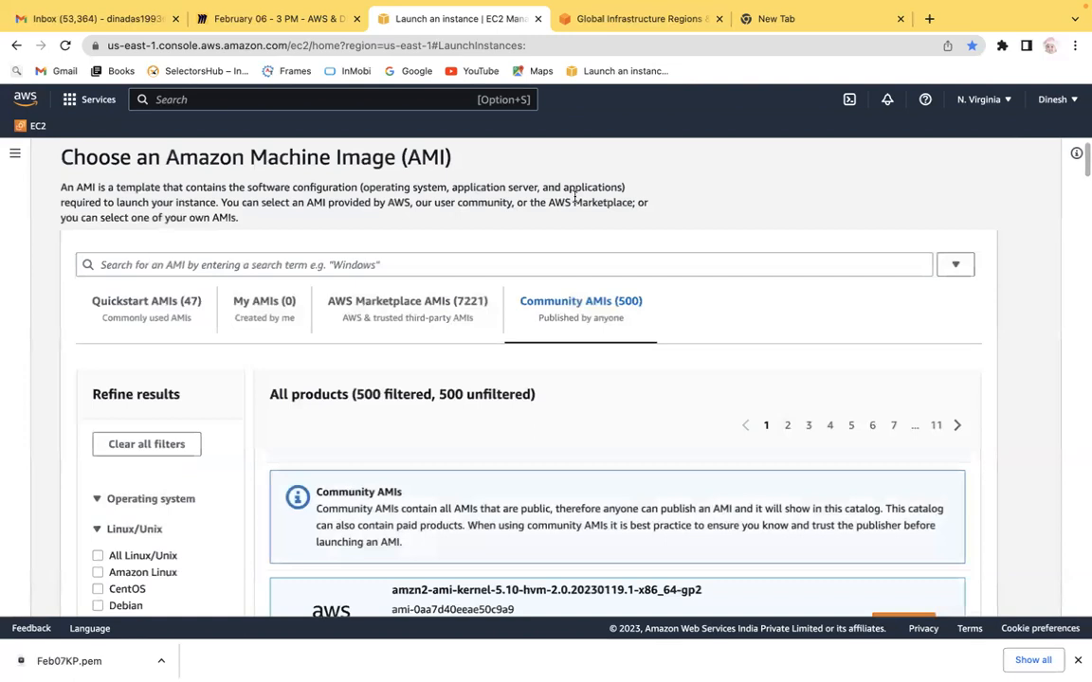
{"action": "scroll", "coordinate": [268, 463], "scroll_direction": "down", "scroll_amount": 3}
{"action": "scroll", "coordinate": [267, 464], "scroll_direction": "down", "scroll_amount": 2}
{"action": "scroll", "coordinate": [266, 463], "scroll_direction": "up", "scroll_amount": 5}
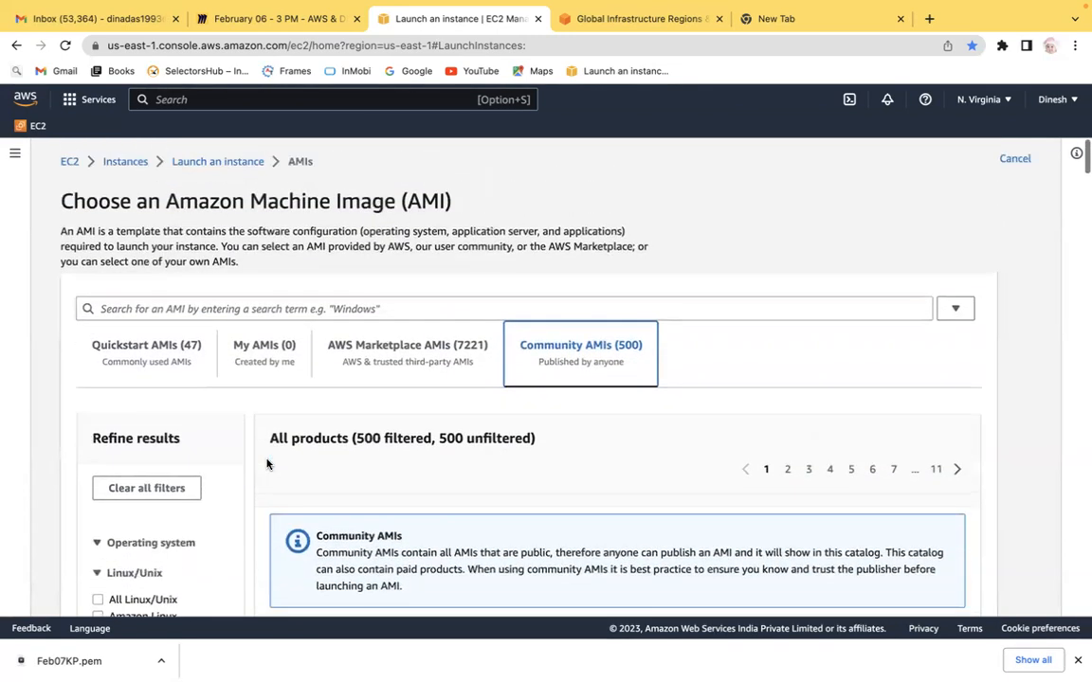
{"action": "left_click", "coordinate": [384, 364]}
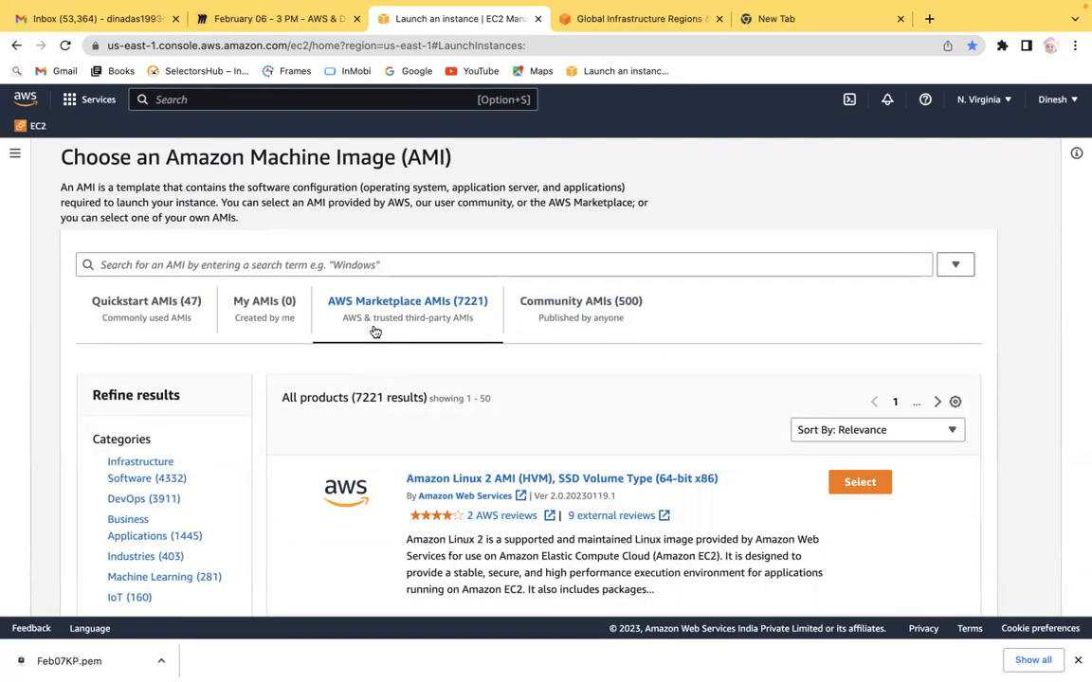
{"action": "left_click", "coordinate": [264, 302]}
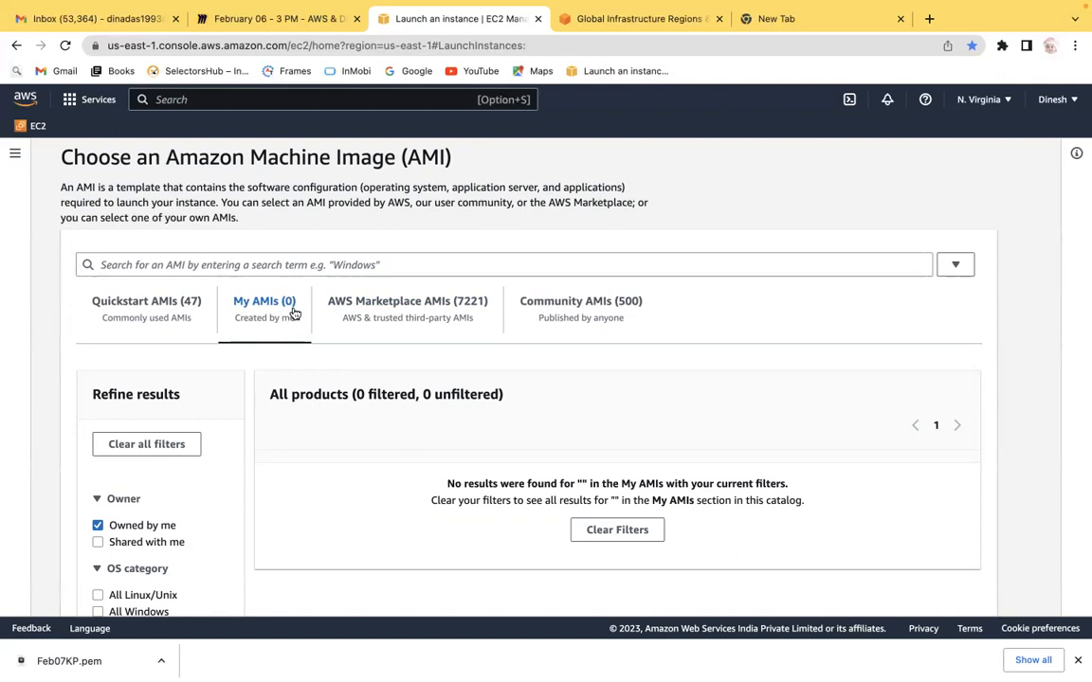
Step: Return to the Quickstart AMIs, show only free-tier images, and select the Amazon Linux 2 AMI (HVM) - Kernel 5.10 image
{"action": "left_click", "coordinate": [159, 306]}
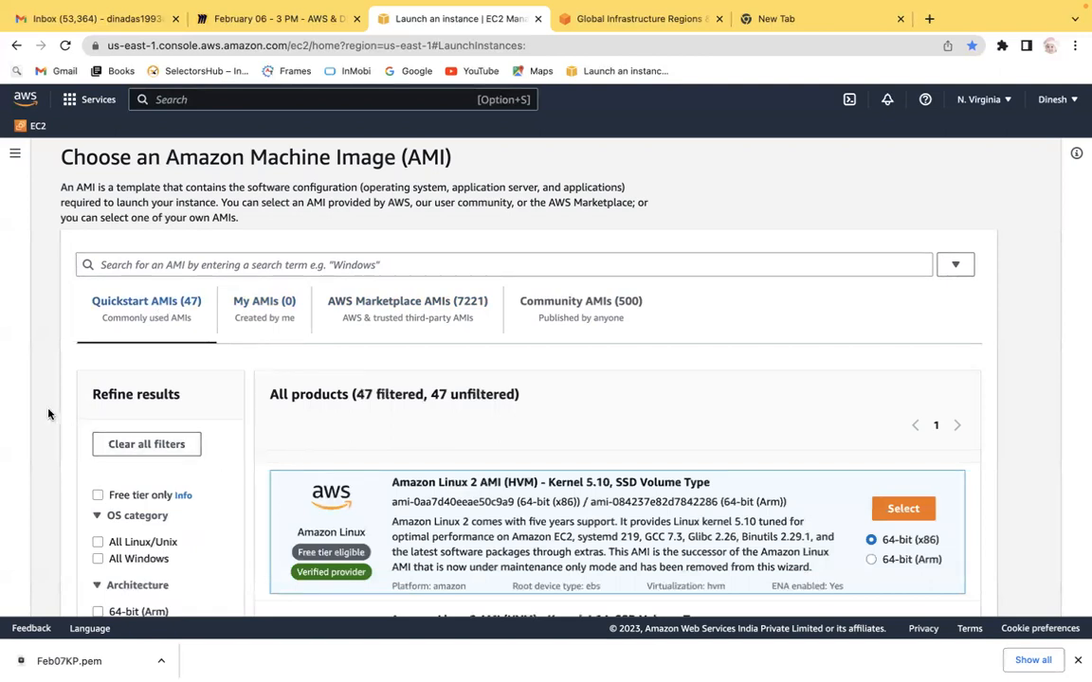
{"action": "scroll", "coordinate": [47, 415], "scroll_direction": "down", "scroll_amount": 1}
{"action": "scroll", "coordinate": [47, 414], "scroll_direction": "down", "scroll_amount": 3}
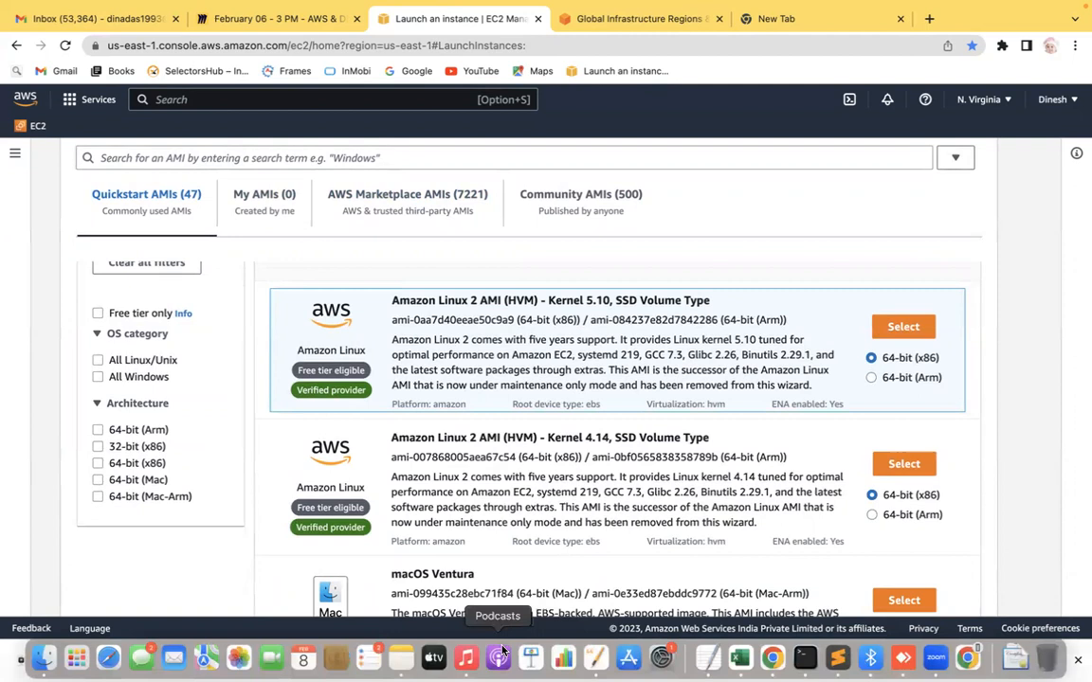
{"action": "left_click", "coordinate": [99, 313]}
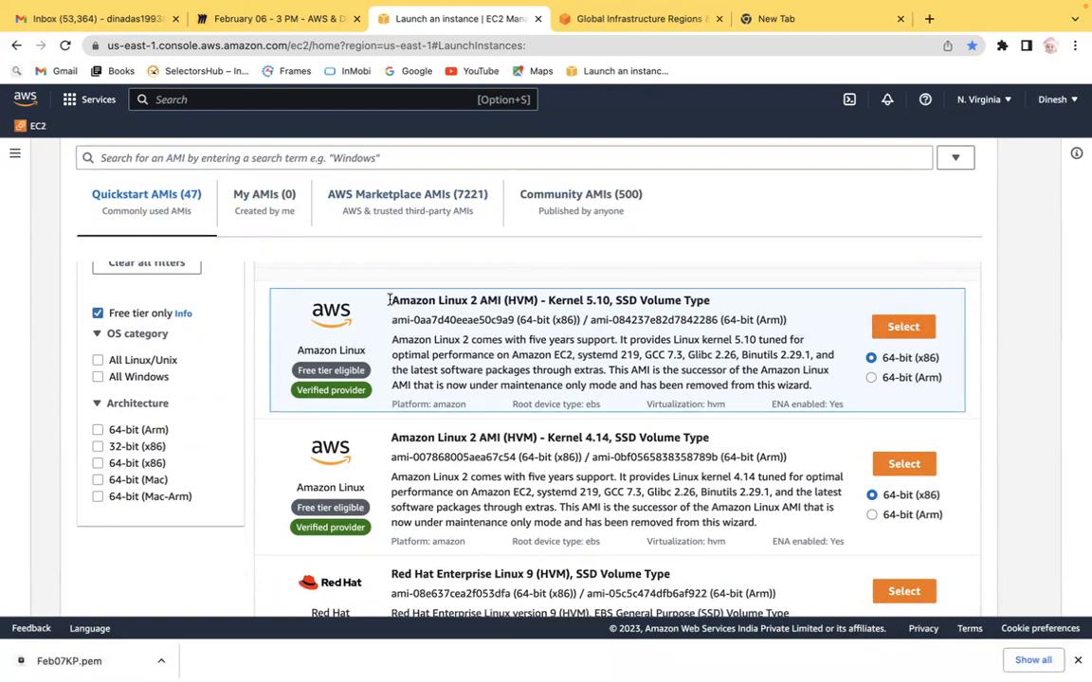
{"action": "left_click_drag", "start_coordinate": [388, 299], "coordinate": [677, 299]}
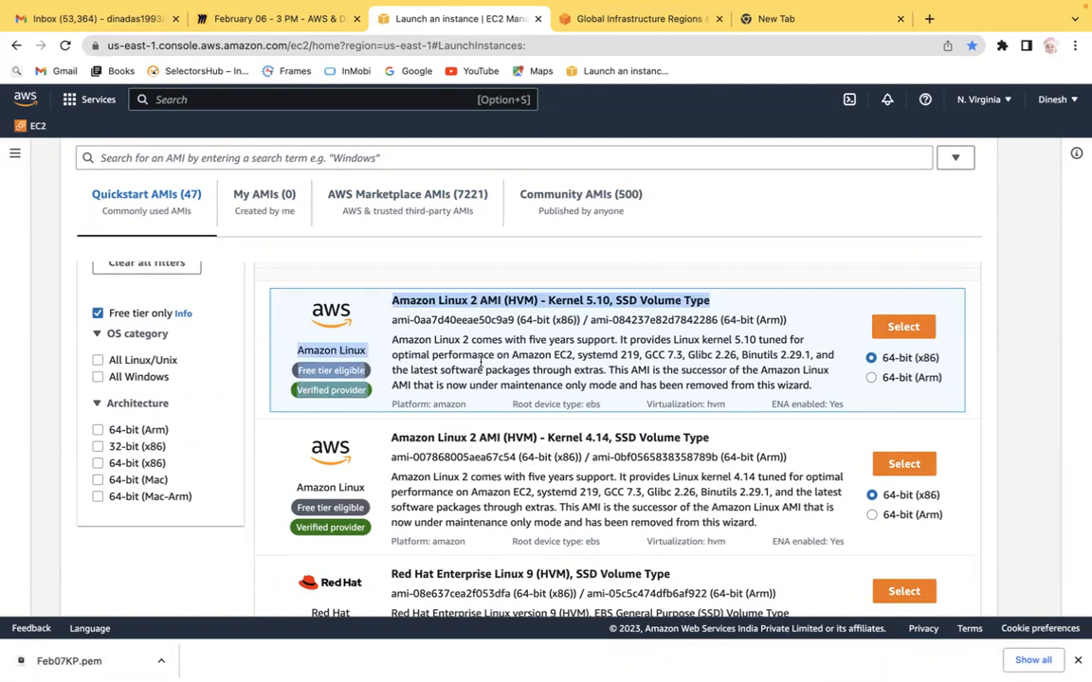
{"action": "left_click", "coordinate": [904, 326]}
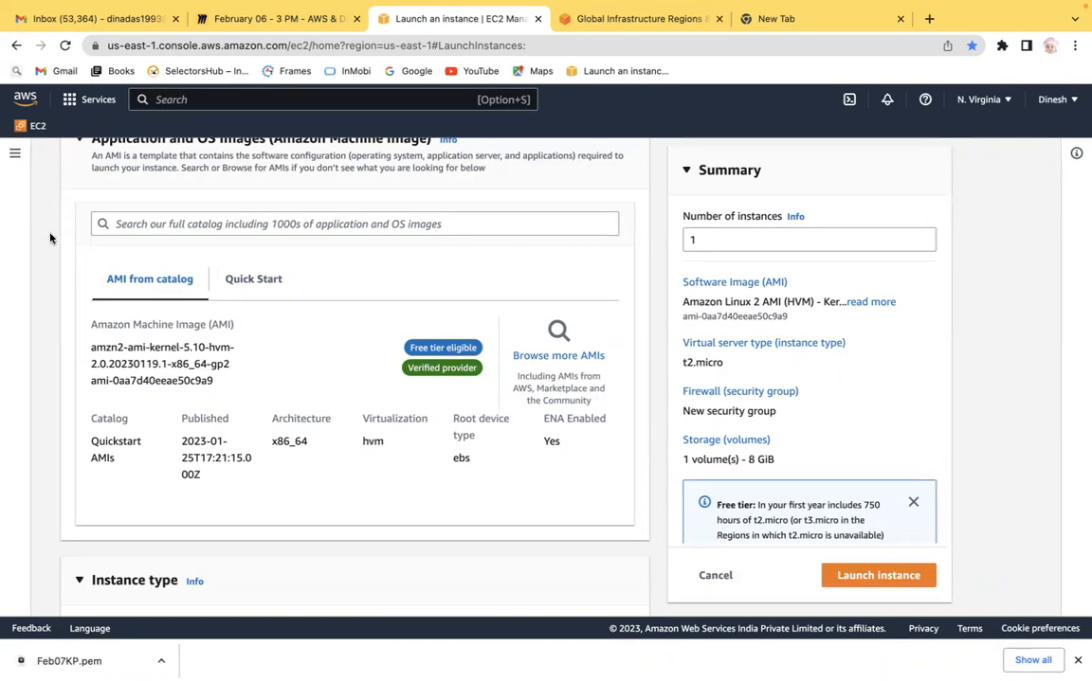
Step: Scroll through the launch form to review the name, AMI and instance type sections
{"action": "scroll", "coordinate": [47, 258], "scroll_direction": "up", "scroll_amount": 5}
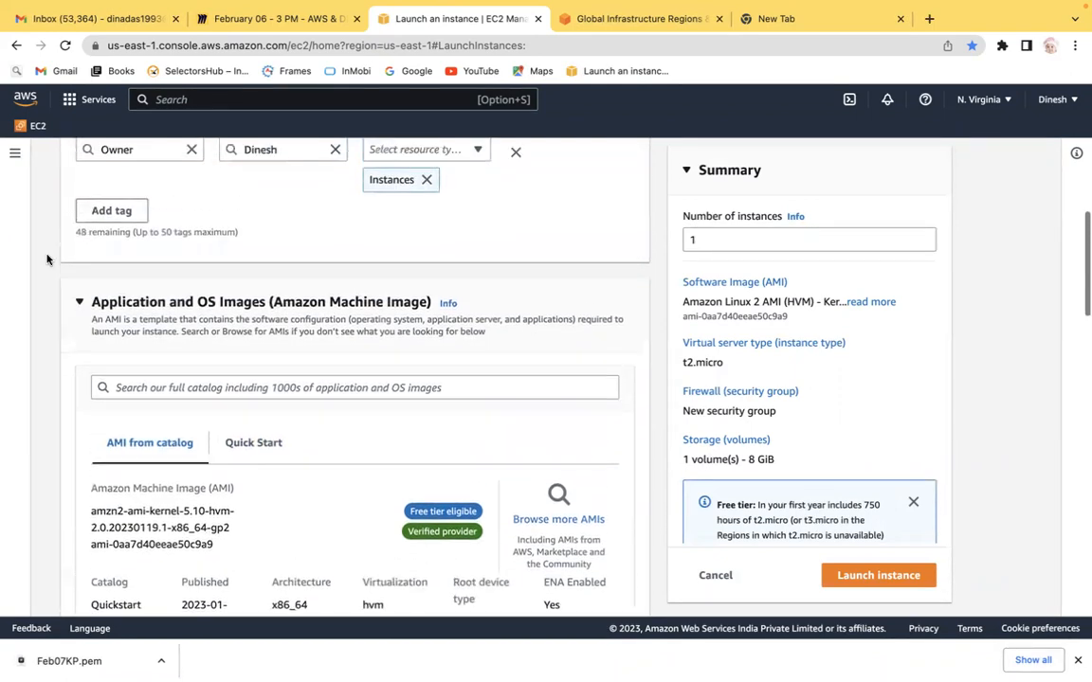
{"action": "scroll", "coordinate": [46, 259], "scroll_direction": "up", "scroll_amount": 3}
{"action": "scroll", "coordinate": [46, 259], "scroll_direction": "down", "scroll_amount": 5}
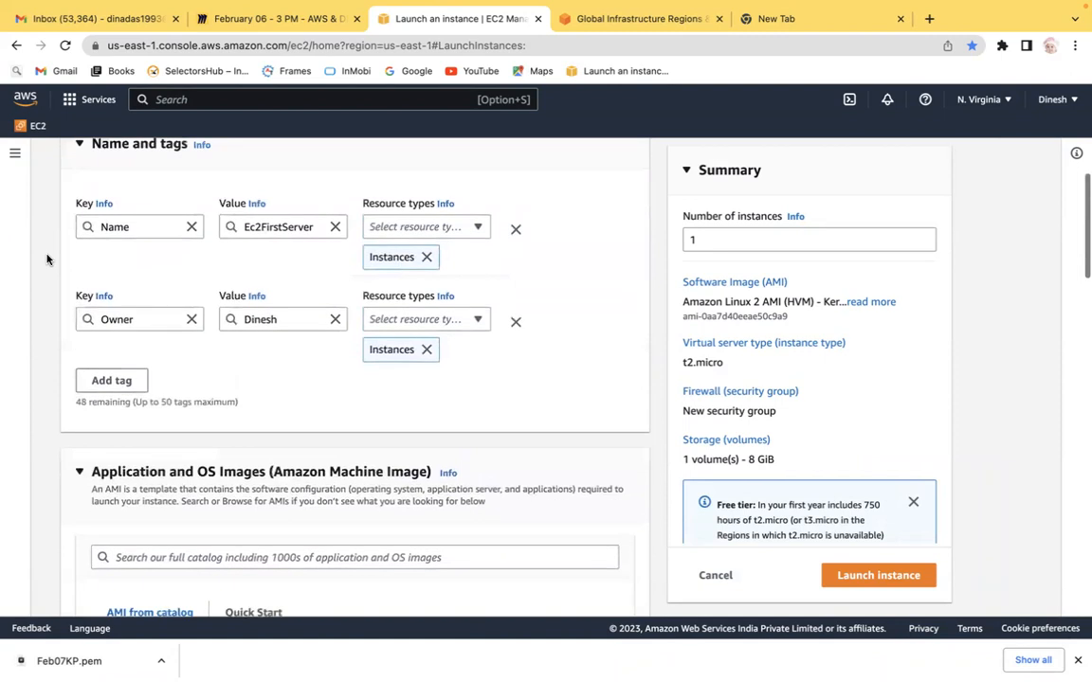
{"action": "scroll", "coordinate": [46, 259], "scroll_direction": "down", "scroll_amount": 5}
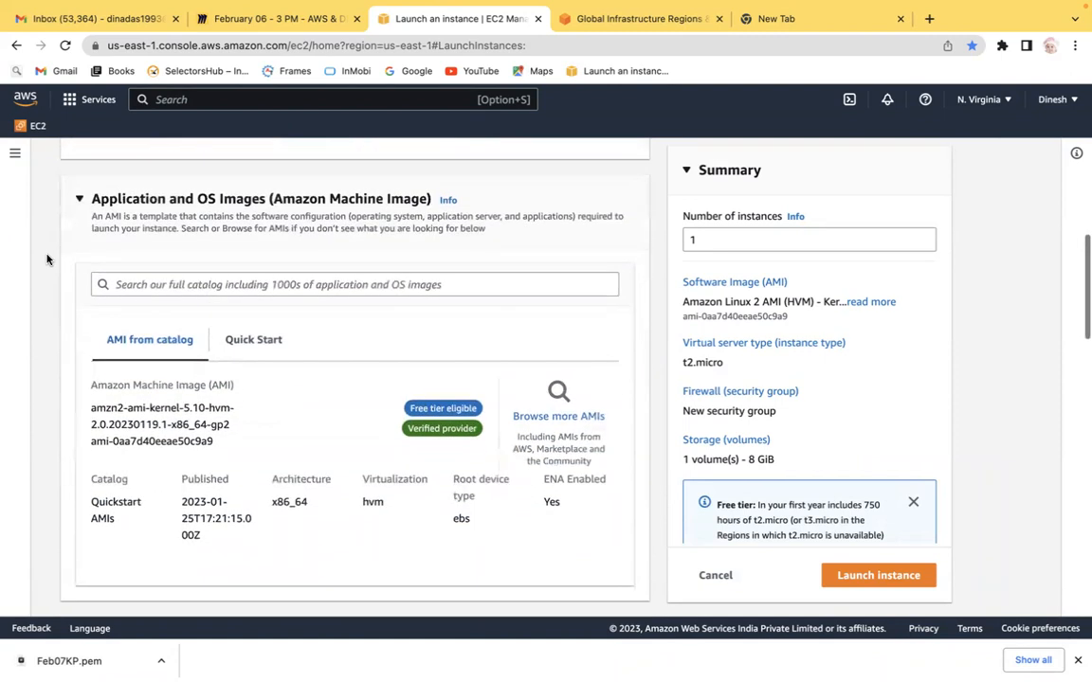
{"action": "scroll", "coordinate": [46, 259], "scroll_direction": "down", "scroll_amount": 3}
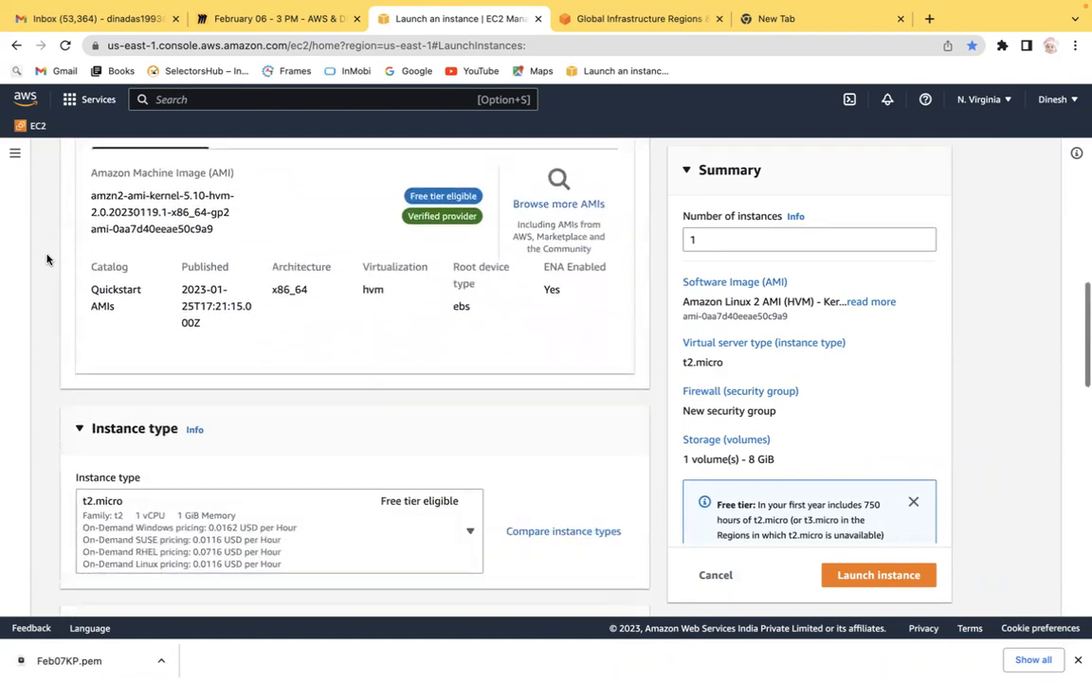
{"action": "scroll", "coordinate": [47, 258], "scroll_direction": "down", "scroll_amount": 1}
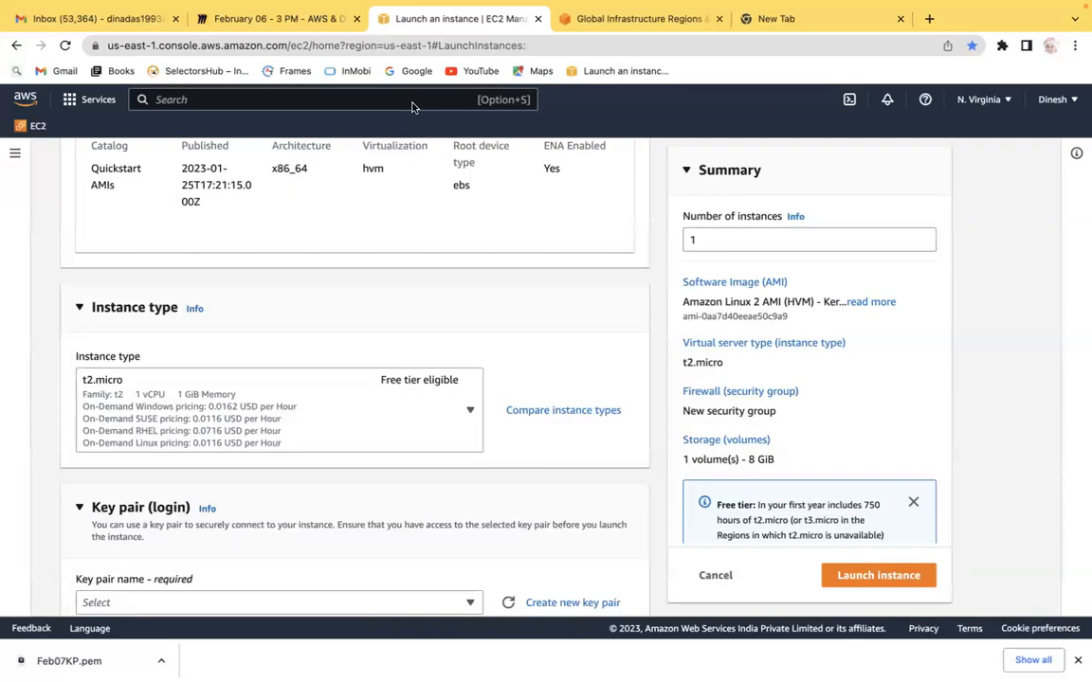
{"action": "key", "text": "ctrl+Left"}
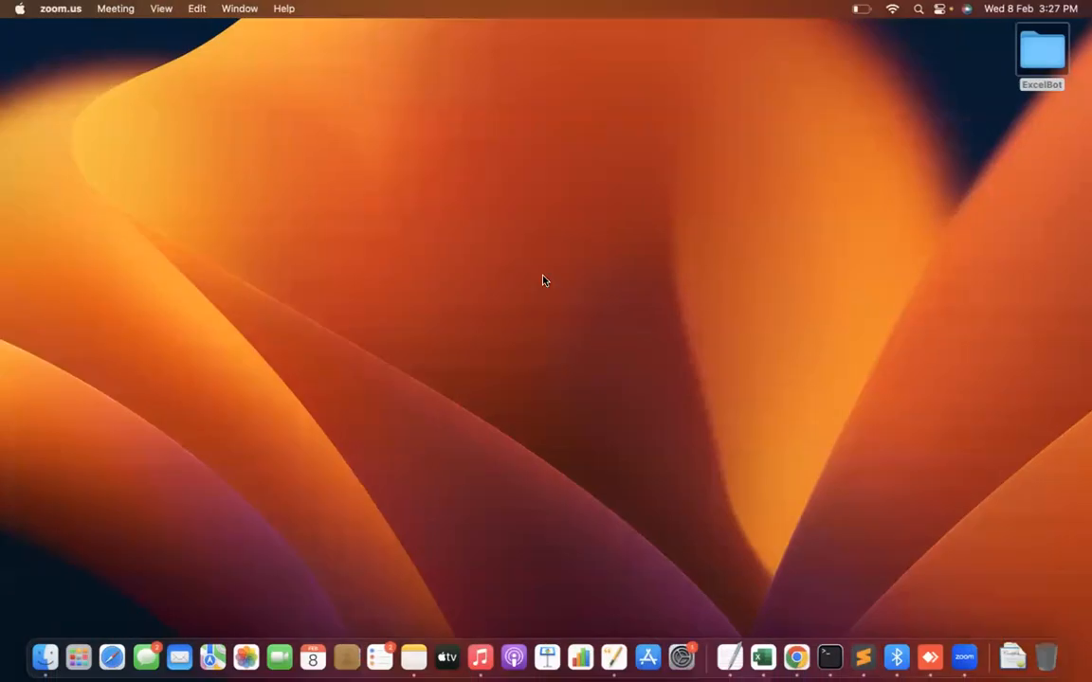
{"action": "key", "text": "ctrl+Right"}
Step: On the Miro board, add a bold heading 'Step 3: Instance Type' below the AMI notes
{"action": "left_click", "coordinate": [262, 19]}
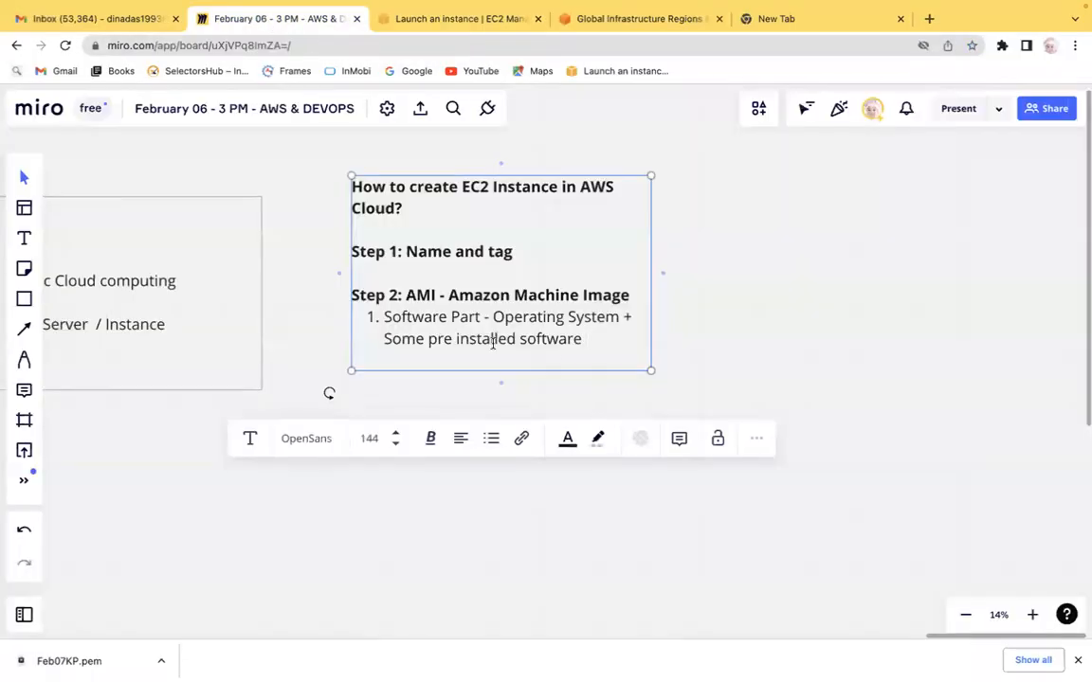
{"action": "key", "text": "Return"}
{"action": "key", "text": "Return"}
{"action": "type", "text": "Step"}
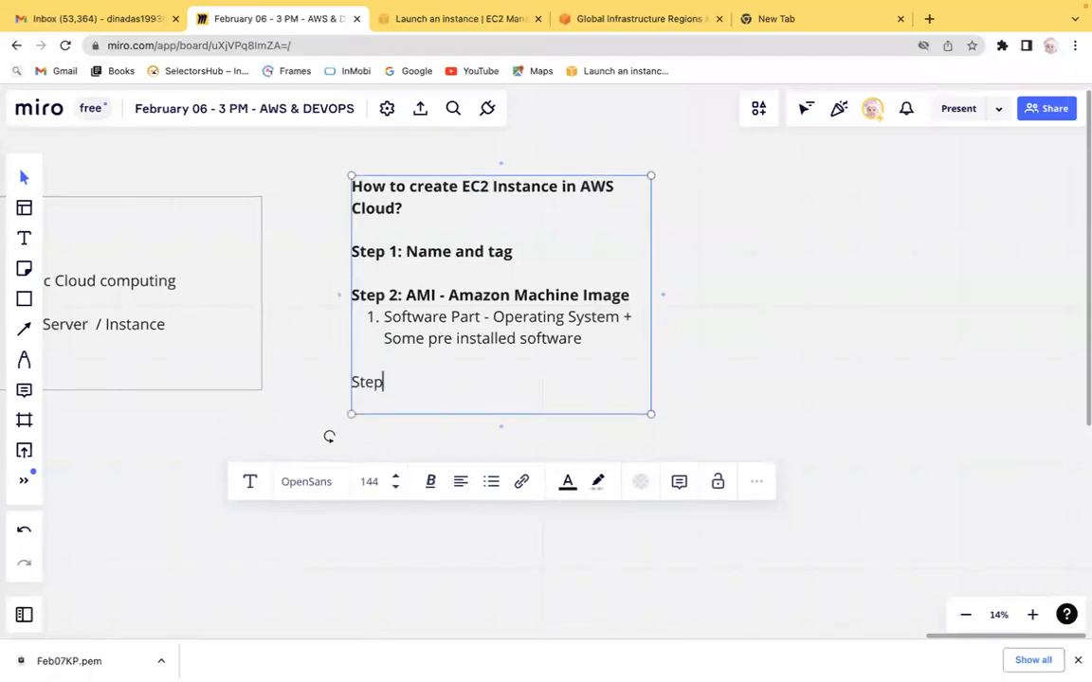
{"action": "type", "text": " 3:"}
{"action": "key", "text": "shift+Left"}
{"action": "key", "text": "shift+Left"}
{"action": "key", "text": "shift+Left"}
{"action": "key", "text": "shift+Left"}
{"action": "key", "text": "shift+Left"}
{"action": "key", "text": "shift+Left"}
{"action": "key", "text": "shift+Left"}
{"action": "key", "text": "ctrl+b"}
{"action": "key", "text": "Right"}
{"action": "key", "text": "Return"}
{"action": "type", "text": "In"}
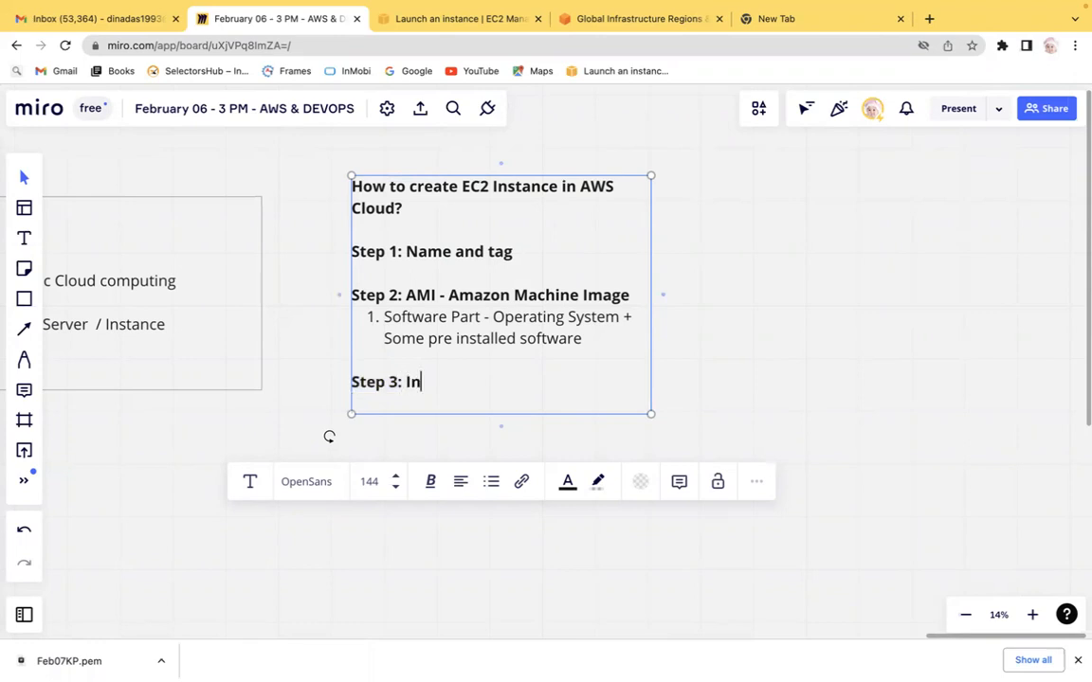
{"action": "type", "text": "stance Tyope"}
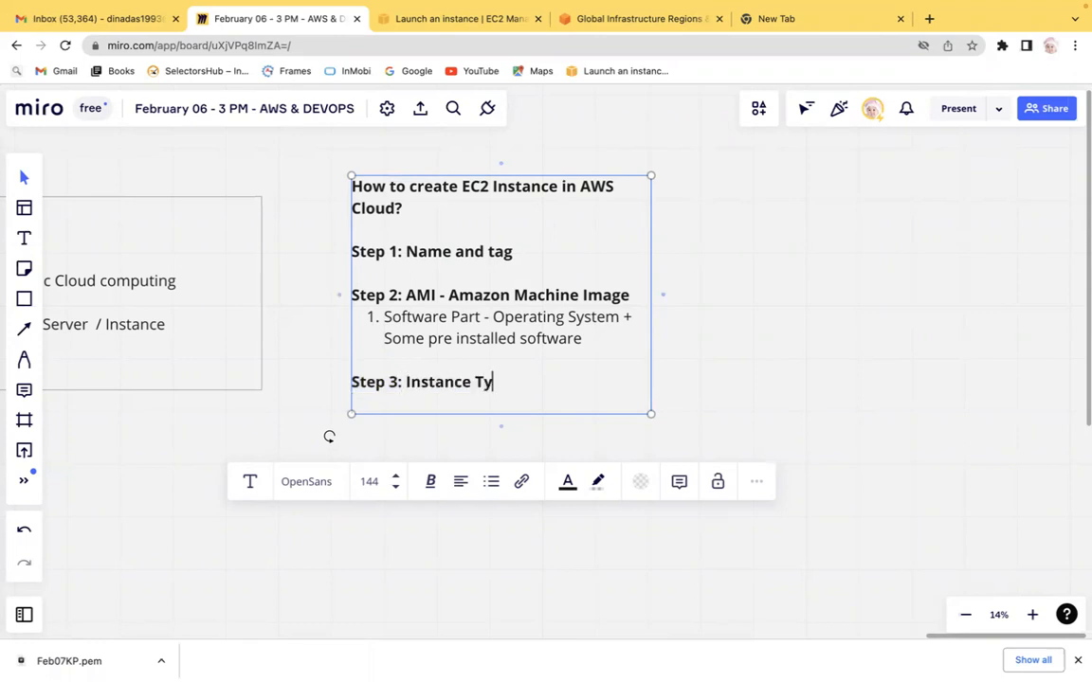
{"action": "key", "text": "BackSpace"}
{"action": "key", "text": "BackSpace"}
{"action": "type", "text": "pe"}
Step: Add a numbered sub-point 'Hardware' under the Step 3 heading
{"action": "type", "text": "- Hard"}
{"action": "key", "text": "BackSpace"}
{"action": "key", "text": "BackSpace"}
{"action": "key", "text": "BackSpace"}
{"action": "key", "text": "BackSpace"}
{"action": "key", "text": "BackSpace"}
{"action": "key", "text": "BackSpace"}
{"action": "key", "text": "BackSpace"}
{"action": "key", "text": "Return"}
{"action": "key", "text": "Tab"}
{"action": "type", "text": "1. Ha"}
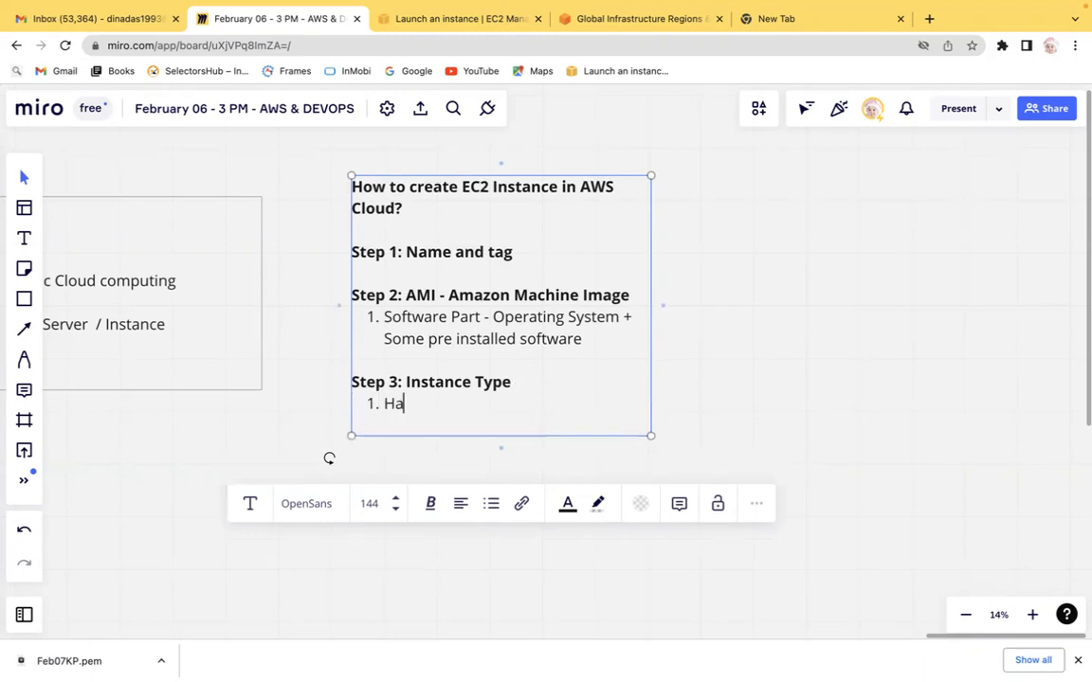
{"action": "type", "text": "rdware"}
Step: Back in the launch form, open the Compare instance types page and scroll through the list
{"action": "left_click", "coordinate": [447, 19]}
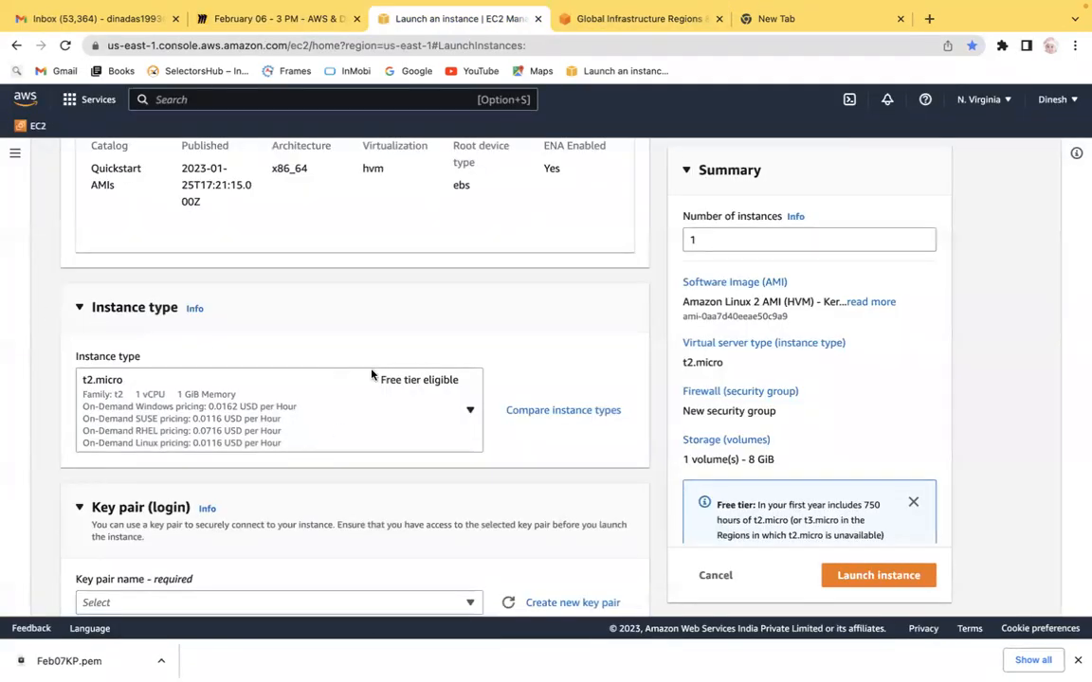
{"action": "left_click", "coordinate": [565, 411]}
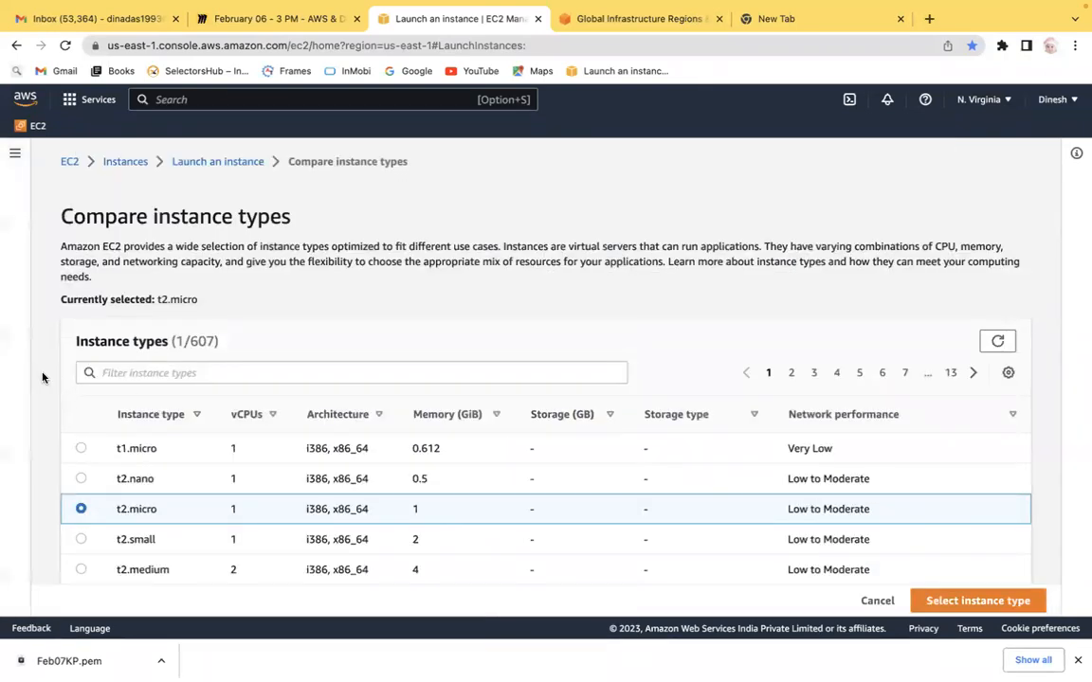
{"action": "scroll", "coordinate": [42, 377], "scroll_direction": "down", "scroll_amount": 3}
{"action": "scroll", "coordinate": [42, 378], "scroll_direction": "up", "scroll_amount": 2}
{"action": "scroll", "coordinate": [42, 377], "scroll_direction": "down", "scroll_amount": 1}
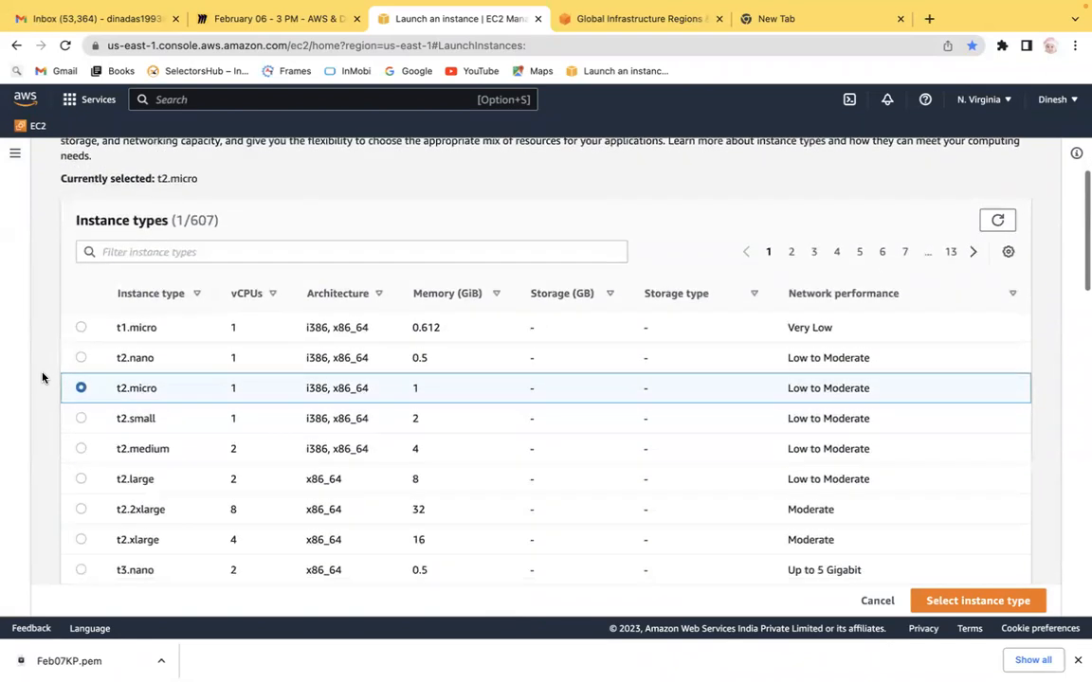
{"action": "scroll", "coordinate": [42, 378], "scroll_direction": "down", "scroll_amount": 1}
{"action": "scroll", "coordinate": [42, 377], "scroll_direction": "up", "scroll_amount": 1}
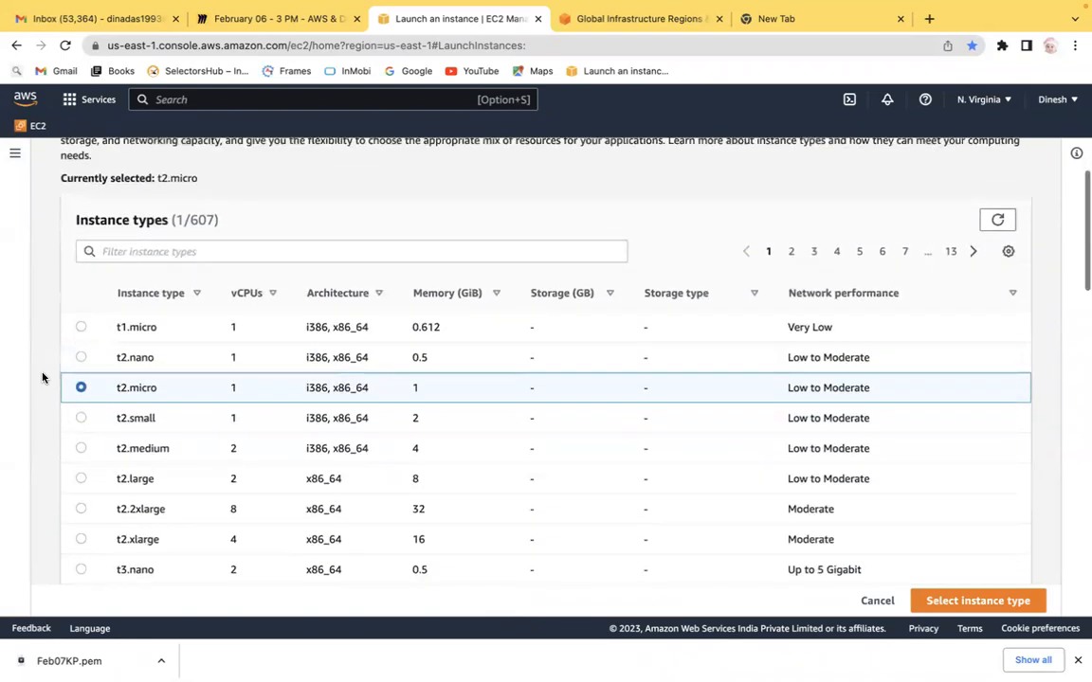
Step: Select the t1.micro row and examine the instance types' vCPUs and memory columns
{"action": "left_click_drag", "start_coordinate": [81, 219], "coordinate": [146, 220]}
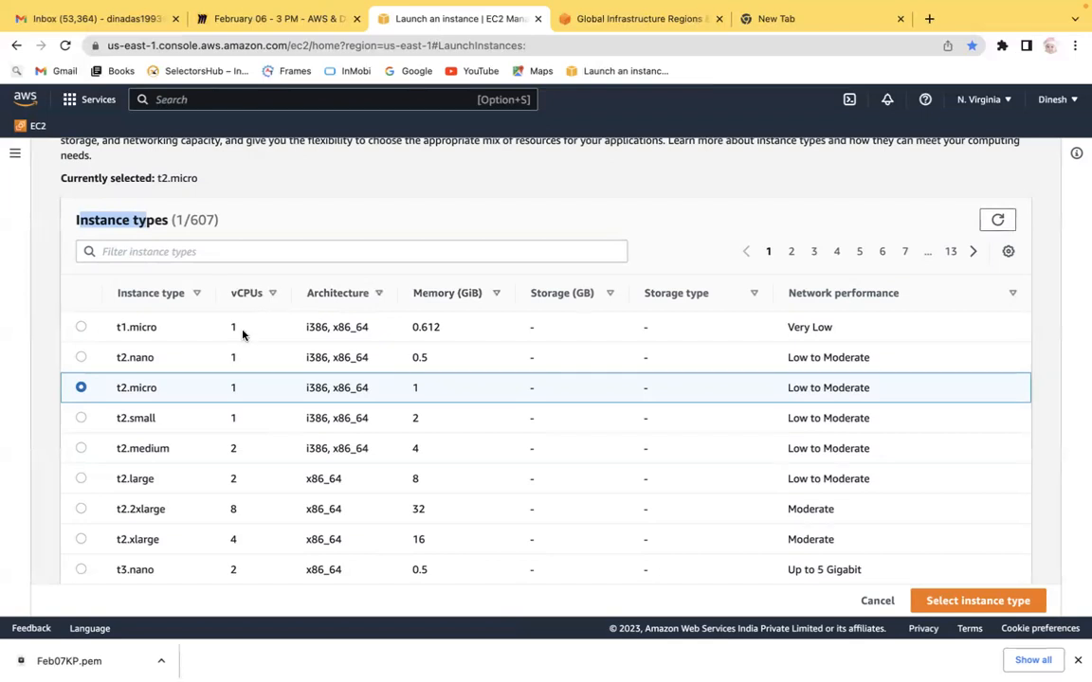
{"action": "left_click", "coordinate": [216, 331]}
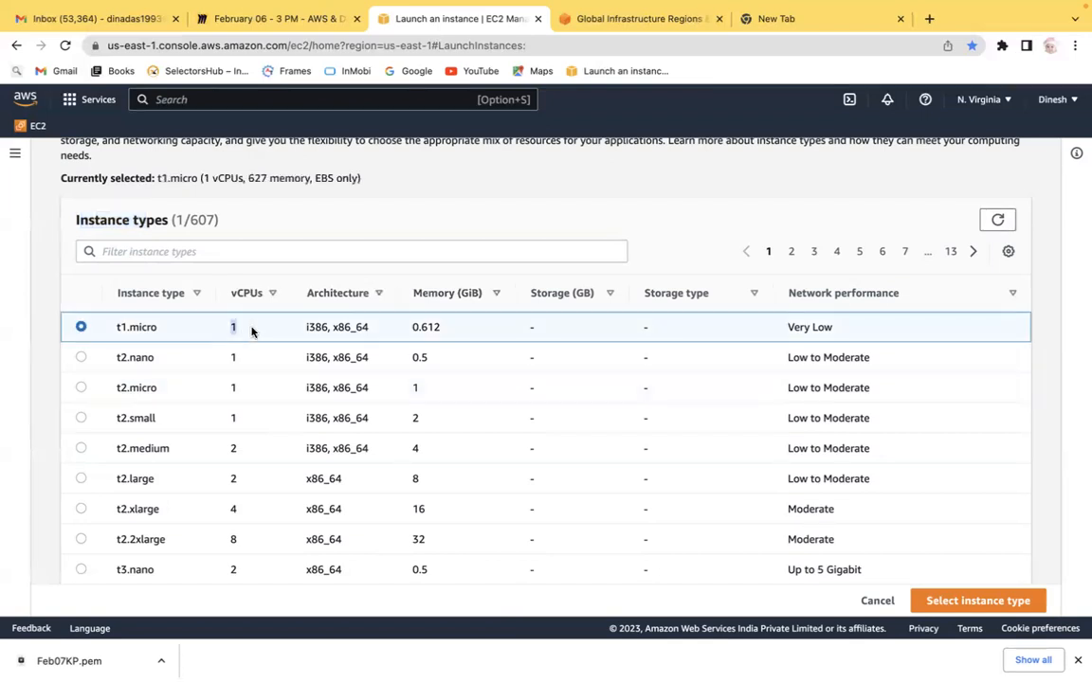
{"action": "left_click_drag", "start_coordinate": [448, 332], "coordinate": [408, 332]}
{"action": "left_click_drag", "start_coordinate": [253, 329], "coordinate": [222, 330]}
{"action": "left_click_drag", "start_coordinate": [451, 338], "coordinate": [406, 337]}
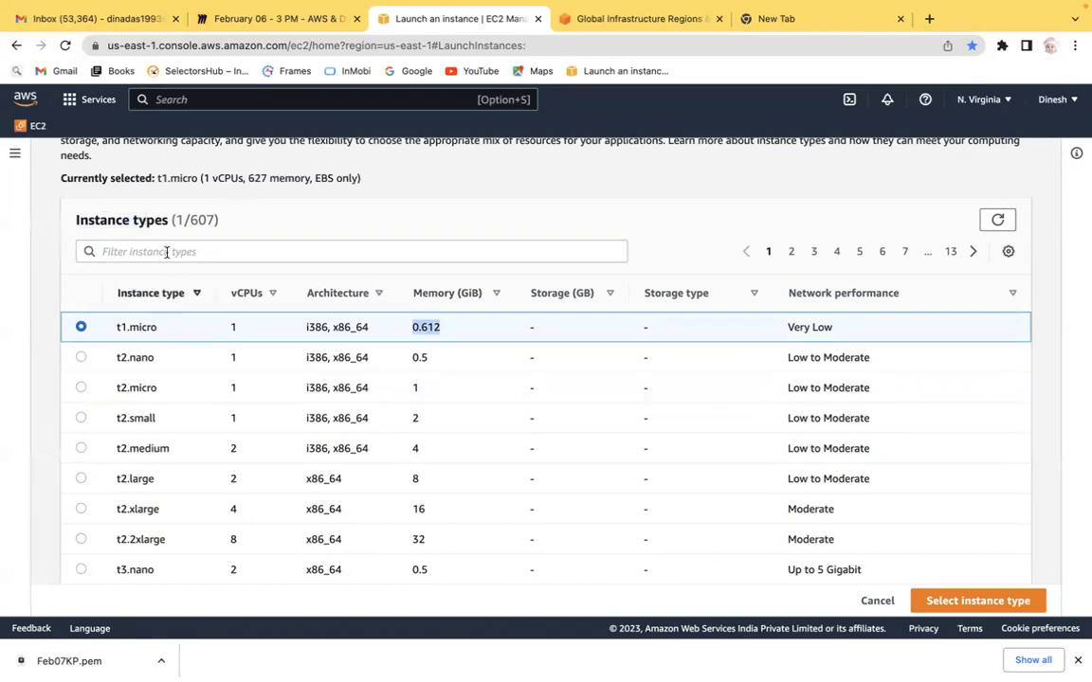
{"action": "left_click_drag", "start_coordinate": [220, 221], "coordinate": [173, 221]}
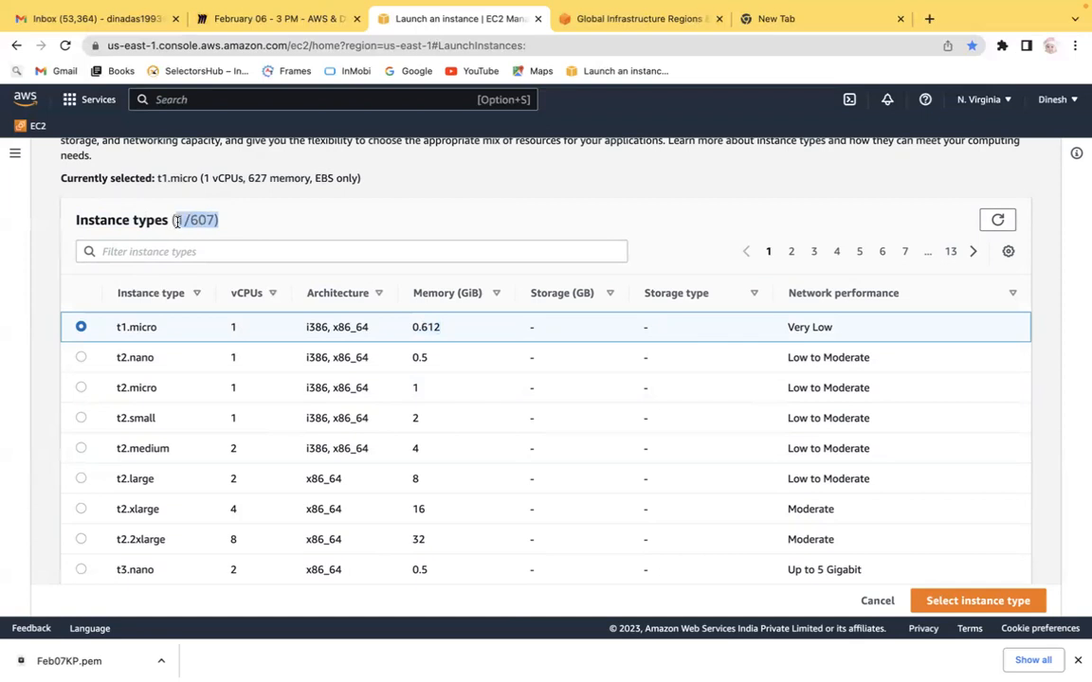
{"action": "left_click", "coordinate": [233, 227]}
{"action": "scroll", "coordinate": [232, 226], "scroll_direction": "up", "scroll_amount": 3}
{"action": "scroll", "coordinate": [232, 227], "scroll_direction": "down", "scroll_amount": 3}
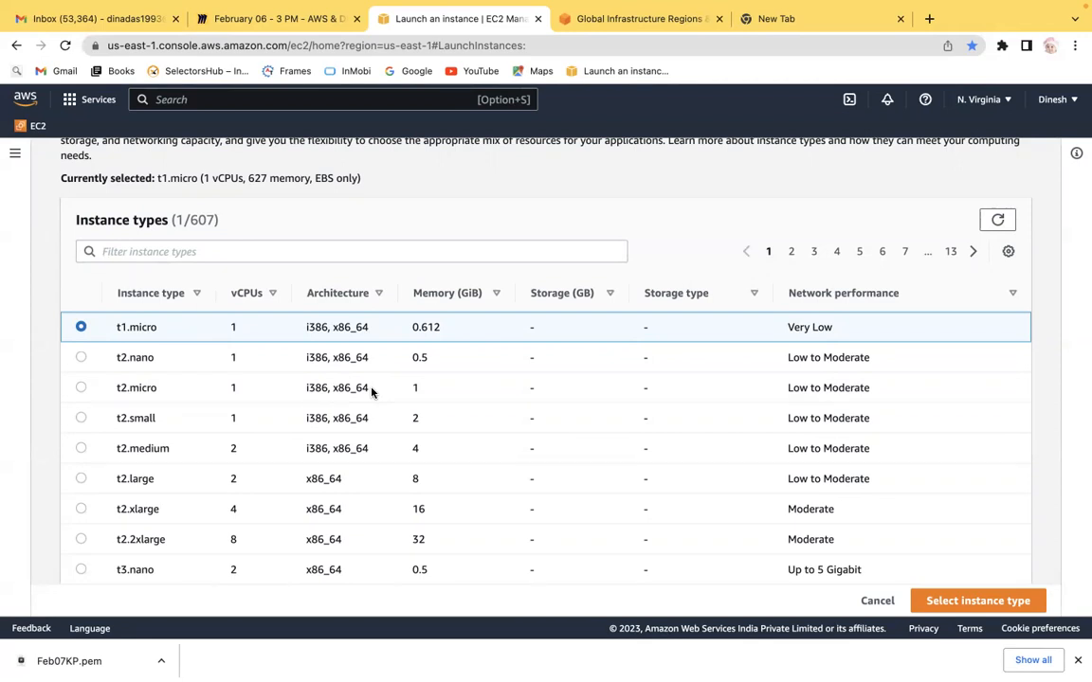
Step: In a new tab, search Google for 'Aws intance type'
{"action": "left_click", "coordinate": [773, 19]}
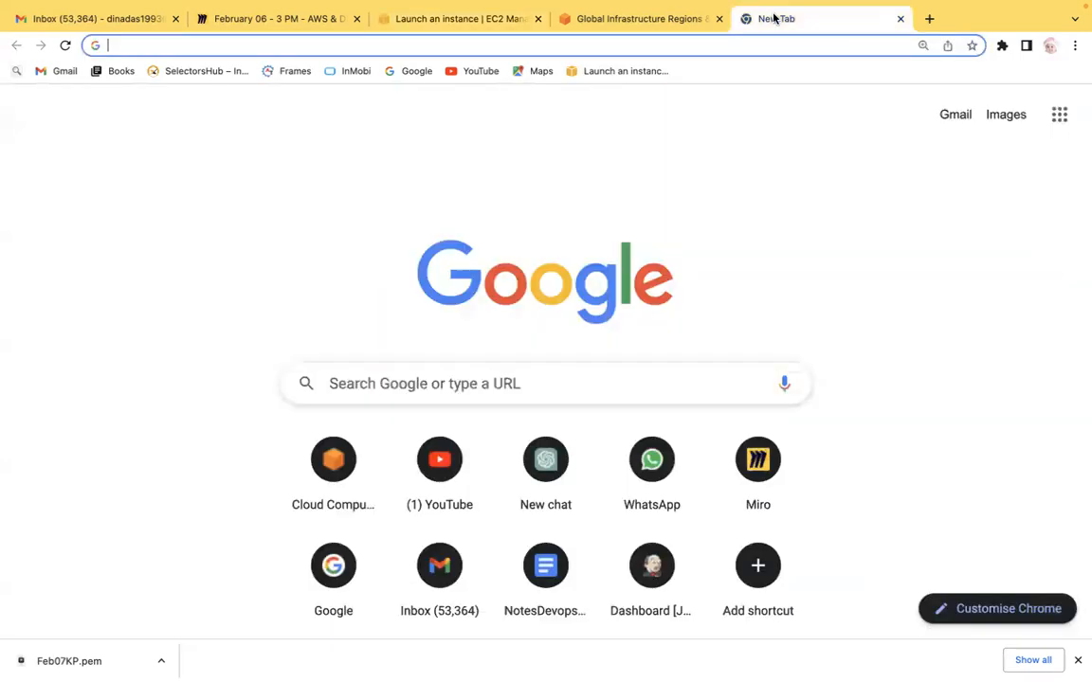
{"action": "type", "text": "Aws "}
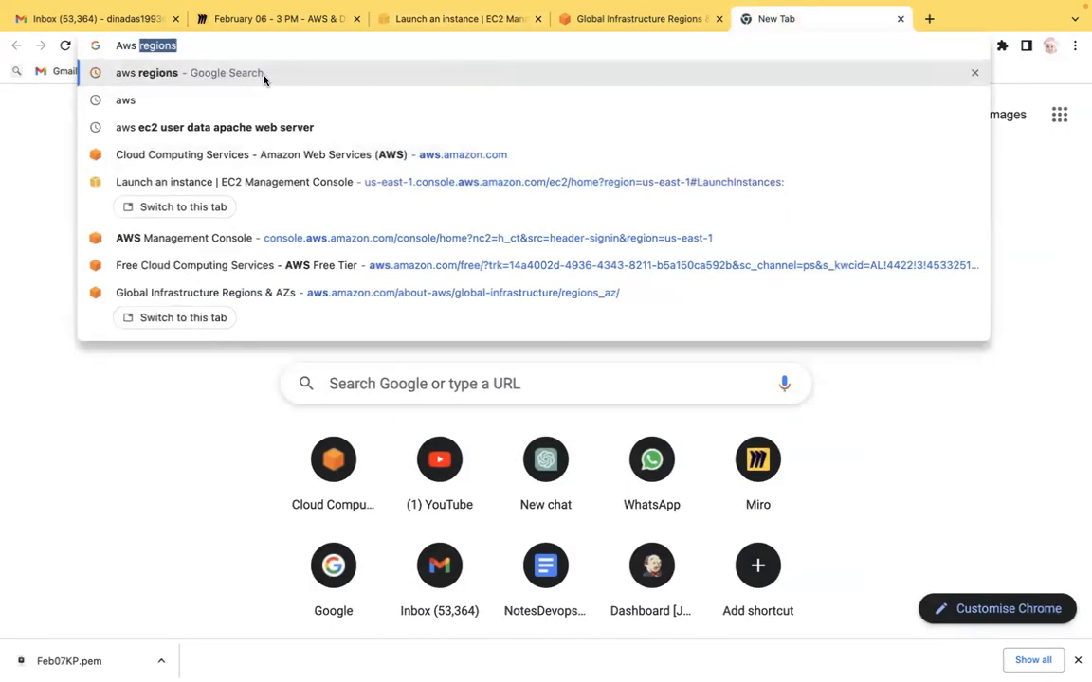
{"action": "type", "text": "intancey"}
{"action": "key", "text": "BackSpace"}
{"action": "key", "text": "BackSpace"}
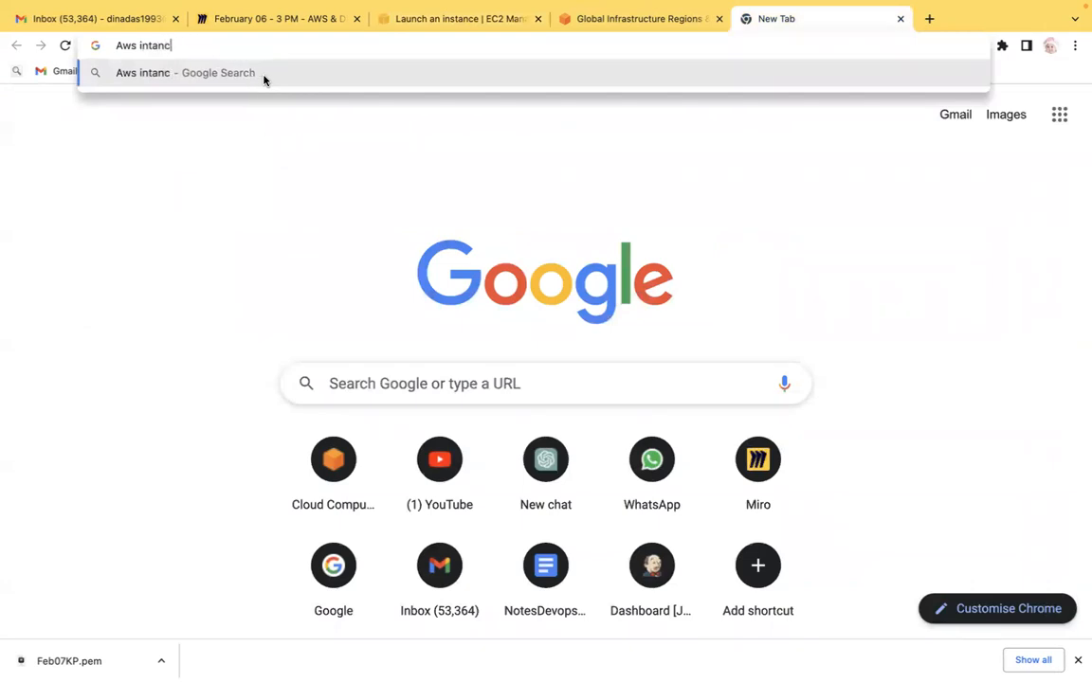
{"action": "type", "text": "e type"}
{"action": "key", "text": "BackSpace"}
{"action": "key", "text": "BackSpace"}
{"action": "key", "text": "BackSpace"}
{"action": "type", "text": "ype"}
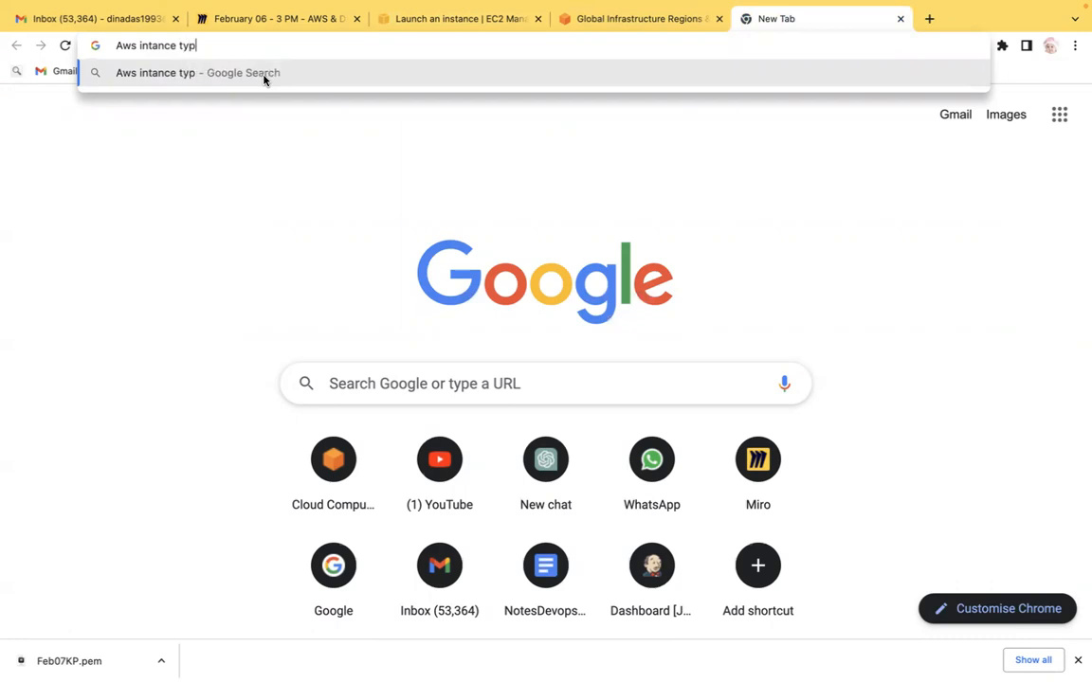
{"action": "key", "text": "Return"}
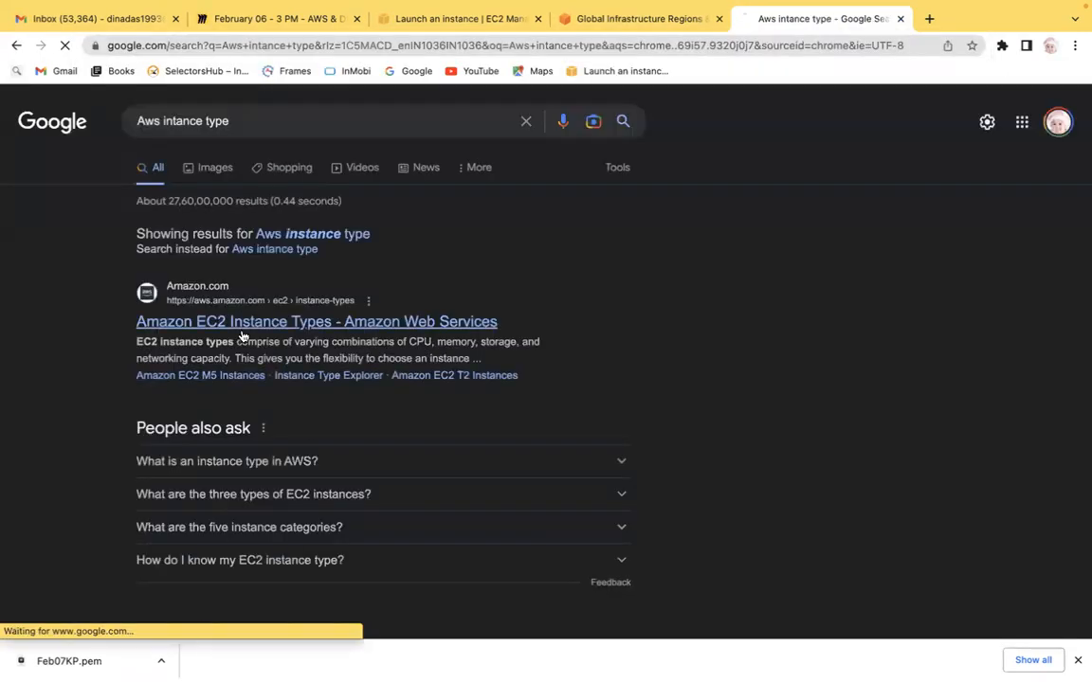
Step: Open the Amazon EC2 Instance Types page and examine its General Purpose and other instance categories
{"action": "left_click", "coordinate": [237, 330]}
{"action": "scroll", "coordinate": [243, 336], "scroll_direction": "down", "scroll_amount": 1}
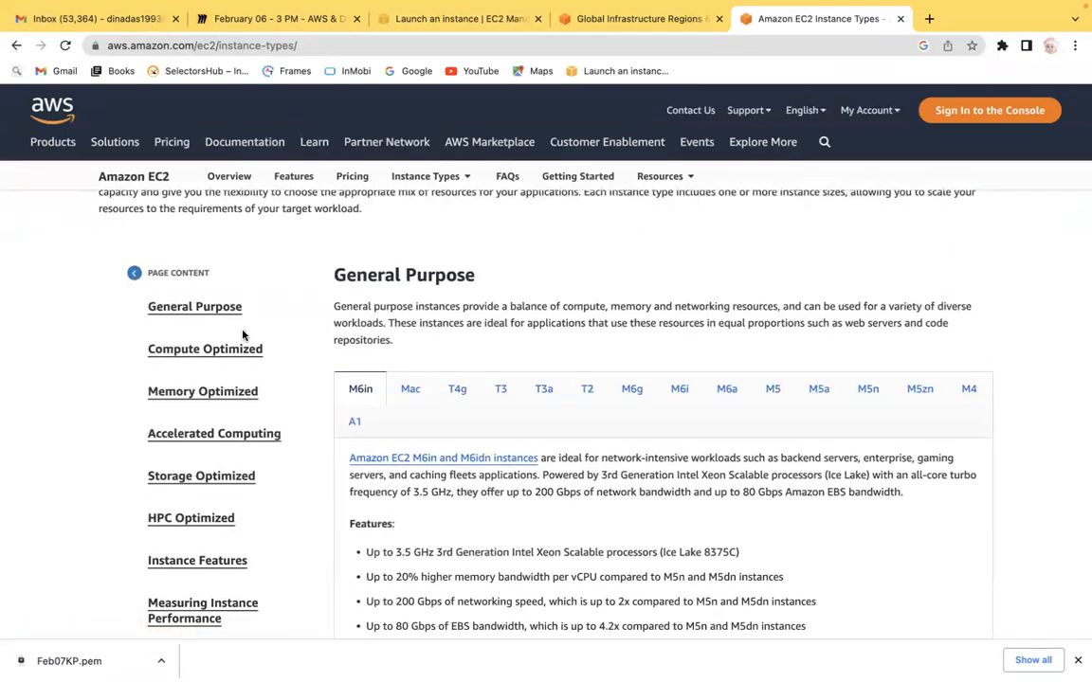
{"action": "left_click", "coordinate": [194, 307]}
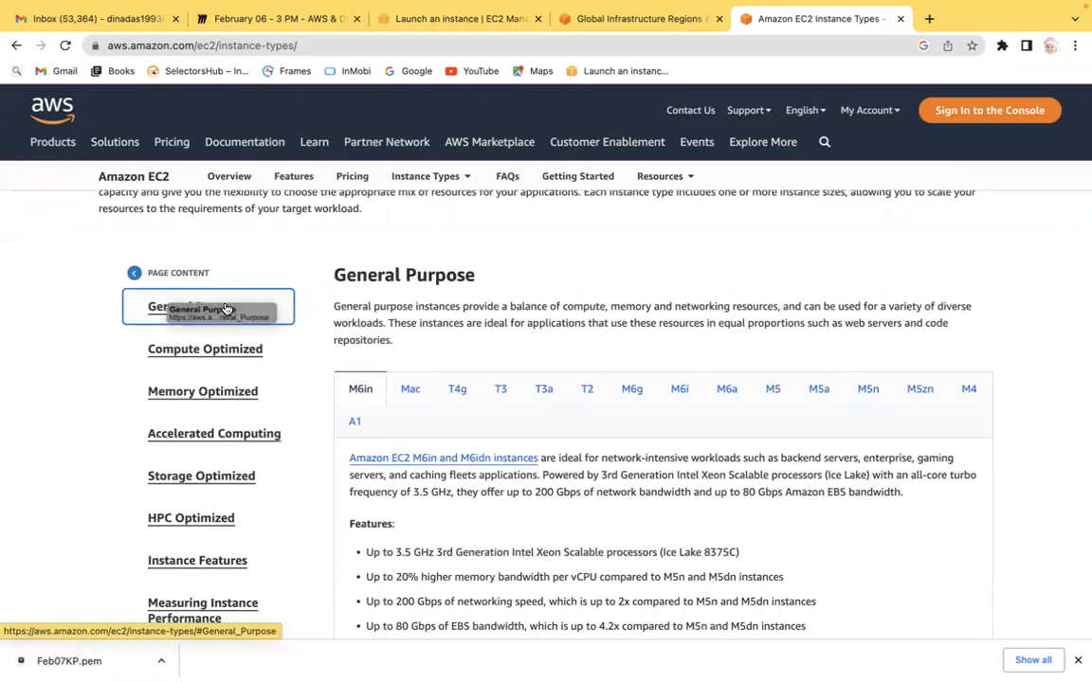
{"action": "left_click", "coordinate": [70, 320]}
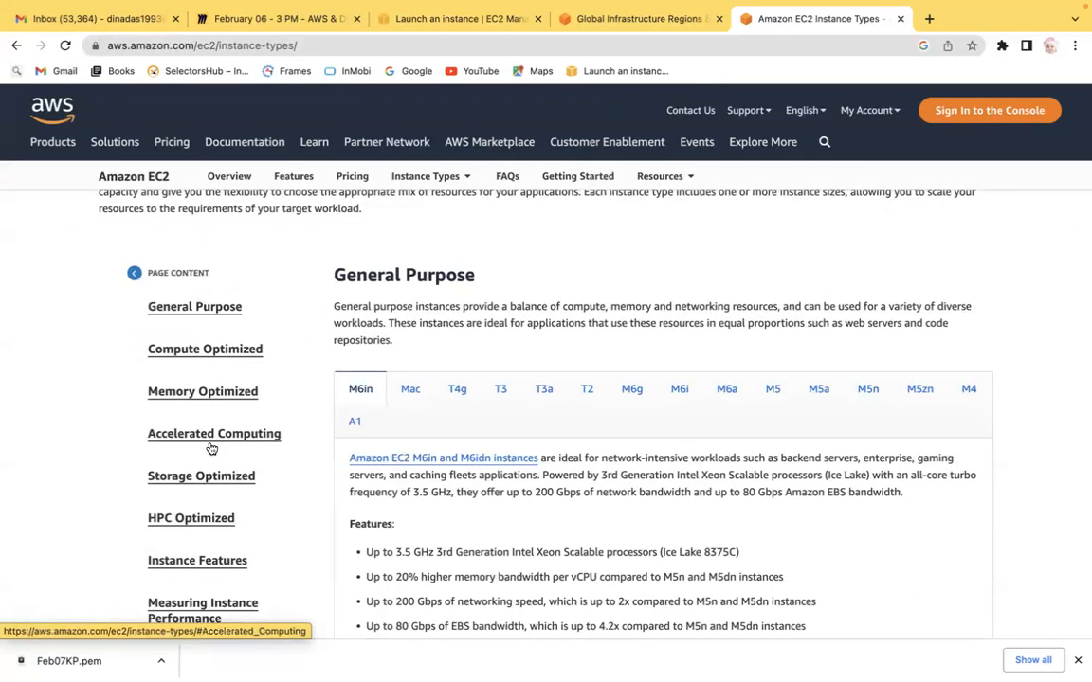
{"action": "scroll", "coordinate": [62, 488], "scroll_direction": "down", "scroll_amount": 2}
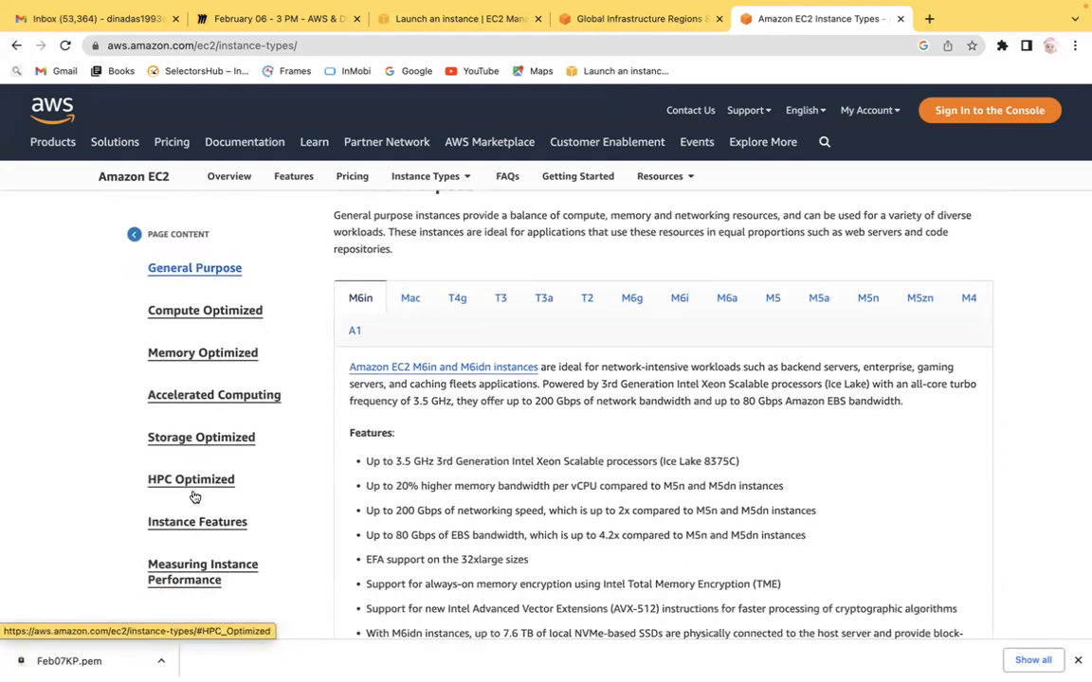
{"action": "left_click_drag", "start_coordinate": [139, 265], "coordinate": [201, 513]}
{"action": "left_click", "coordinate": [58, 339]}
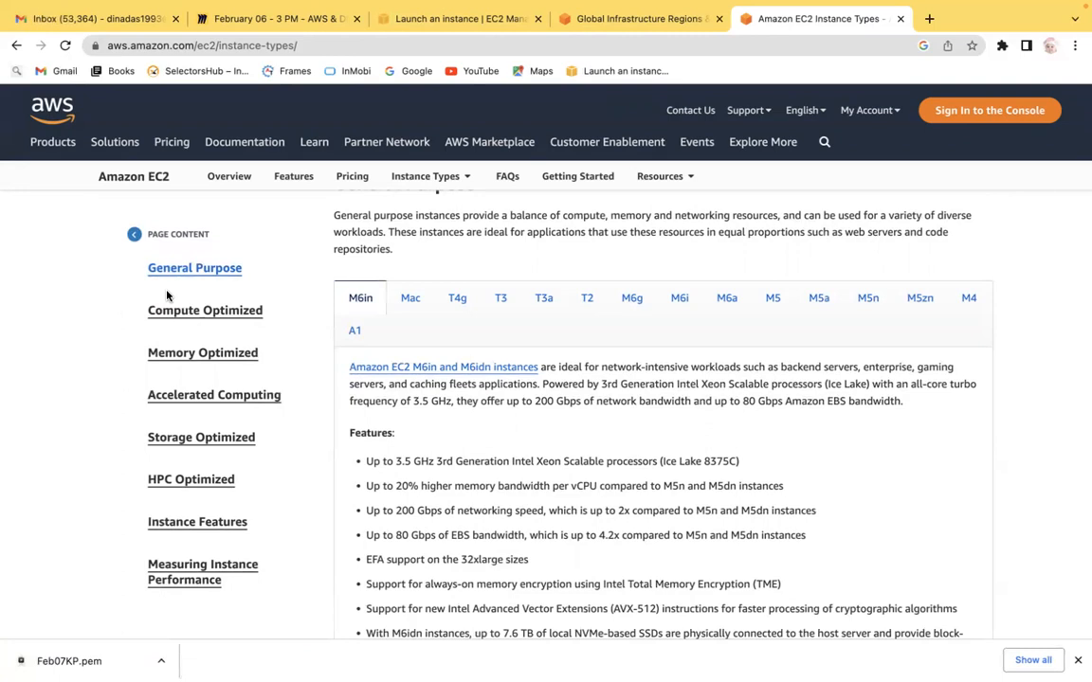
{"action": "left_click", "coordinate": [680, 174]}
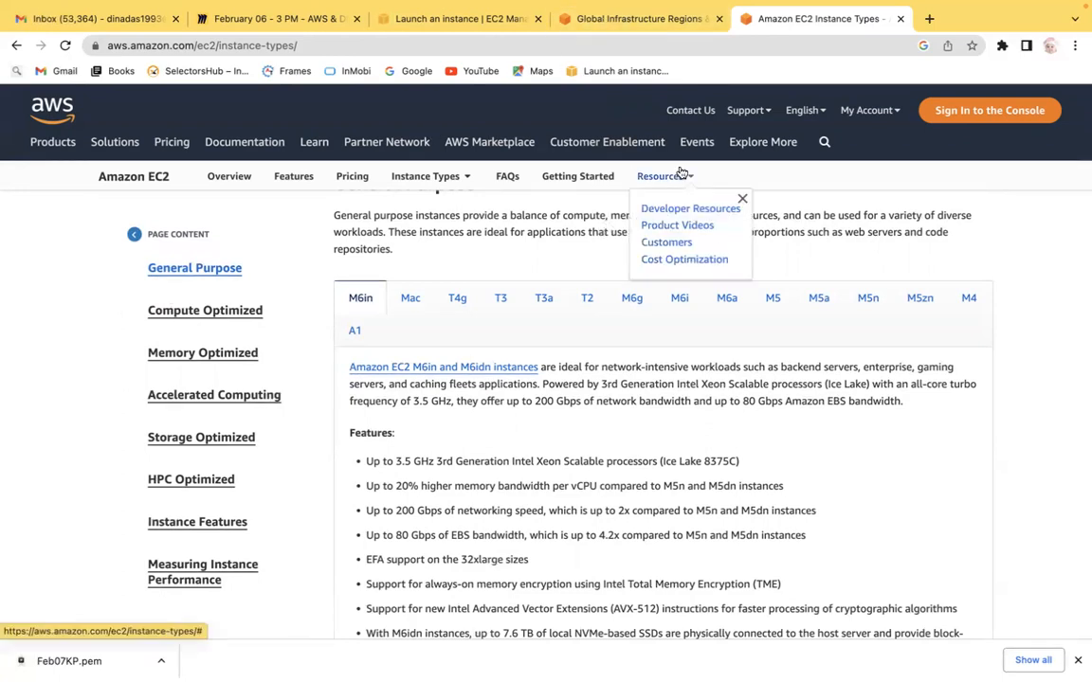
{"action": "key", "text": "ctrl+Left"}
{"action": "key", "text": "ctrl+Right"}
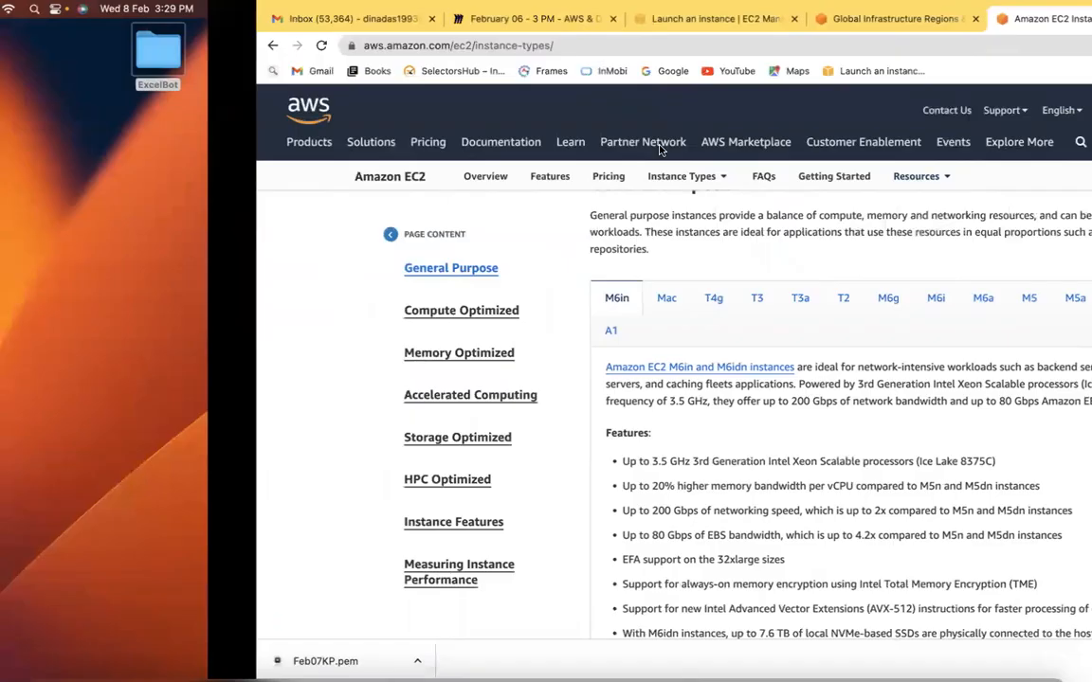
{"action": "scroll", "coordinate": [657, 149], "scroll_direction": "up", "scroll_amount": 2}
Step: Switch to the Miro board and add a second numbered item under Step 3: Instance Type in the notes text box
{"action": "left_click", "coordinate": [252, 57]}
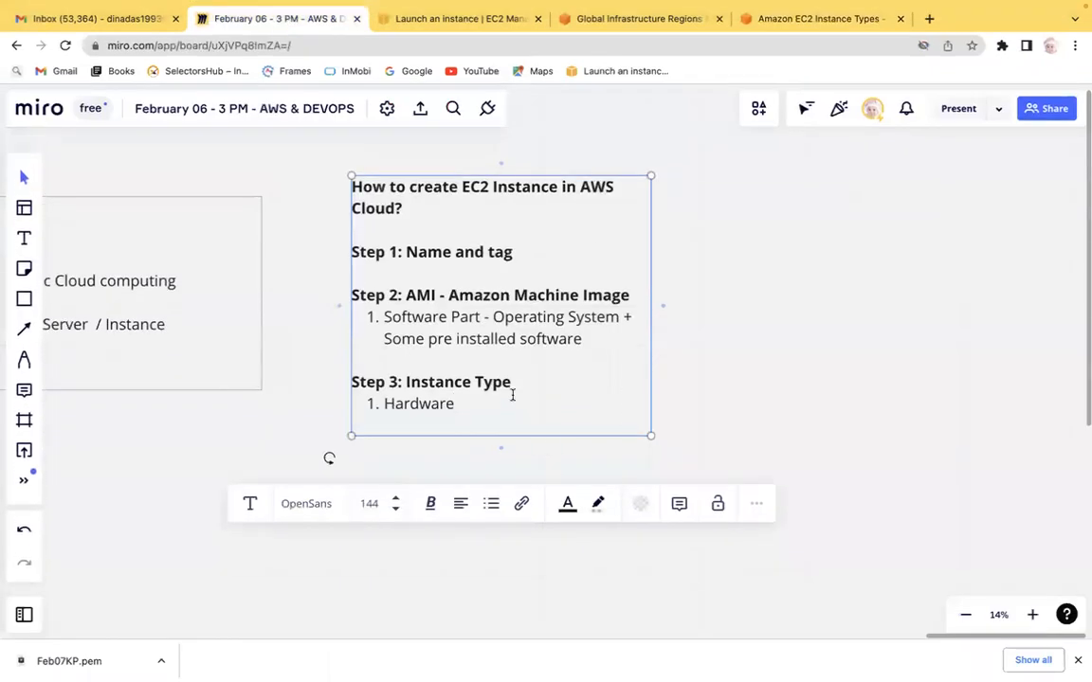
{"action": "key", "text": "Return"}
{"action": "key", "text": "Return"}
{"action": "key", "text": "Return"}
{"action": "type", "text": "2. F"}
{"action": "key", "text": "BackSpace"}
{"action": "key", "text": "BackSpace"}
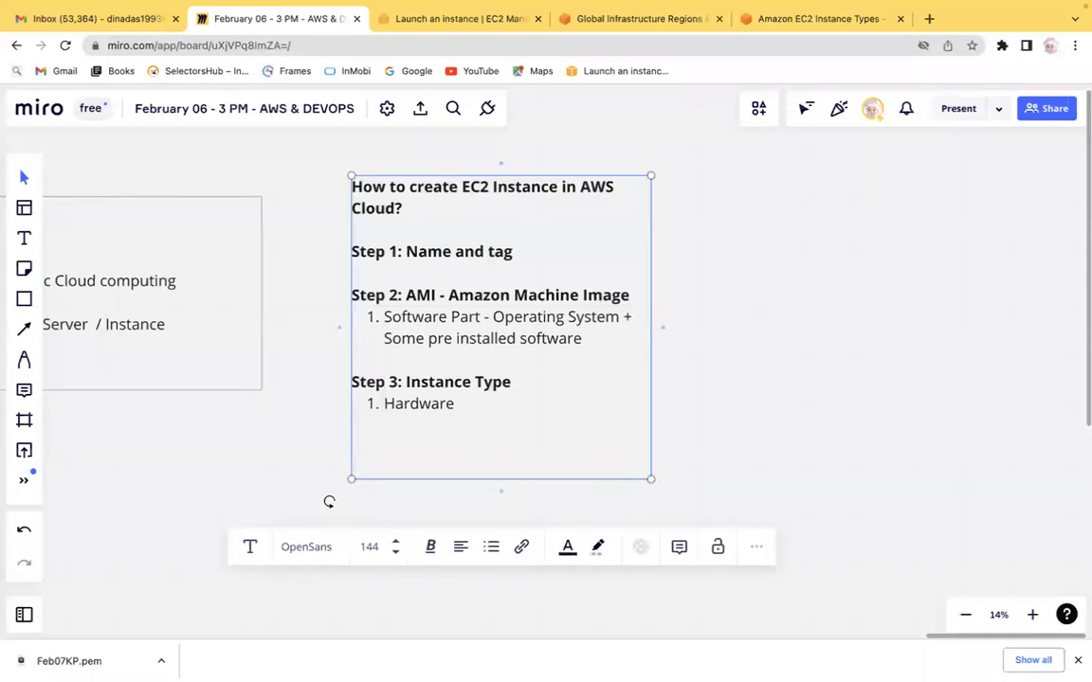
{"action": "type", "text": "2,"}
{"action": "key", "text": "BackSpace"}
{"action": "type", "text": "."}
{"action": "key", "text": "BackSpace"}
{"action": "key", "text": "BackSpace"}
{"action": "key", "text": "BackSpace"}
{"action": "key", "text": "Return"}
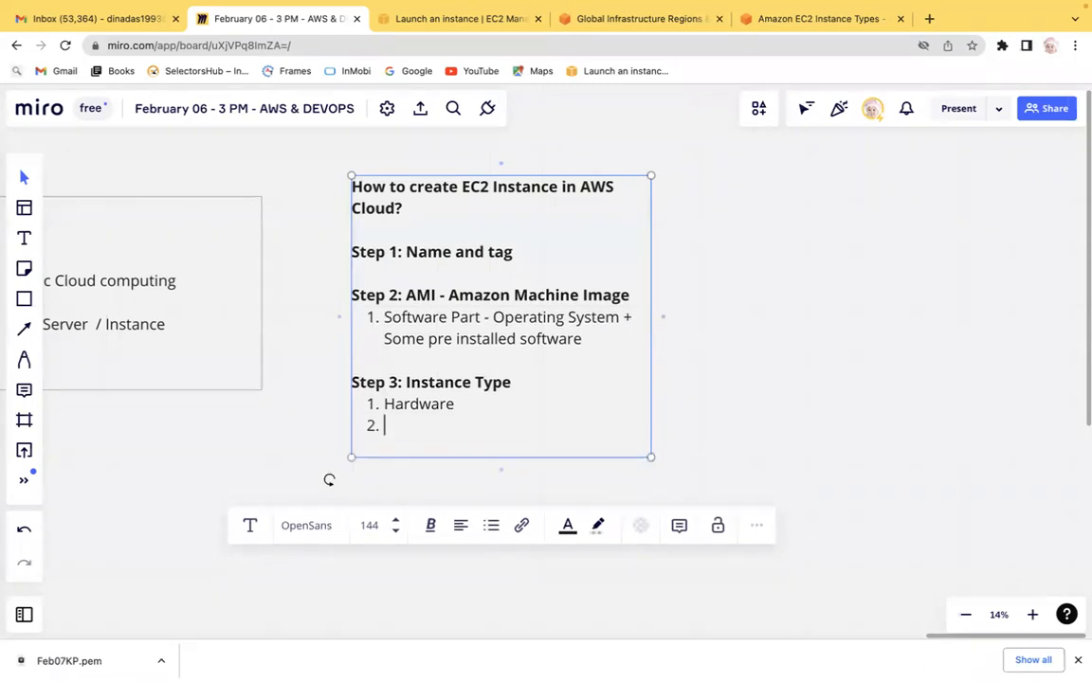
Step: Write the second item's text as 'Based on' workload under Step 3: Instance Type
{"action": "type", "text": "Based"}
{"action": "key", "text": "BackSpace"}
{"action": "key", "text": "BackSpace"}
{"action": "key", "text": "BackSpace"}
{"action": "type", "text": "ased on Wokl"}
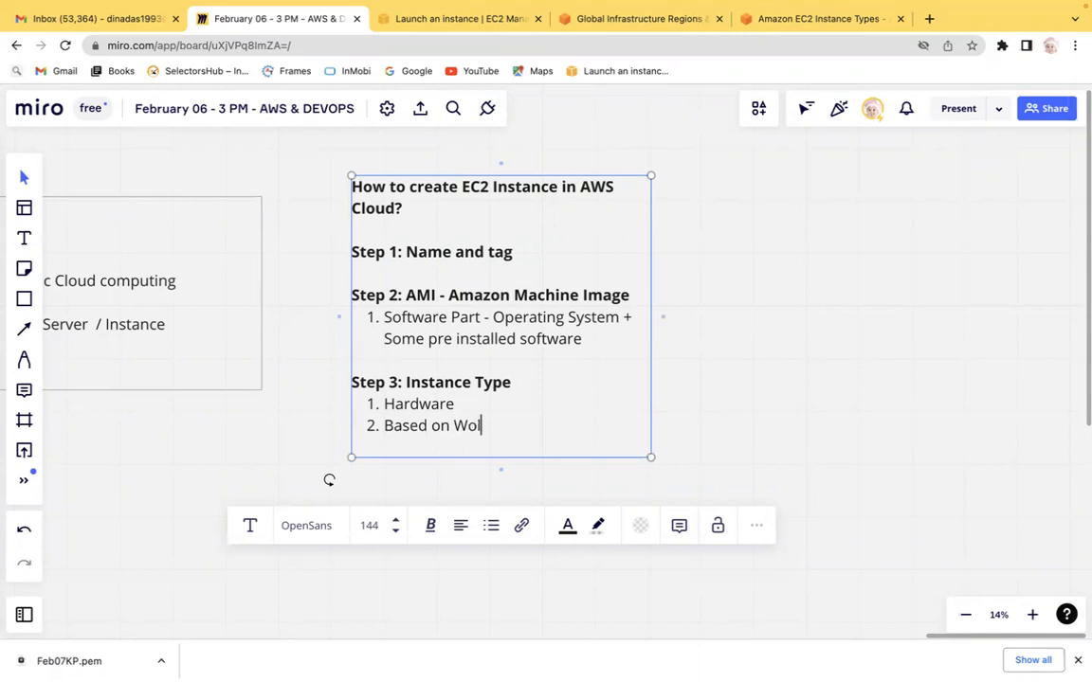
{"action": "type", "text": "oad"}
{"action": "key", "text": "BackSpace"}
{"action": "key", "text": "BackSpace"}
{"action": "key", "text": "BackSpace"}
{"action": "key", "text": "BackSpace"}
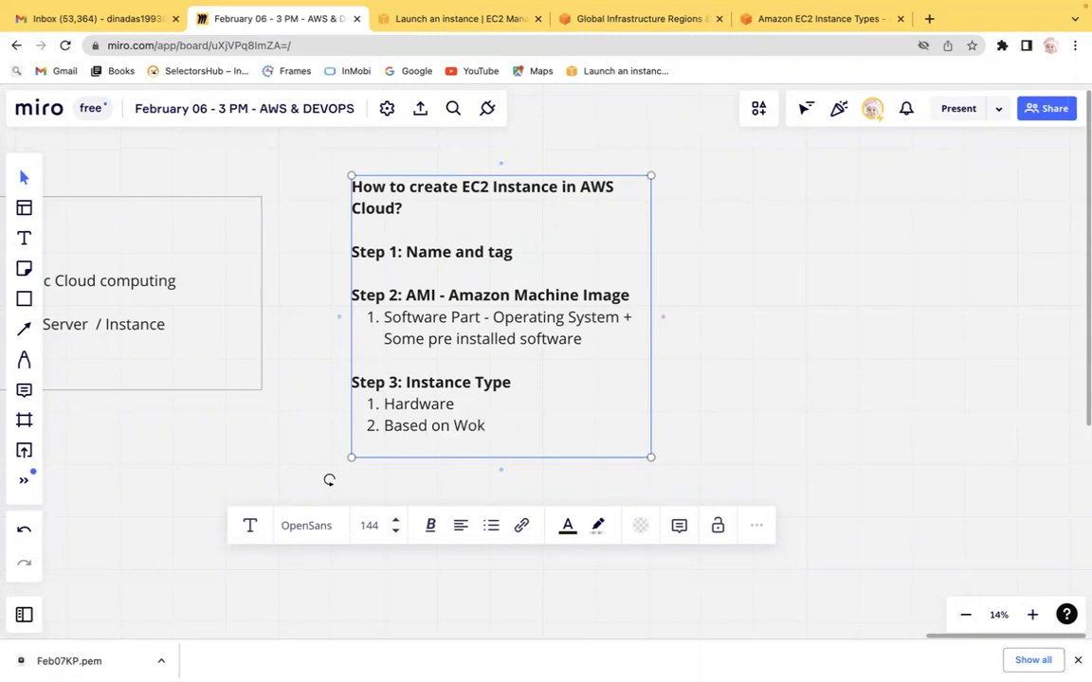
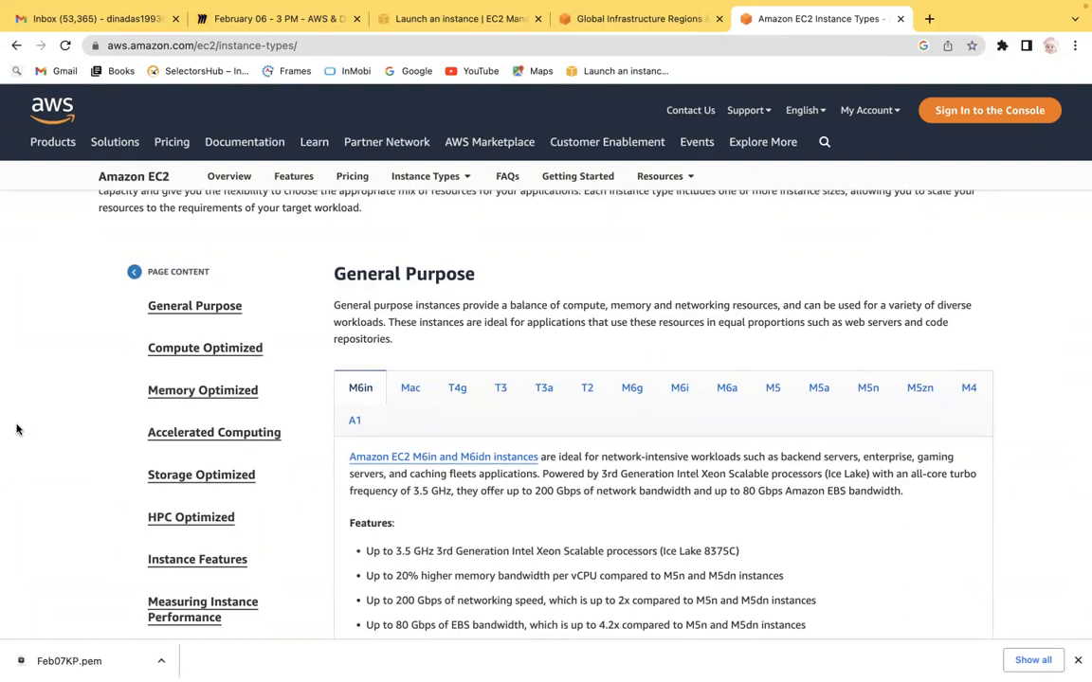
Step: Browse the General Purpose instance families (M6in, Mac, T4g, T3, T3a, T2, M5zn, M4) on the Instance Types page
{"action": "scroll", "coordinate": [16, 429], "scroll_direction": "down", "scroll_amount": 1}
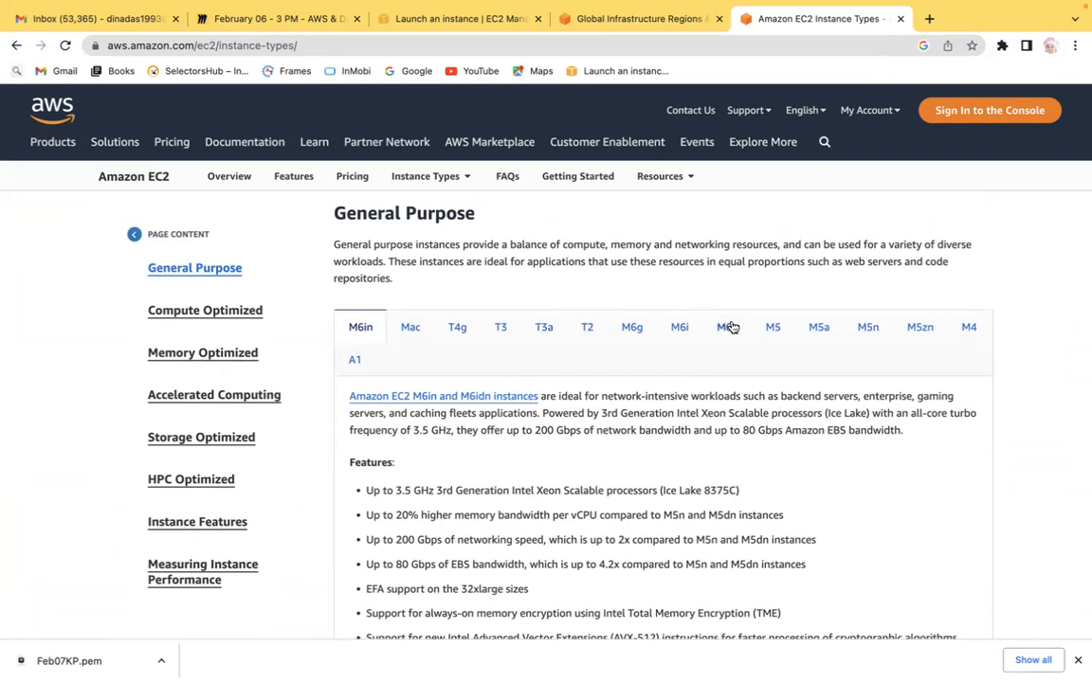
{"action": "left_click_drag", "start_coordinate": [313, 213], "coordinate": [531, 216]}
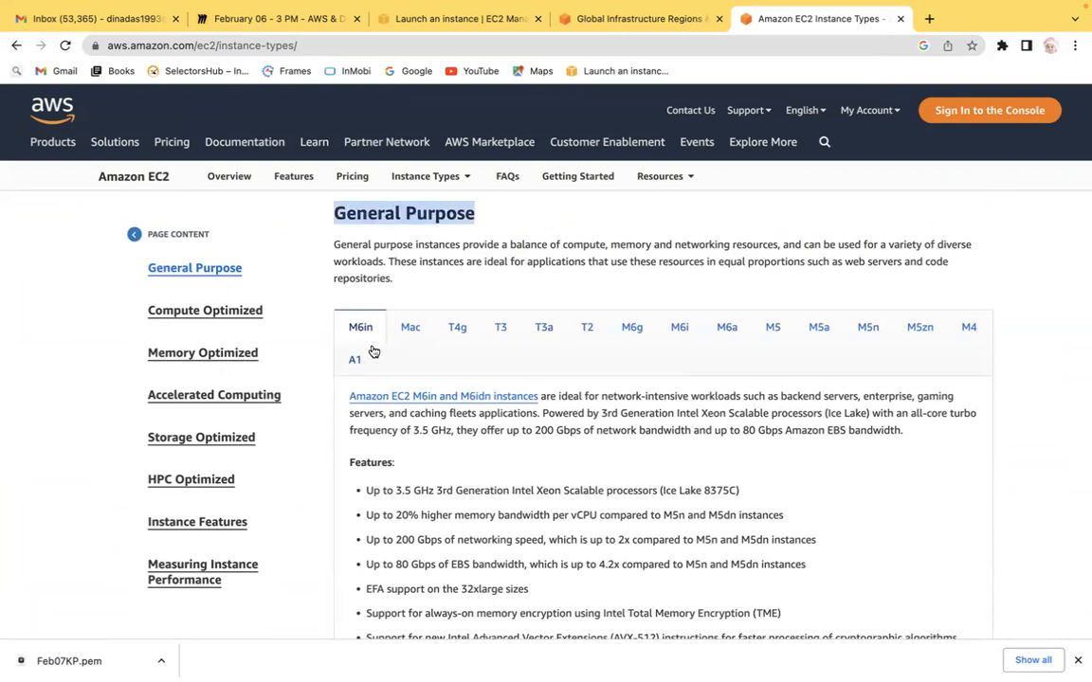
{"action": "left_click", "coordinate": [409, 328]}
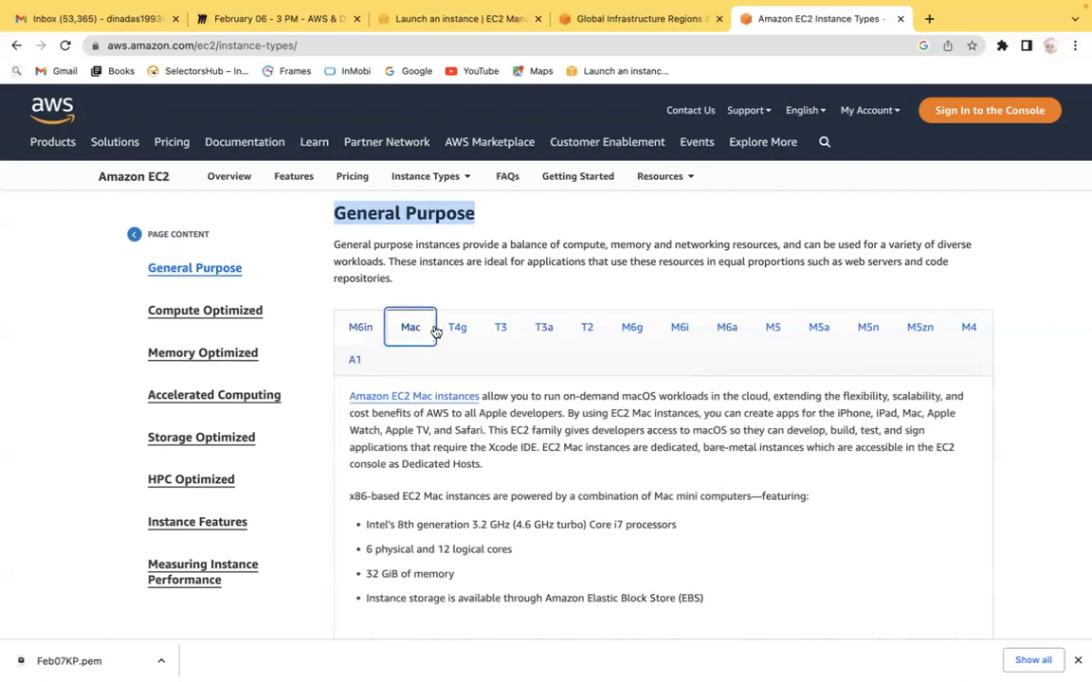
{"action": "left_click", "coordinate": [456, 328]}
{"action": "left_click", "coordinate": [499, 328]}
{"action": "left_click", "coordinate": [546, 328]}
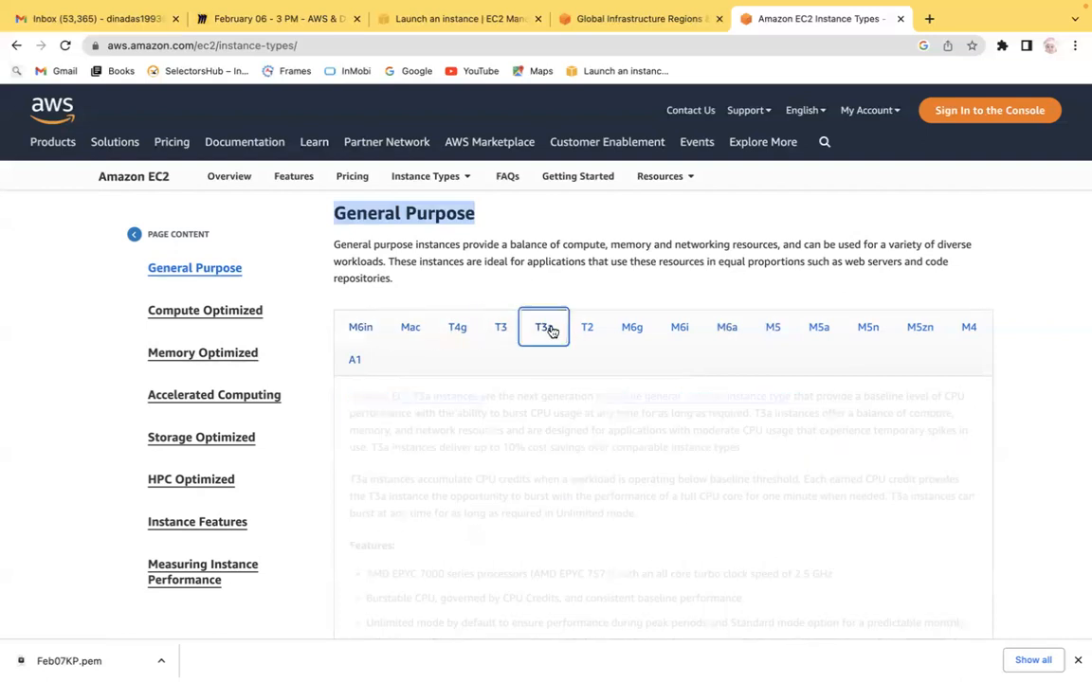
{"action": "left_click", "coordinate": [600, 328]}
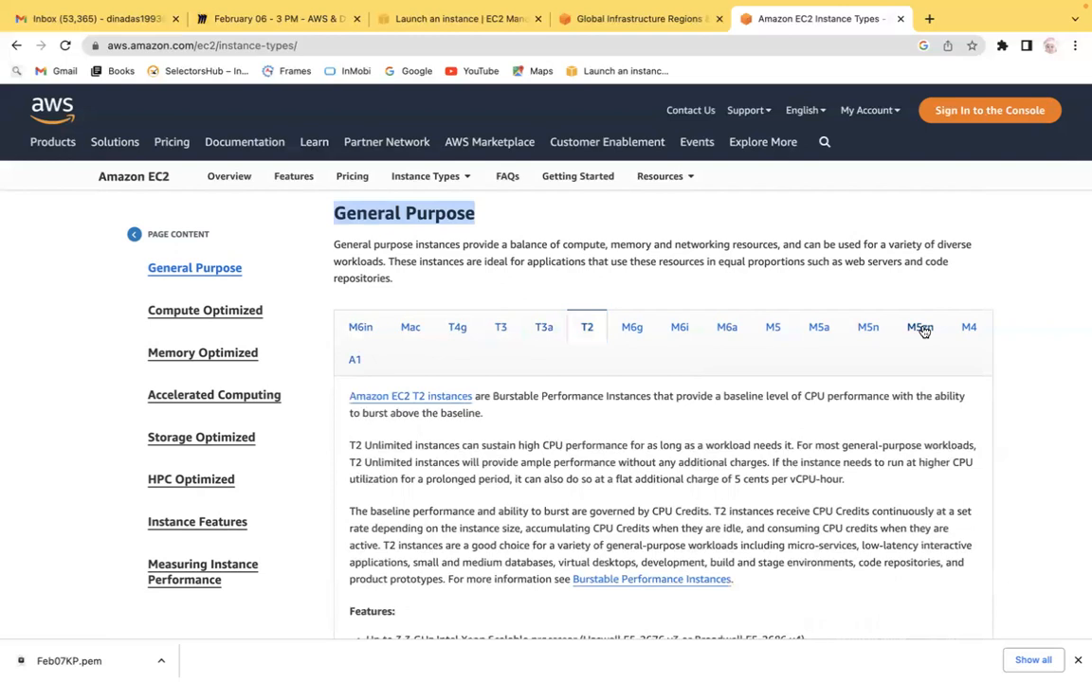
{"action": "left_click", "coordinate": [921, 328]}
{"action": "left_click", "coordinate": [969, 331]}
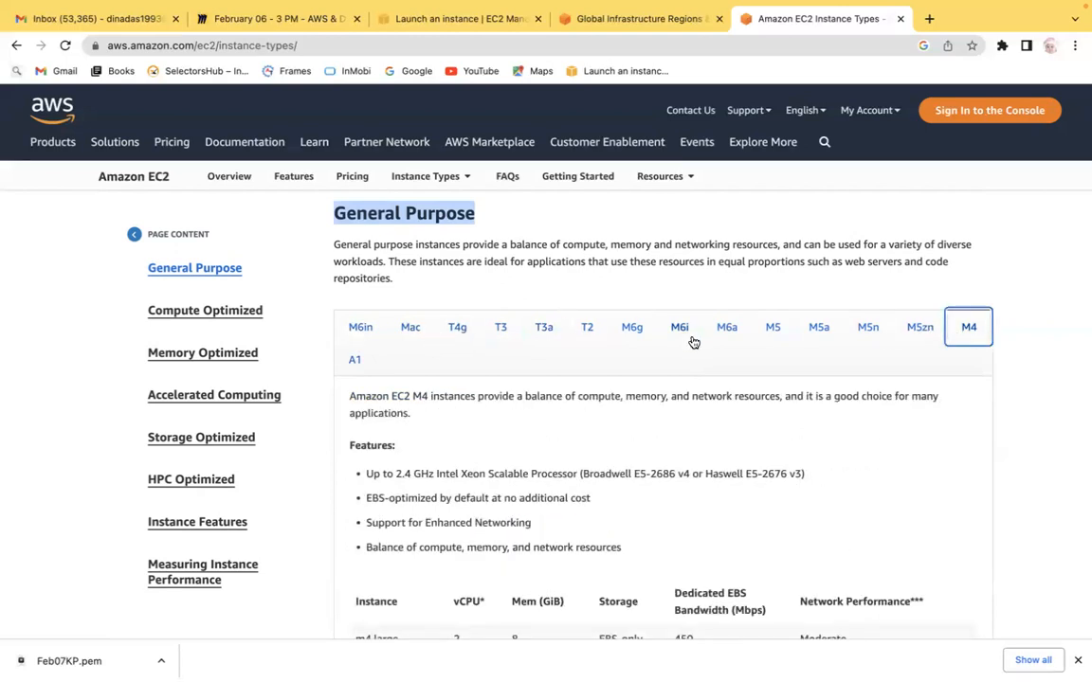
{"action": "left_click", "coordinate": [24, 349]}
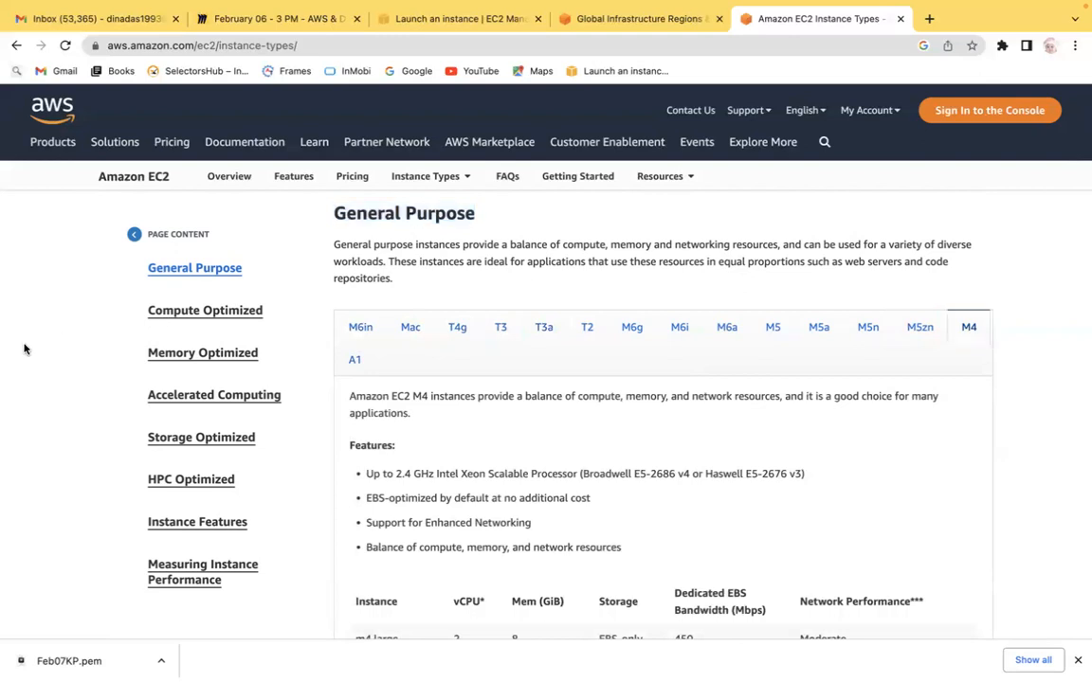
{"action": "left_click", "coordinate": [360, 327]}
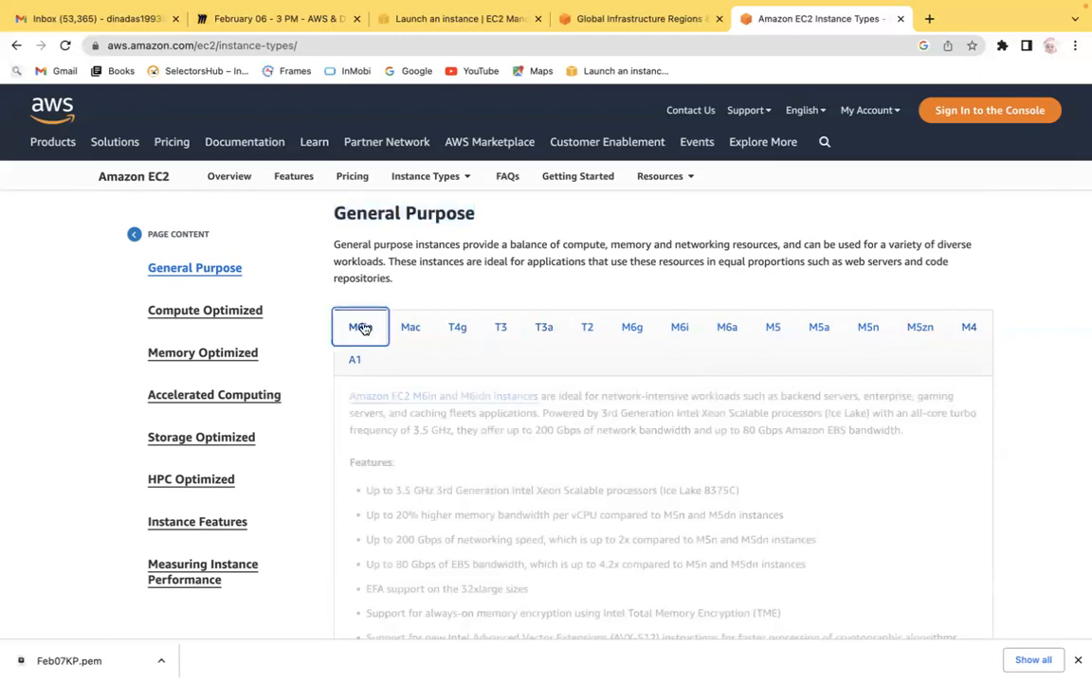
{"action": "scroll", "coordinate": [25, 517], "scroll_direction": "down", "scroll_amount": 3}
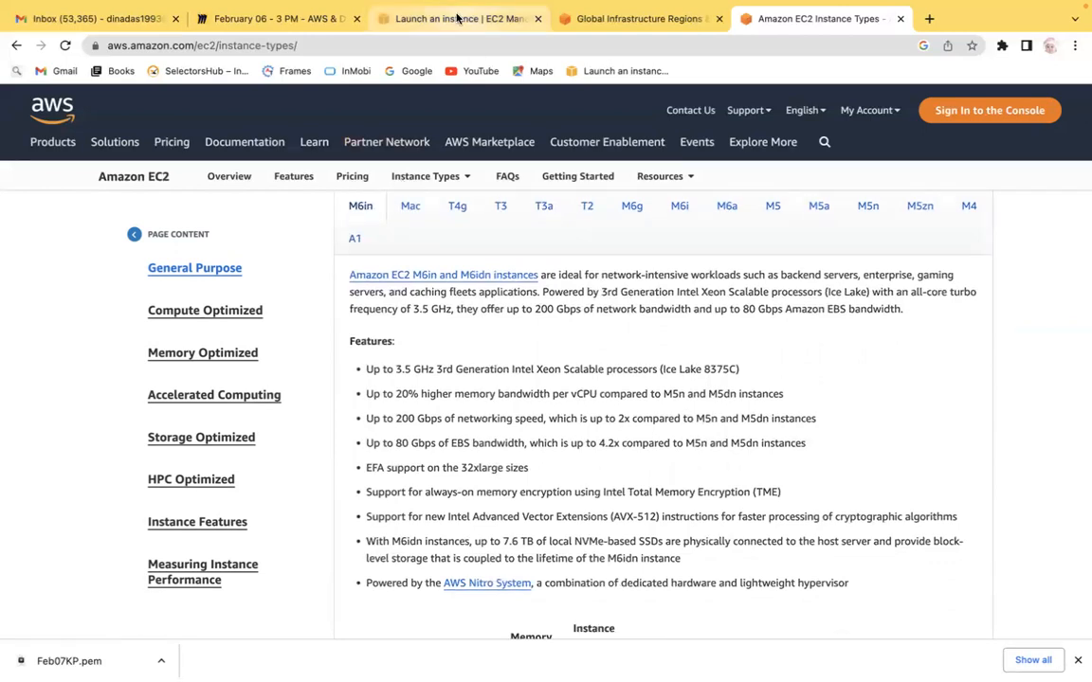
Step: In the launch wizard, sort the instance types table by instance type name and glance at the Miro notes
{"action": "left_click", "coordinate": [457, 18]}
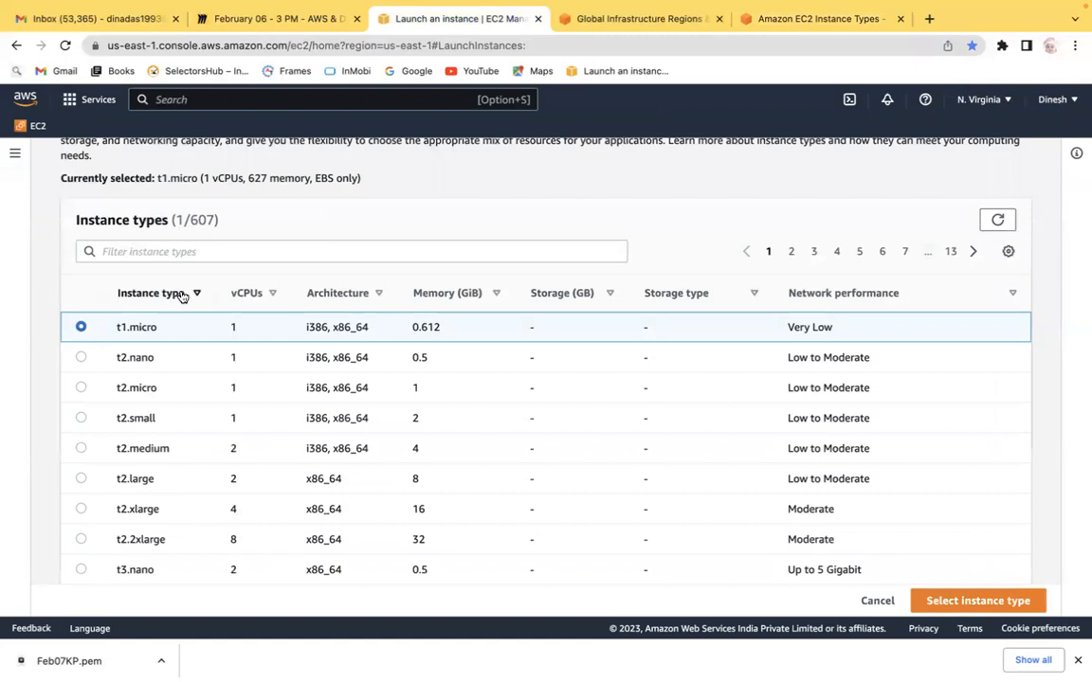
{"action": "left_click", "coordinate": [152, 297]}
{"action": "left_click", "coordinate": [152, 296]}
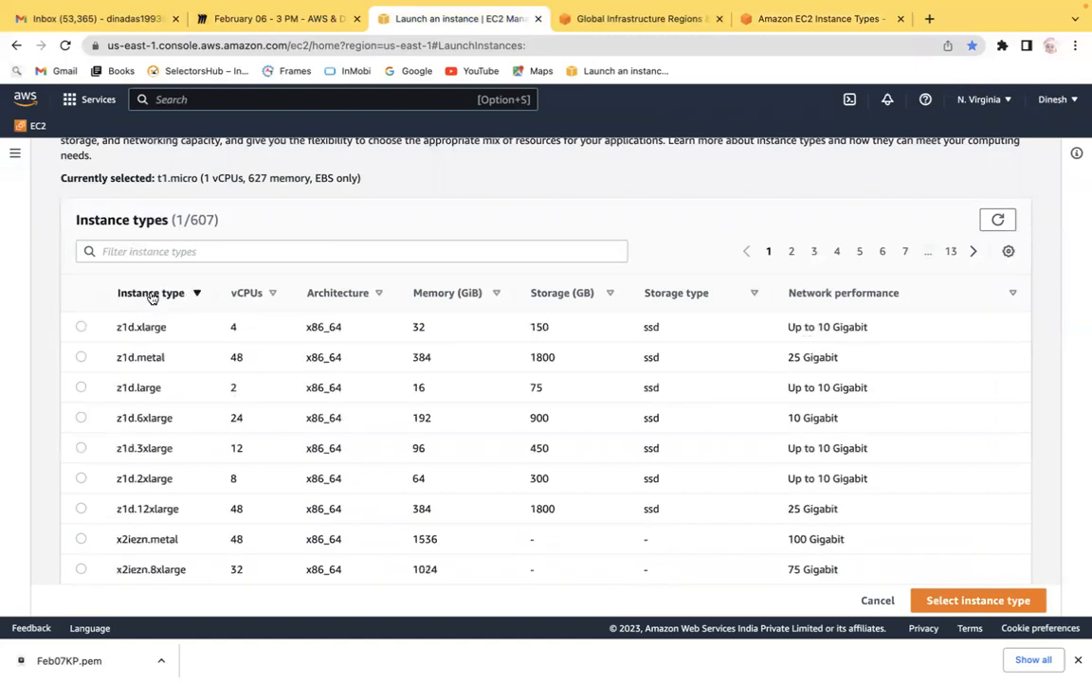
{"action": "left_click", "coordinate": [152, 300]}
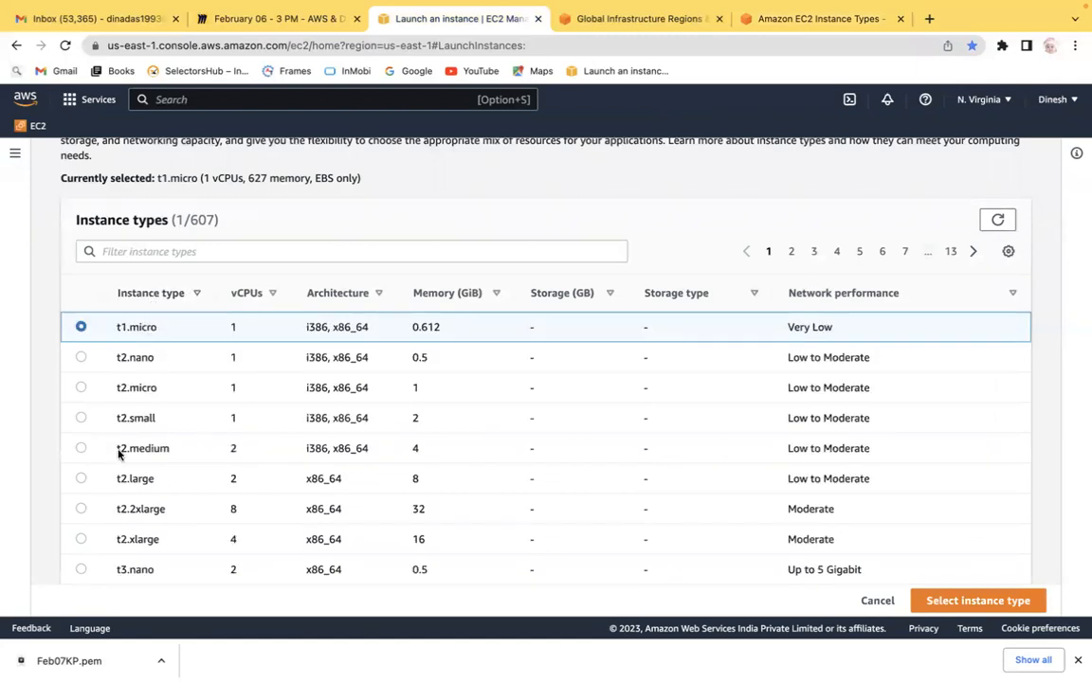
{"action": "left_click", "coordinate": [272, 28]}
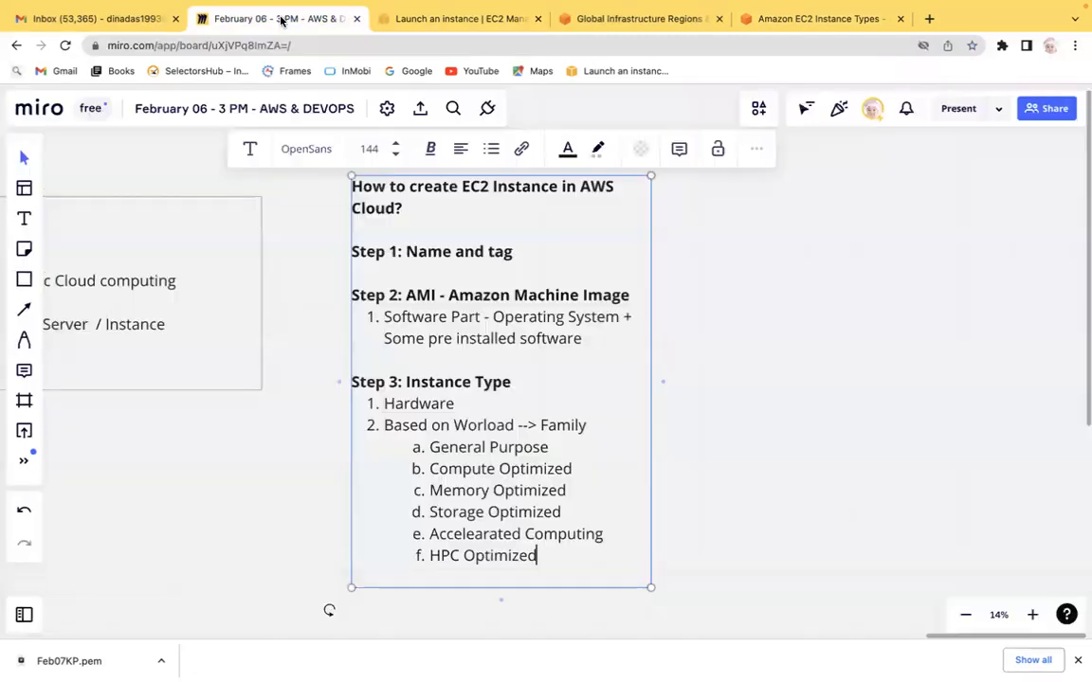
{"action": "left_click", "coordinate": [464, 26]}
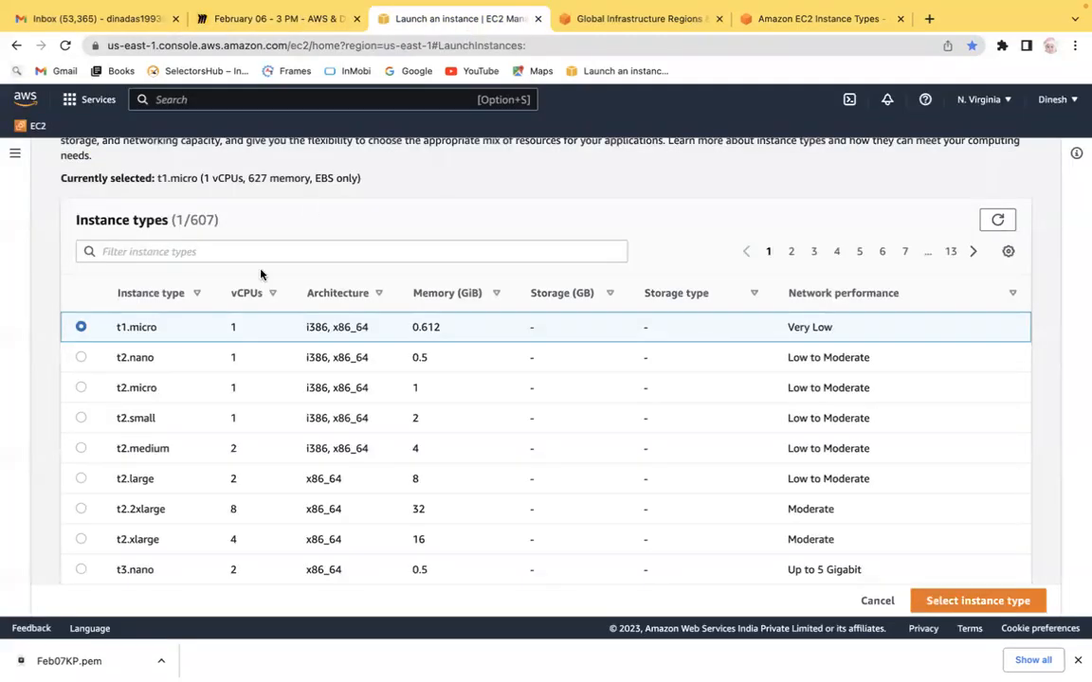
Step: Filter the launch wizard's instance types table by instance family m6in
{"action": "left_click", "coordinate": [189, 252]}
{"action": "type", "text": "m"}
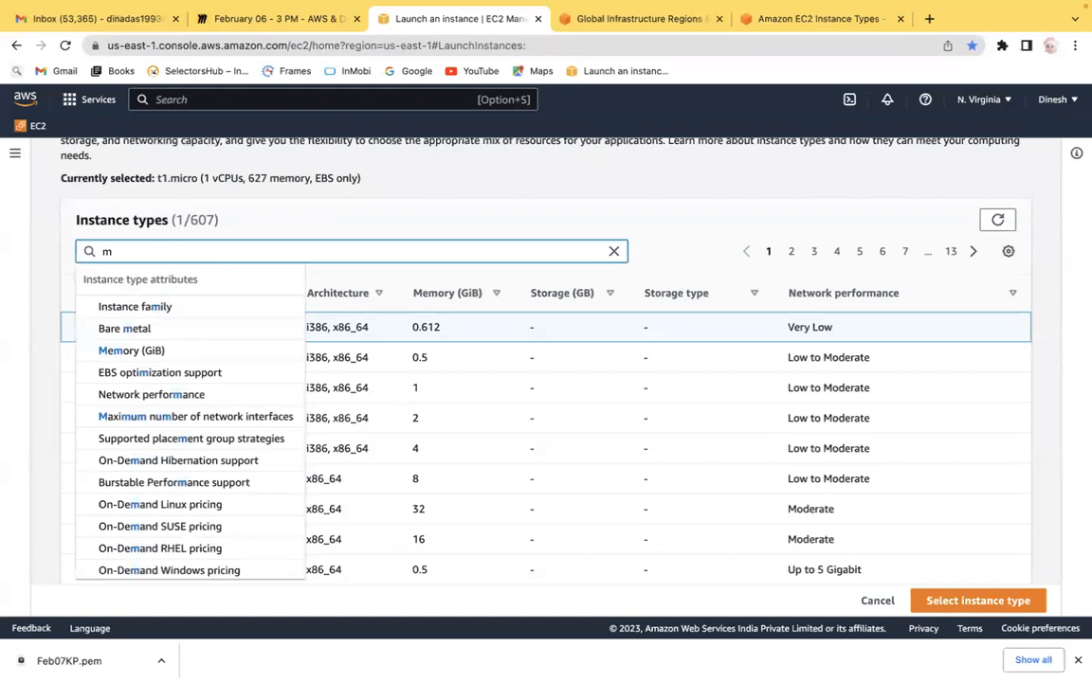
{"action": "left_click", "coordinate": [785, 16]}
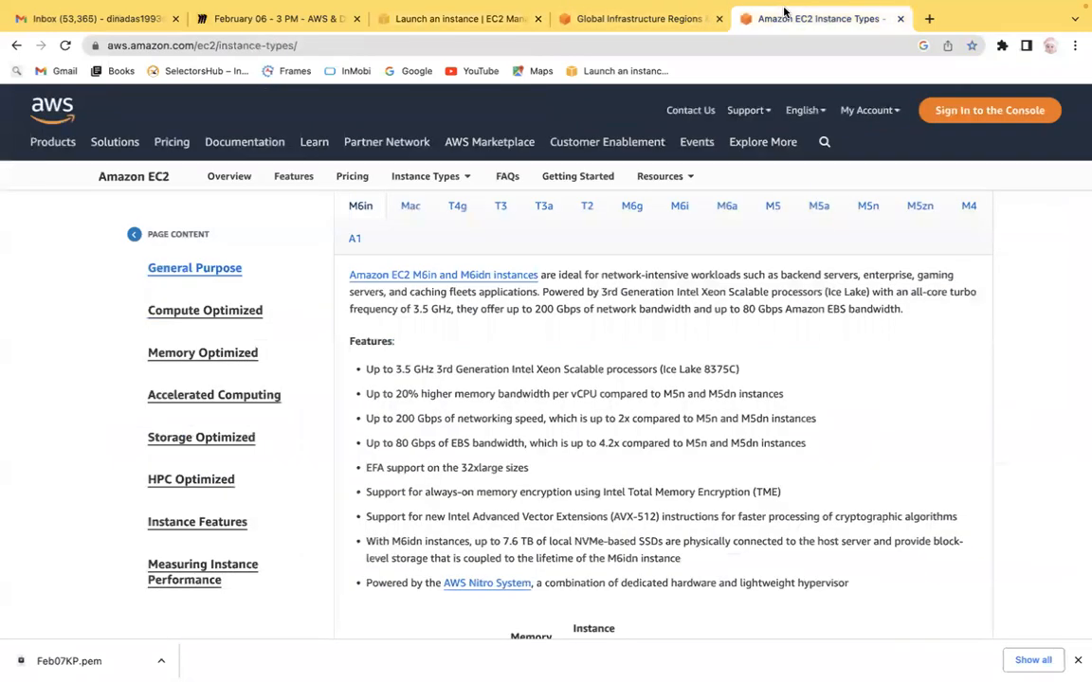
{"action": "left_click", "coordinate": [265, 17]}
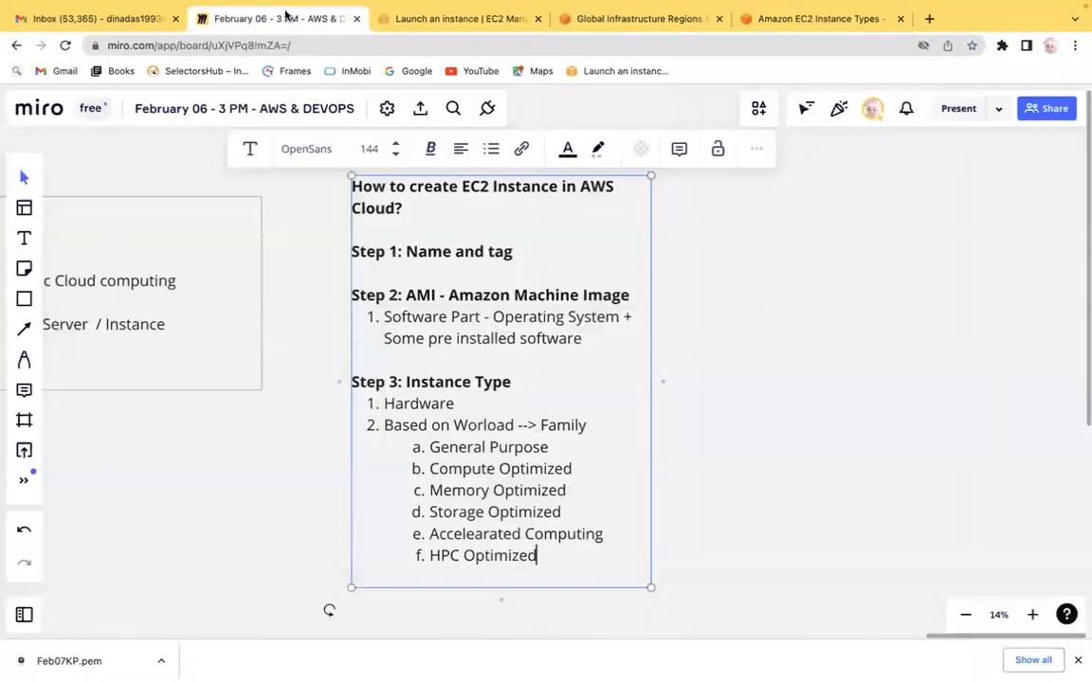
{"action": "left_click", "coordinate": [400, 19]}
{"action": "type", "text": "6i"}
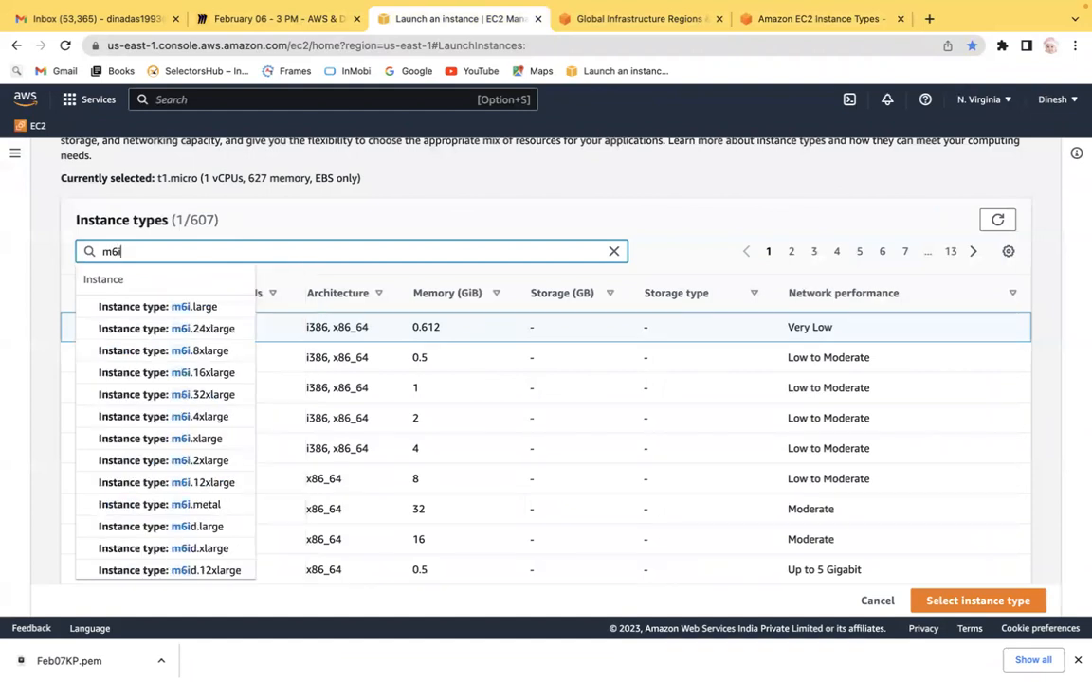
{"action": "type", "text": "n"}
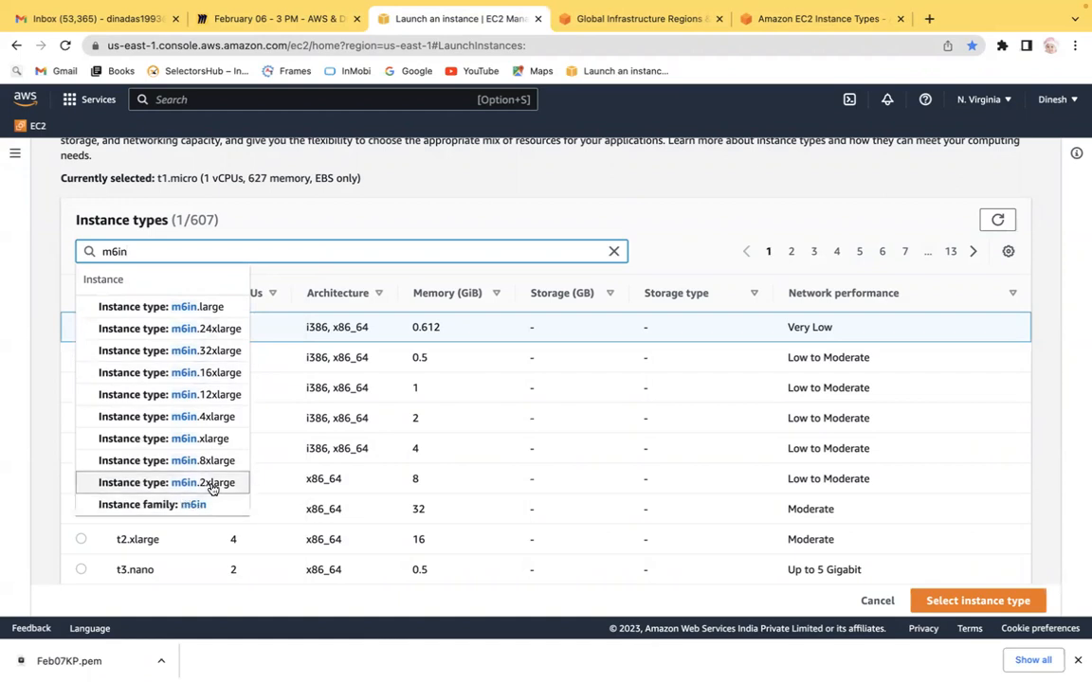
{"action": "left_click", "coordinate": [185, 517]}
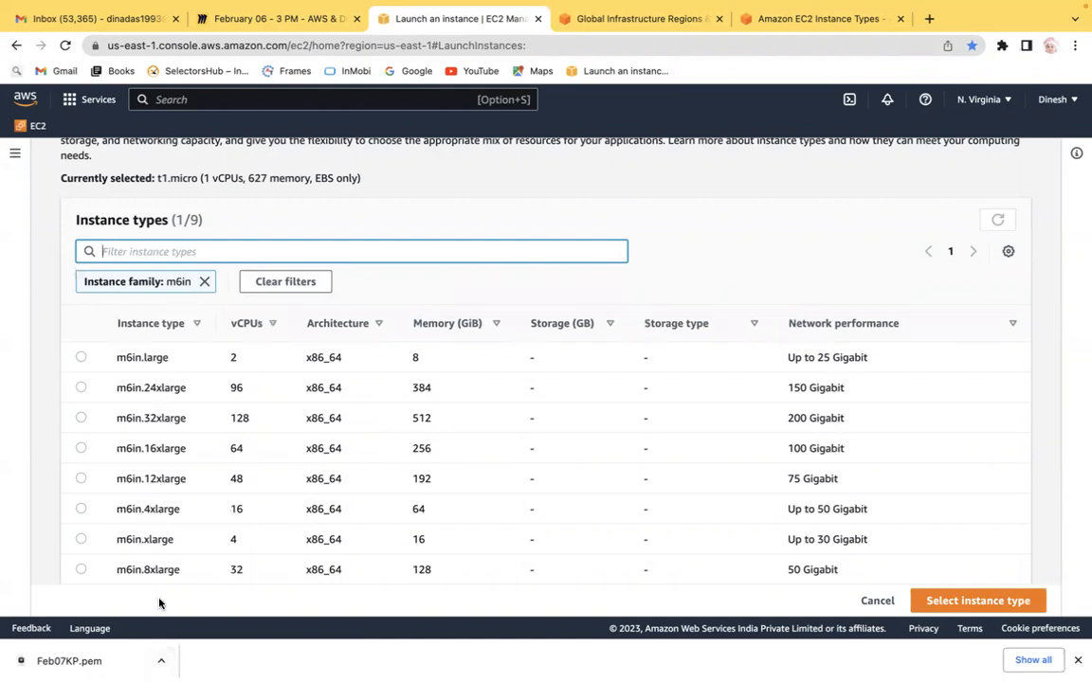
Step: Scroll through the M6in and M6idn specification tables on the Instance Types page
{"action": "left_click", "coordinate": [799, 19]}
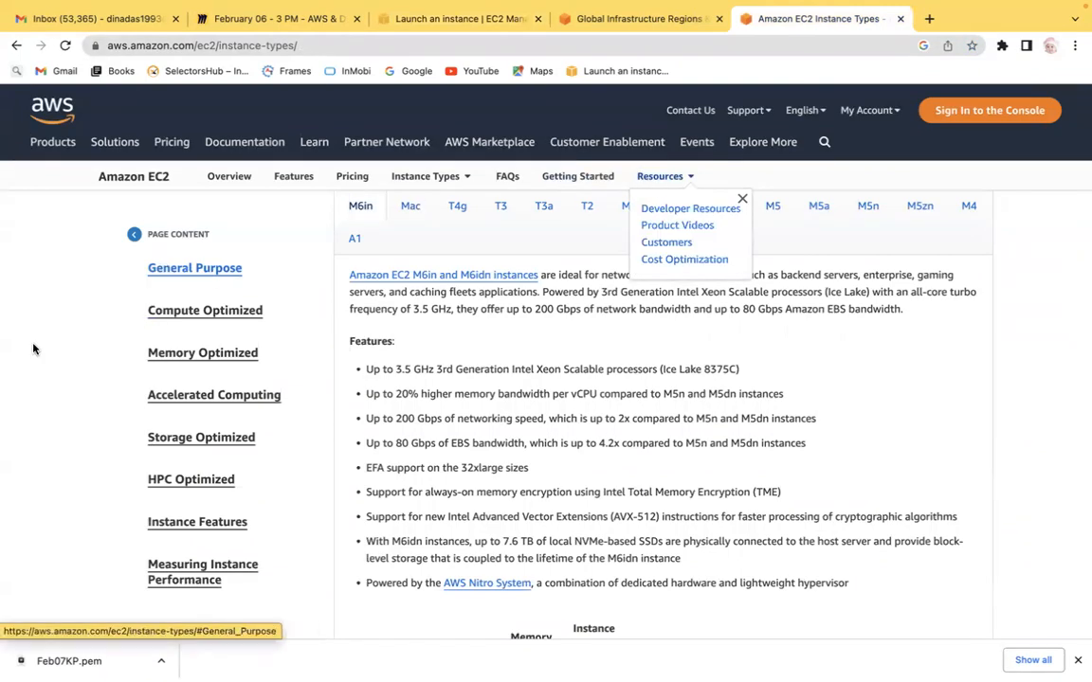
{"action": "scroll", "coordinate": [3, 376], "scroll_direction": "down", "scroll_amount": 10}
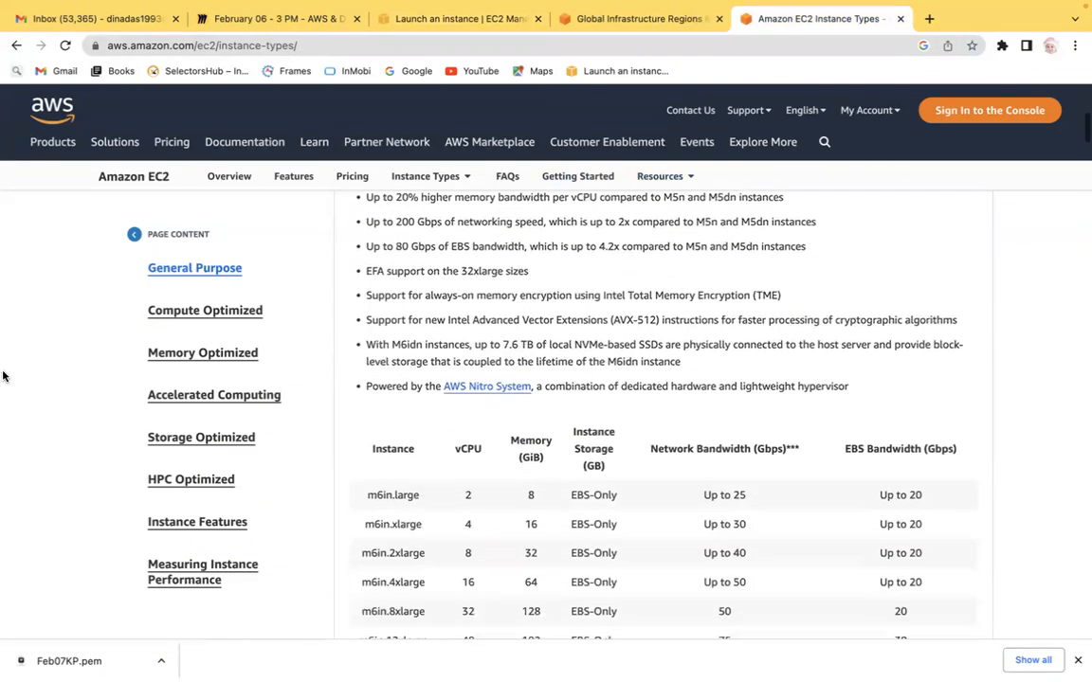
{"action": "scroll", "coordinate": [2, 376], "scroll_direction": "down", "scroll_amount": 8}
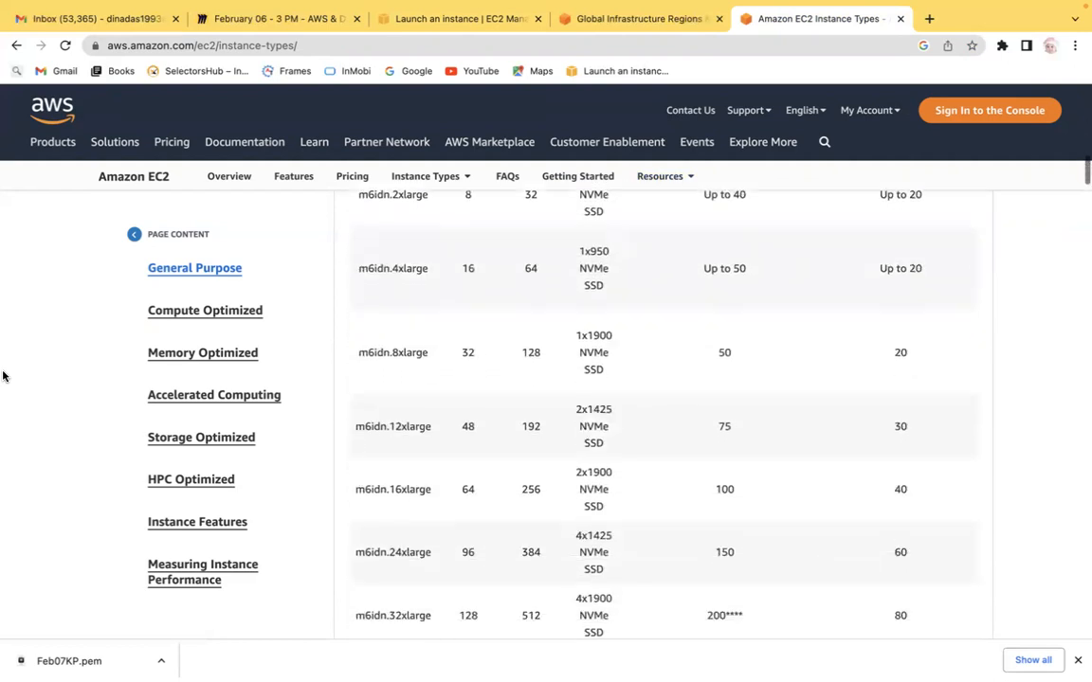
{"action": "scroll", "coordinate": [3, 377], "scroll_direction": "down", "scroll_amount": 3}
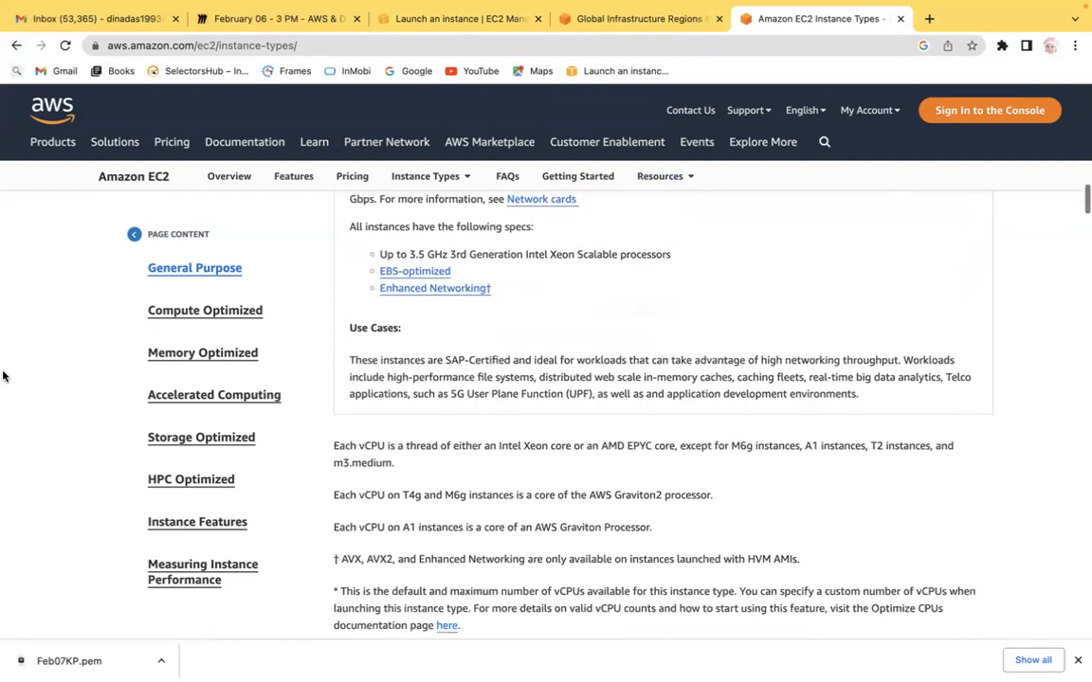
Step: Highlight key phrases in the M6in Use Cases description to explain its workloads
{"action": "left_click_drag", "start_coordinate": [350, 330], "coordinate": [438, 328]}
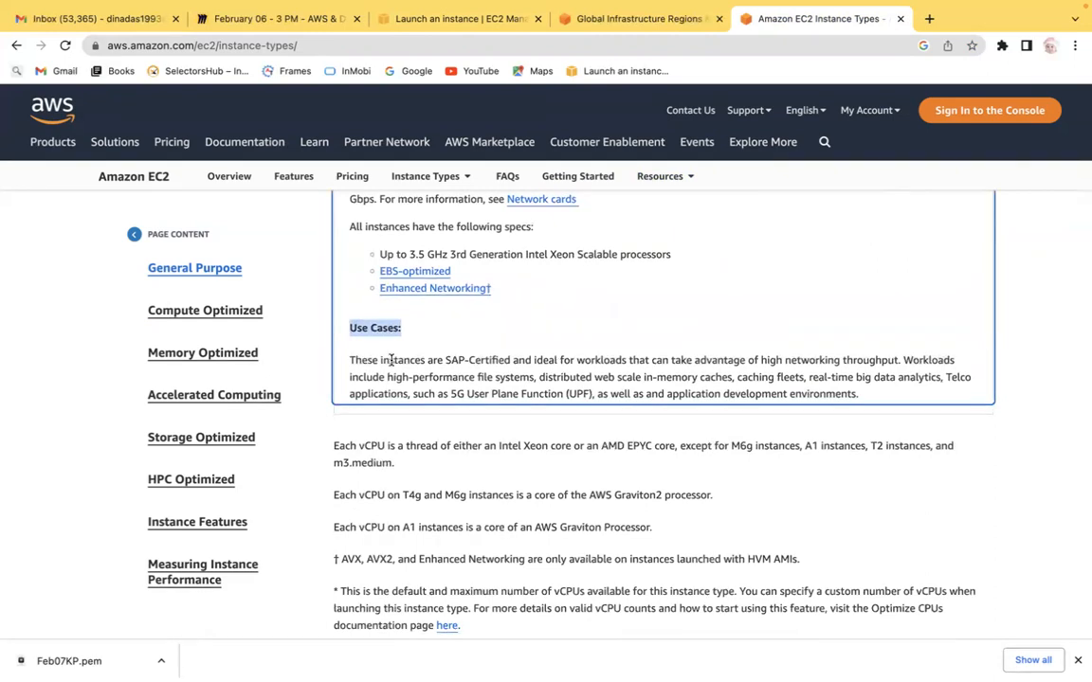
{"action": "left_click", "coordinate": [446, 360]}
{"action": "left_click_drag", "start_coordinate": [547, 360], "coordinate": [625, 360]}
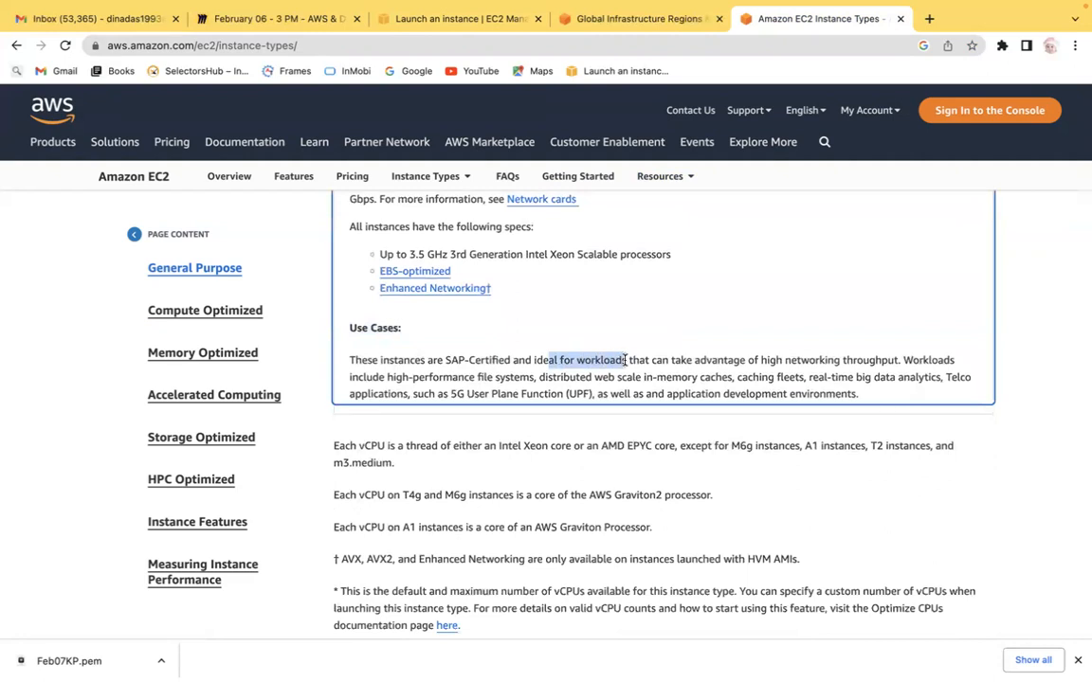
{"action": "left_click_drag", "start_coordinate": [625, 360], "coordinate": [890, 355]}
{"action": "left_click", "coordinate": [763, 362]}
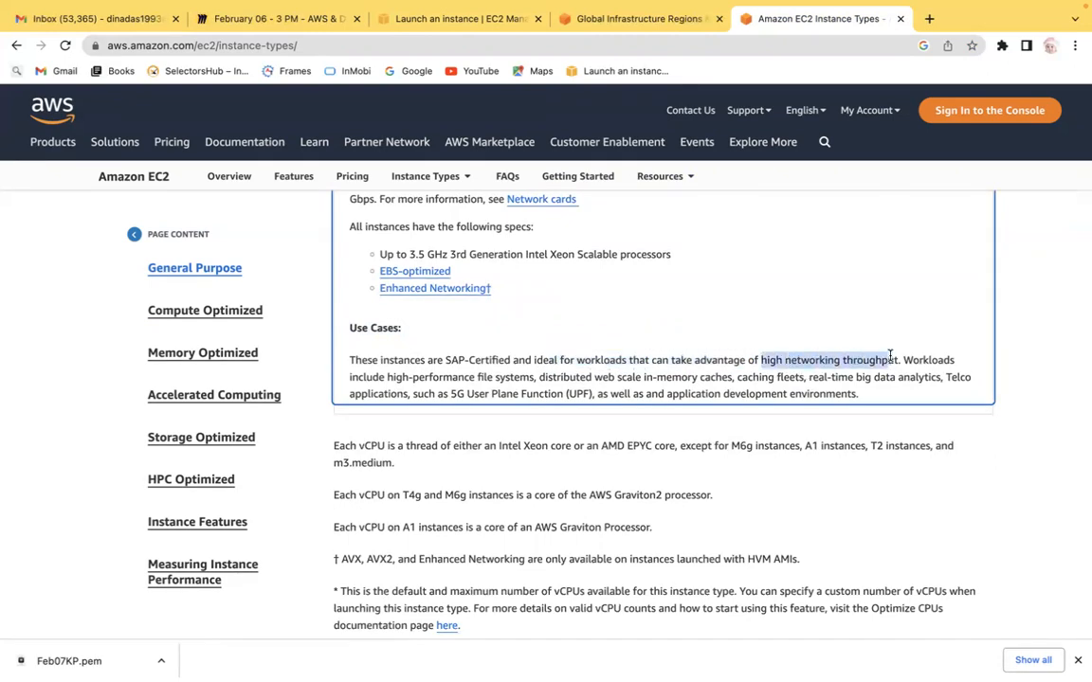
{"action": "left_click_drag", "start_coordinate": [401, 377], "coordinate": [490, 380]}
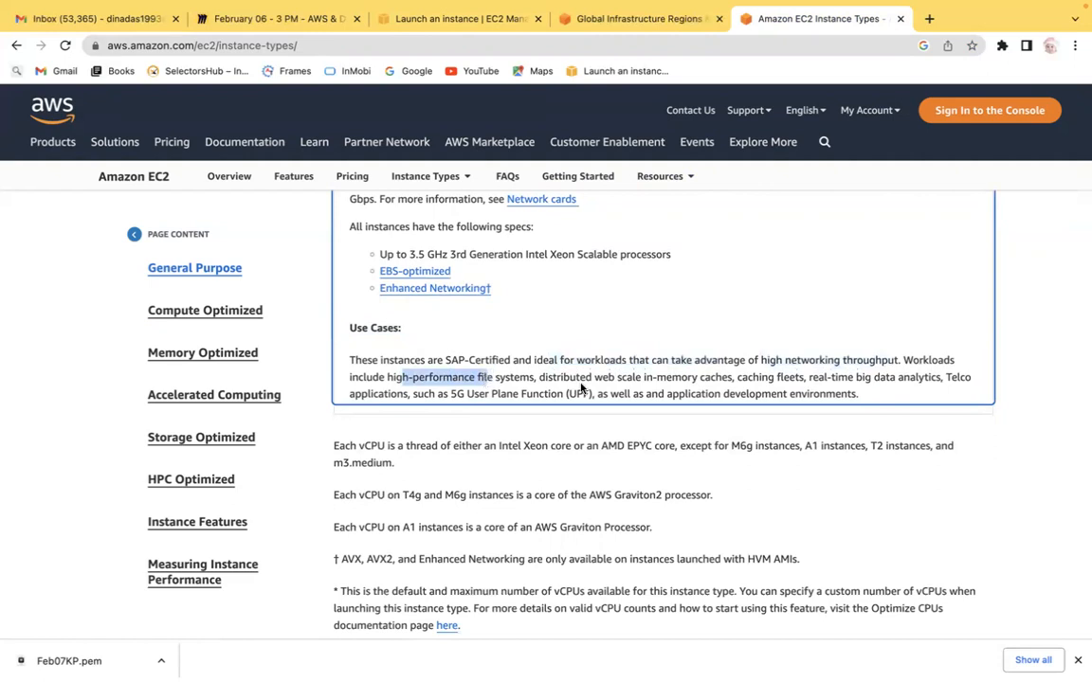
{"action": "left_click_drag", "start_coordinate": [607, 377], "coordinate": [720, 378]}
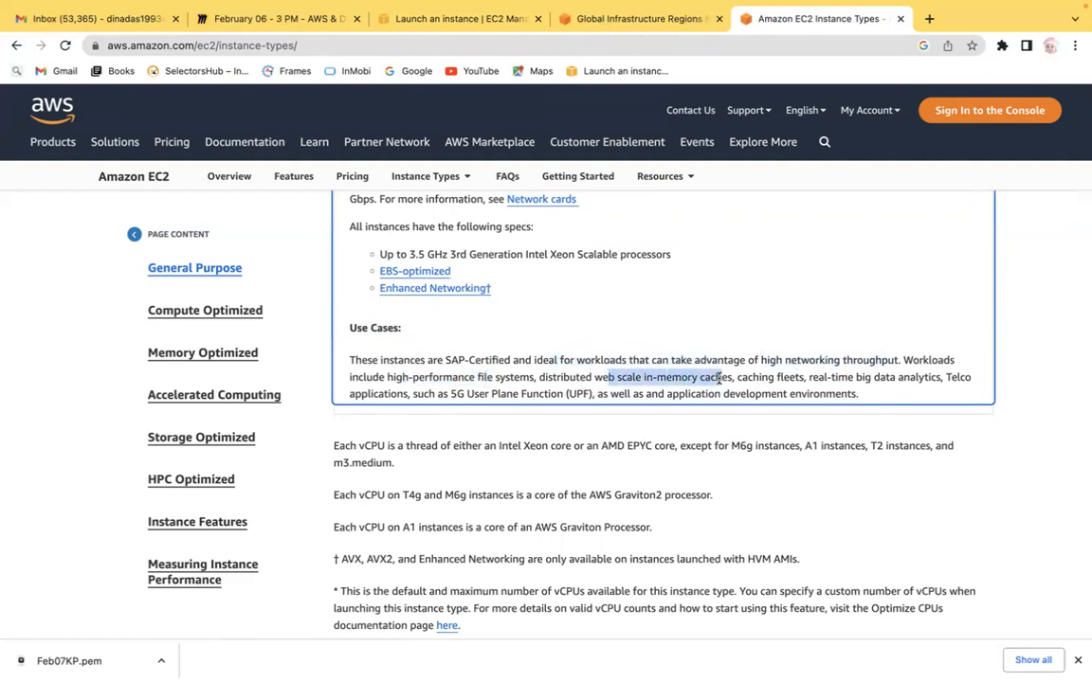
{"action": "left_click_drag", "start_coordinate": [831, 377], "coordinate": [925, 378]}
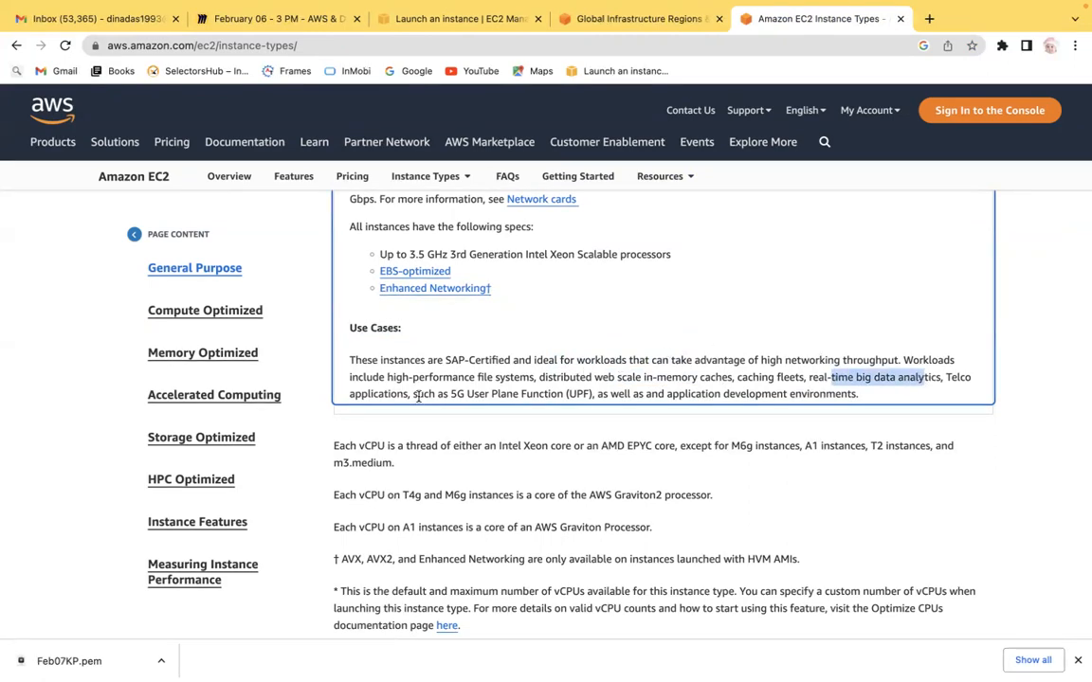
{"action": "left_click", "coordinate": [348, 400]}
{"action": "left_click_drag", "start_coordinate": [349, 399], "coordinate": [397, 396]}
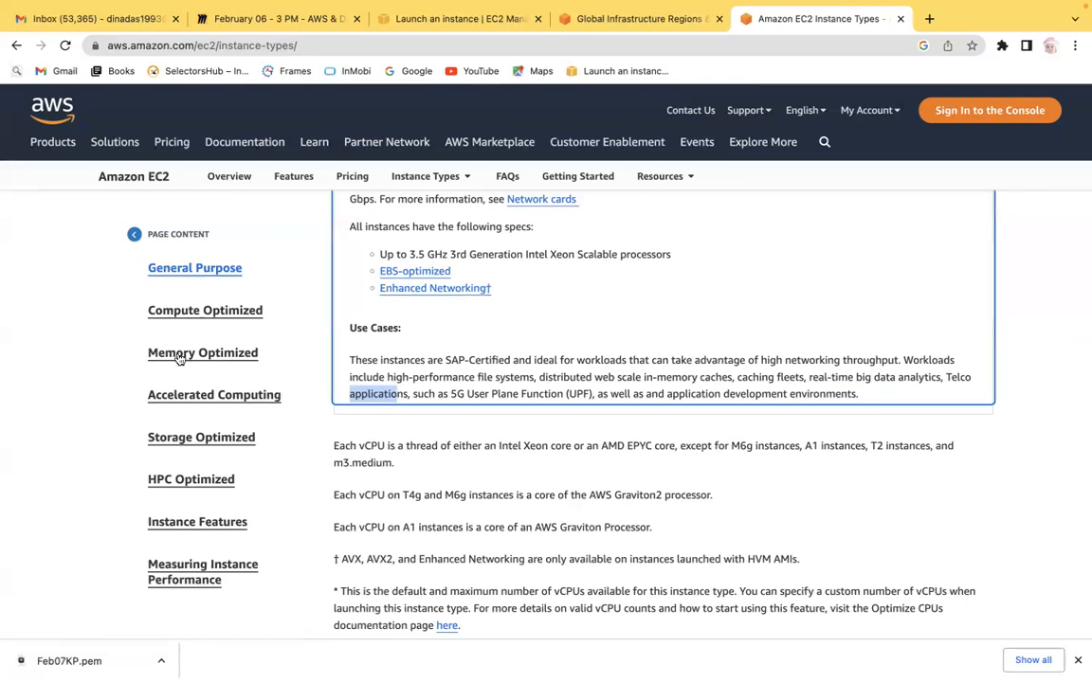
Step: Open the Compute Optimized section of the Instance Types page to review its families
{"action": "left_click", "coordinate": [54, 366]}
{"action": "scroll", "coordinate": [53, 366], "scroll_direction": "down", "scroll_amount": 1}
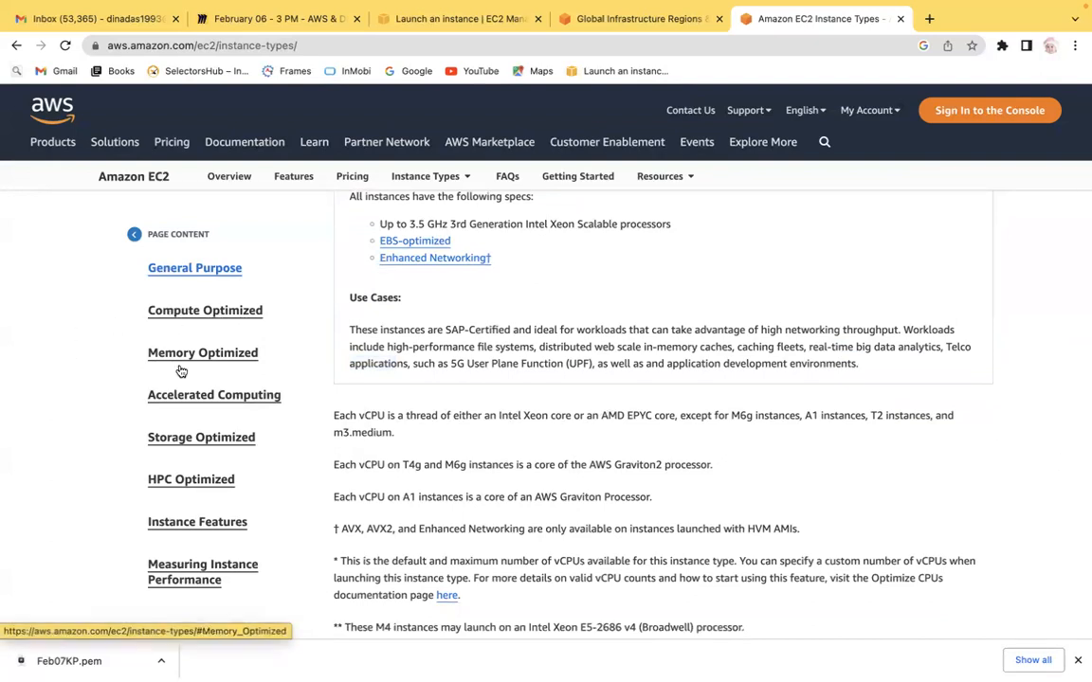
{"action": "scroll", "coordinate": [1046, 457], "scroll_direction": "down", "scroll_amount": 2}
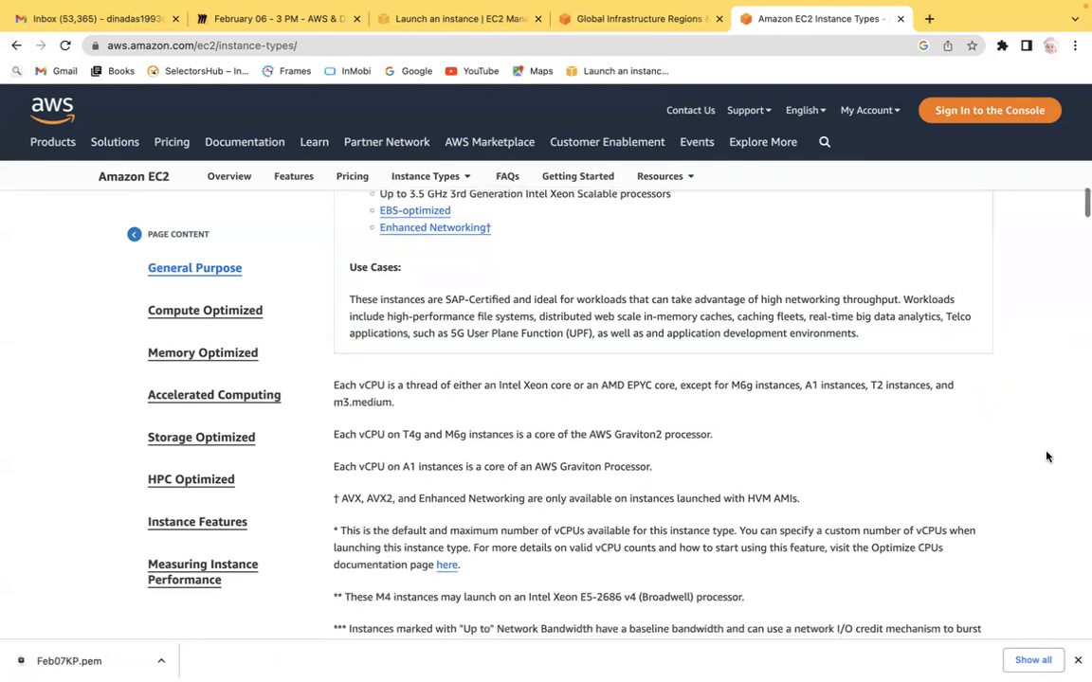
{"action": "left_click", "coordinate": [216, 314]}
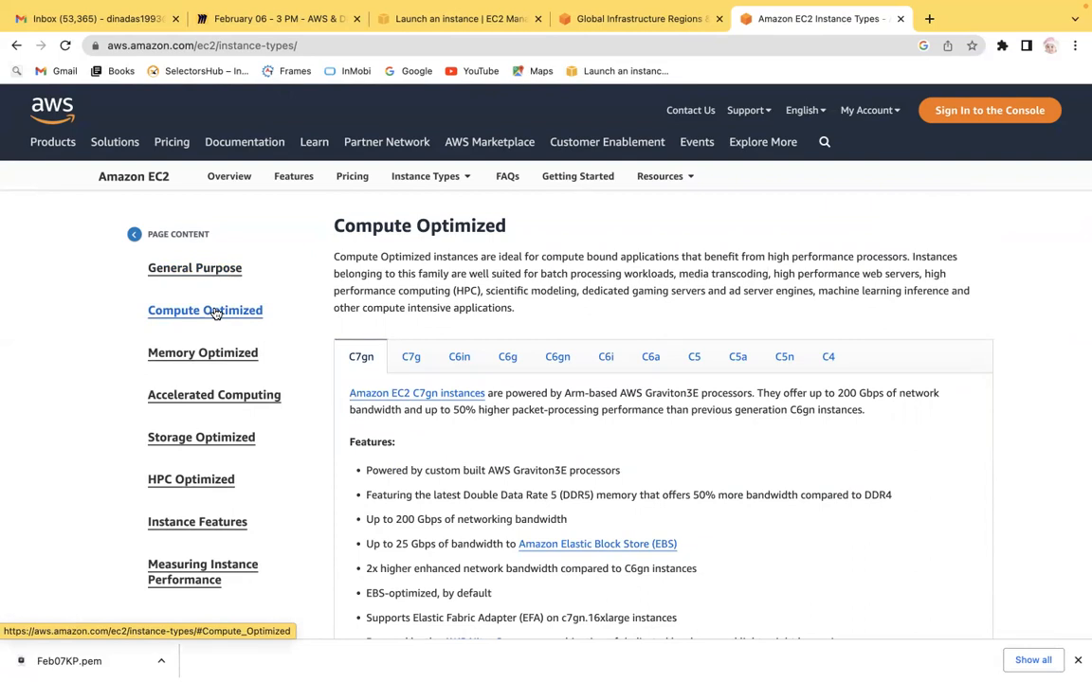
{"action": "left_click", "coordinate": [943, 487]}
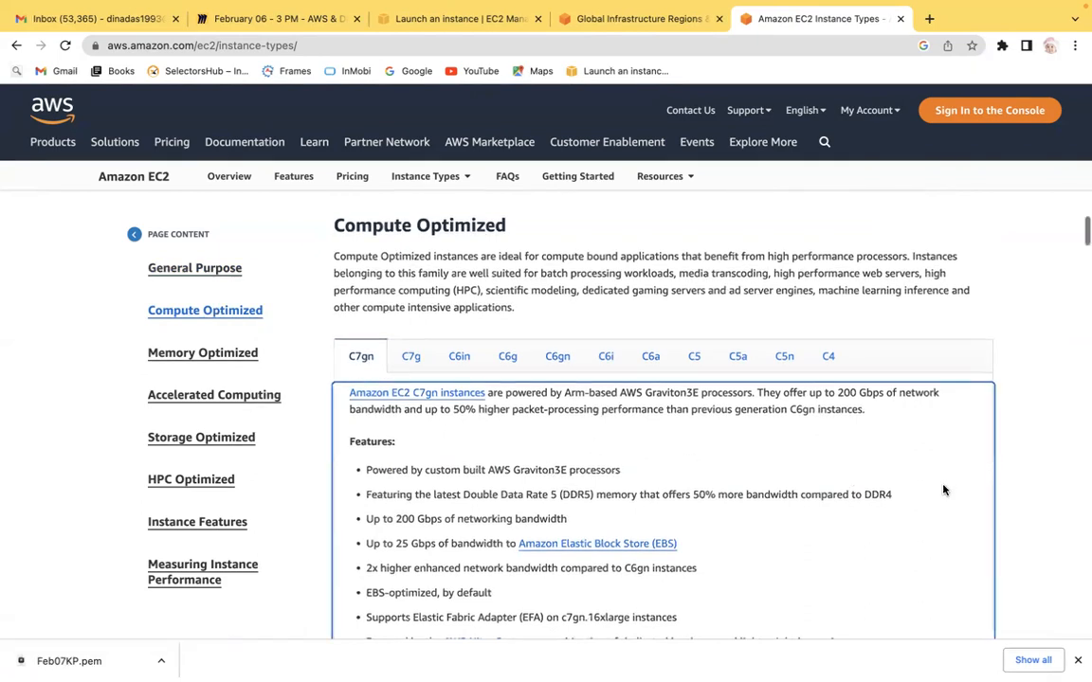
Step: Highlight the data analytics and AI/ML inference phrases in the C7gn Use Cases description
{"action": "scroll", "coordinate": [943, 490], "scroll_direction": "down", "scroll_amount": 1}
{"action": "scroll", "coordinate": [943, 490], "scroll_direction": "down", "scroll_amount": 10}
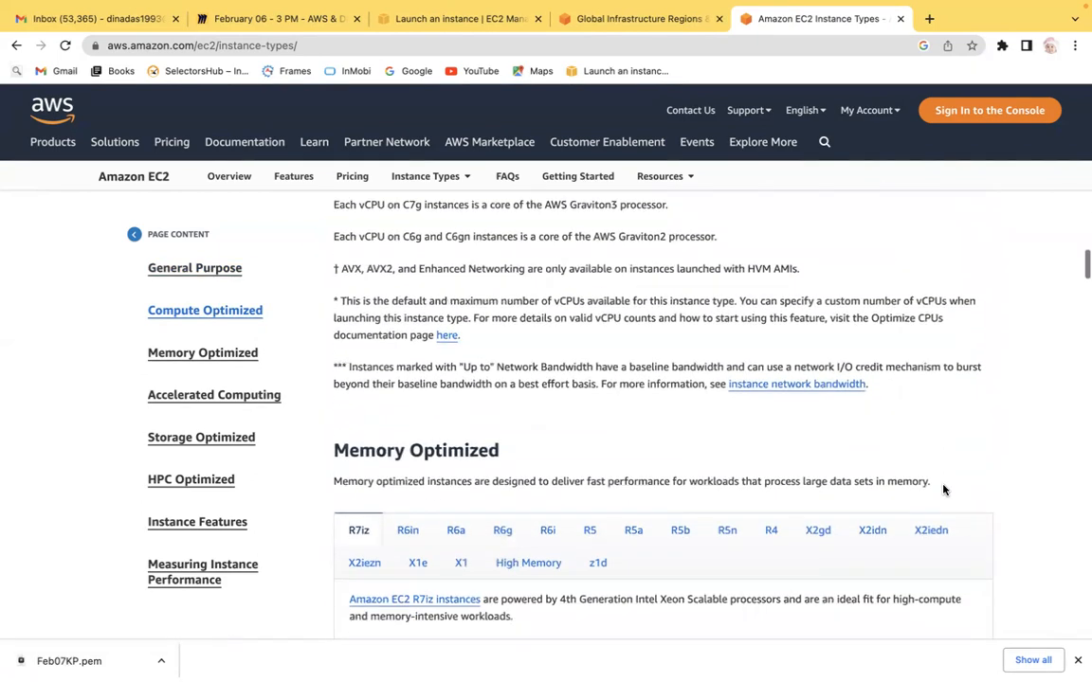
{"action": "scroll", "coordinate": [942, 490], "scroll_direction": "down", "scroll_amount": 3}
{"action": "scroll", "coordinate": [943, 490], "scroll_direction": "up", "scroll_amount": 5}
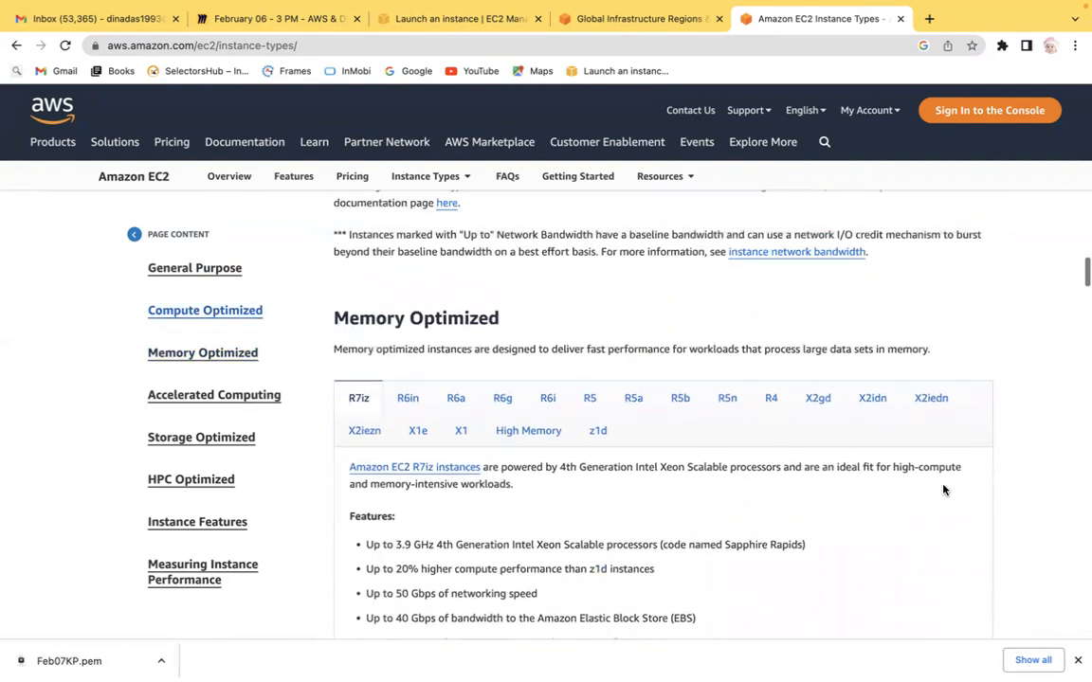
{"action": "scroll", "coordinate": [943, 490], "scroll_direction": "up", "scroll_amount": 1}
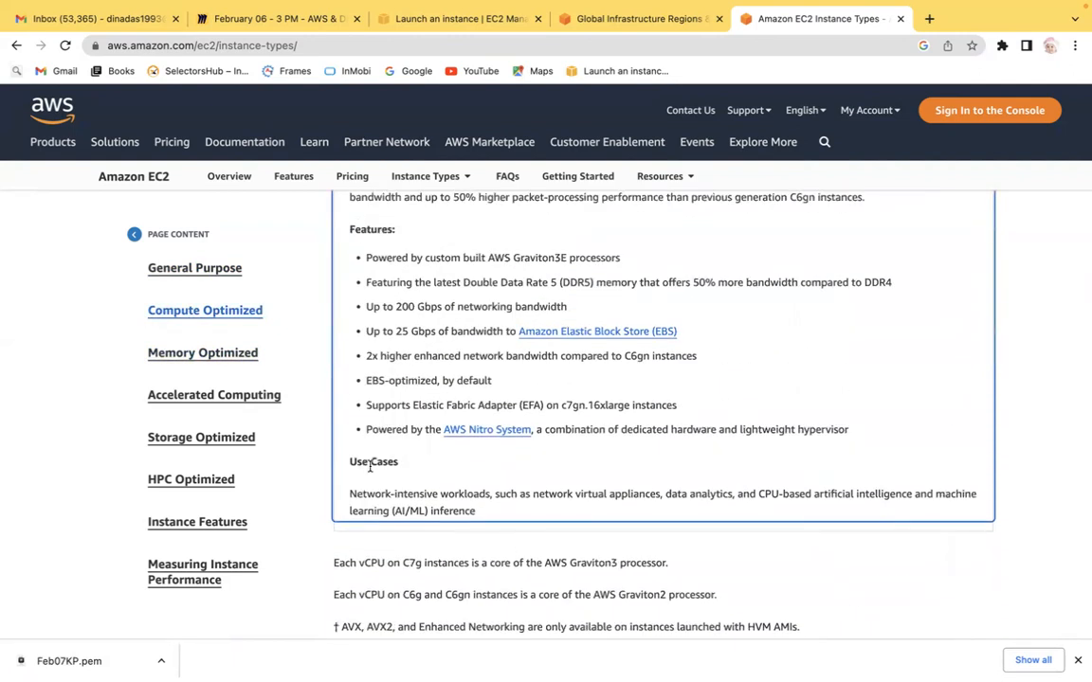
{"action": "left_click_drag", "start_coordinate": [392, 493], "coordinate": [727, 492]}
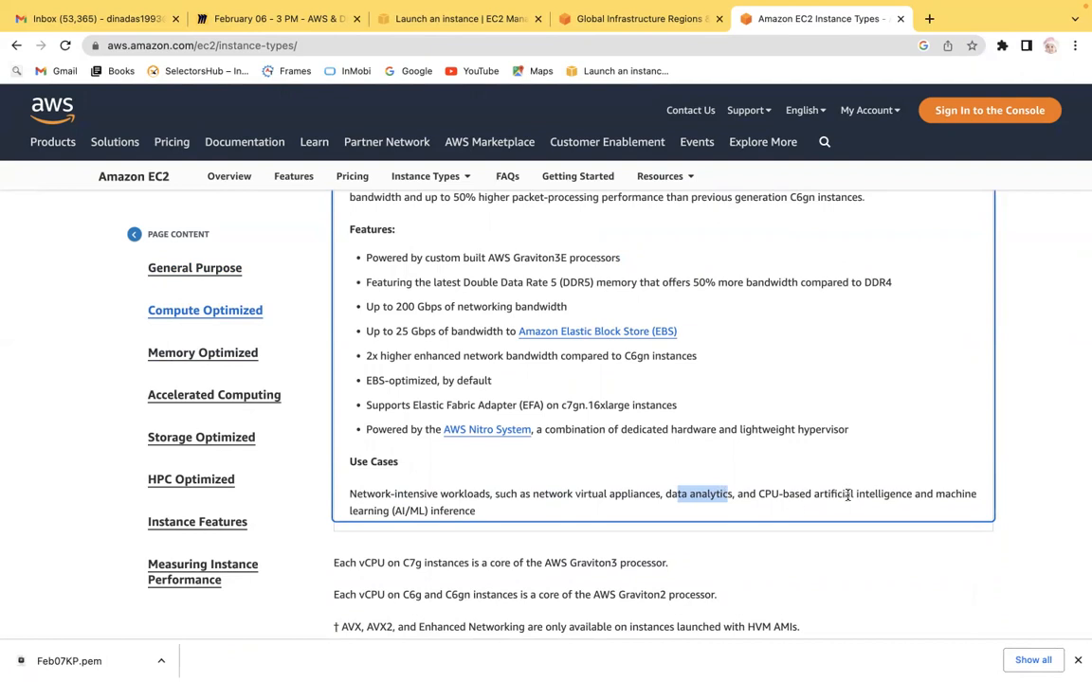
{"action": "left_click_drag", "start_coordinate": [779, 493], "coordinate": [960, 501]}
{"action": "left_click_drag", "start_coordinate": [664, 492], "coordinate": [917, 524]}
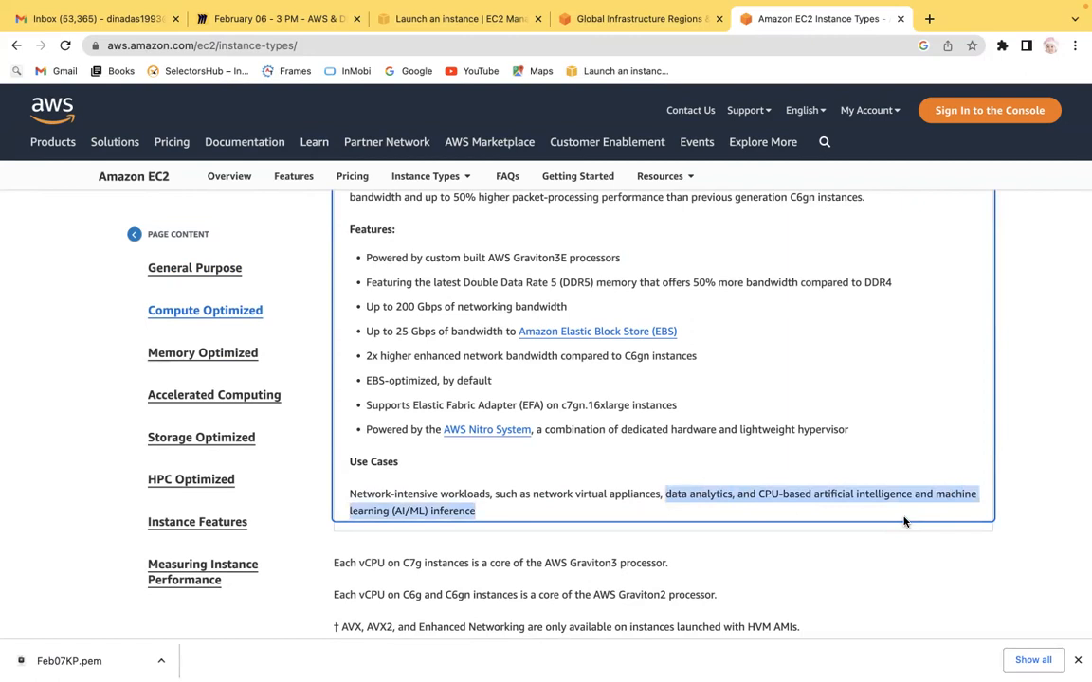
Step: Open the General Purpose section of the Instance Types page
{"action": "left_click", "coordinate": [1033, 327]}
{"action": "scroll", "coordinate": [1034, 328], "scroll_direction": "up", "scroll_amount": 3}
{"action": "scroll", "coordinate": [1034, 328], "scroll_direction": "up", "scroll_amount": 1}
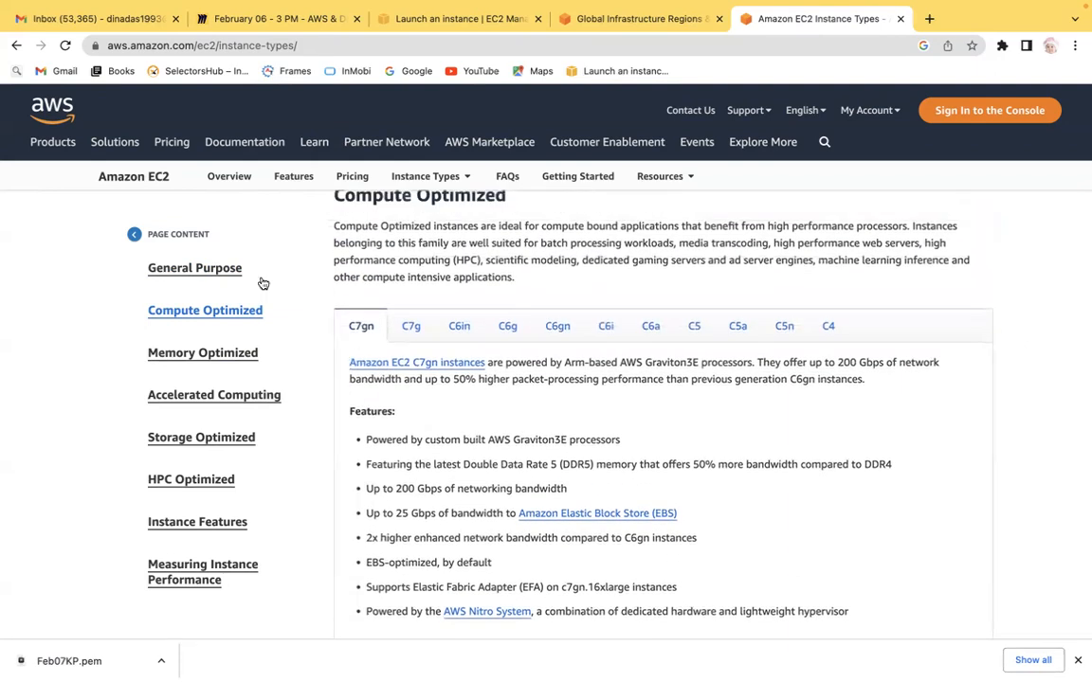
{"action": "left_click", "coordinate": [219, 269]}
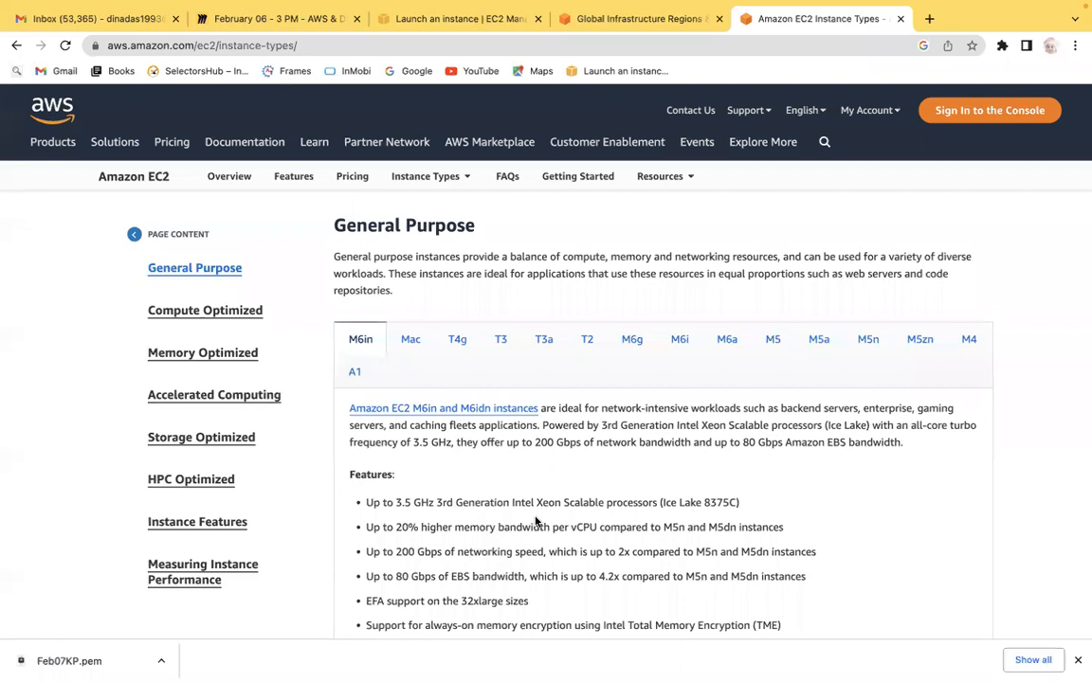
Step: Highlight the high-performance file systems and big data analytics phrases in the M6in Use Cases
{"action": "scroll", "coordinate": [726, 496], "scroll_direction": "down", "scroll_amount": 2}
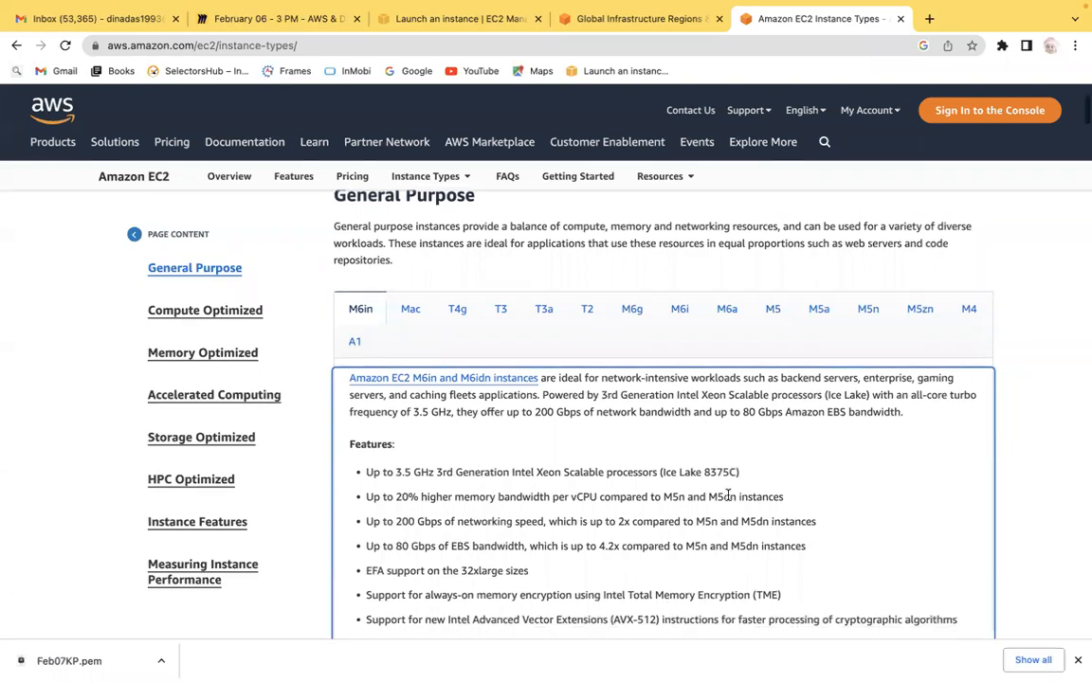
{"action": "scroll", "coordinate": [728, 494], "scroll_direction": "down", "scroll_amount": 10}
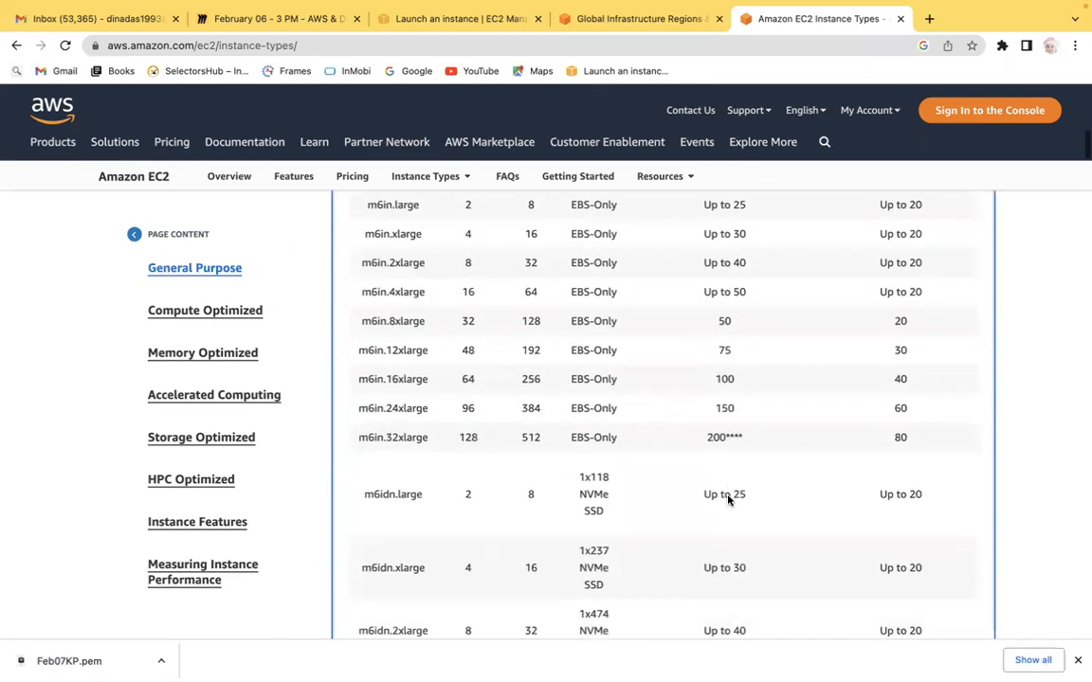
{"action": "scroll", "coordinate": [728, 500], "scroll_direction": "down", "scroll_amount": 10}
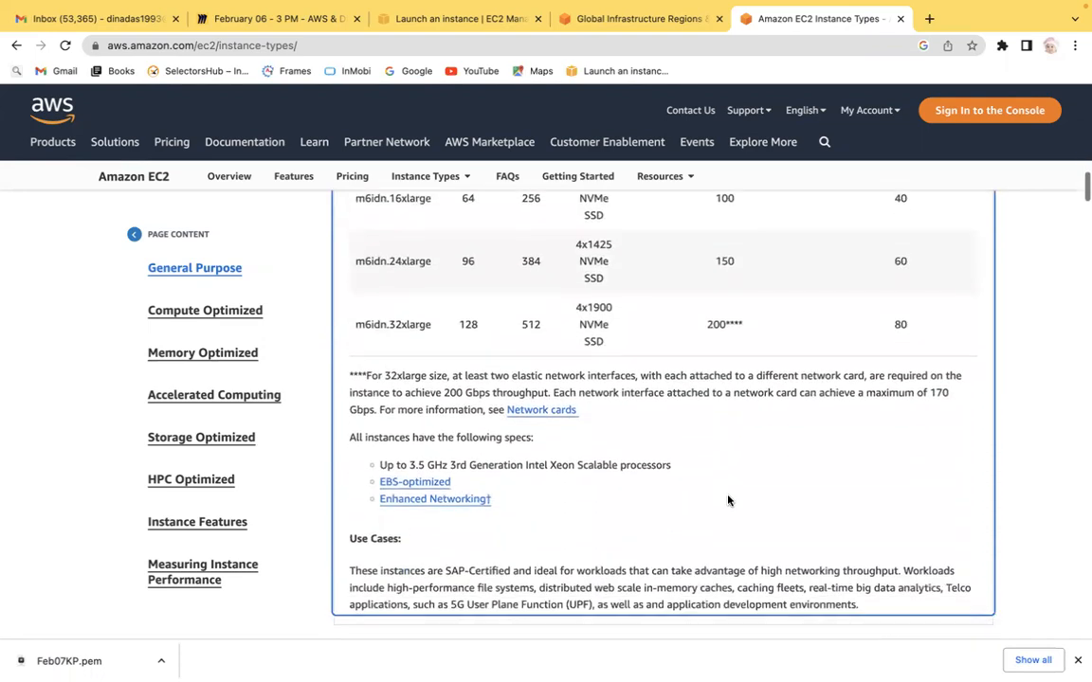
{"action": "scroll", "coordinate": [728, 500], "scroll_direction": "down", "scroll_amount": 1}
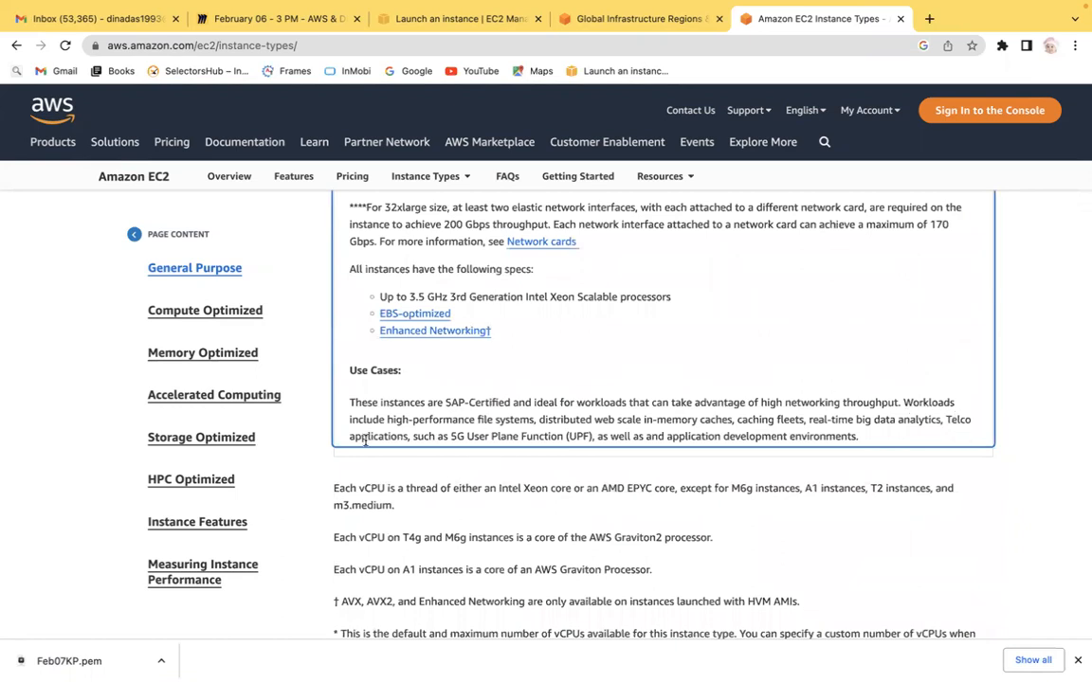
{"action": "left_click_drag", "start_coordinate": [365, 432], "coordinate": [532, 418]}
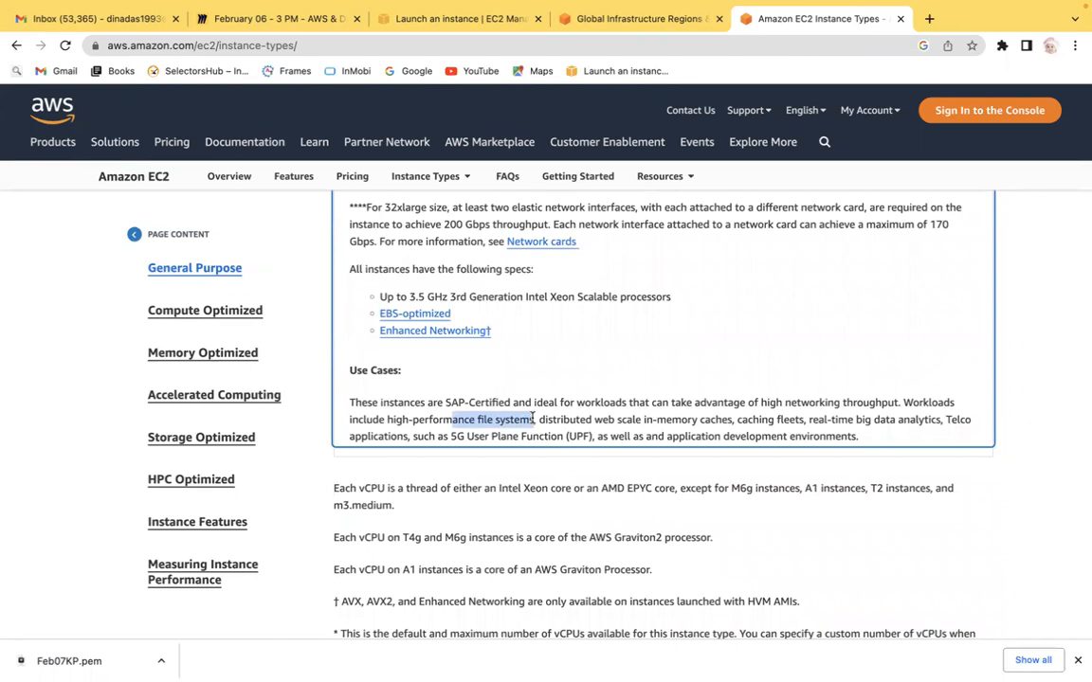
{"action": "left_click", "coordinate": [857, 421]}
{"action": "left_click_drag", "start_coordinate": [857, 420], "coordinate": [934, 417]}
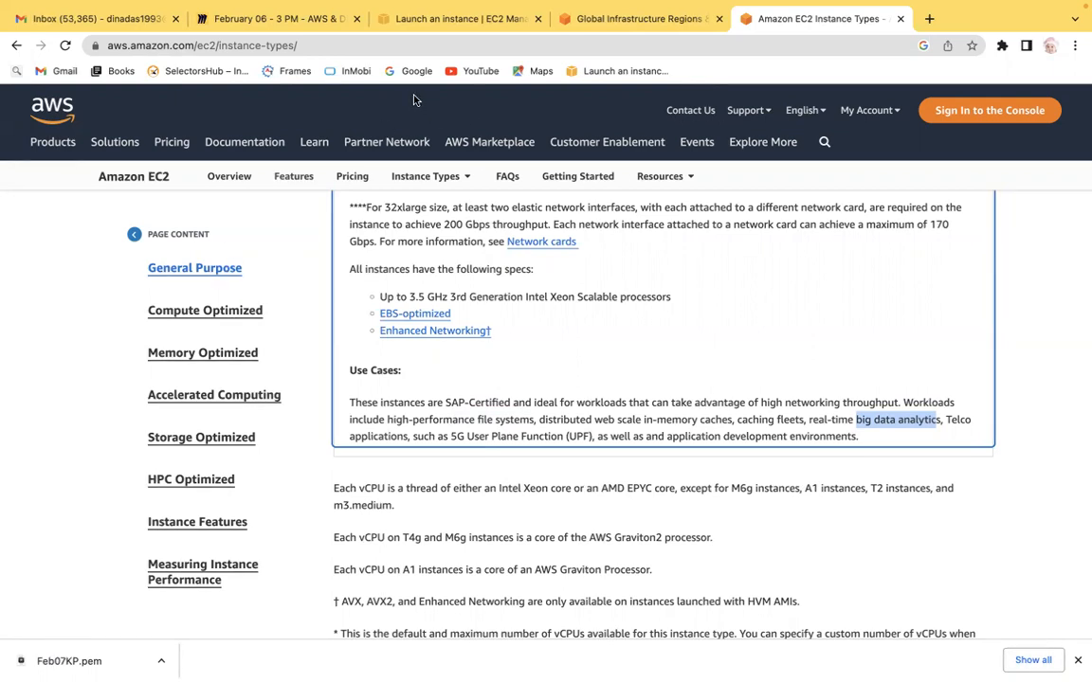
Step: Open the Compute Optimized section again and scroll to the C7gn Use Cases
{"action": "left_click", "coordinate": [219, 312]}
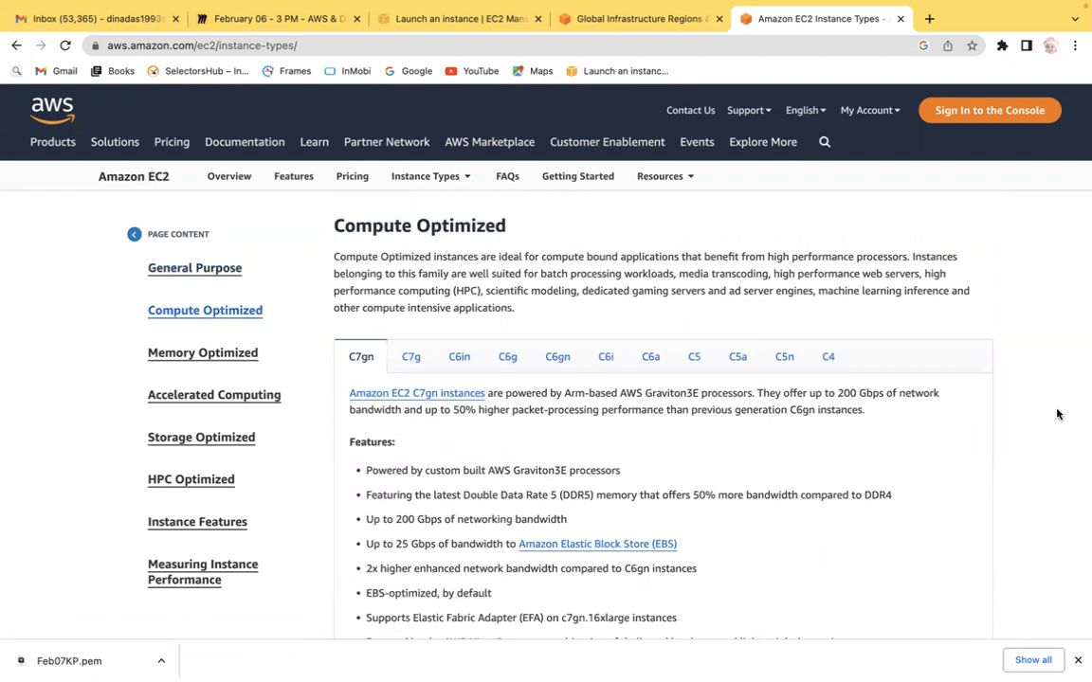
{"action": "scroll", "coordinate": [1058, 414], "scroll_direction": "down", "scroll_amount": 1}
{"action": "scroll", "coordinate": [1058, 415], "scroll_direction": "down", "scroll_amount": 3}
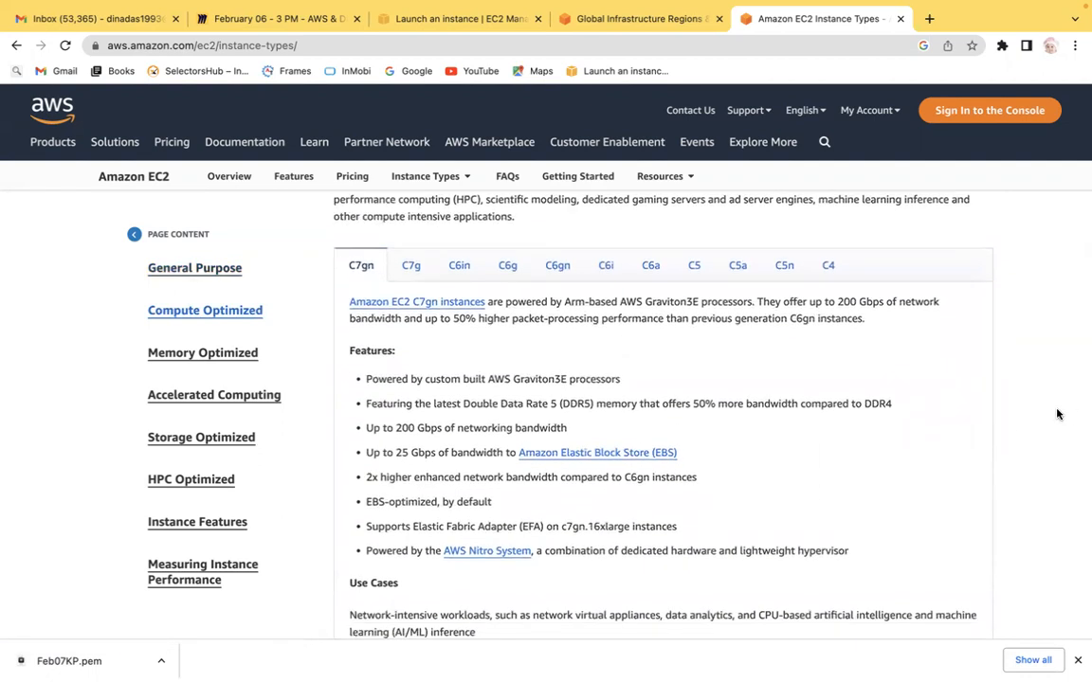
{"action": "scroll", "coordinate": [1058, 414], "scroll_direction": "down", "scroll_amount": 2}
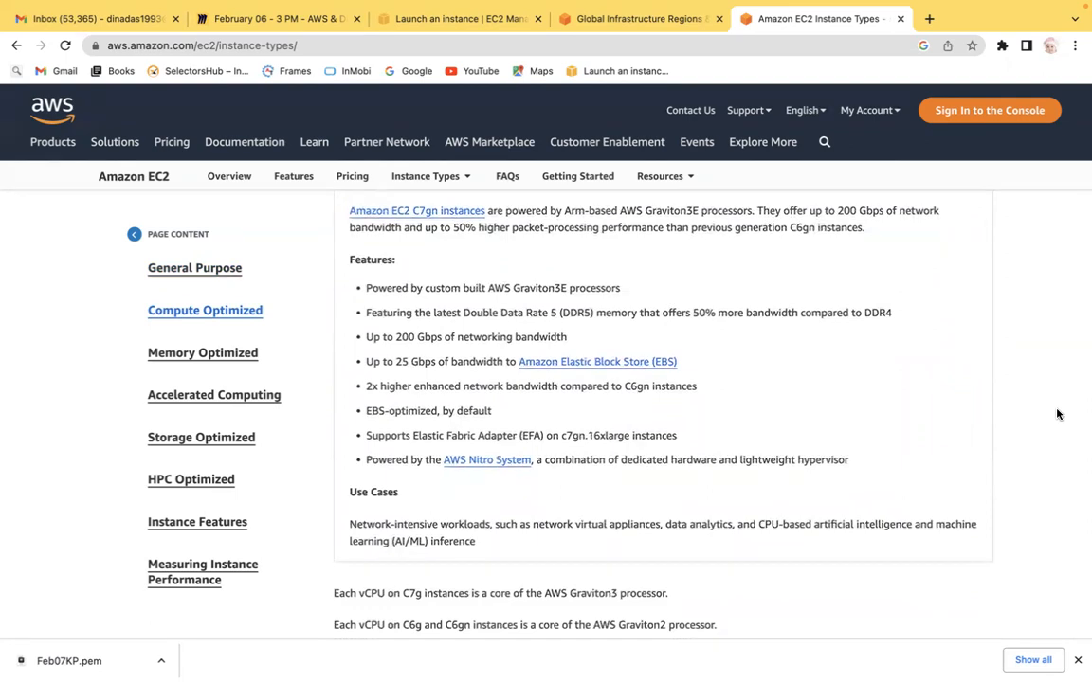
{"action": "scroll", "coordinate": [1057, 414], "scroll_direction": "down", "scroll_amount": 1}
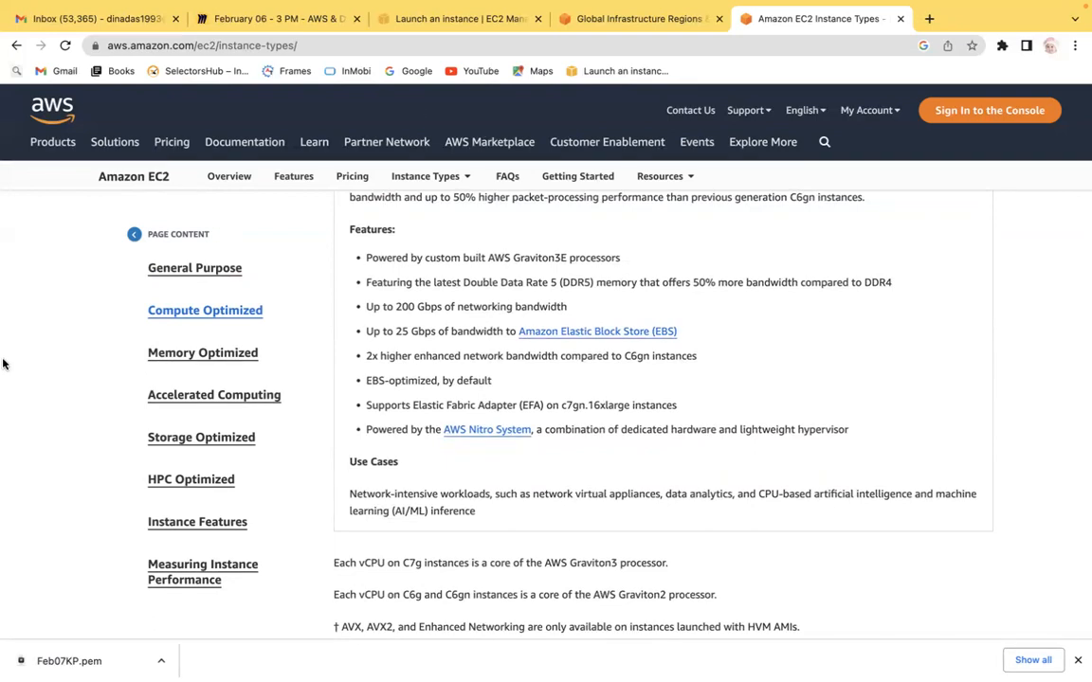
{"action": "scroll", "coordinate": [42, 372], "scroll_direction": "down", "scroll_amount": 1}
Step: Open the Memory Optimized section and highlight the financial workloads phrase in the R7iz Use Cases
{"action": "left_click", "coordinate": [184, 360]}
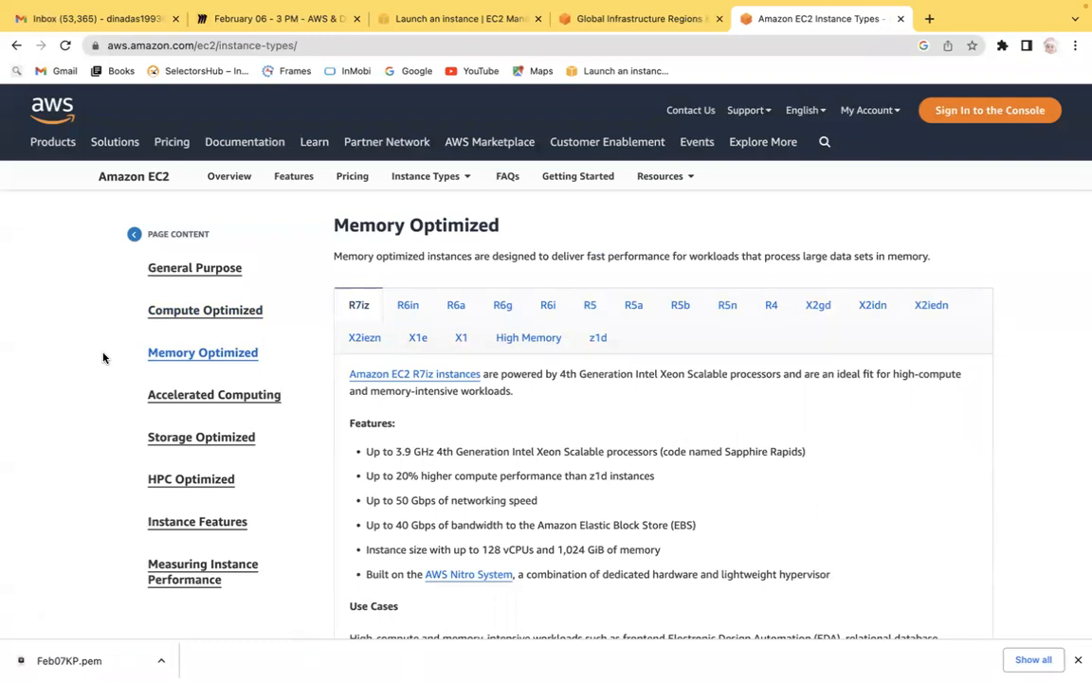
{"action": "scroll", "coordinate": [104, 358], "scroll_direction": "down", "scroll_amount": 3}
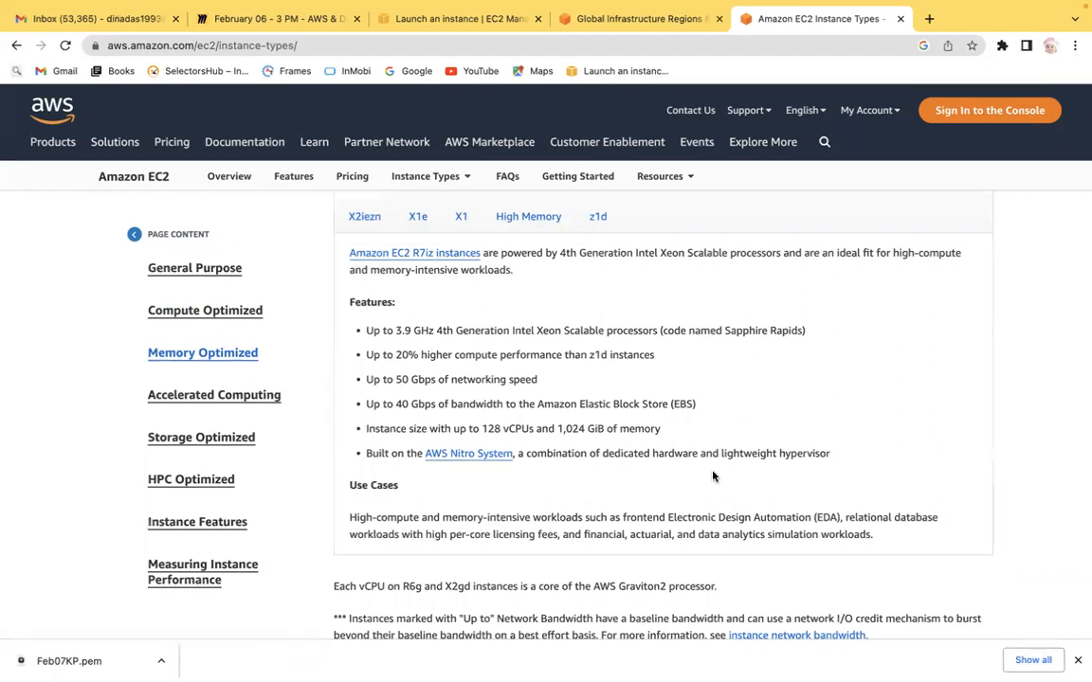
{"action": "left_click", "coordinate": [842, 517]}
{"action": "left_click_drag", "start_coordinate": [841, 518], "coordinate": [626, 534]}
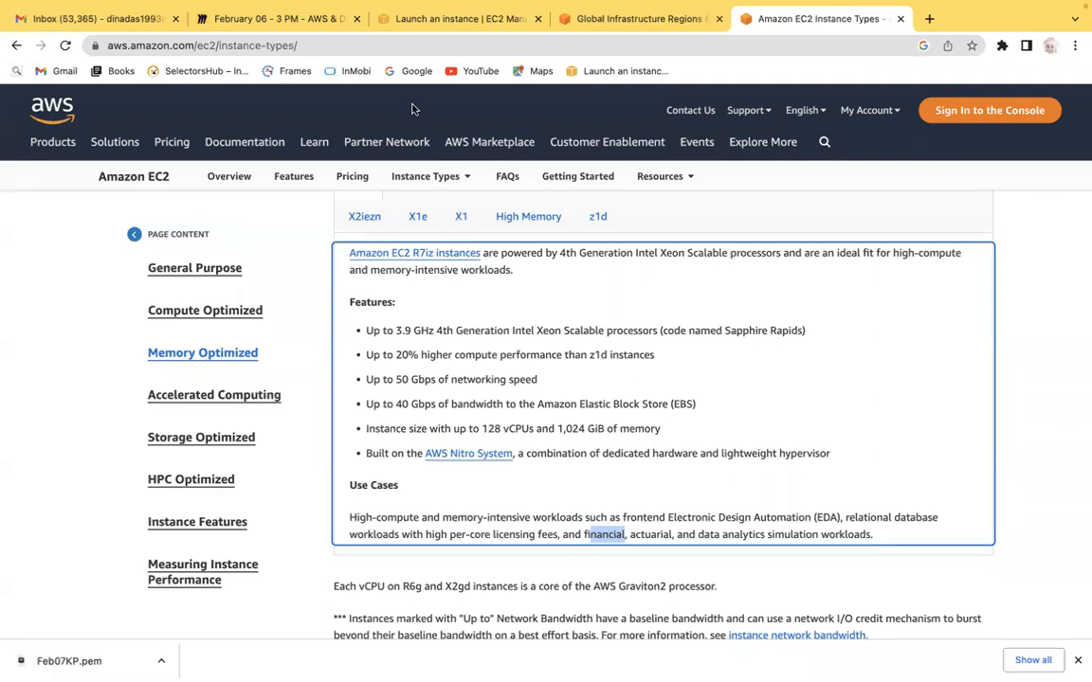
{"action": "left_click", "coordinate": [3, 429]}
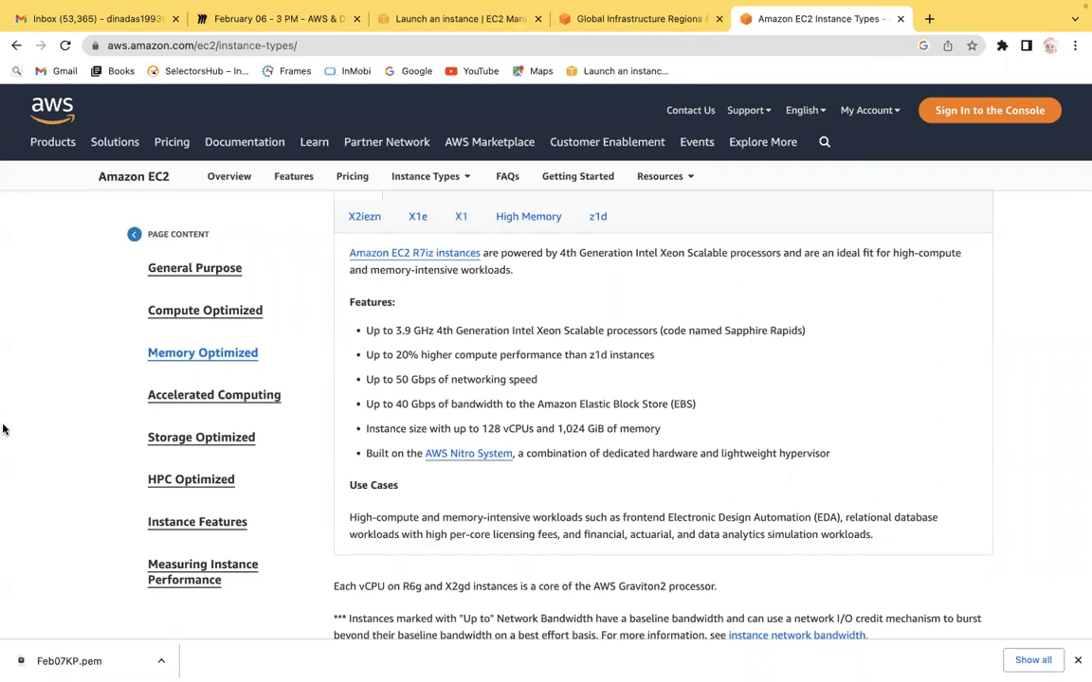
Step: Highlight fluid dynamics, autonomous vehicles and speech recognition in the Accelerated Computing P4d Use Cases
{"action": "scroll", "coordinate": [3, 429], "scroll_direction": "down", "scroll_amount": 1}
{"action": "scroll", "coordinate": [2, 429], "scroll_direction": "down", "scroll_amount": 2}
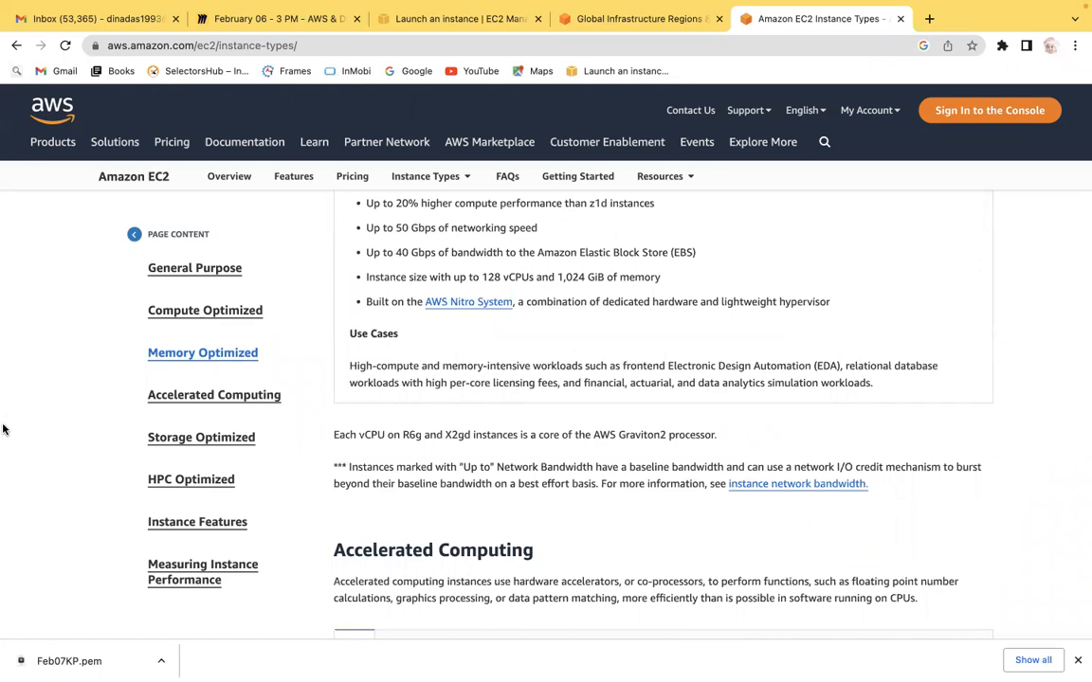
{"action": "scroll", "coordinate": [2, 429], "scroll_direction": "down", "scroll_amount": 5}
{"action": "scroll", "coordinate": [3, 429], "scroll_direction": "down", "scroll_amount": 8}
{"action": "scroll", "coordinate": [3, 429], "scroll_direction": "down", "scroll_amount": 4}
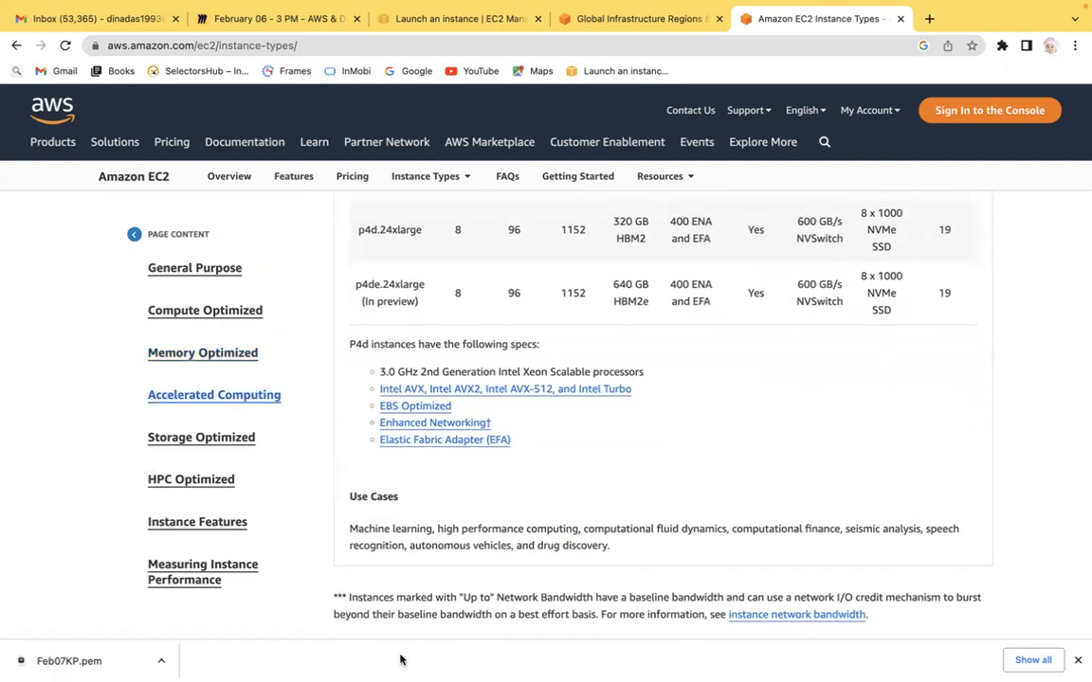
{"action": "left_click", "coordinate": [650, 529]}
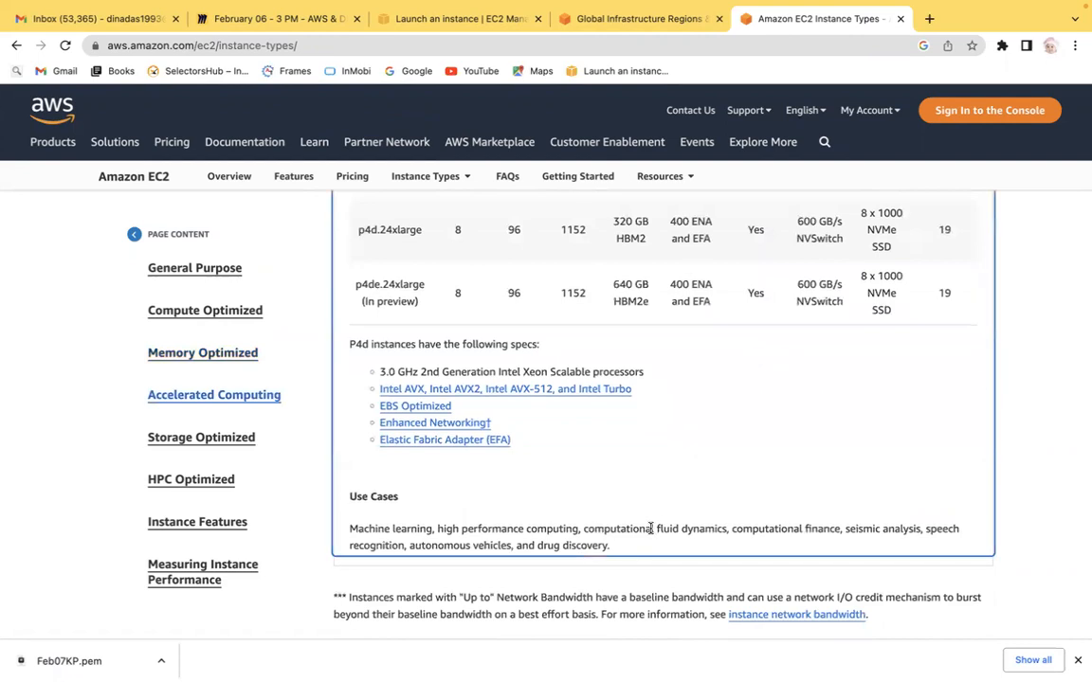
{"action": "left_click_drag", "start_coordinate": [650, 529], "coordinate": [726, 530]}
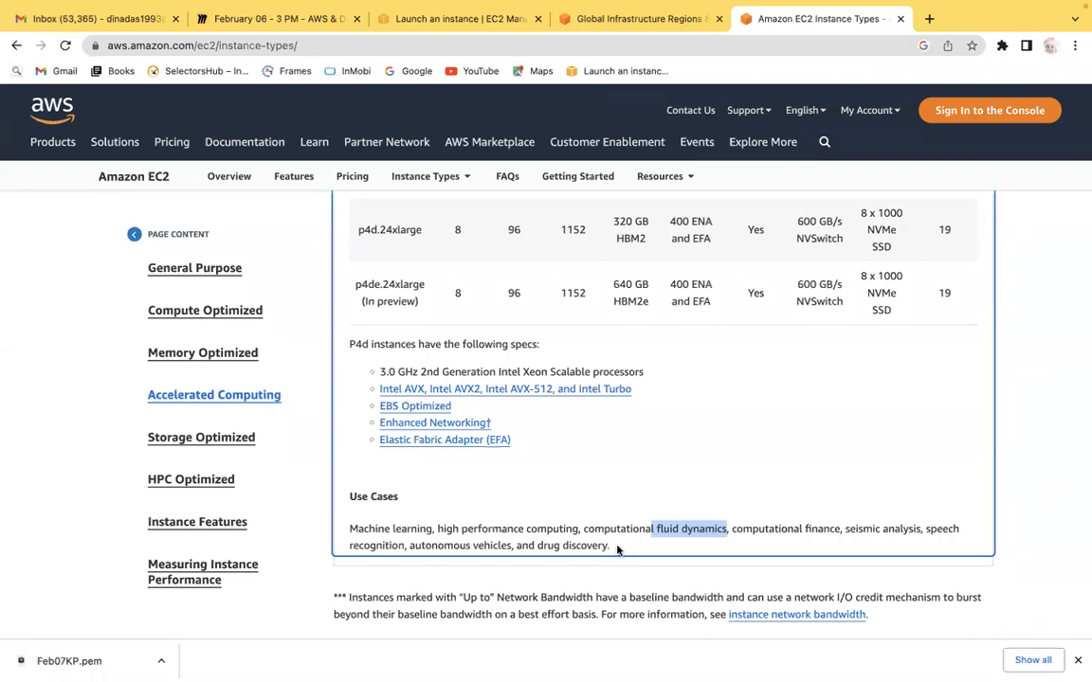
{"action": "left_click_drag", "start_coordinate": [453, 546], "coordinate": [521, 546]}
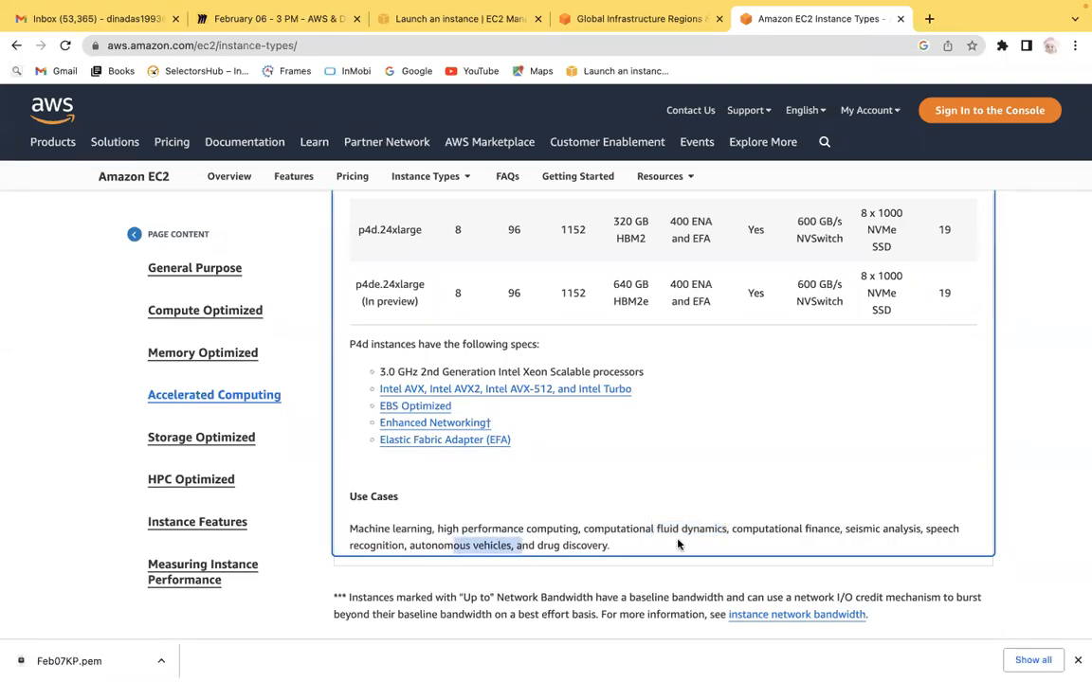
{"action": "left_click_drag", "start_coordinate": [363, 546], "coordinate": [401, 544]}
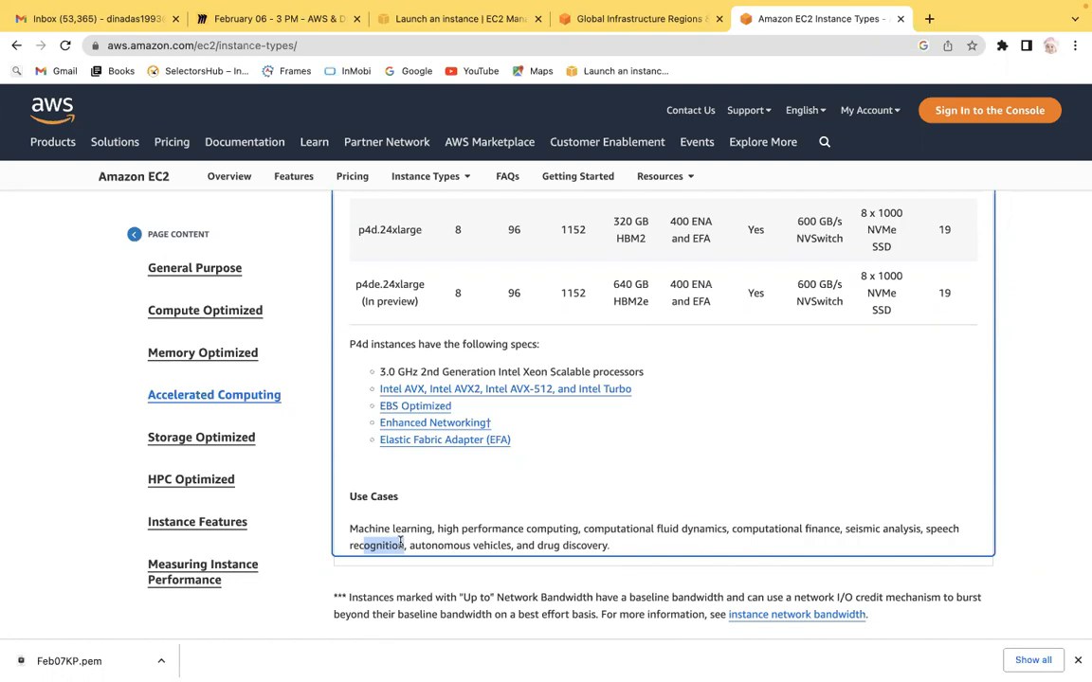
{"action": "left_click", "coordinate": [60, 470]}
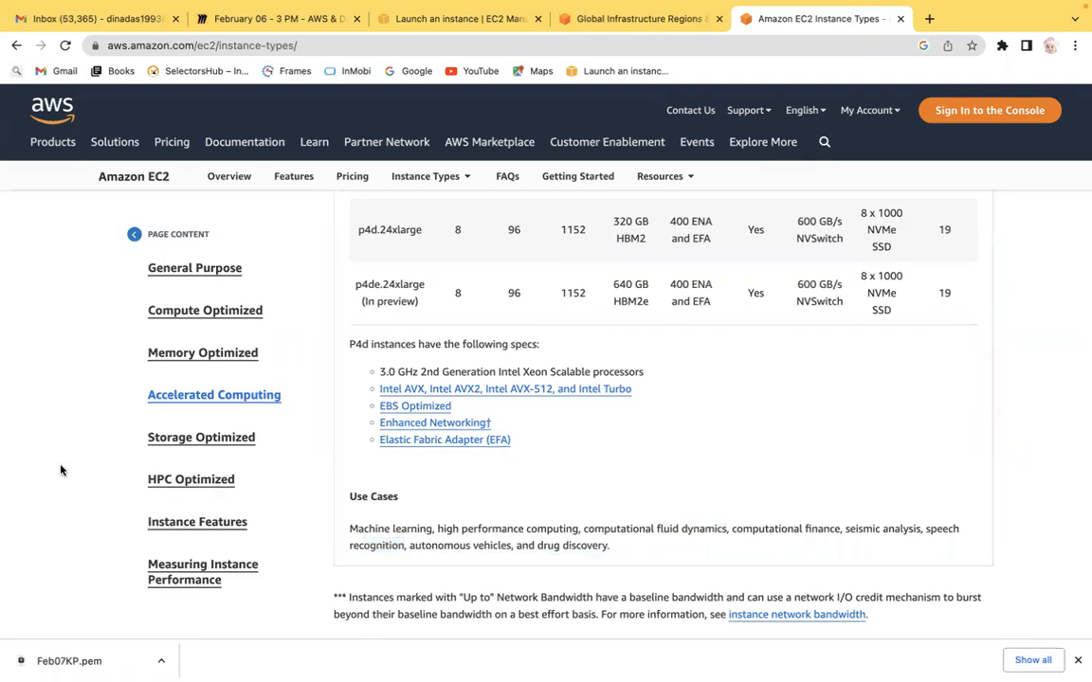
Step: Highlight the database workload phrases in the Storage Optimized Im4gn Use Cases, then open the HPC Optimized section
{"action": "scroll", "coordinate": [61, 470], "scroll_direction": "down", "scroll_amount": 5}
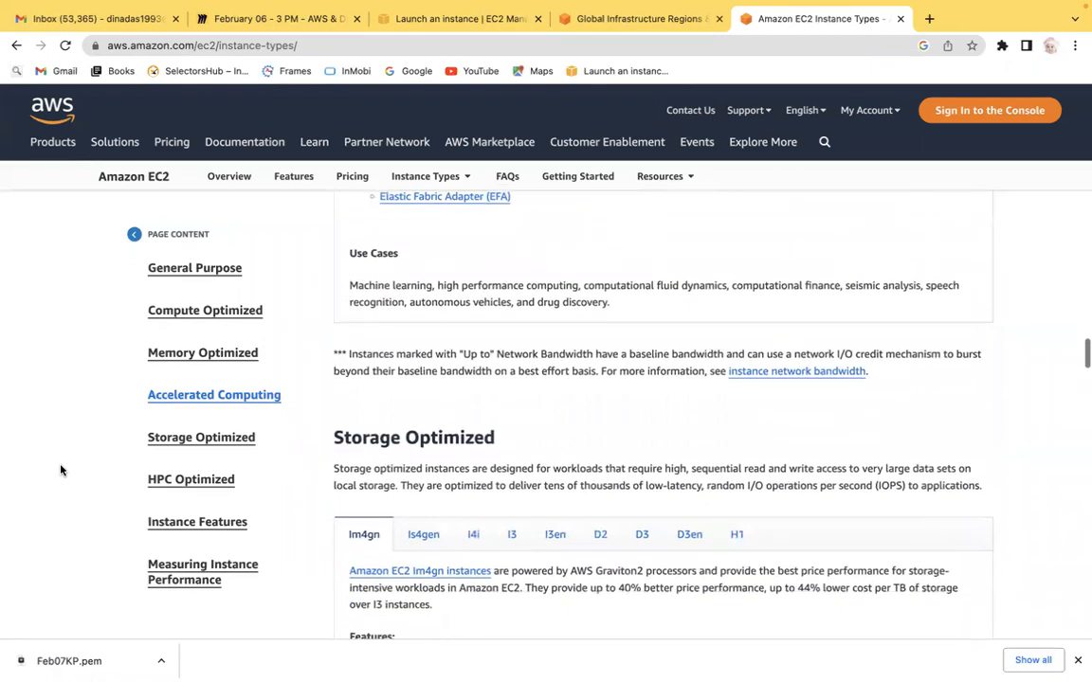
{"action": "scroll", "coordinate": [60, 471], "scroll_direction": "down", "scroll_amount": 5}
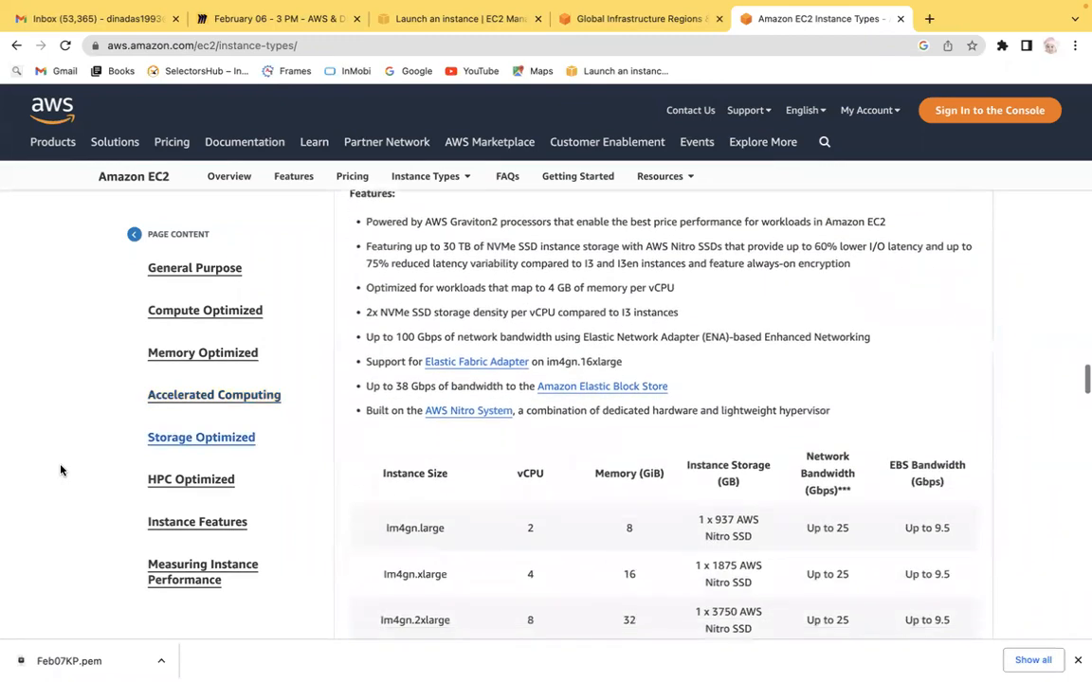
{"action": "scroll", "coordinate": [60, 470], "scroll_direction": "down", "scroll_amount": 3}
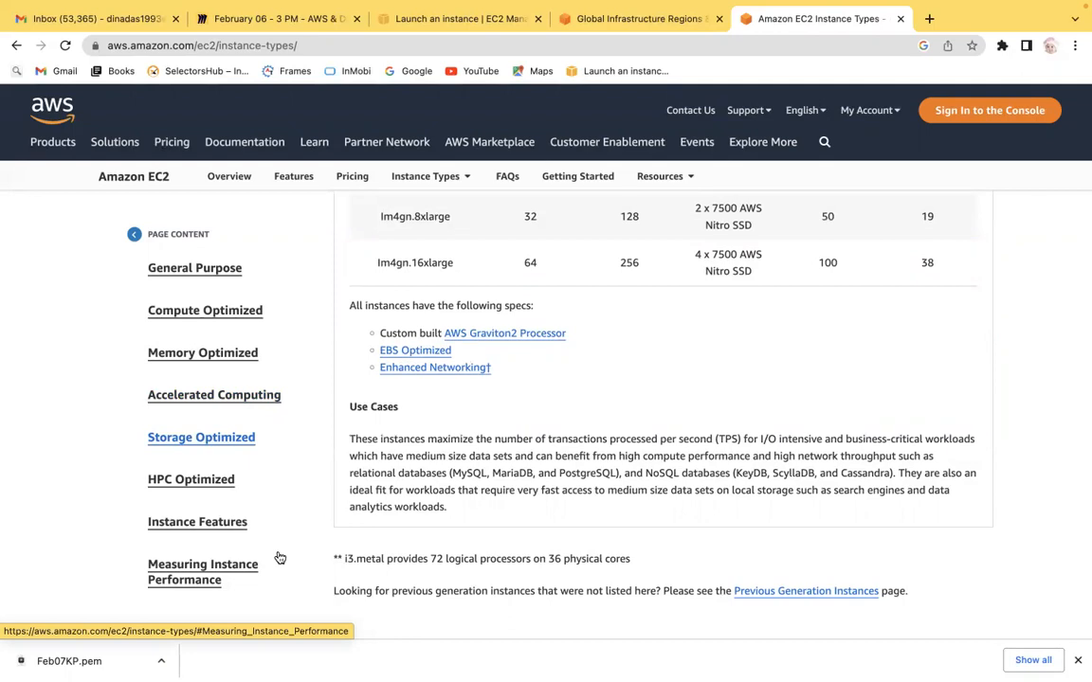
{"action": "left_click_drag", "start_coordinate": [450, 473], "coordinate": [618, 473]}
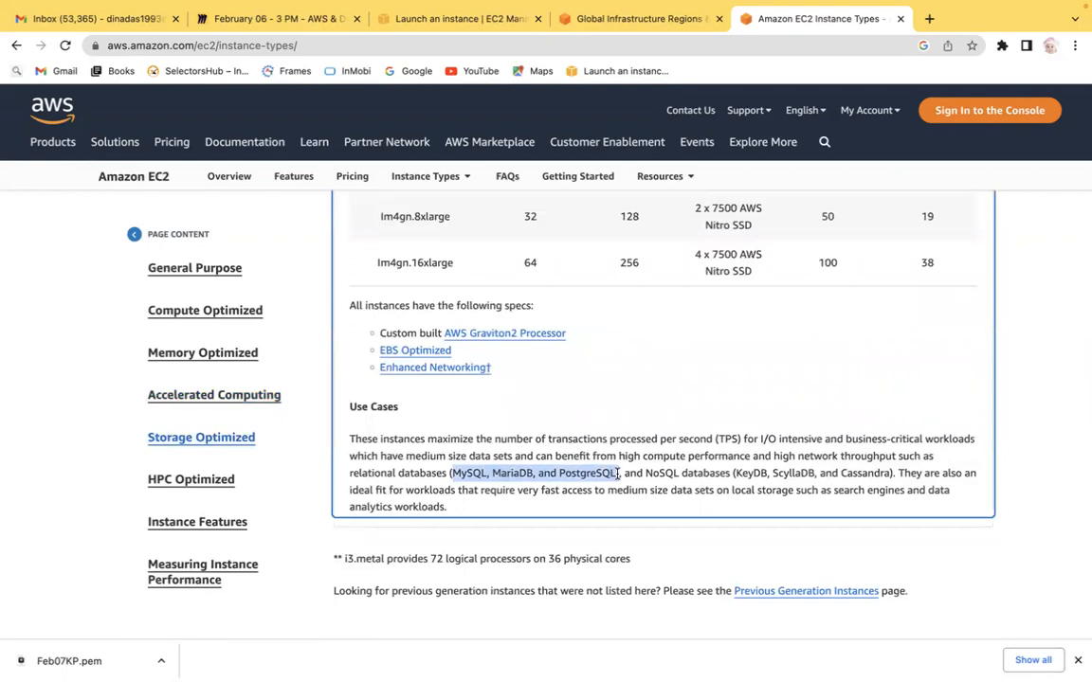
{"action": "left_click_drag", "start_coordinate": [773, 473], "coordinate": [760, 439]}
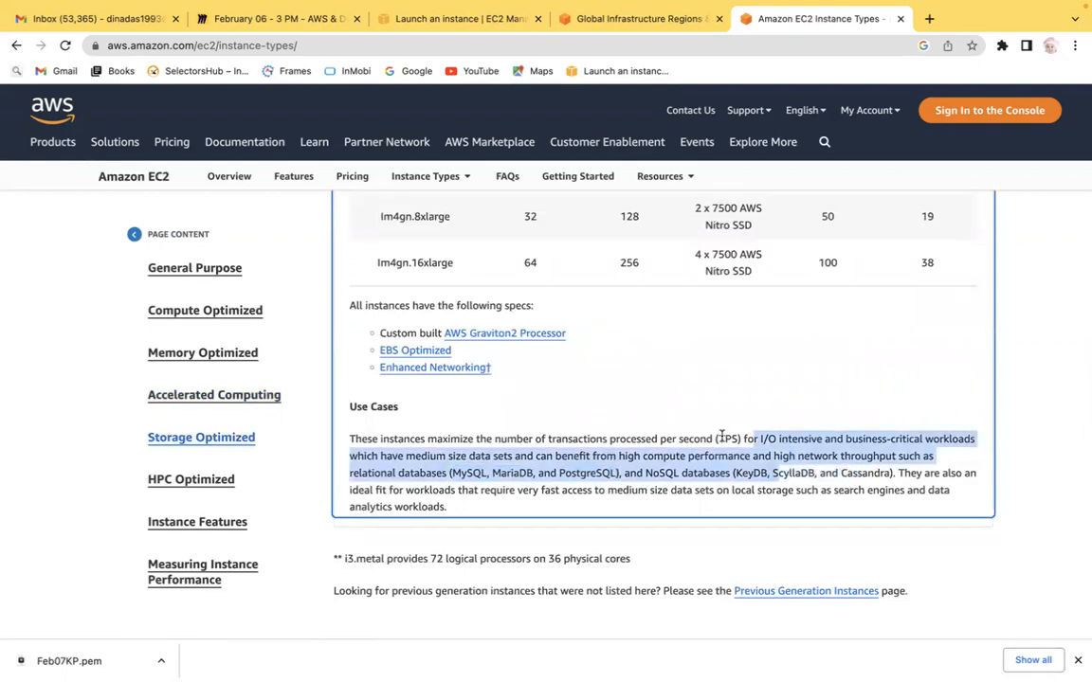
{"action": "left_click", "coordinate": [610, 486]}
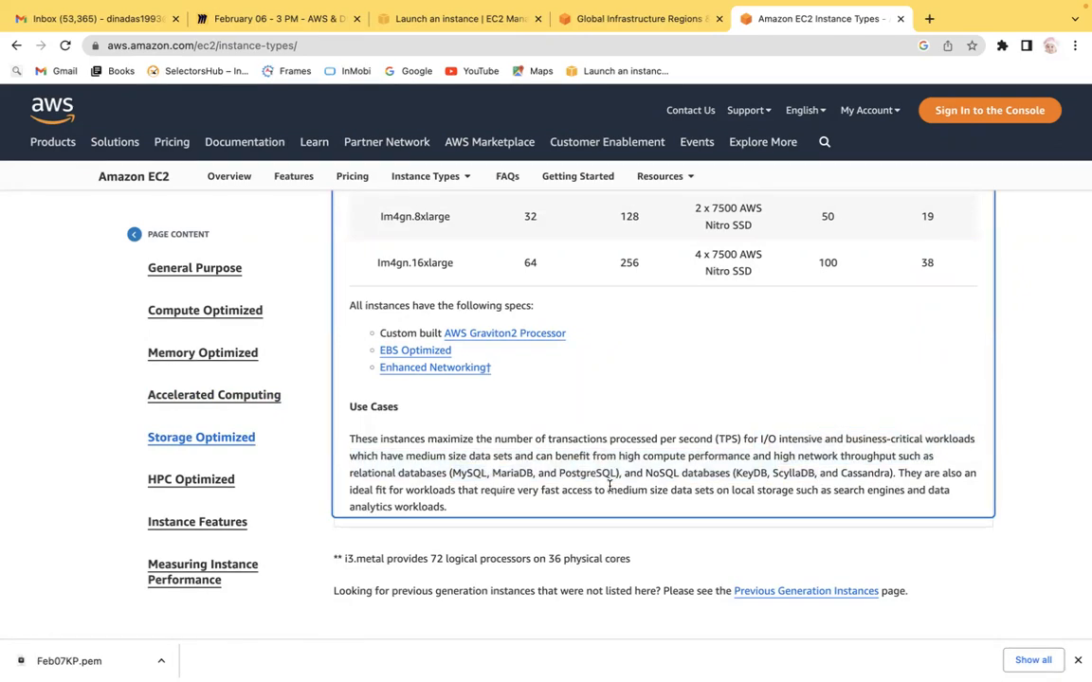
{"action": "left_click", "coordinate": [203, 482]}
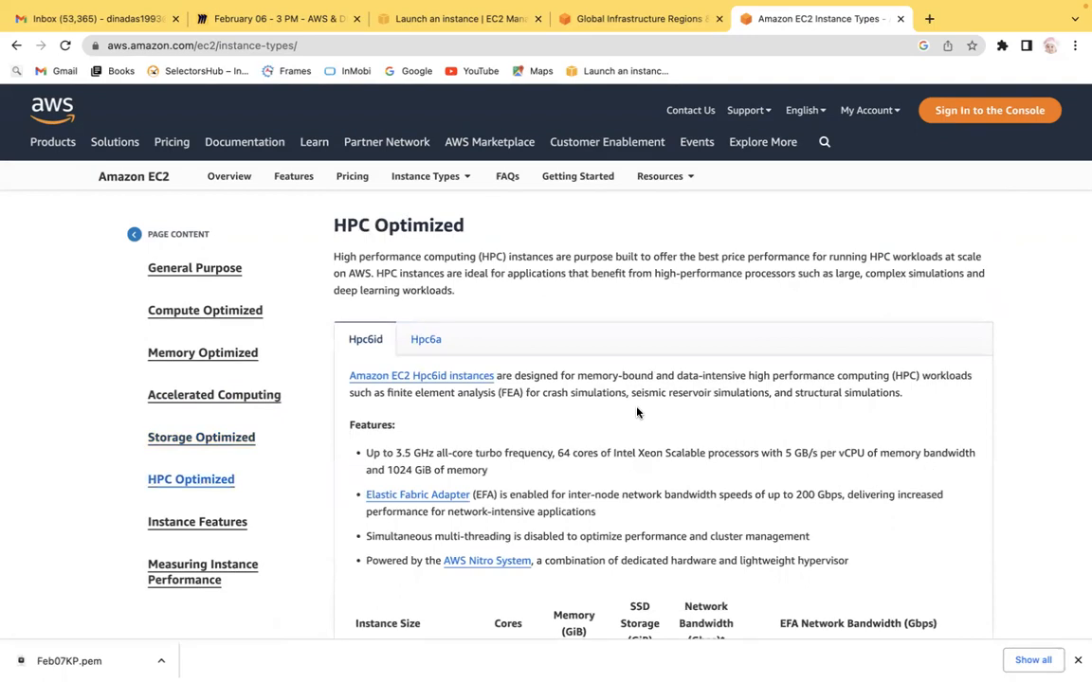
Step: Highlight the high performance computing, structural simulations and seismic reservoir simulations phrases in the HPC Optimized Hpc6id description
{"action": "left_click_drag", "start_coordinate": [337, 255], "coordinate": [475, 256]}
{"action": "scroll", "coordinate": [1009, 460], "scroll_direction": "down", "scroll_amount": 5}
{"action": "scroll", "coordinate": [1014, 462], "scroll_direction": "down", "scroll_amount": 3}
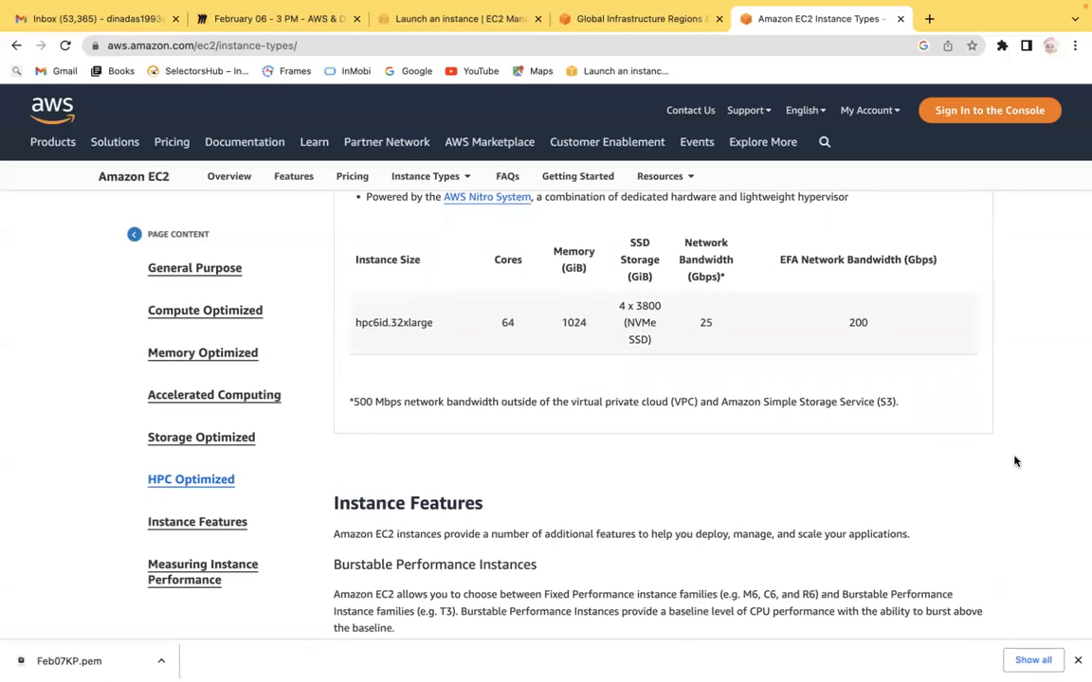
{"action": "scroll", "coordinate": [1014, 462], "scroll_direction": "up", "scroll_amount": 3}
{"action": "scroll", "coordinate": [1014, 461], "scroll_direction": "up", "scroll_amount": 3}
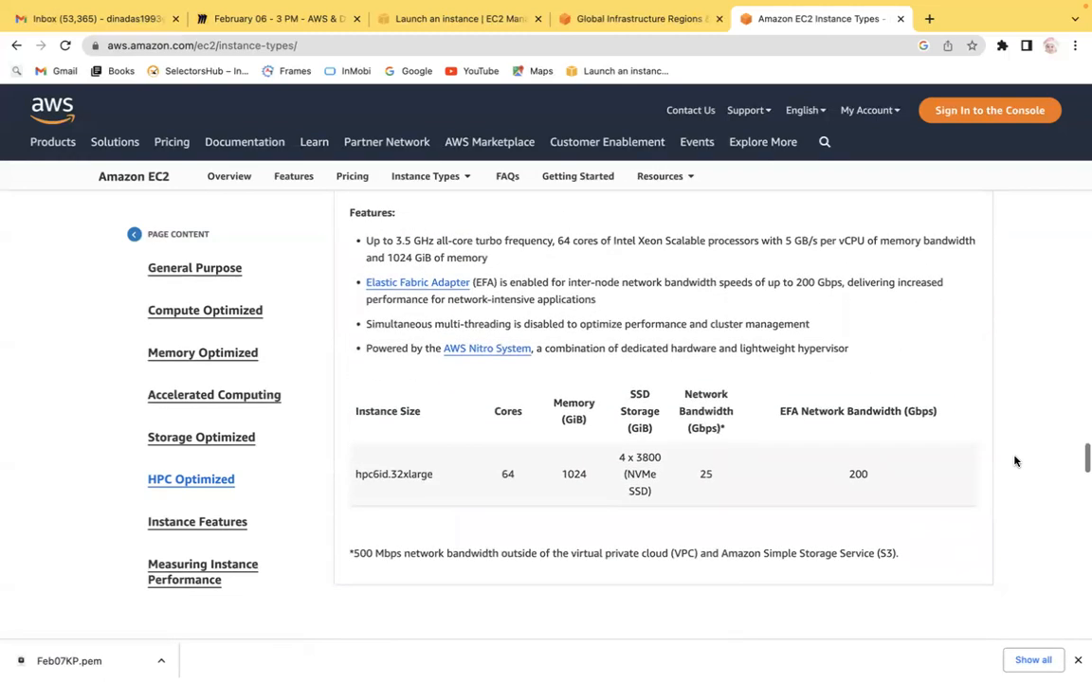
{"action": "scroll", "coordinate": [1014, 461], "scroll_direction": "up", "scroll_amount": 2}
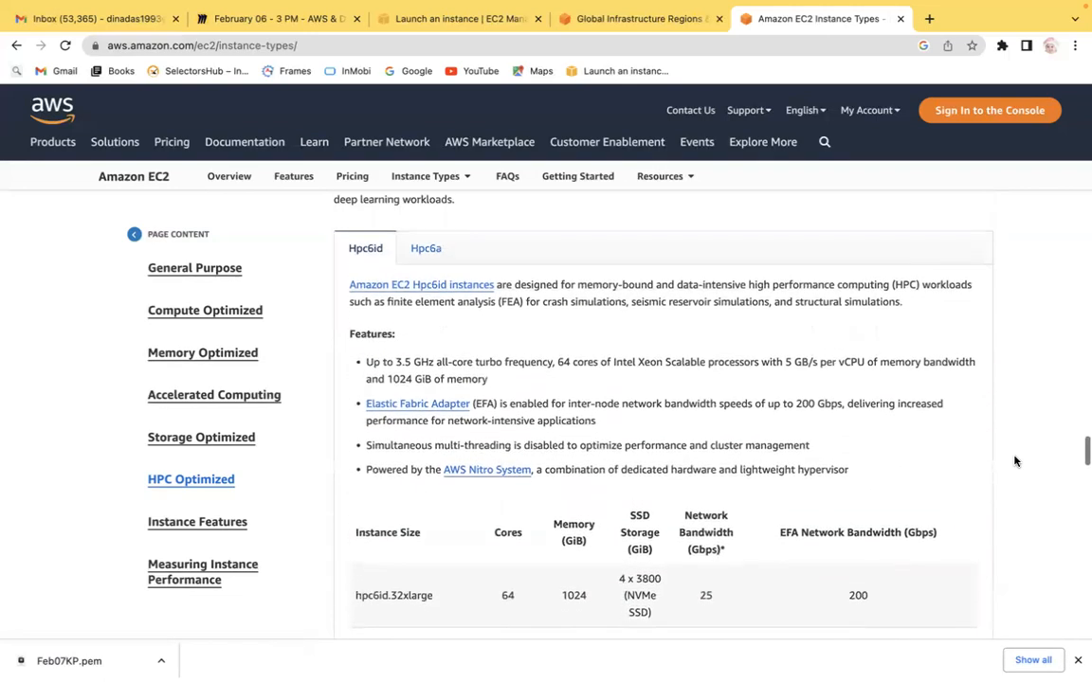
{"action": "scroll", "coordinate": [1014, 462], "scroll_direction": "down", "scroll_amount": 1}
{"action": "left_click_drag", "start_coordinate": [796, 301], "coordinate": [901, 299]}
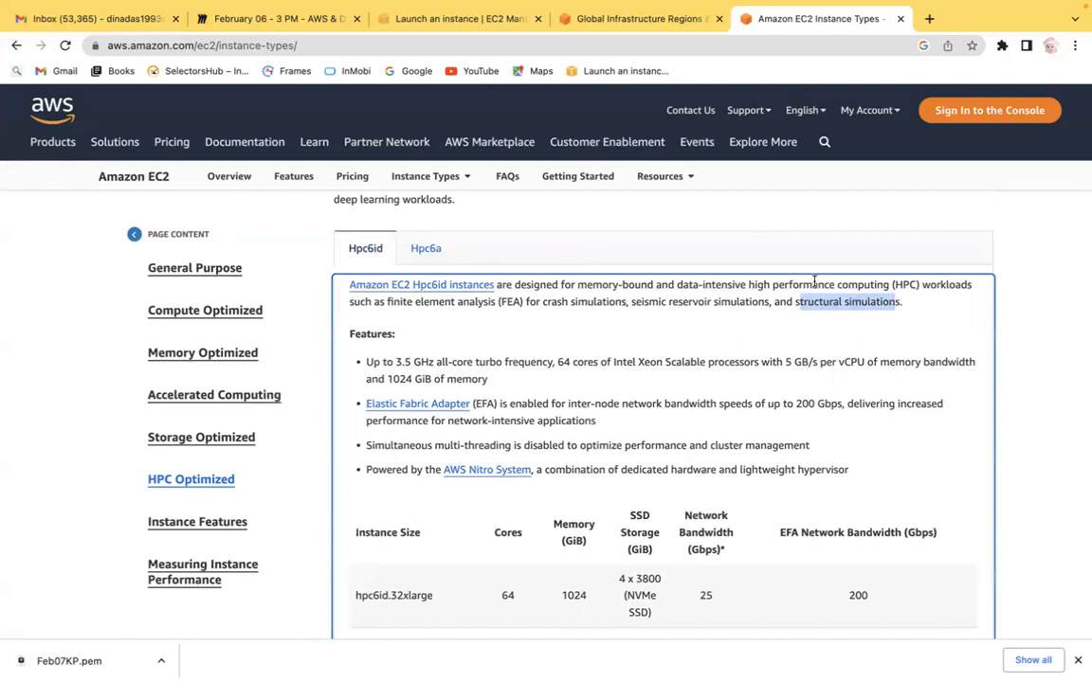
{"action": "left_click", "coordinate": [587, 299]}
{"action": "left_click_drag", "start_coordinate": [631, 302], "coordinate": [744, 303]}
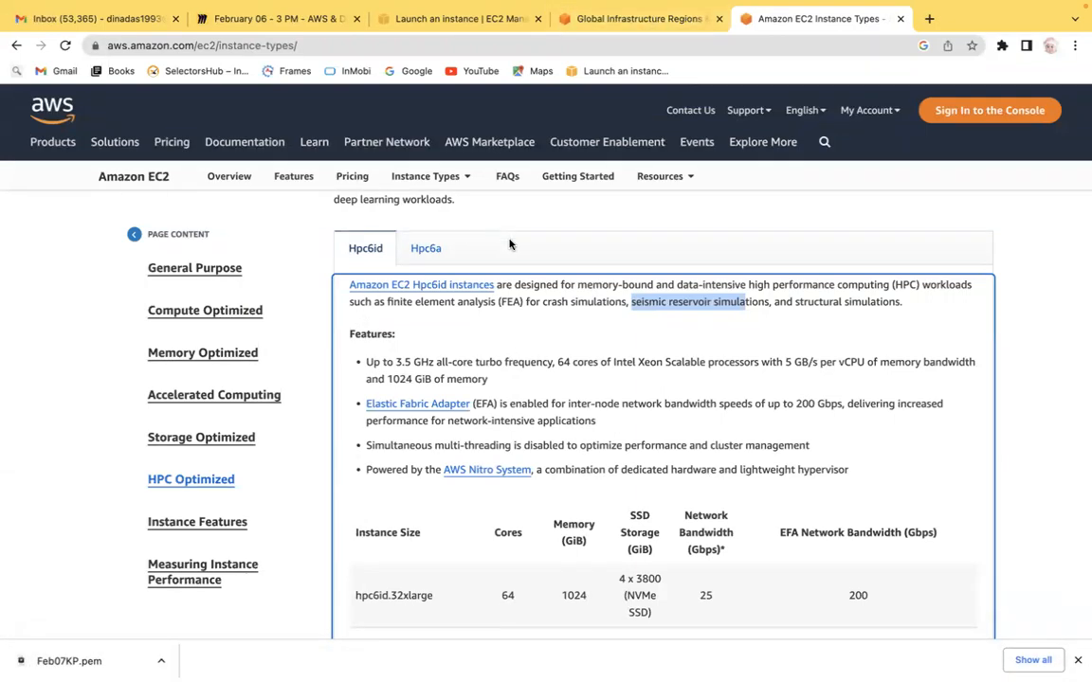
Step: Return to the General Purpose section of the EC2 instance types page
{"action": "left_click", "coordinate": [1072, 482]}
{"action": "scroll", "coordinate": [1072, 484], "scroll_direction": "up", "scroll_amount": 1}
{"action": "scroll", "coordinate": [1072, 482], "scroll_direction": "up", "scroll_amount": 3}
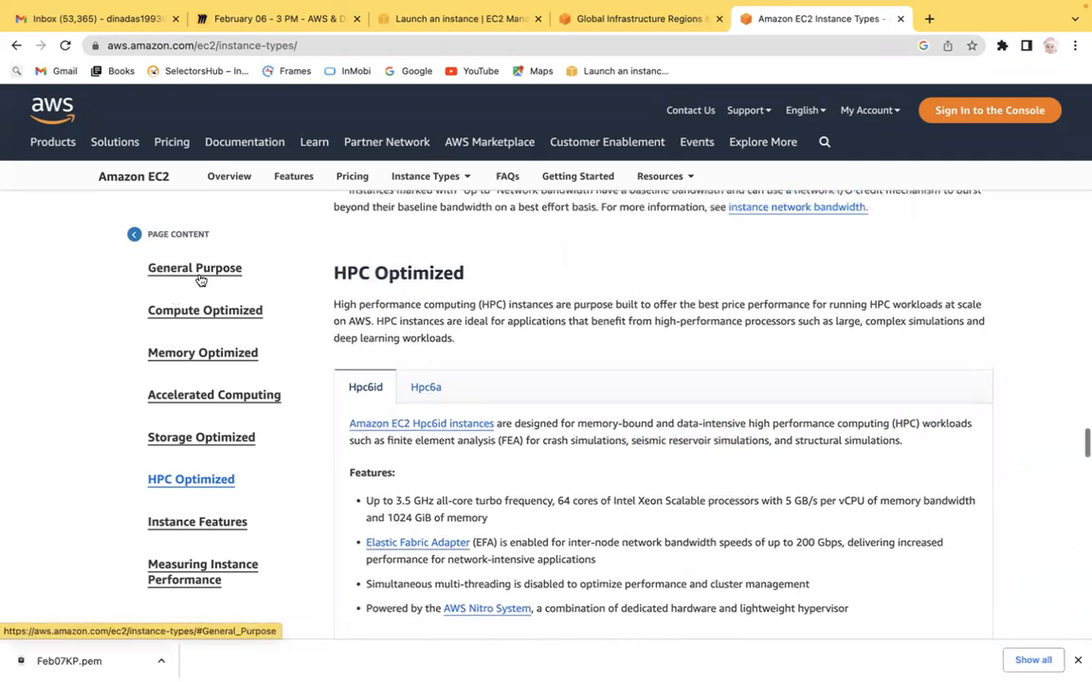
{"action": "left_click", "coordinate": [196, 269]}
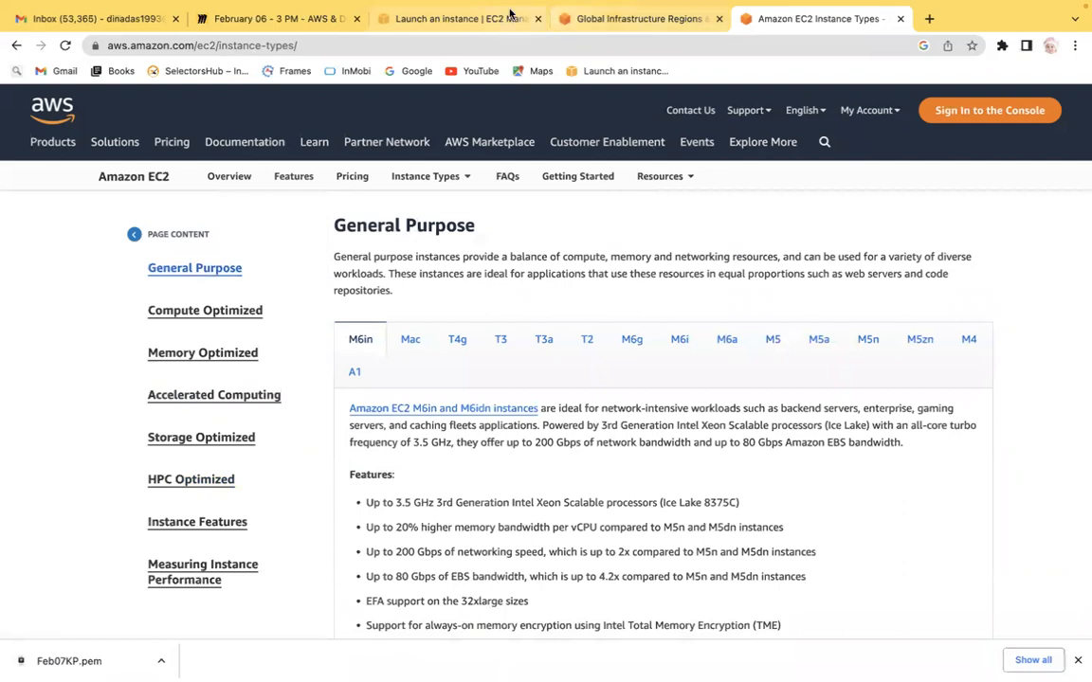
Step: Switch to the launch instance tab and clear the m6in instance family filter in the instance type comparison
{"action": "left_click", "coordinate": [460, 18]}
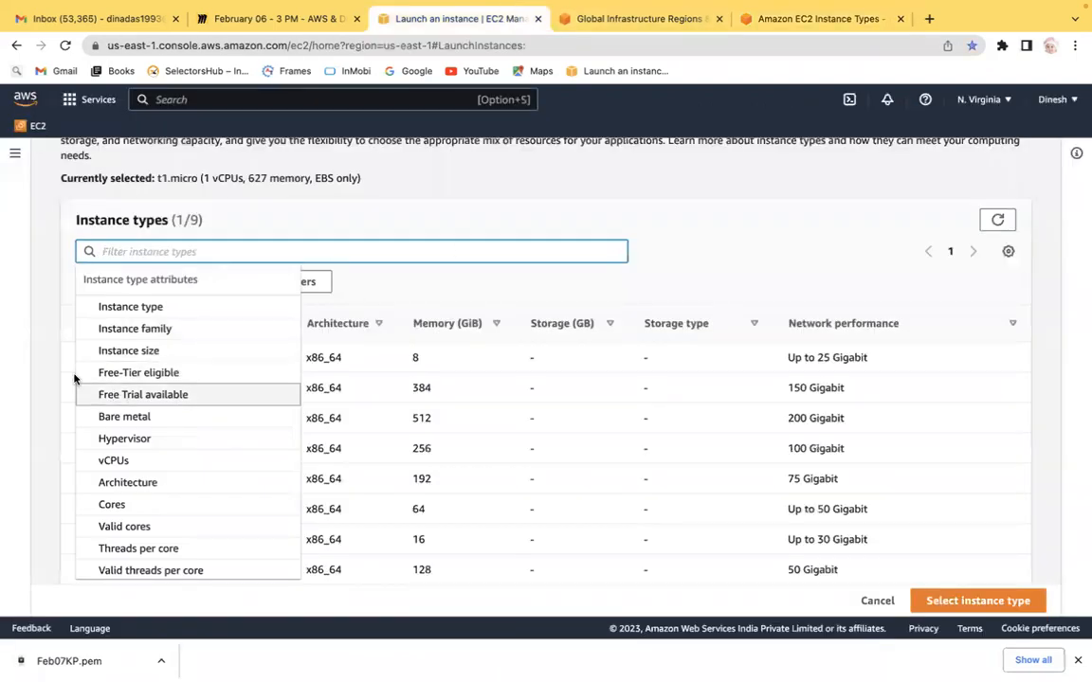
{"action": "left_click", "coordinate": [50, 332]}
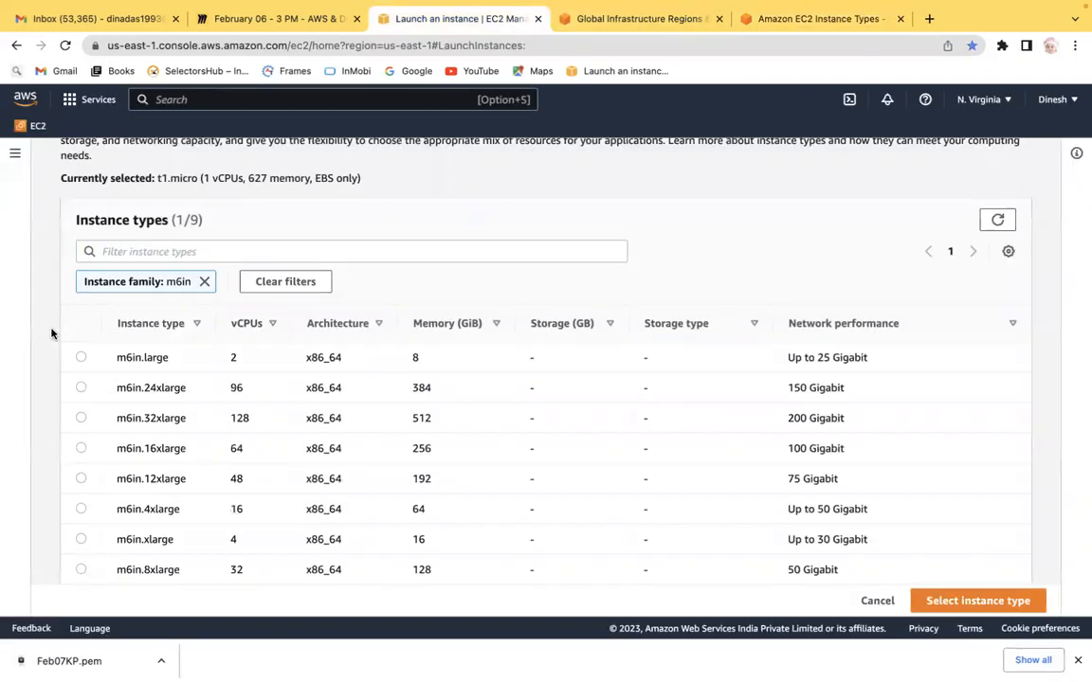
{"action": "left_click", "coordinate": [203, 281]}
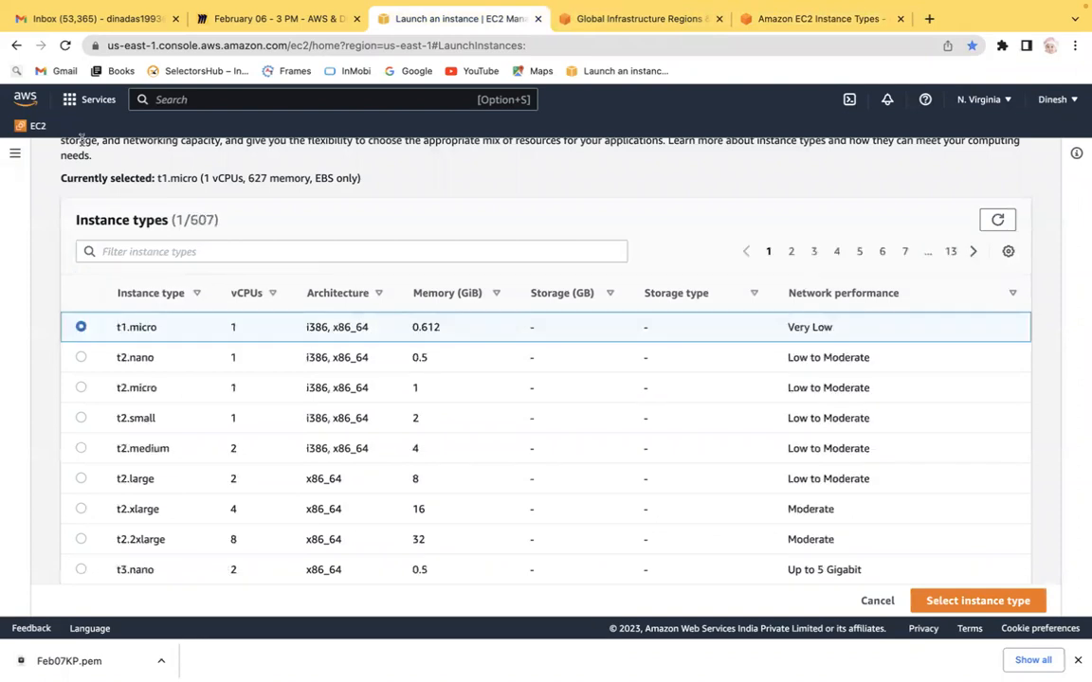
Step: Browse the EC2 Instance Types page, then return to the EC2 dashboard and start launching a new instance
{"action": "left_click", "coordinate": [14, 153]}
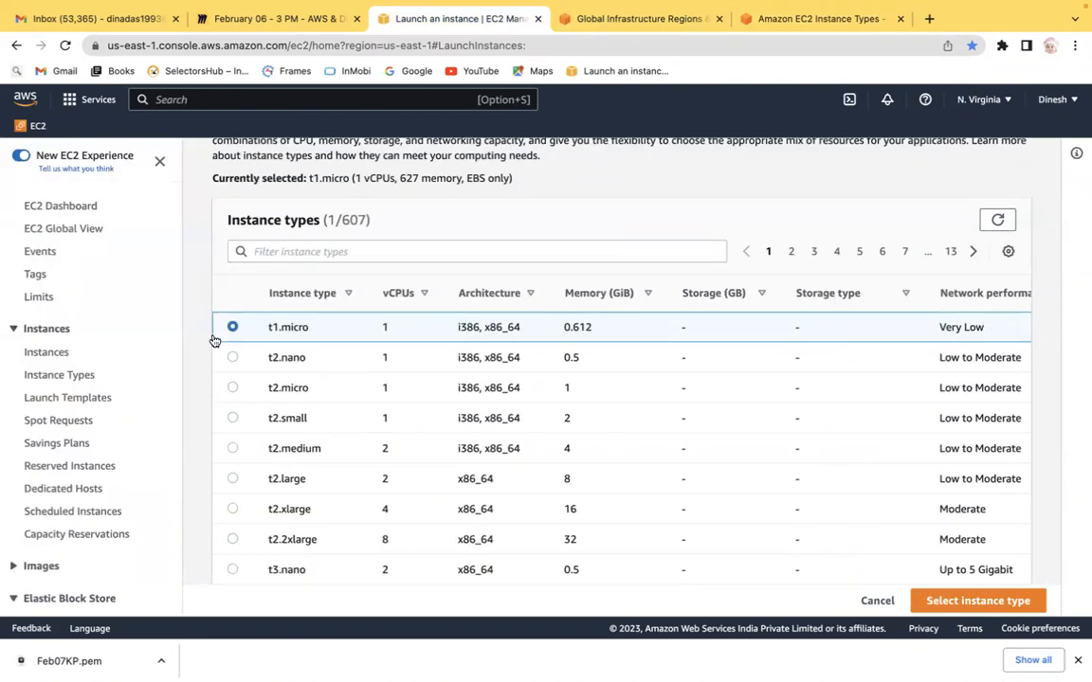
{"action": "left_click", "coordinate": [78, 376]}
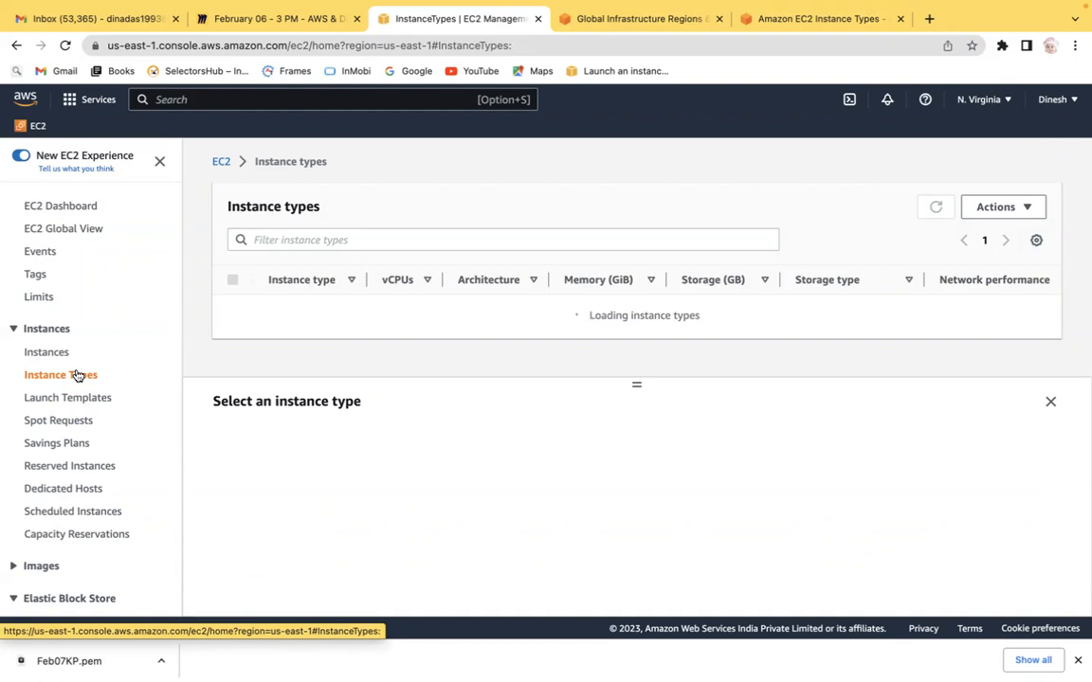
{"action": "left_click", "coordinate": [220, 161]}
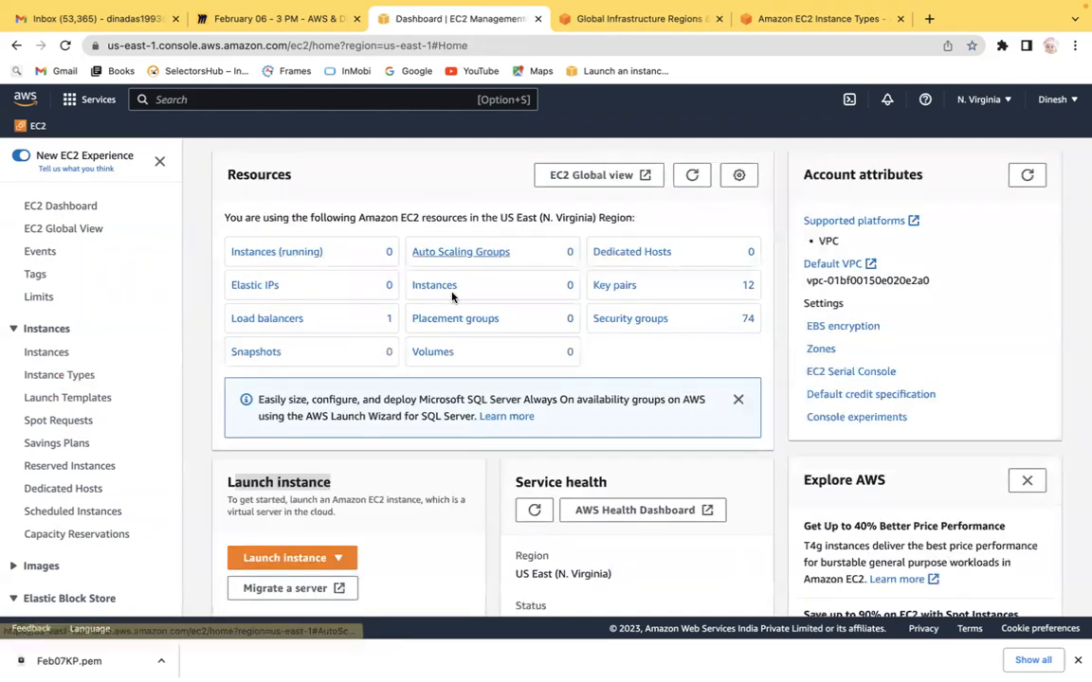
{"action": "left_click", "coordinate": [316, 558]}
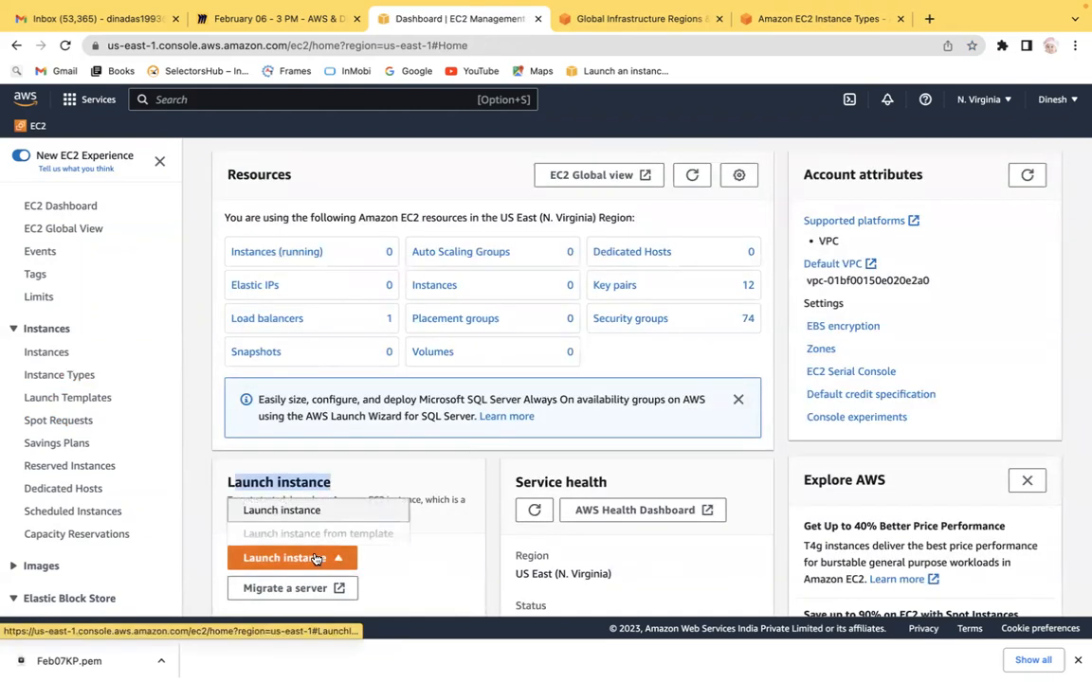
{"action": "left_click", "coordinate": [275, 510]}
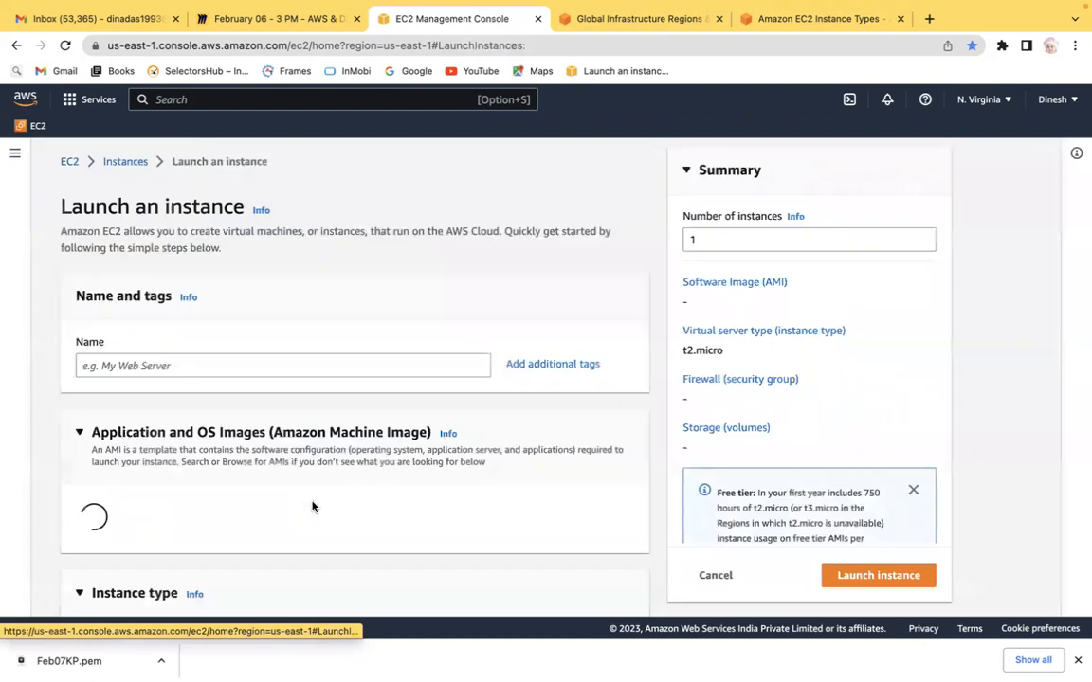
Step: Name the new instance FirstEc2Server
{"action": "left_click", "coordinate": [239, 370]}
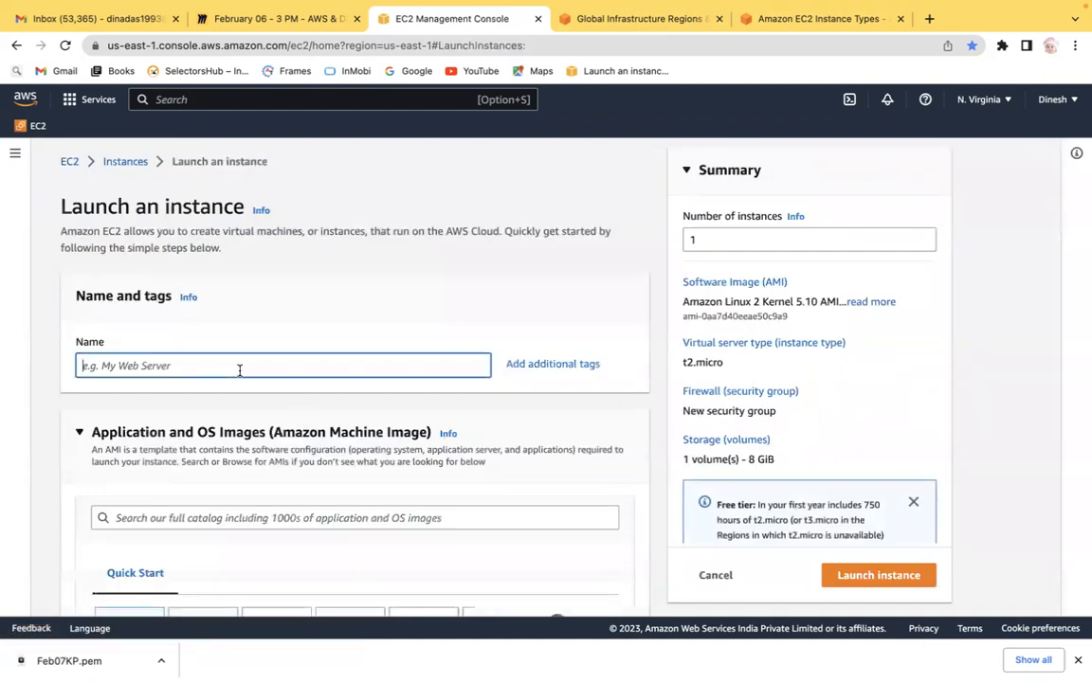
{"action": "type", "text": "Fir"}
Step: Add a second tag with key Owner and the owner's name as its value
{"action": "left_click", "coordinate": [559, 364]}
{"action": "left_click", "coordinate": [113, 439]}
{"action": "left_click", "coordinate": [151, 464]}
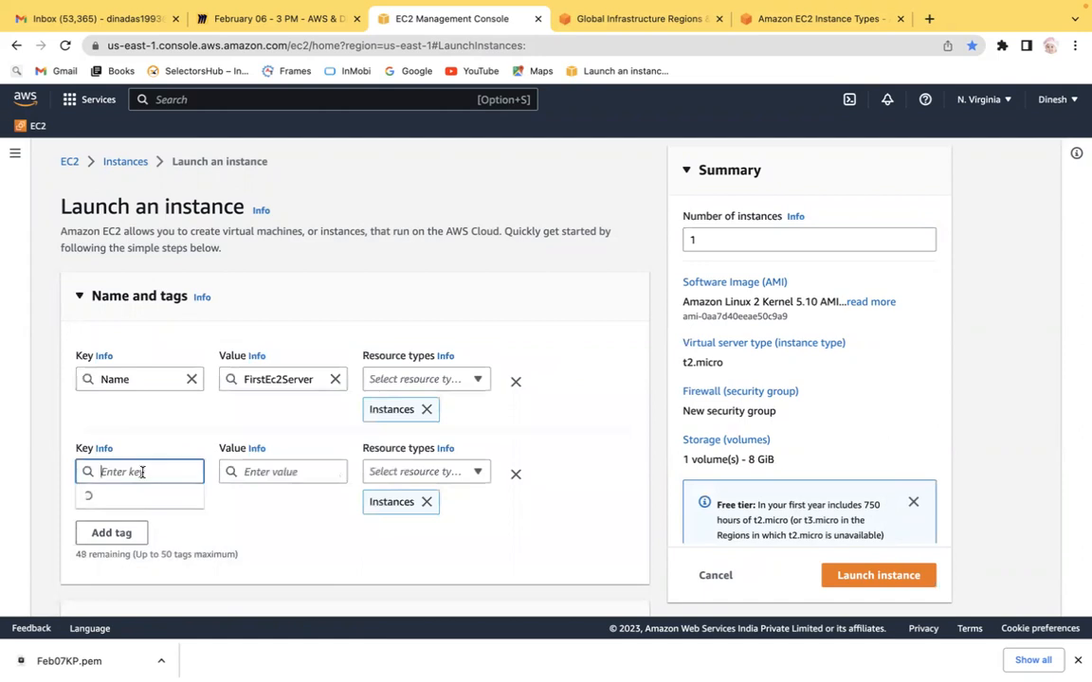
{"action": "type", "text": "Owner"}
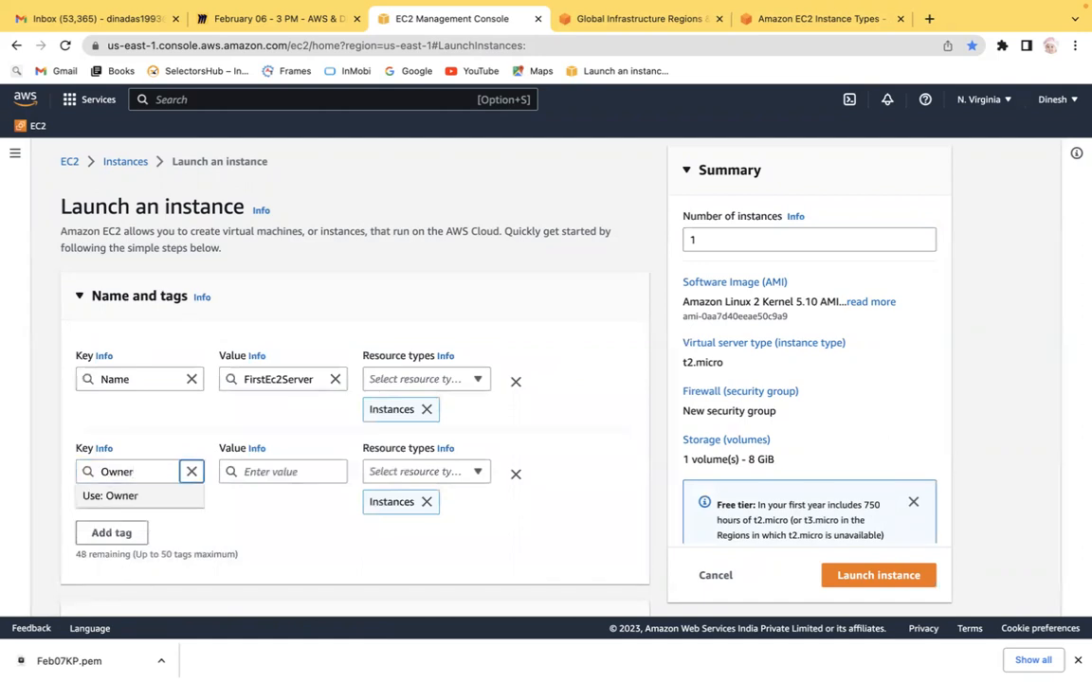
{"action": "left_click", "coordinate": [256, 471]}
{"action": "type", "text": "Dinesh"}
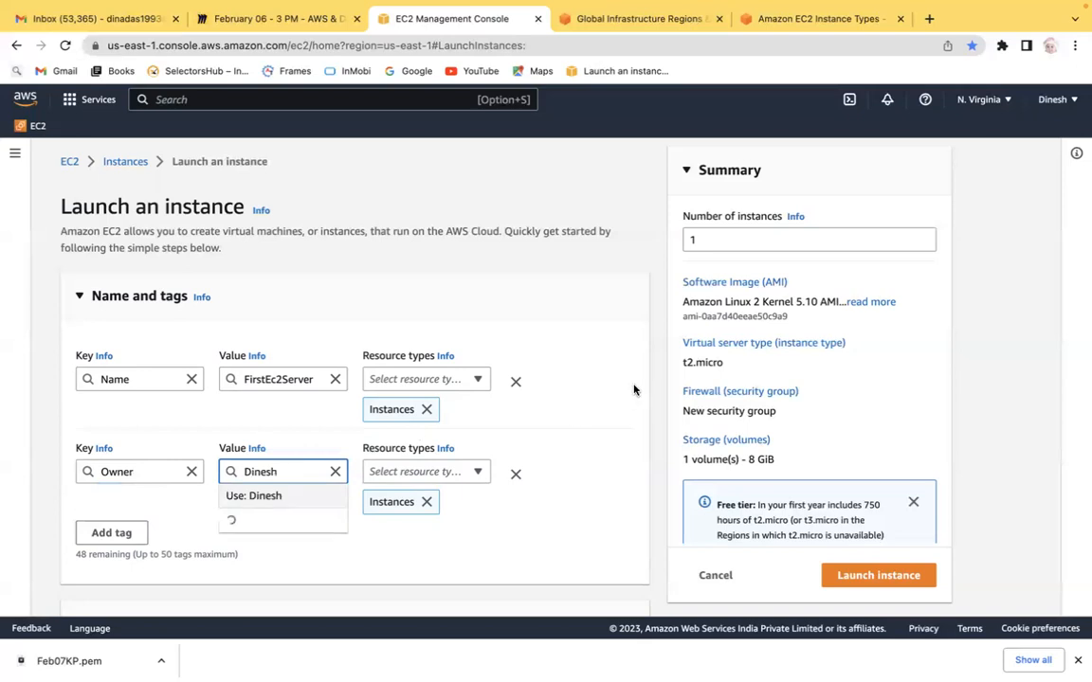
{"action": "left_click", "coordinate": [273, 495]}
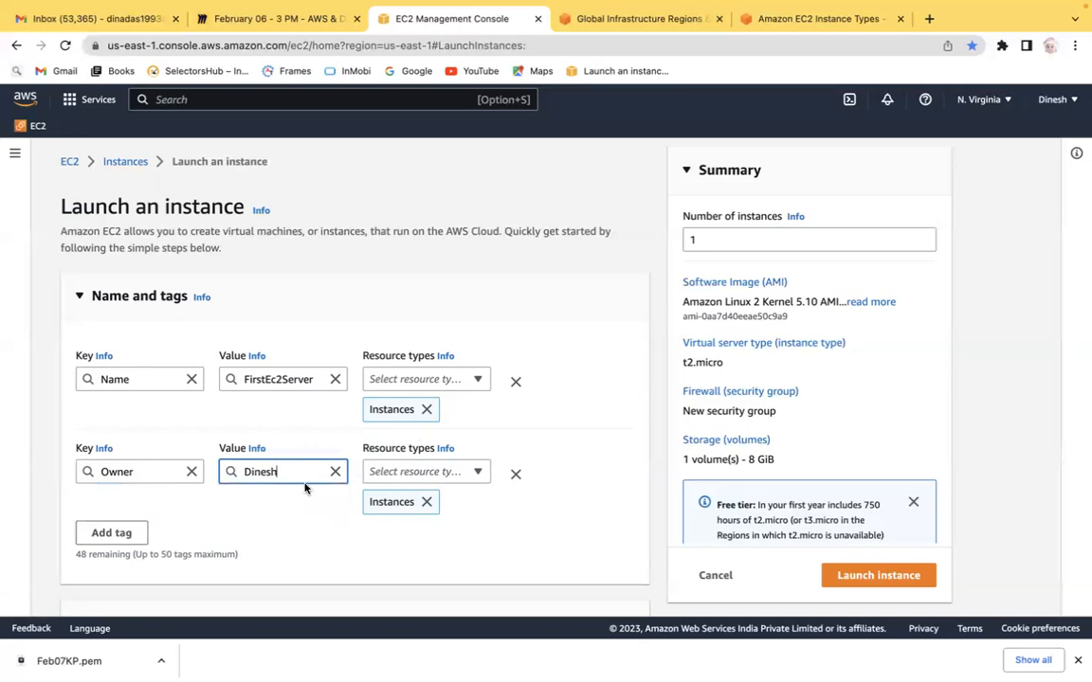
Step: Review the AMI and instance type sections, opening the instance type comparison and returning to the launch form
{"action": "scroll", "coordinate": [578, 409], "scroll_direction": "down", "scroll_amount": 5}
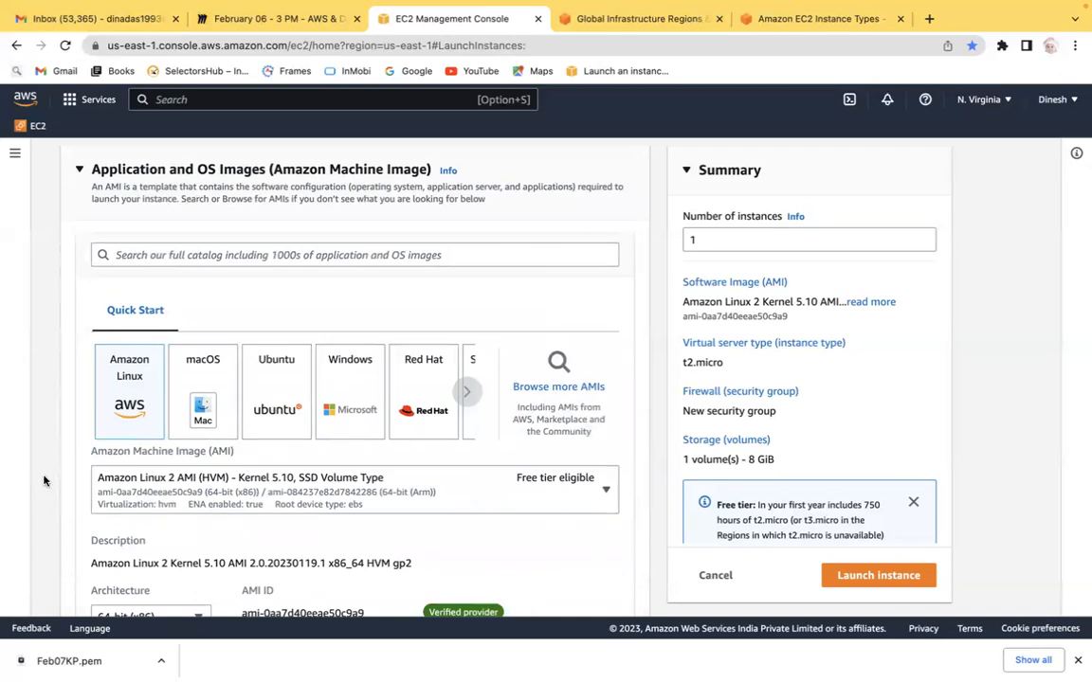
{"action": "scroll", "coordinate": [44, 481], "scroll_direction": "down", "scroll_amount": 3}
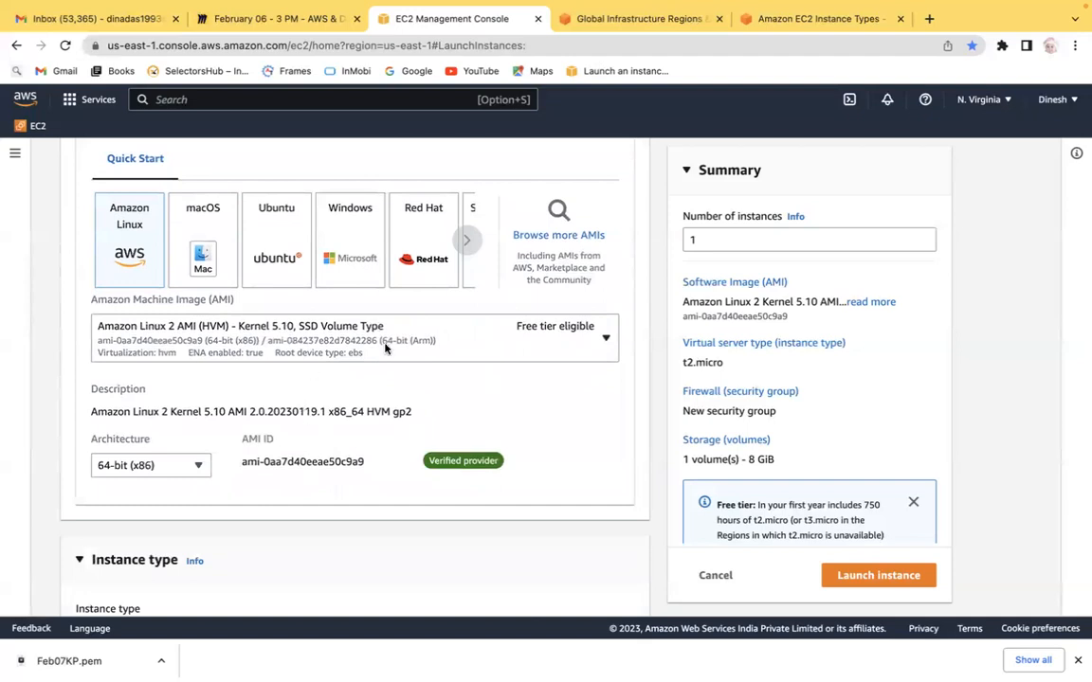
{"action": "scroll", "coordinate": [42, 476], "scroll_direction": "down", "scroll_amount": 5}
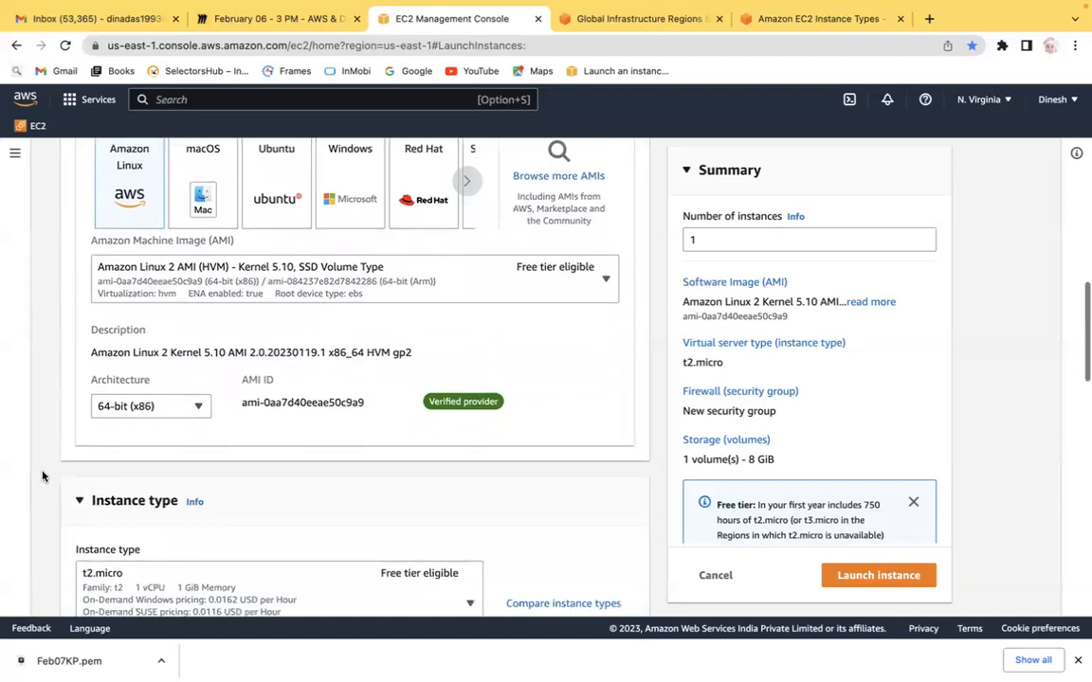
{"action": "scroll", "coordinate": [42, 476], "scroll_direction": "down", "scroll_amount": 1}
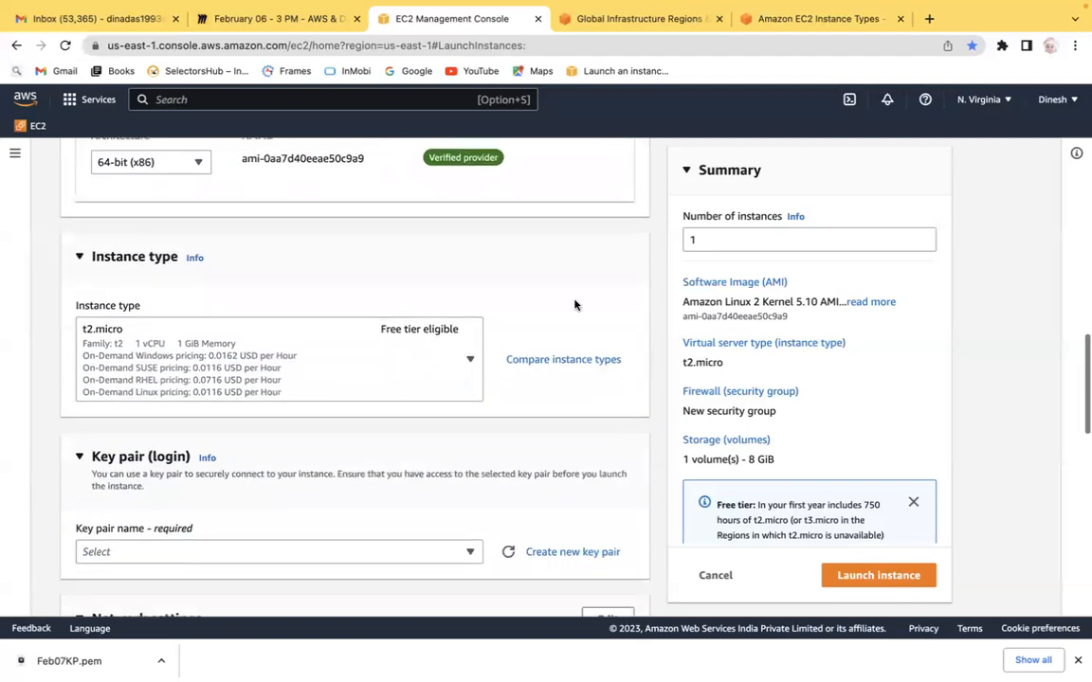
{"action": "left_click", "coordinate": [588, 364]}
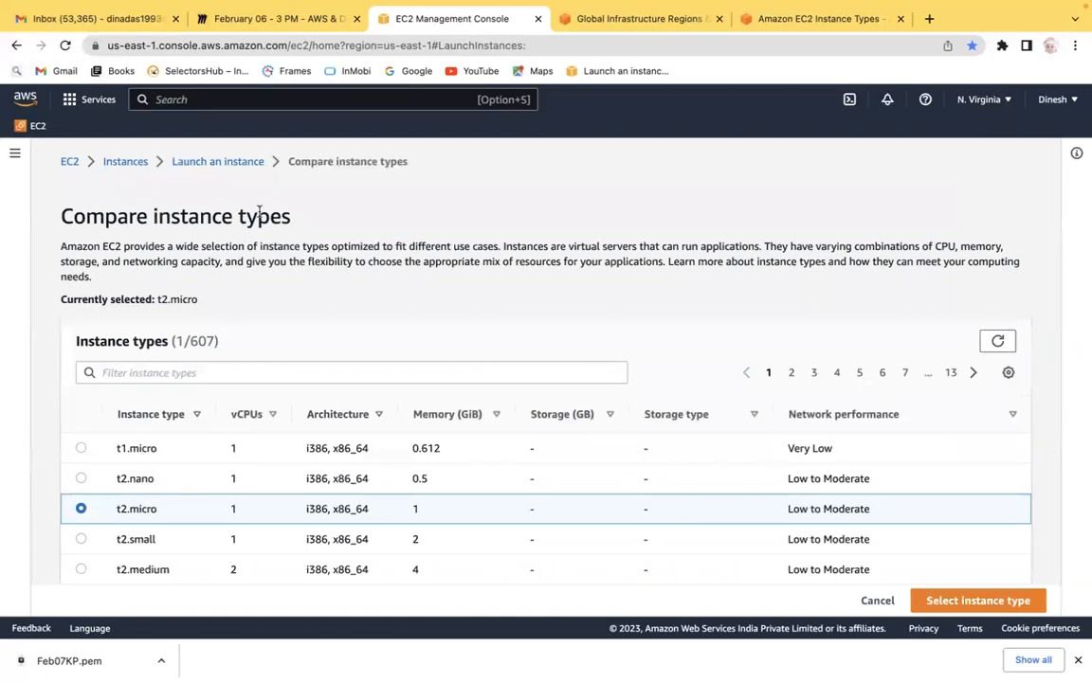
{"action": "left_click", "coordinate": [248, 163]}
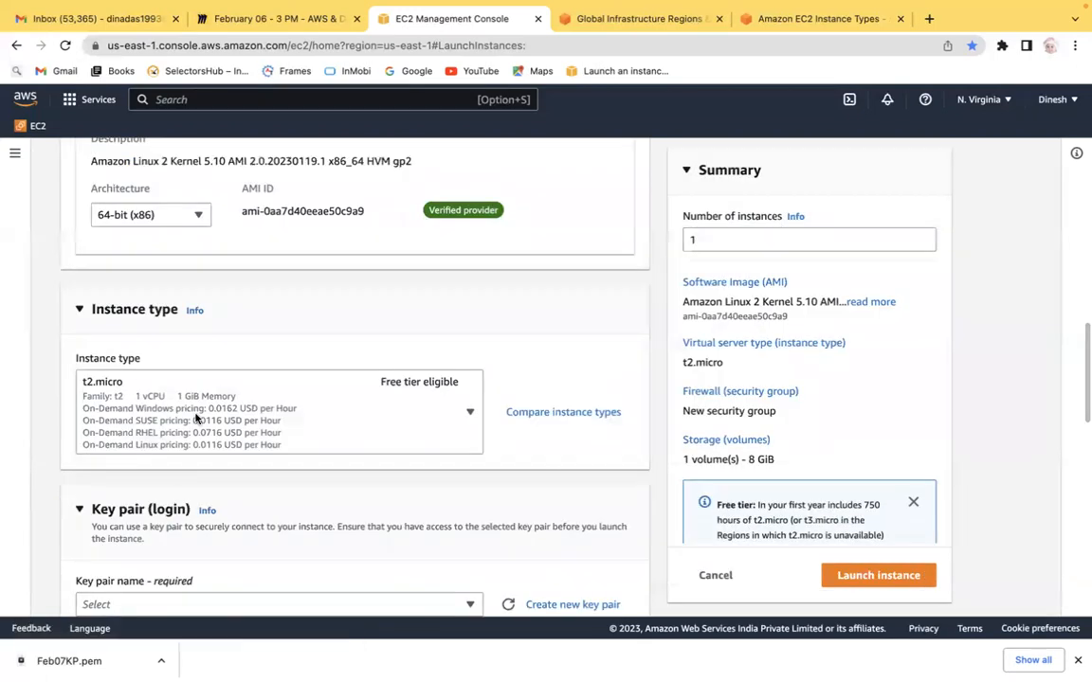
Step: Browse the instance type list and select t1.micro
{"action": "left_click", "coordinate": [462, 415]}
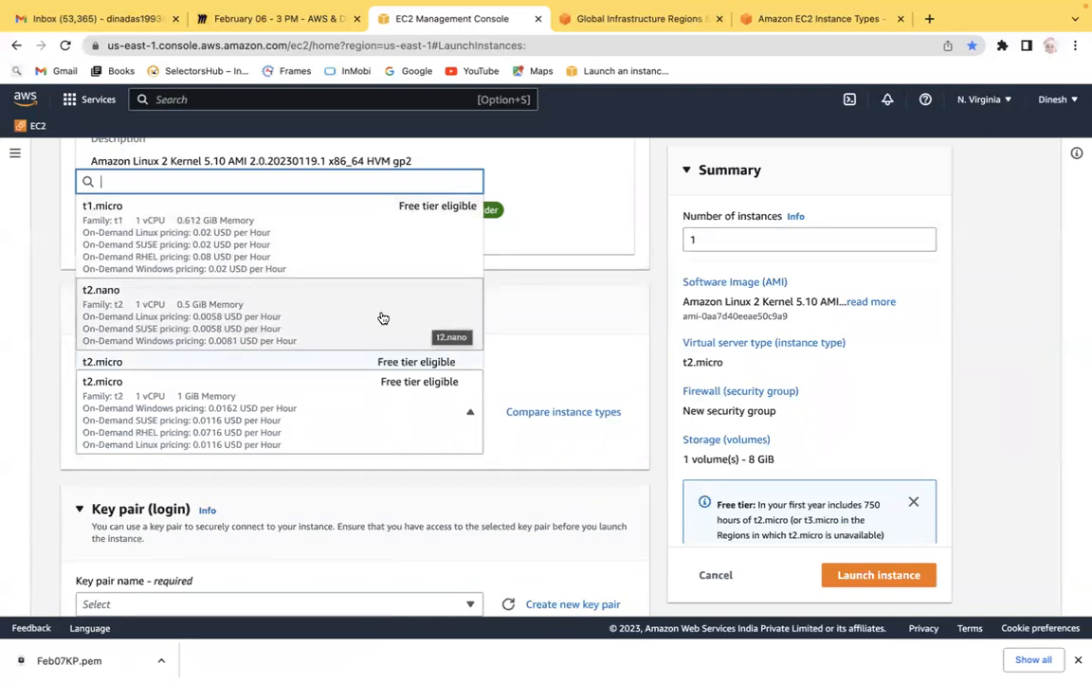
{"action": "key", "text": "Down"}
{"action": "key", "text": "Down"}
{"action": "key", "text": "Up"}
{"action": "key", "text": "Down"}
{"action": "key", "text": "Down"}
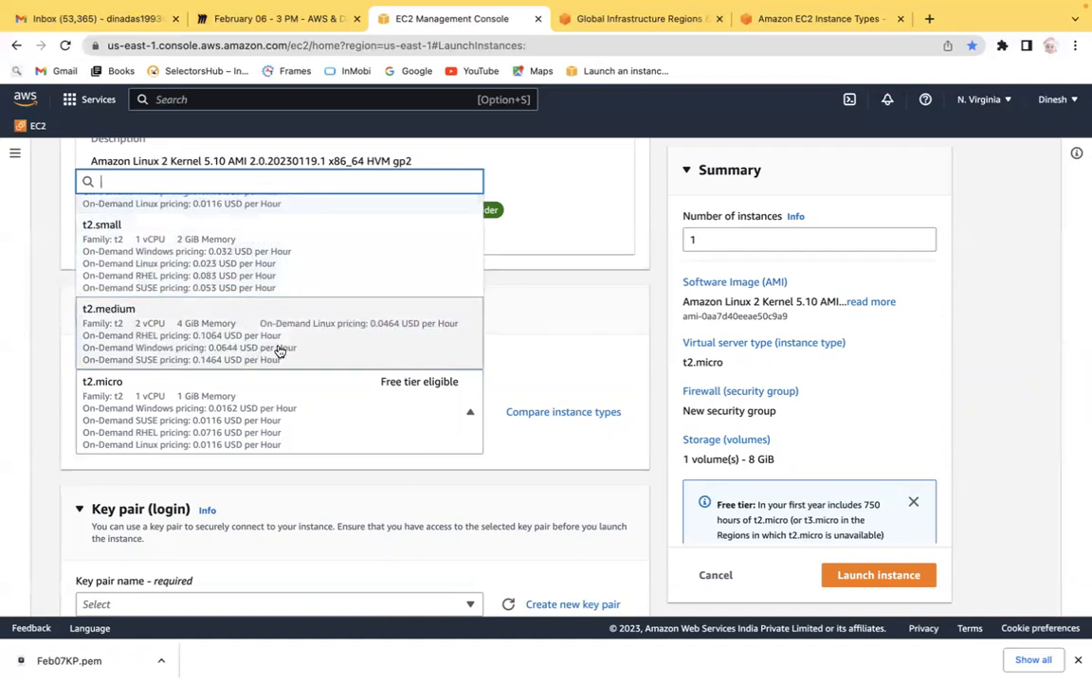
{"action": "key", "text": "Down"}
{"action": "key", "text": "Down"}
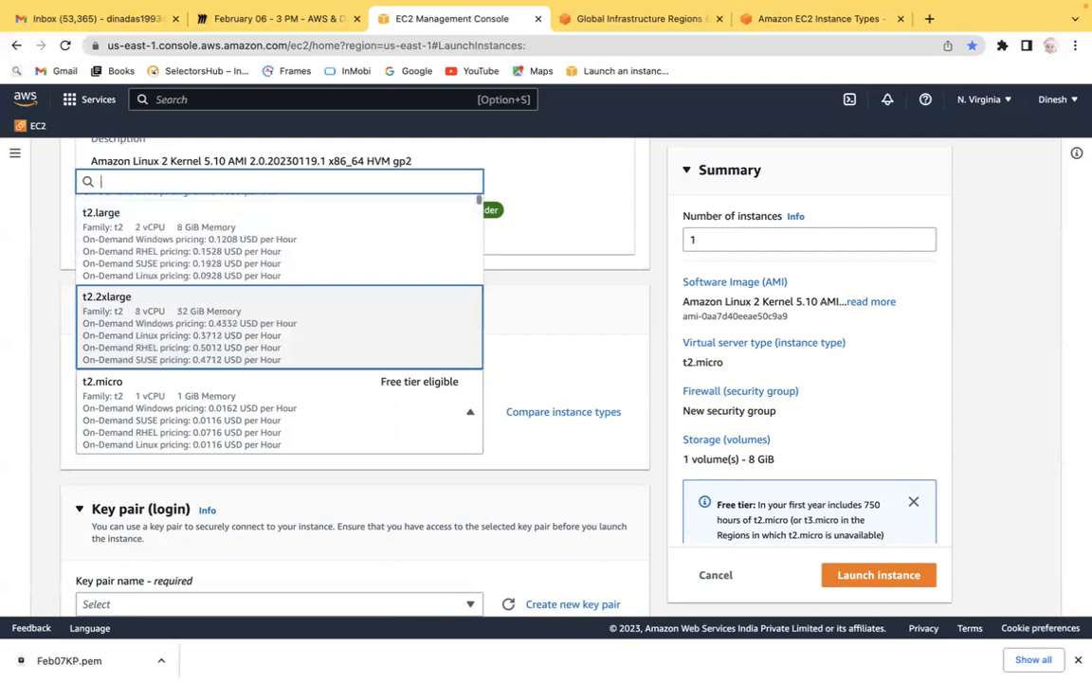
{"action": "key", "text": "Down"}
{"action": "key", "text": "Down"}
{"action": "key", "text": "Up"}
{"action": "key", "text": "Up"}
{"action": "key", "text": "Up"}
{"action": "key", "text": "Up"}
{"action": "key", "text": "Up"}
{"action": "key", "text": "Up"}
{"action": "key", "text": "Up"}
{"action": "key", "text": "Up"}
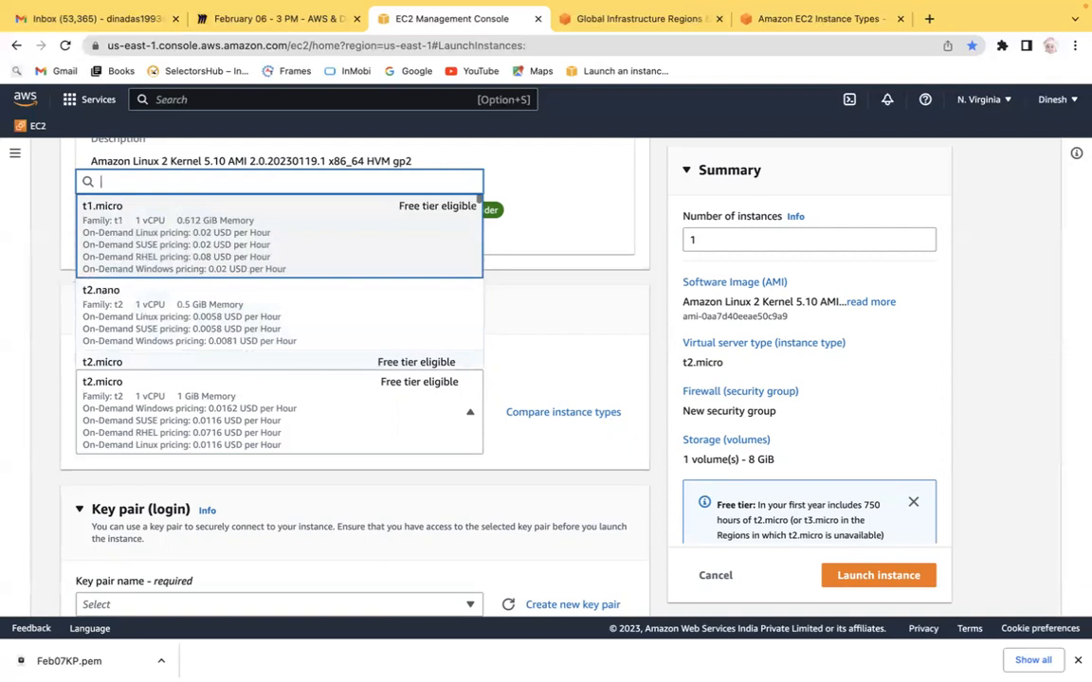
{"action": "left_click", "coordinate": [344, 246]}
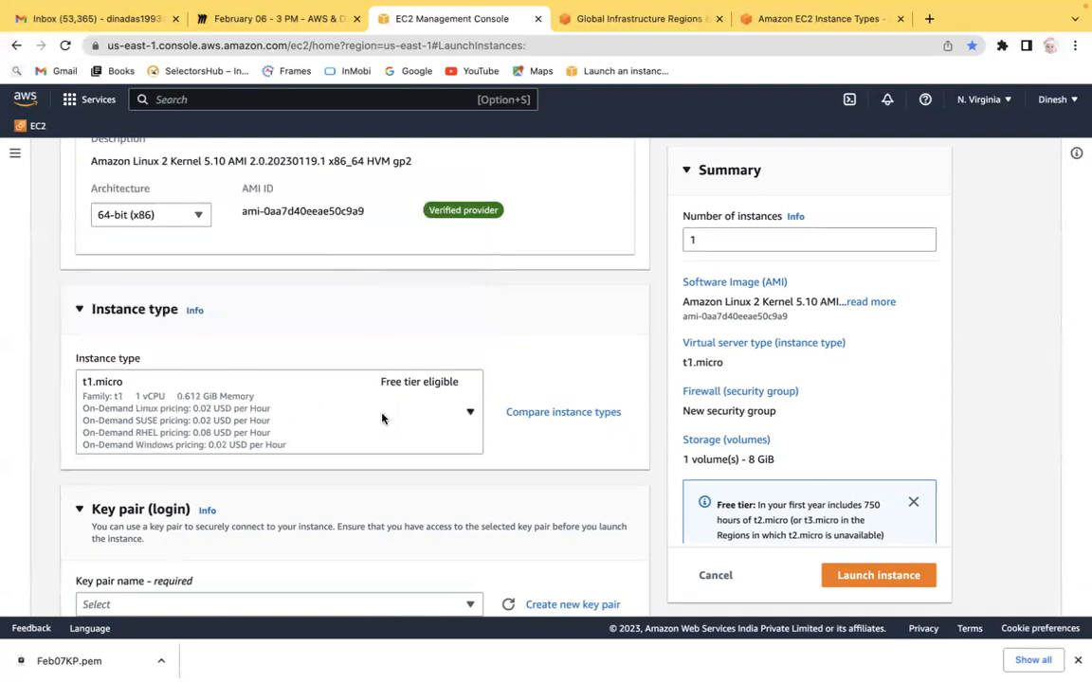
Step: Set the instance type back to t2.micro
{"action": "left_click", "coordinate": [351, 412]}
{"action": "key", "text": "Down"}
{"action": "key", "text": "Down"}
{"action": "key", "text": "Down"}
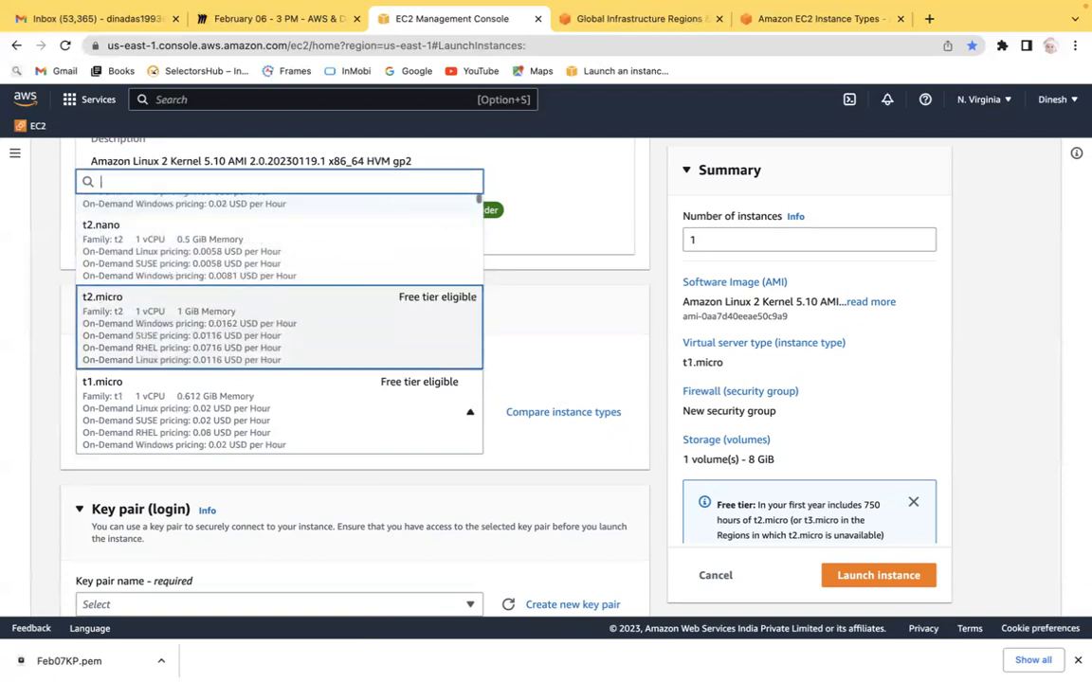
{"action": "key", "text": "Up"}
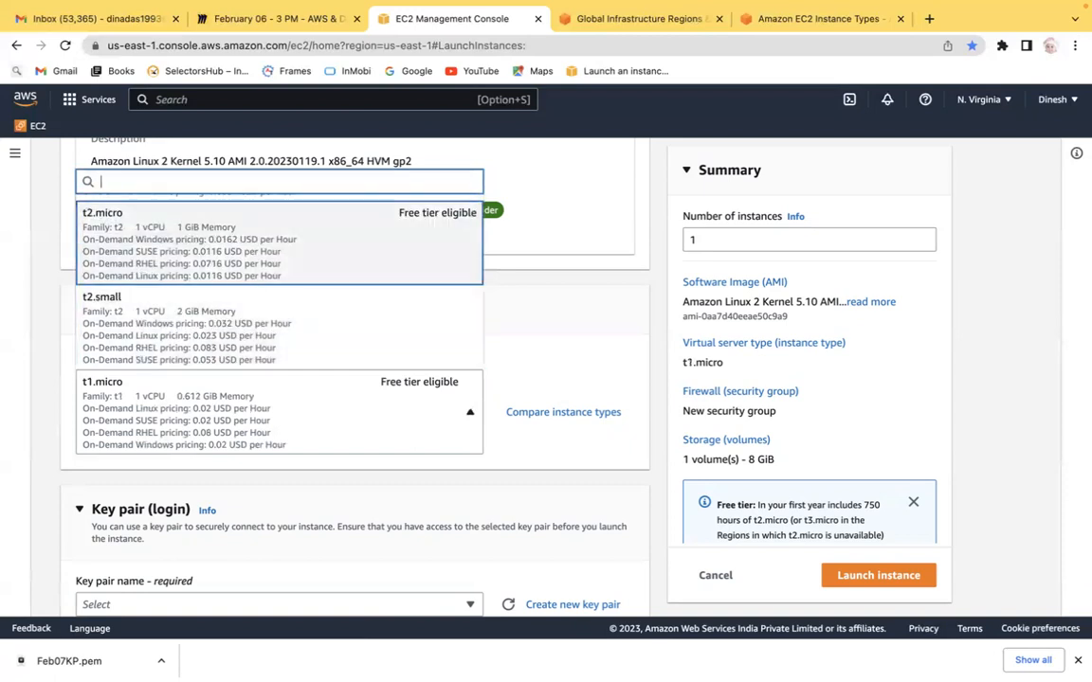
{"action": "left_click", "coordinate": [324, 265]}
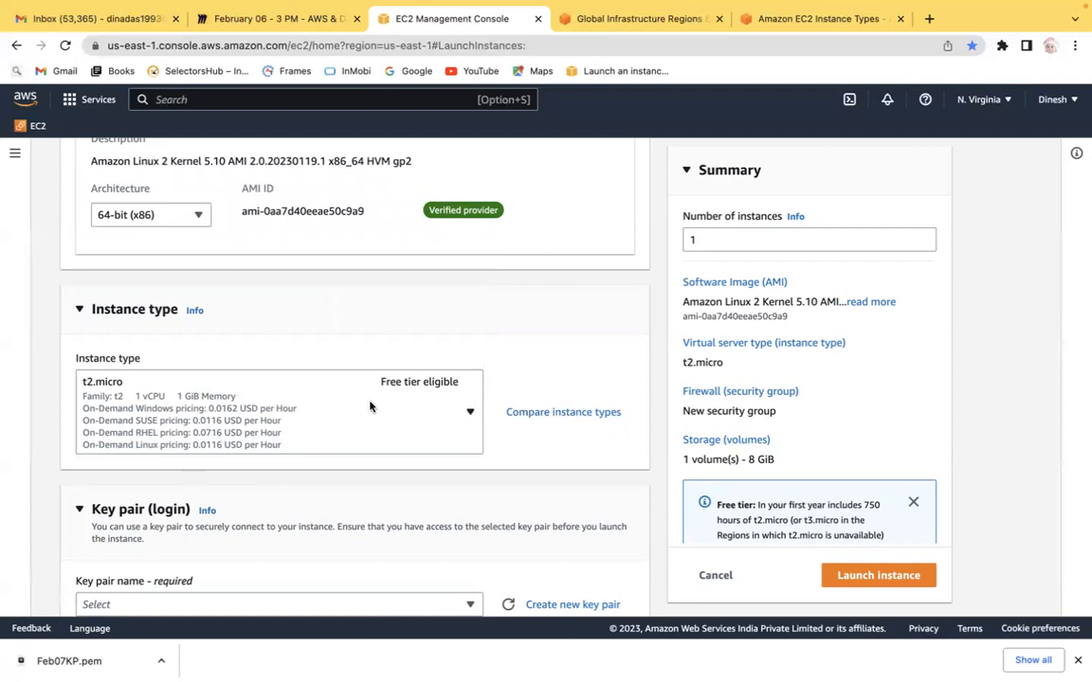
Step: Open the instance type comparison, then open amazon.in in a new browser tab
{"action": "left_click", "coordinate": [576, 414]}
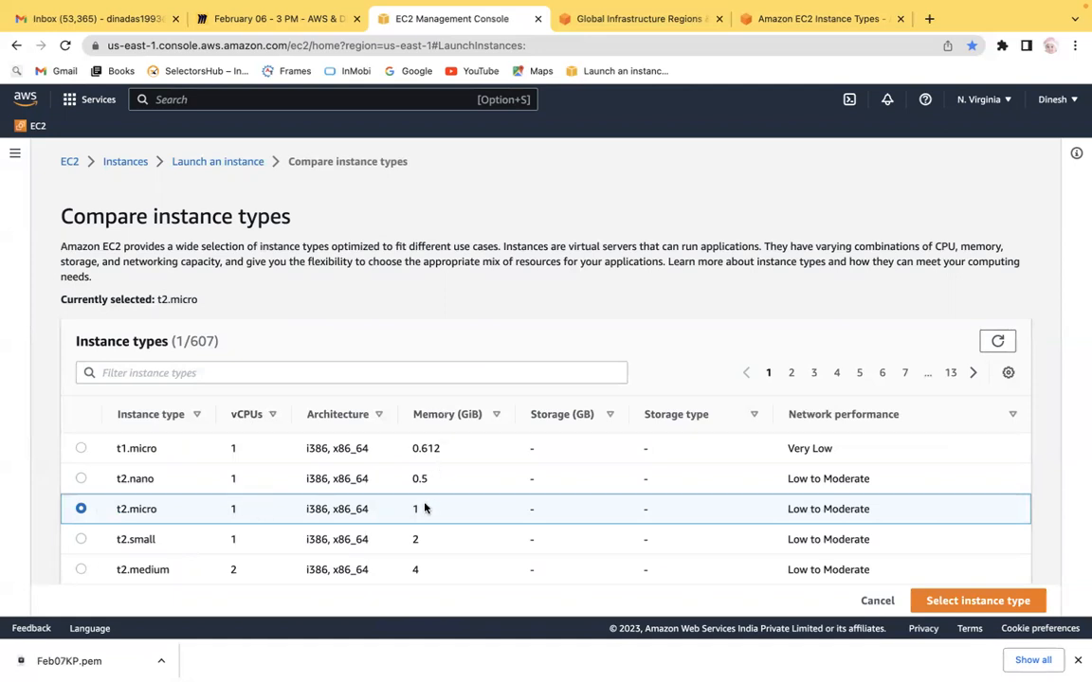
{"action": "left_click", "coordinate": [929, 19]}
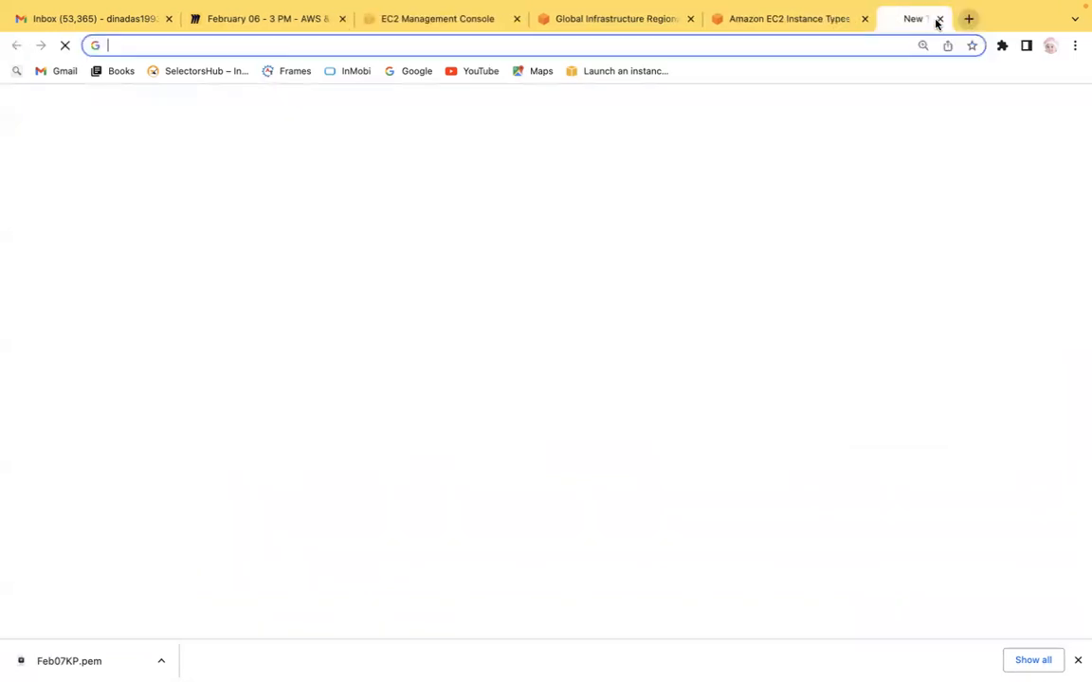
{"action": "type", "text": "amz"}
{"action": "key", "text": "BackSpace"}
{"action": "type", "text": "azon"}
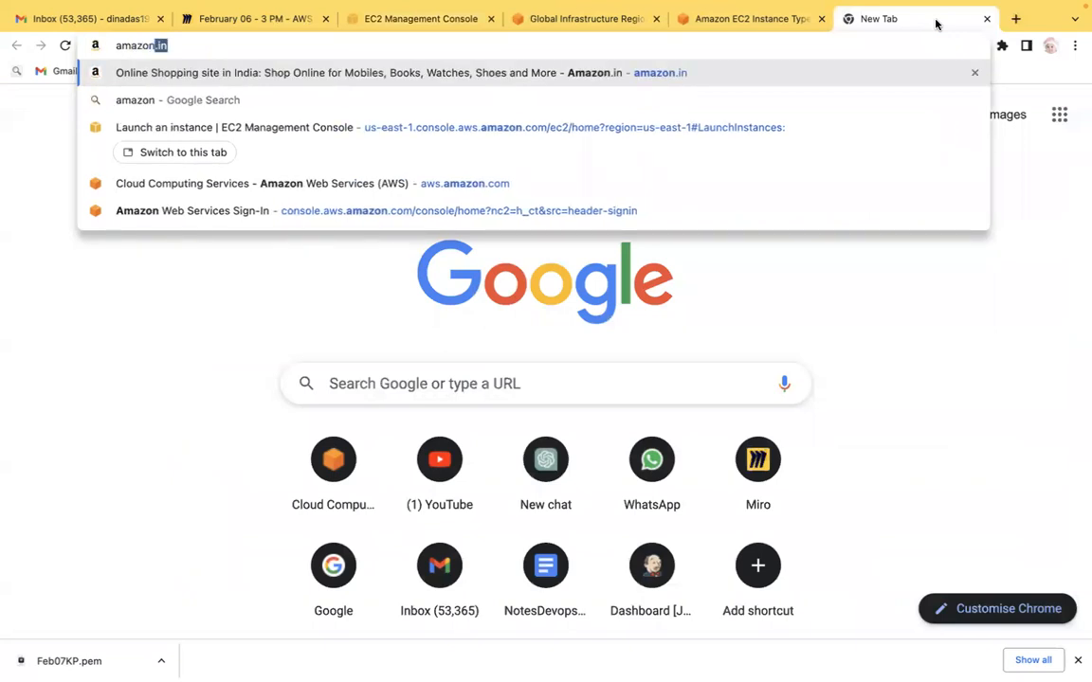
{"action": "key", "text": "Return"}
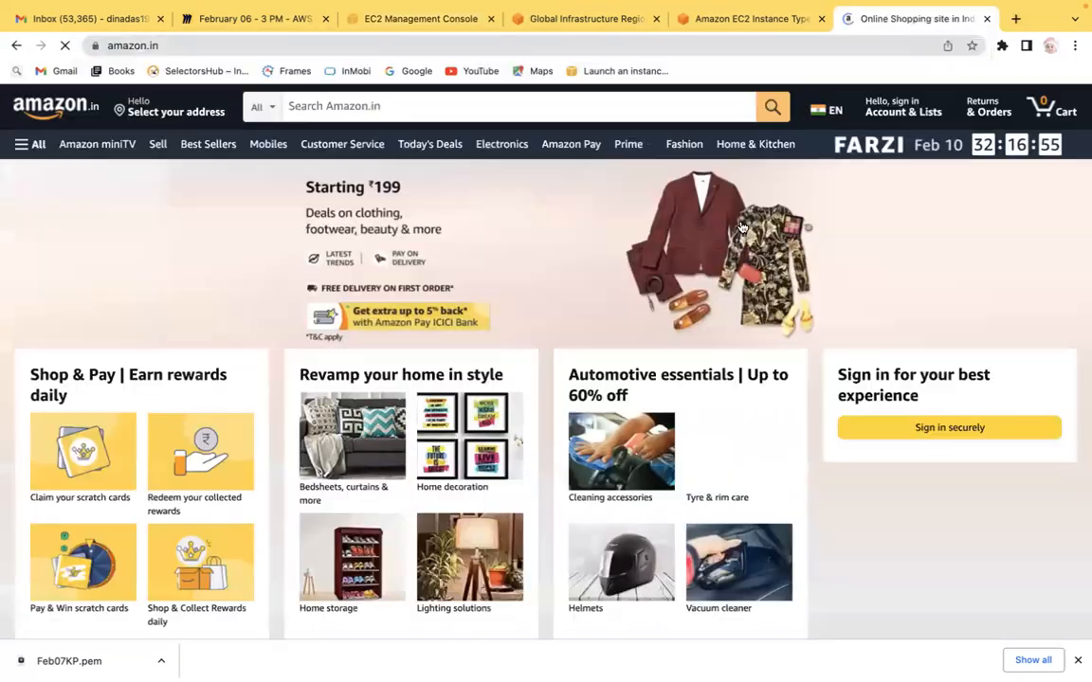
Step: Search Amazon for linux laptop
{"action": "left_click", "coordinate": [482, 99]}
{"action": "type", "text": "linux lap"}
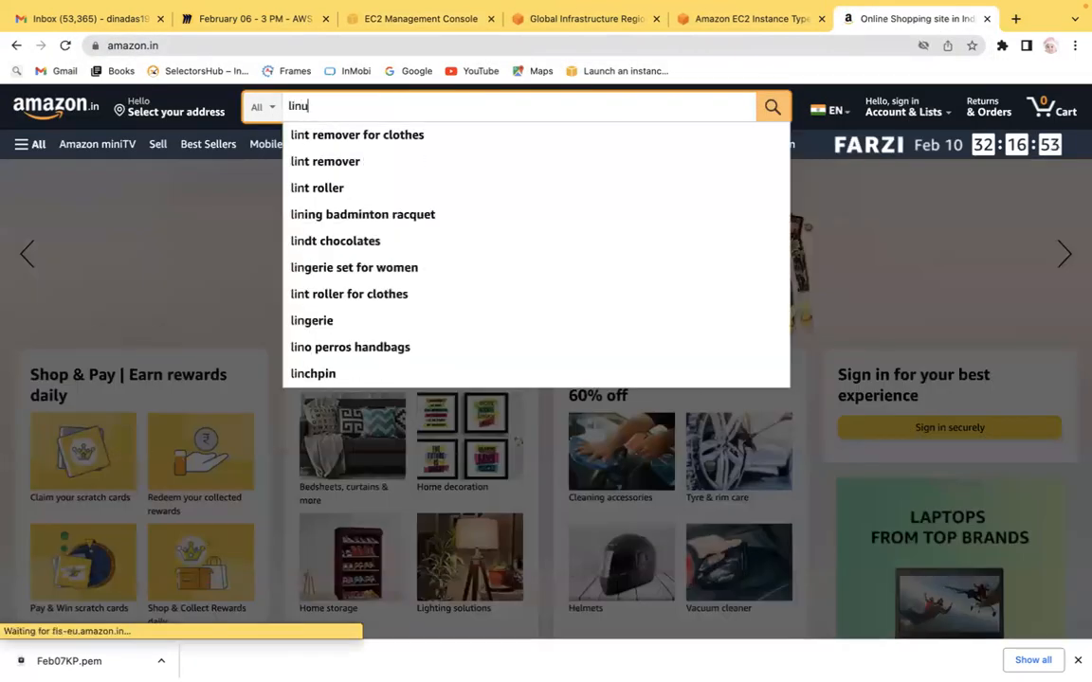
{"action": "key", "text": "Down"}
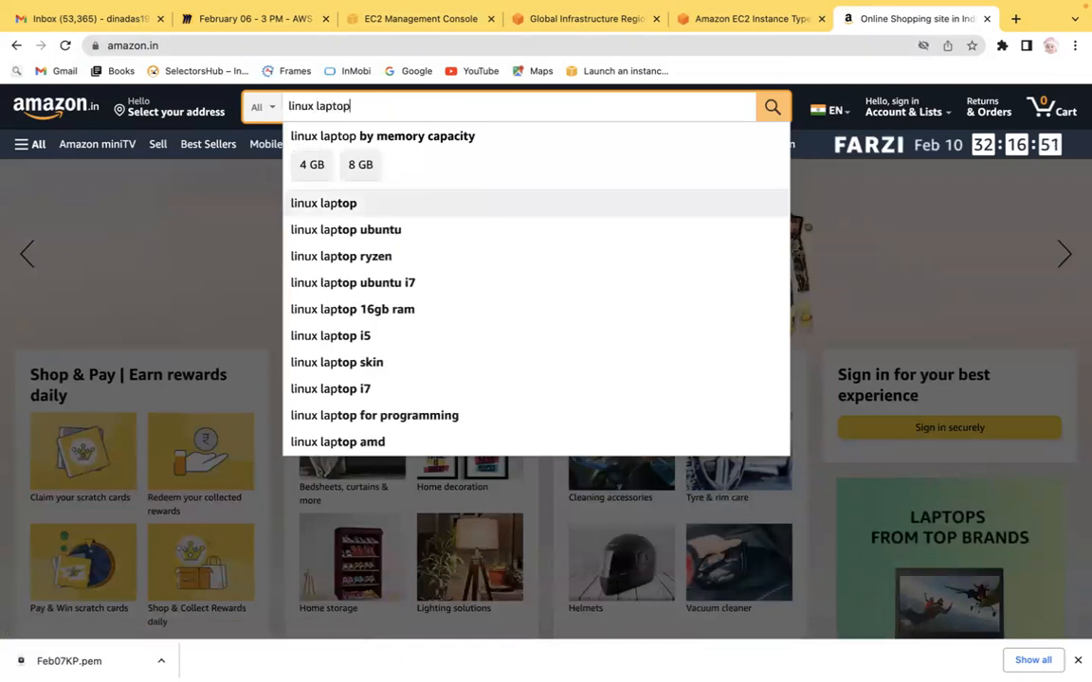
{"action": "key", "text": "Return"}
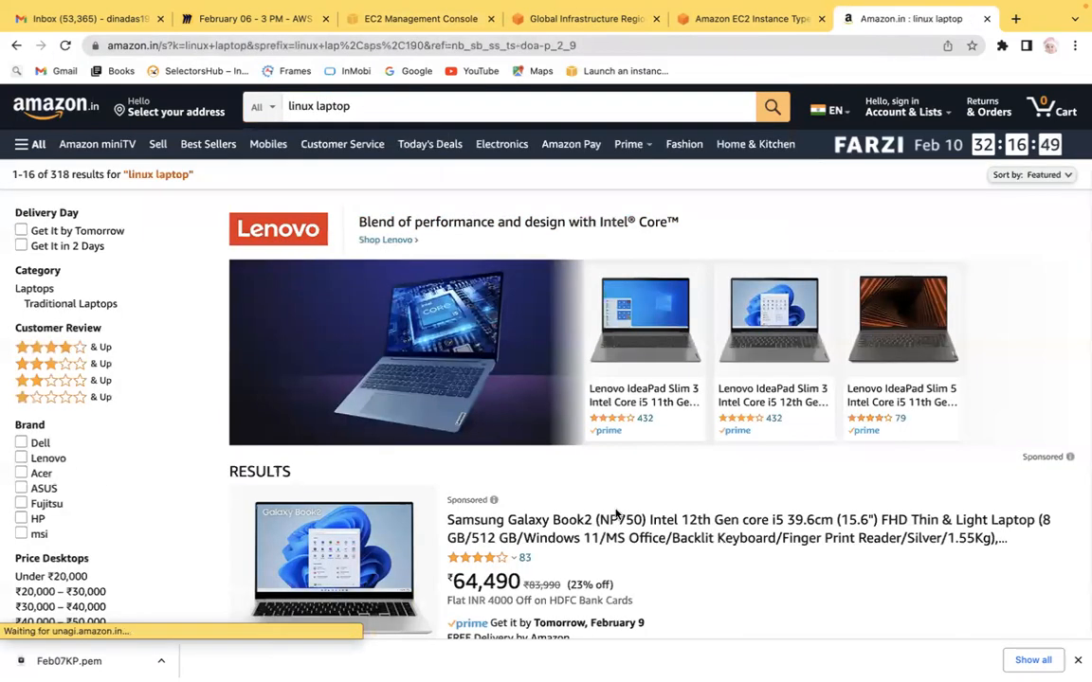
Step: Open the Lenovo store banner from the results and return to the linux laptop results
{"action": "scroll", "coordinate": [1078, 248], "scroll_direction": "down", "scroll_amount": 1}
{"action": "left_click", "coordinate": [1079, 247]}
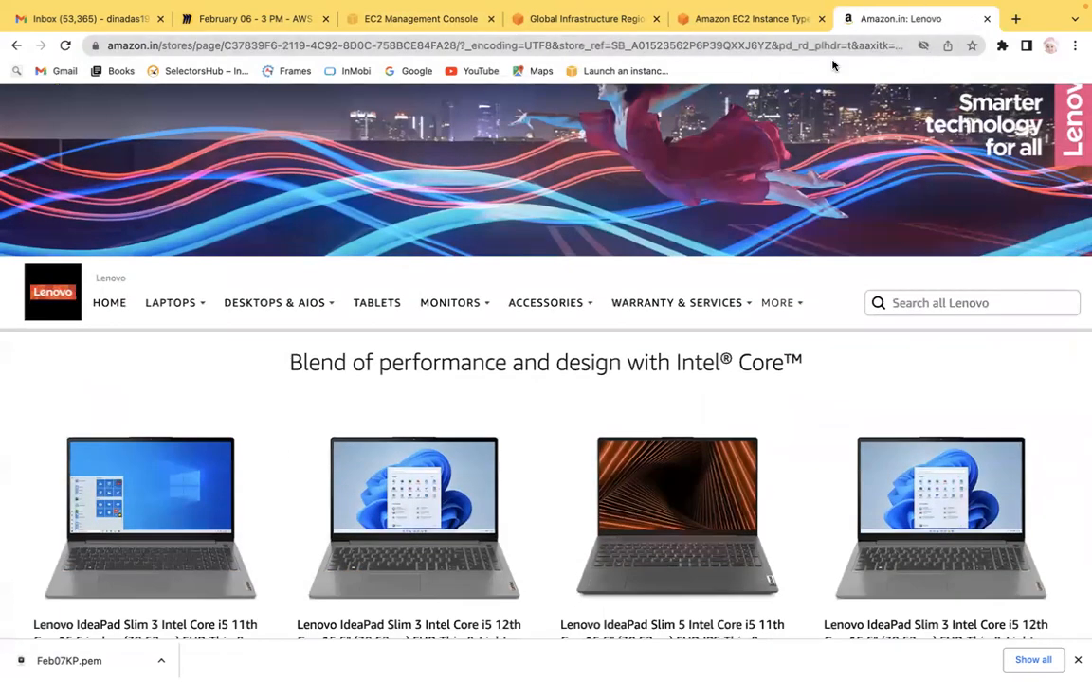
{"action": "left_click", "coordinate": [16, 44]}
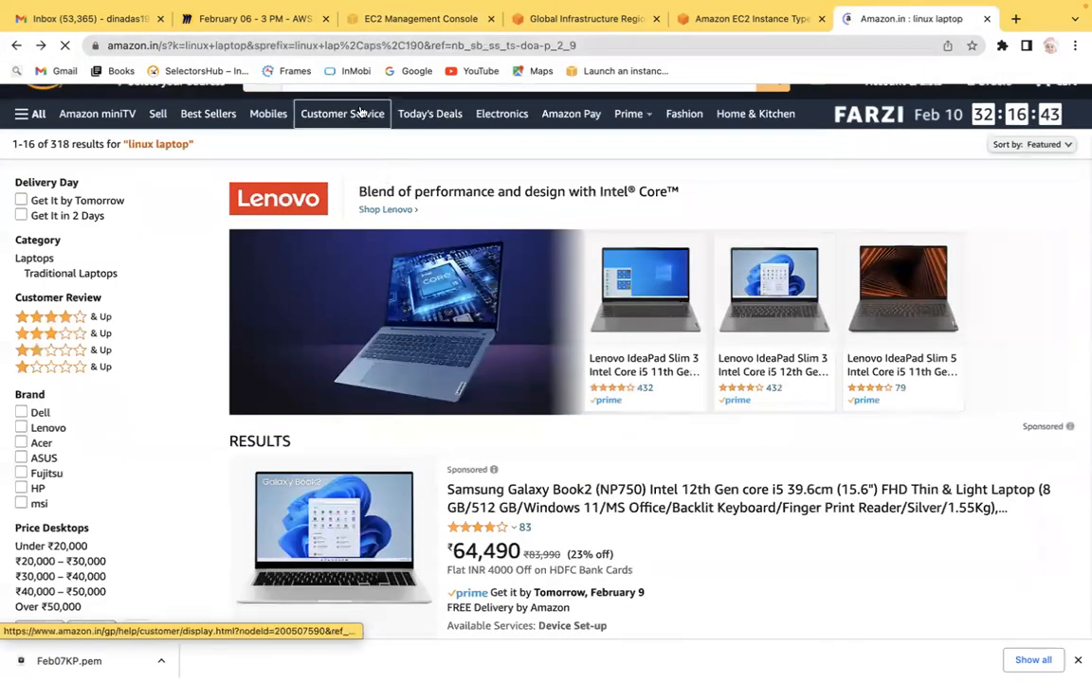
{"action": "scroll", "coordinate": [1065, 270], "scroll_direction": "up", "scroll_amount": 1}
{"action": "left_click", "coordinate": [1065, 271]}
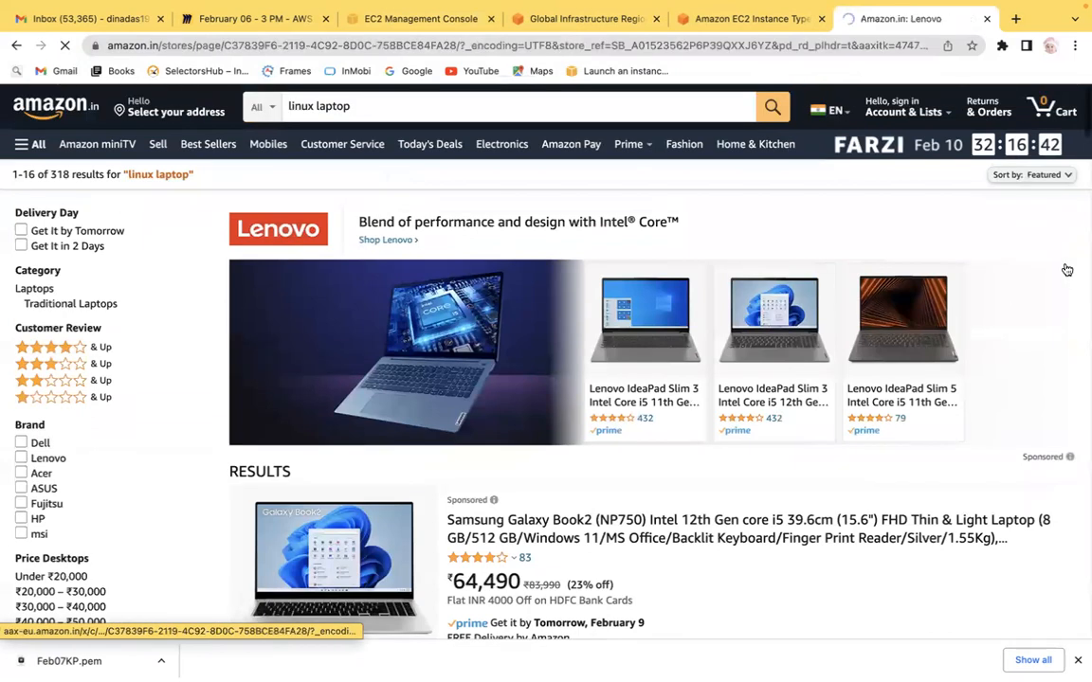
Step: Search Amazon for samsung laptop
{"action": "left_click", "coordinate": [412, 108]}
{"action": "type", "text": "Samsung"}
{"action": "key", "text": "Down"}
{"action": "key", "text": "Down"}
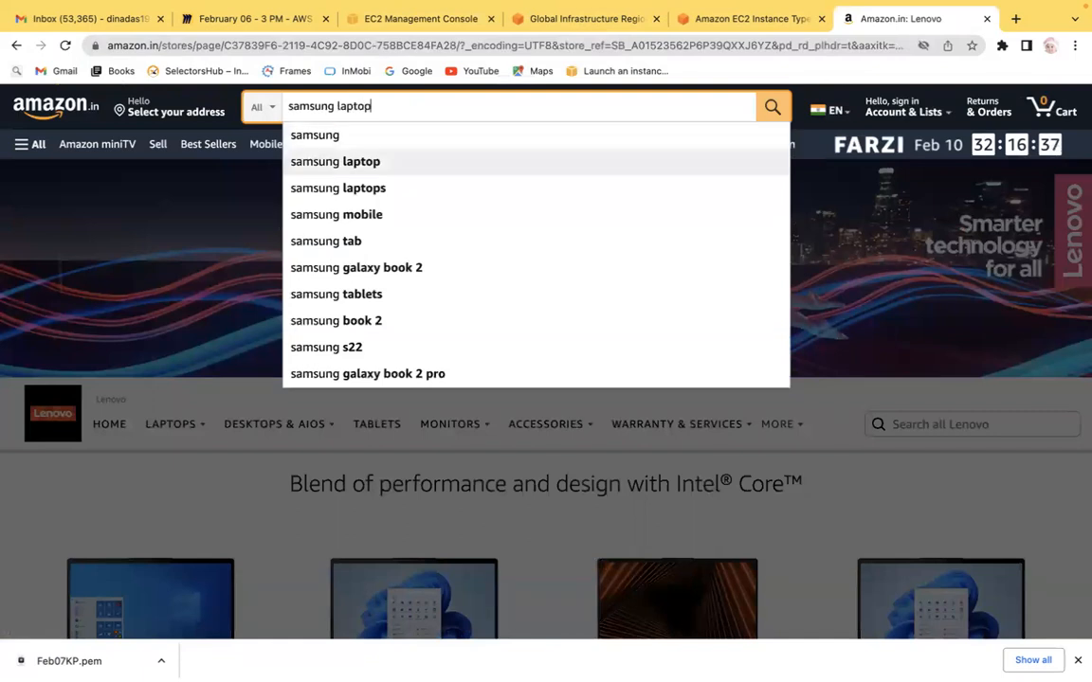
{"action": "key", "text": "Return"}
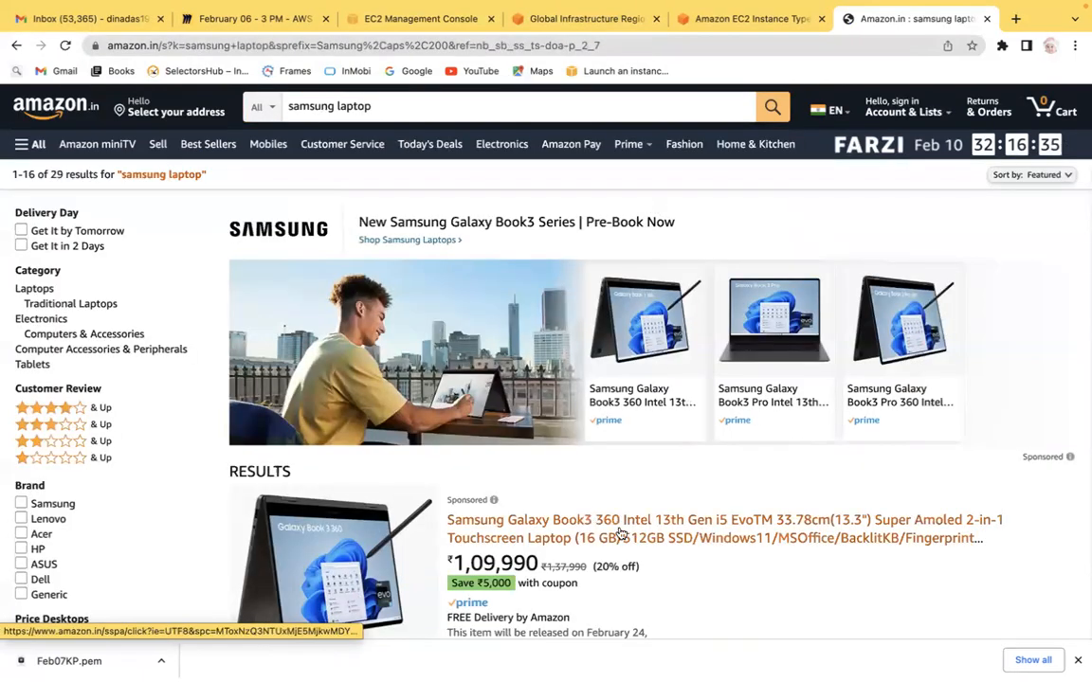
Step: Open the Samsung Galaxy Book3 360 product page and expand its full specification list
{"action": "left_click", "coordinate": [554, 539]}
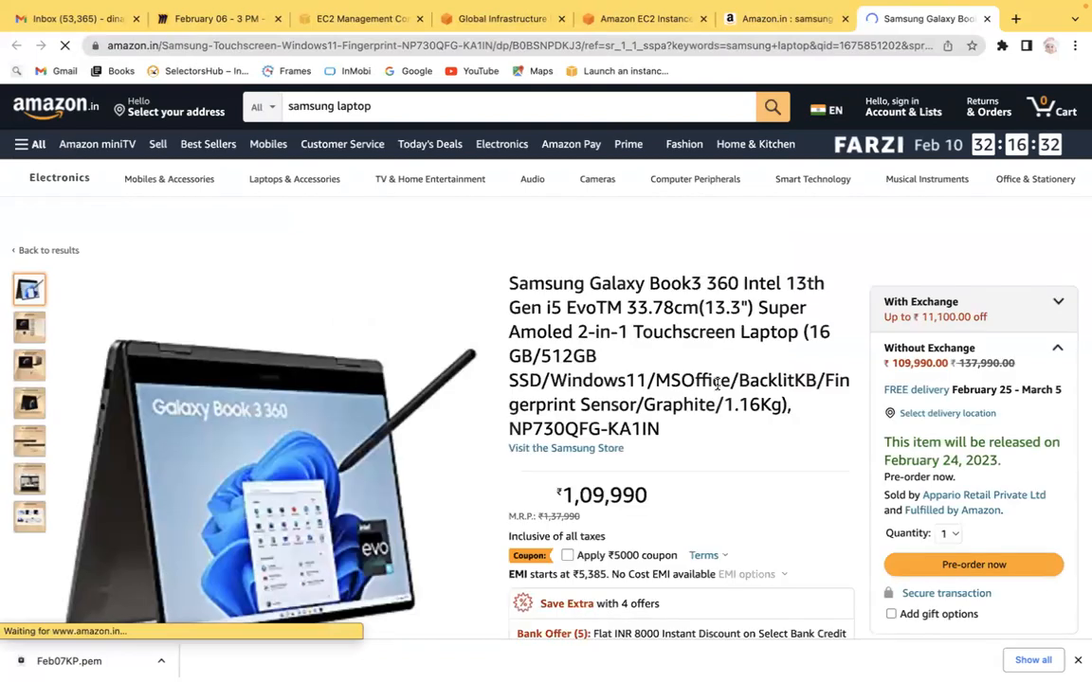
{"action": "scroll", "coordinate": [717, 383], "scroll_direction": "down", "scroll_amount": 3}
{"action": "scroll", "coordinate": [722, 290], "scroll_direction": "down", "scroll_amount": 1}
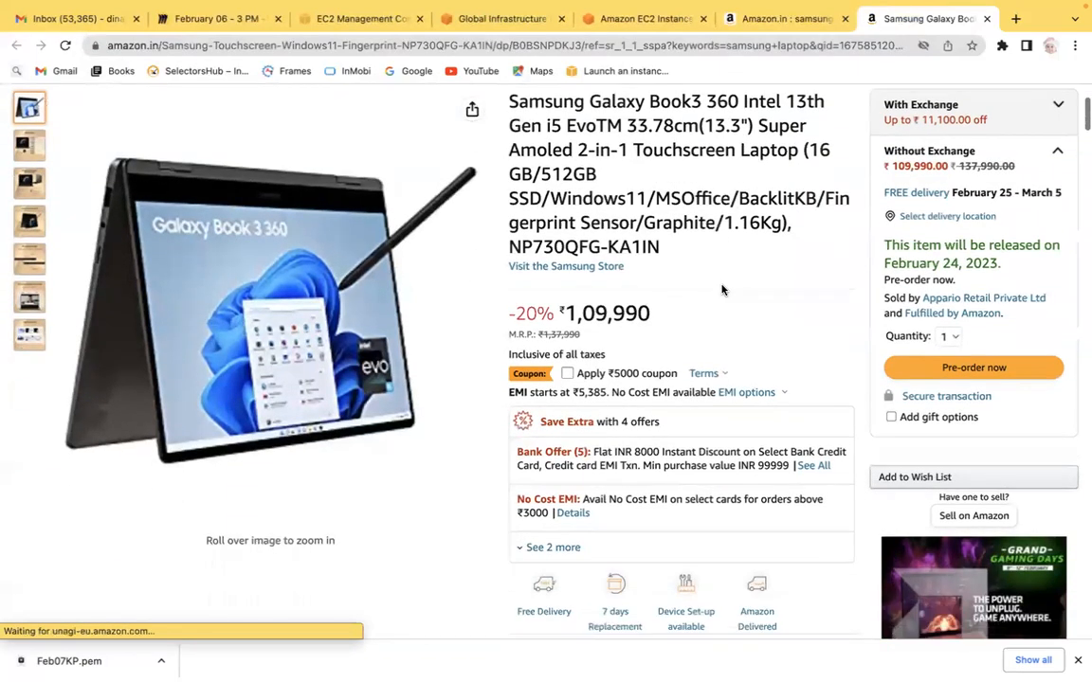
{"action": "scroll", "coordinate": [722, 290], "scroll_direction": "down", "scroll_amount": 3}
{"action": "scroll", "coordinate": [722, 290], "scroll_direction": "down", "scroll_amount": 4}
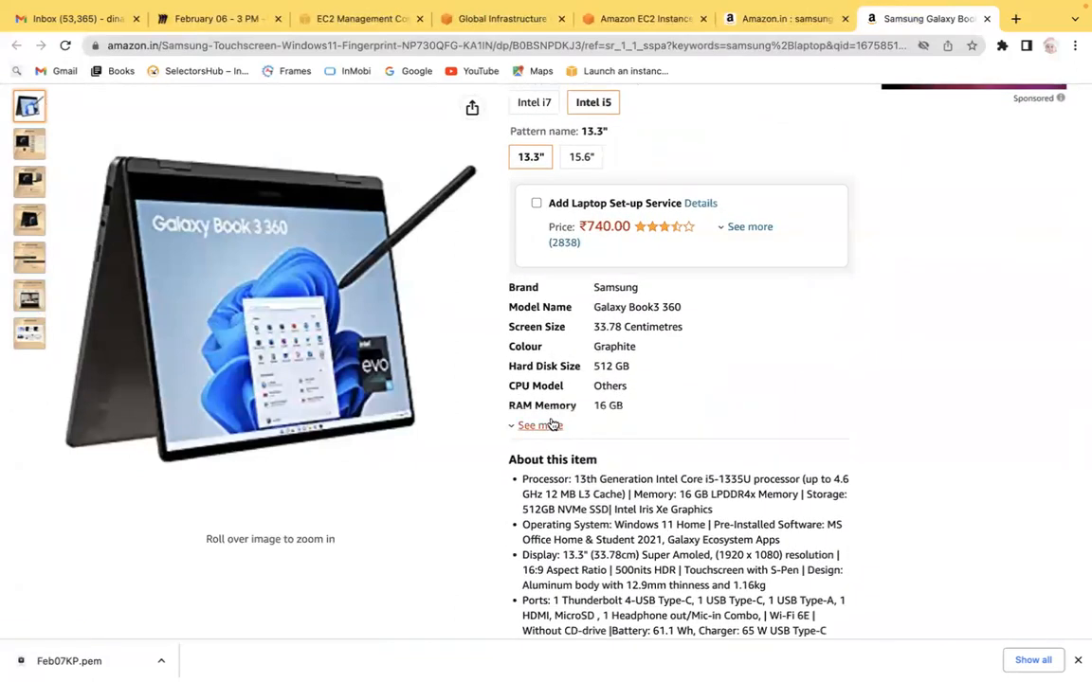
{"action": "left_click", "coordinate": [539, 426]}
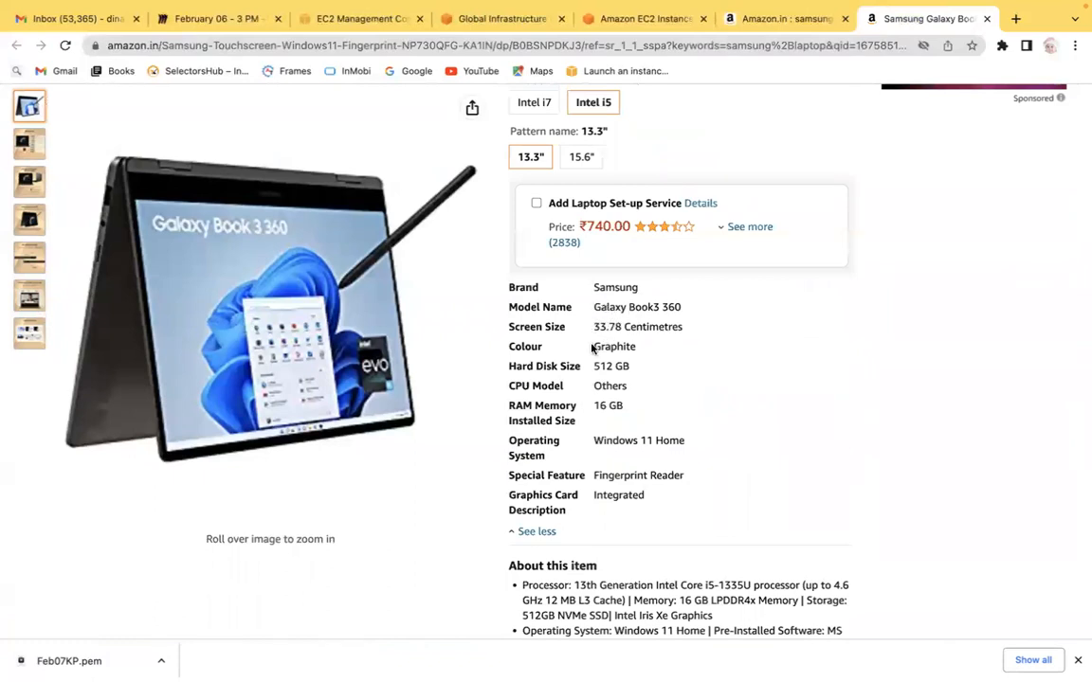
Step: Highlight the laptop's hard disk size, RAM memory and operating system specifications
{"action": "left_click_drag", "start_coordinate": [595, 365], "coordinate": [651, 369]}
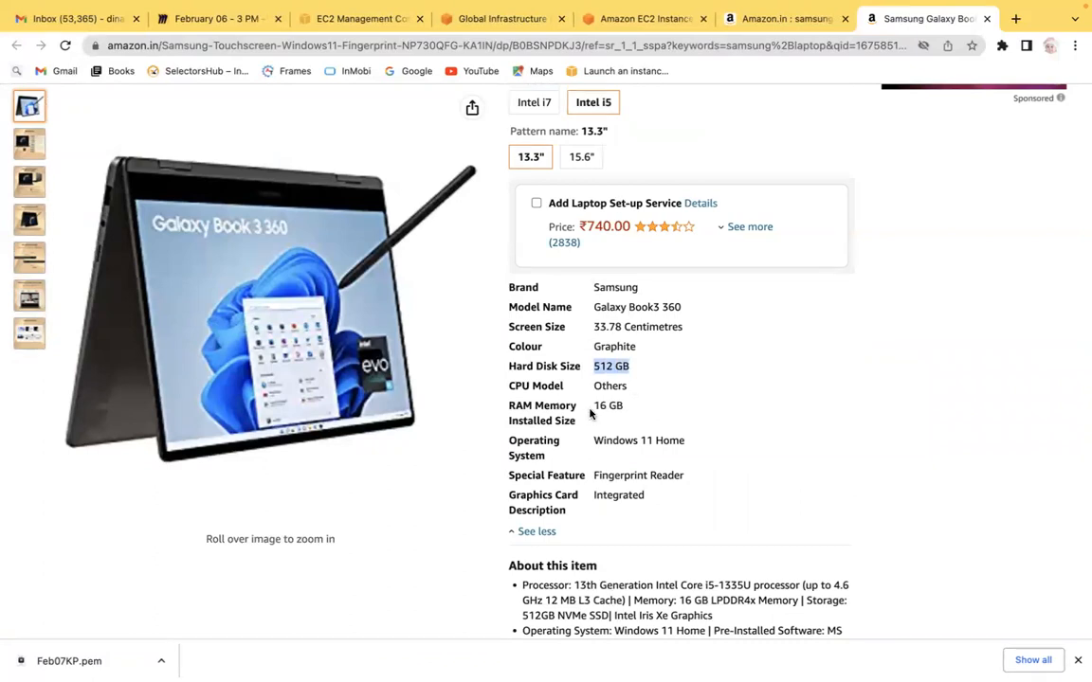
{"action": "left_click_drag", "start_coordinate": [593, 405], "coordinate": [646, 408]}
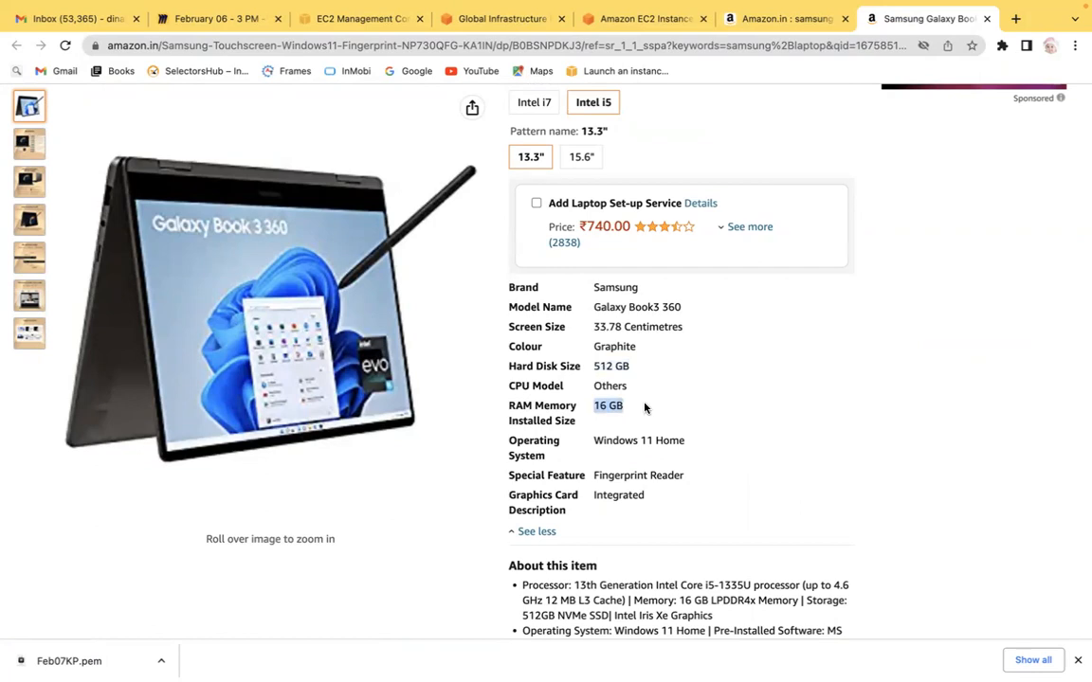
{"action": "left_click_drag", "start_coordinate": [594, 440], "coordinate": [681, 441]}
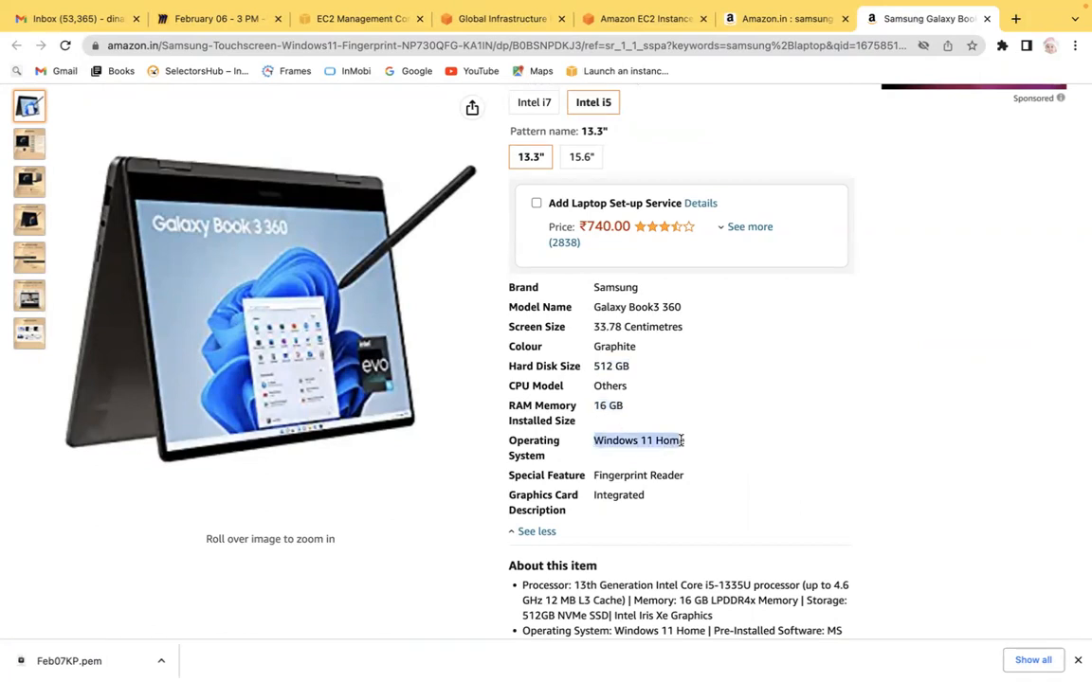
Step: Switch between the open tabs, highlight the laptop's hard disk size again and return to the EC2 console
{"action": "left_click", "coordinate": [652, 19]}
{"action": "left_click", "coordinate": [485, 16]}
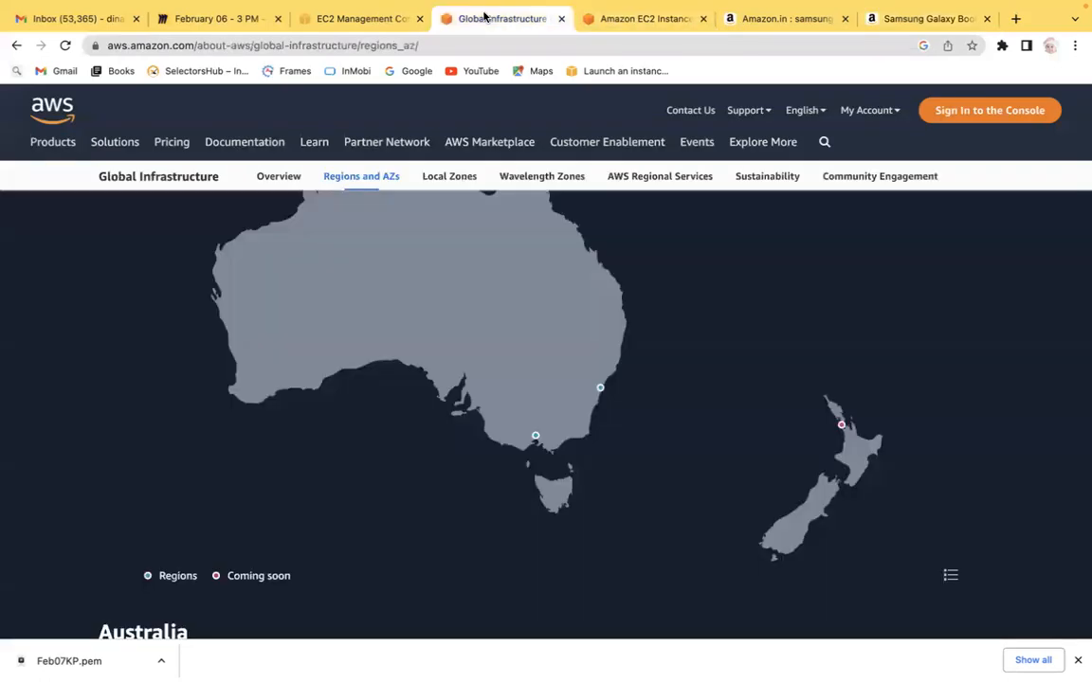
{"action": "left_click", "coordinate": [914, 18]}
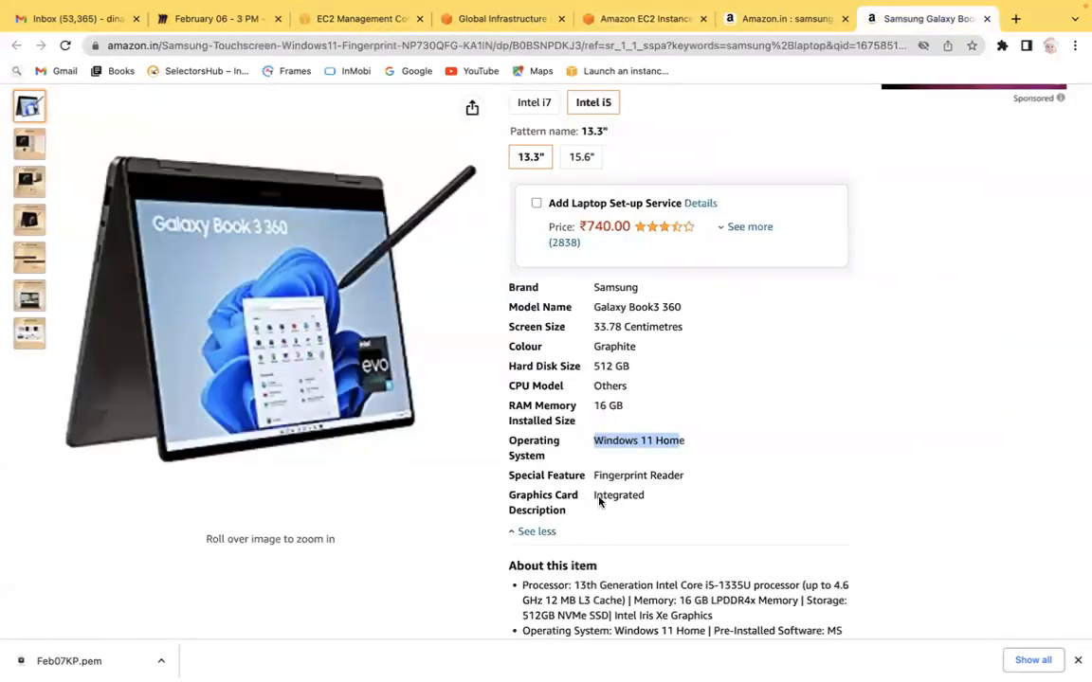
{"action": "left_click_drag", "start_coordinate": [594, 367], "coordinate": [626, 366]}
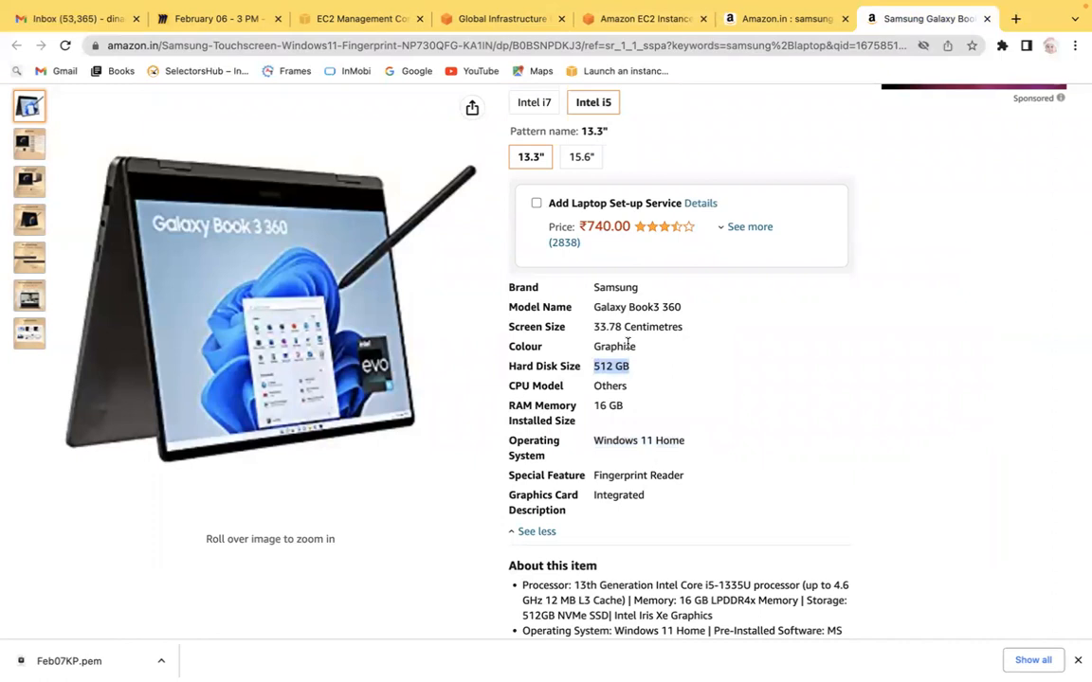
{"action": "left_click", "coordinate": [519, 21]}
{"action": "left_click", "coordinate": [358, 21]}
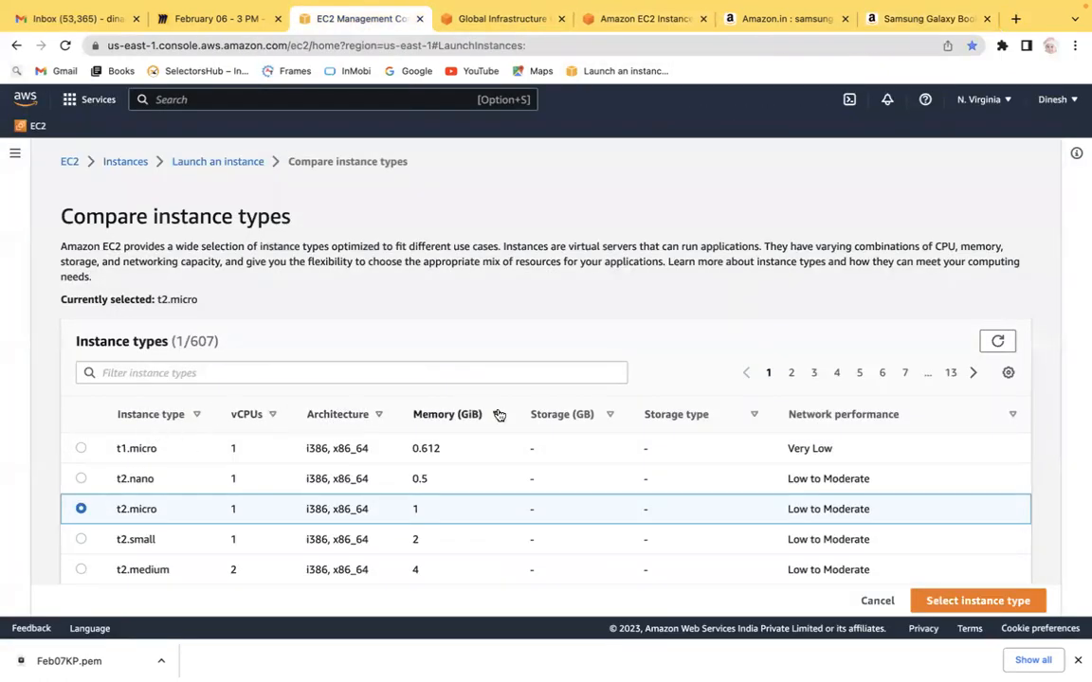
Step: Sort the instance type comparison by memory, ascending and then descending
{"action": "left_click", "coordinate": [449, 420]}
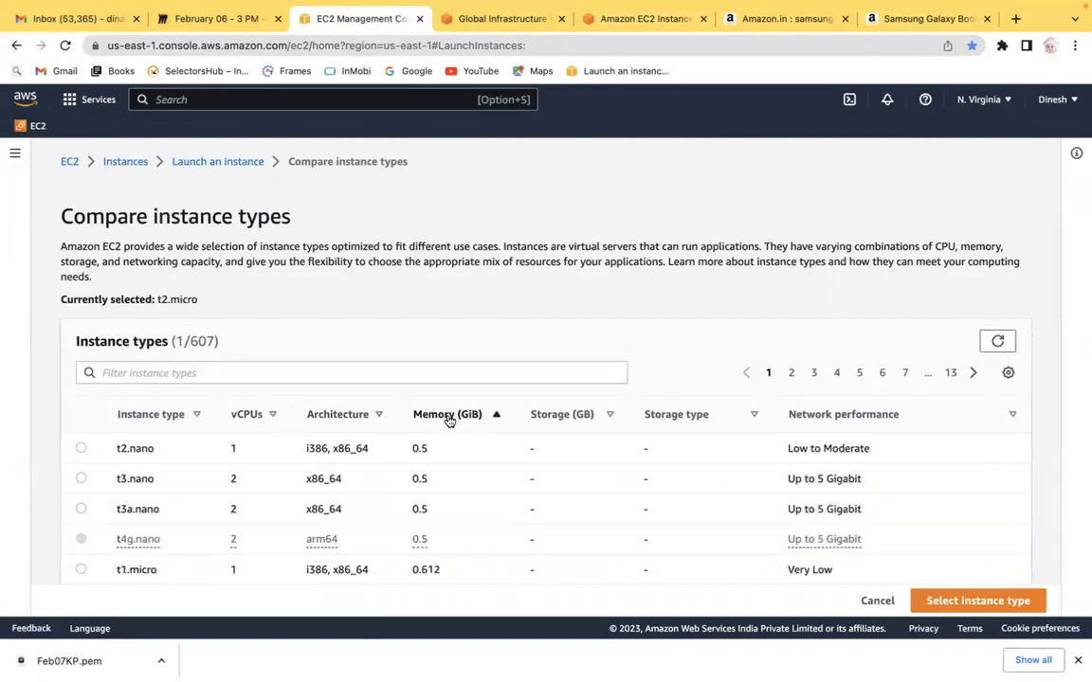
{"action": "left_click", "coordinate": [450, 420]}
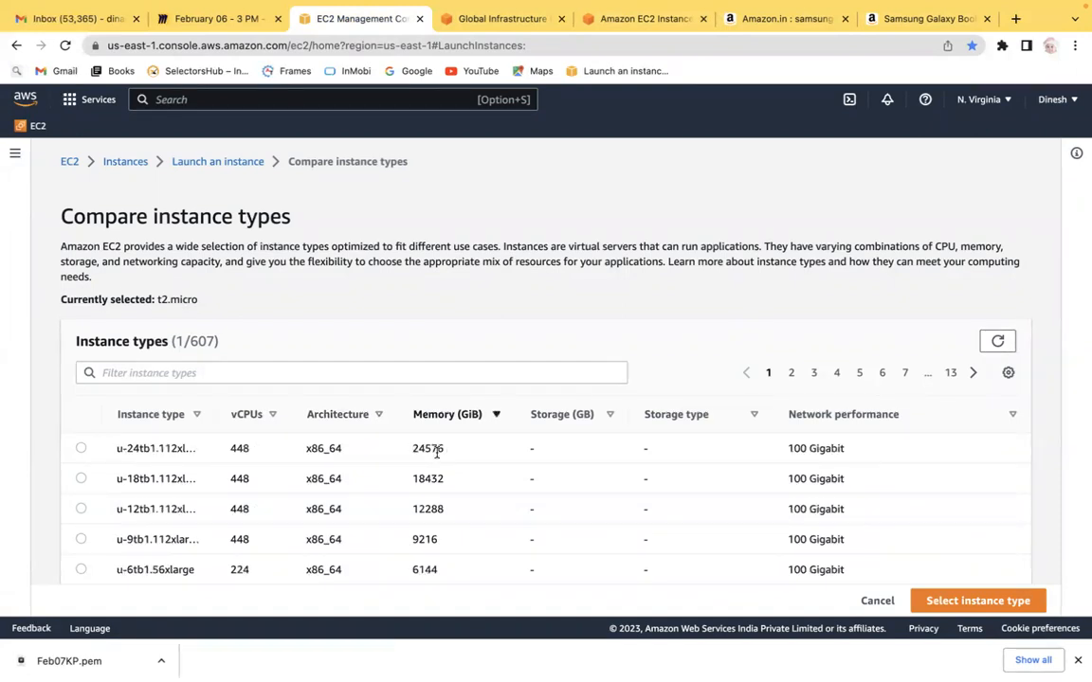
Step: Select the largest-memory instance type, u-24tb1.112xlarge, in the comparison list
{"action": "left_click", "coordinate": [913, 21]}
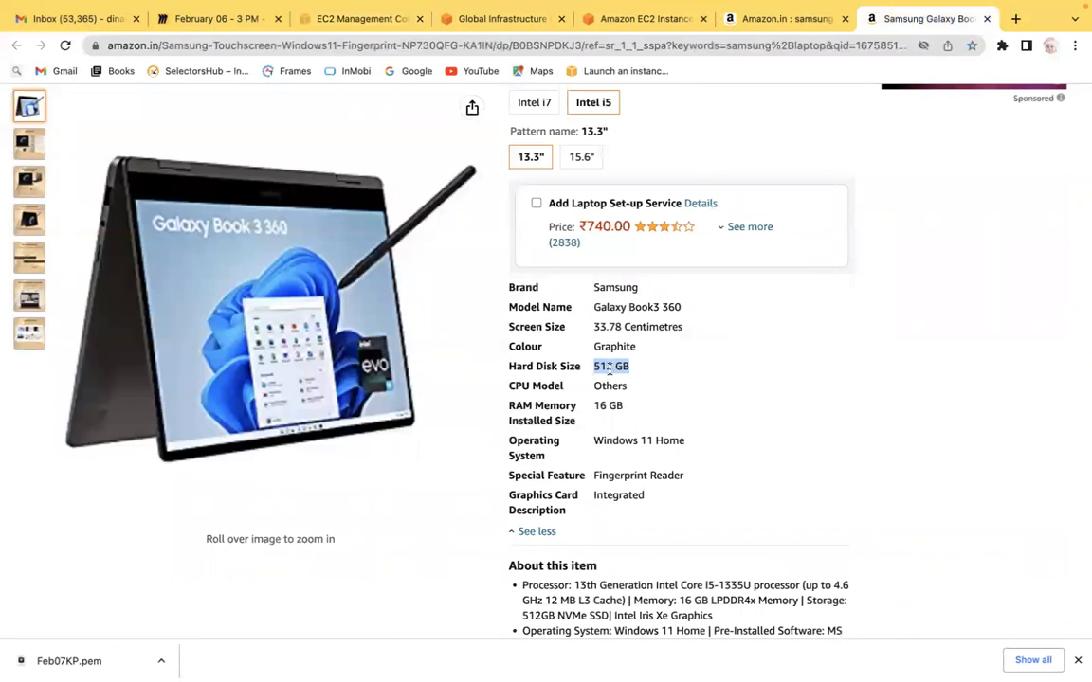
{"action": "left_click", "coordinate": [364, 28]}
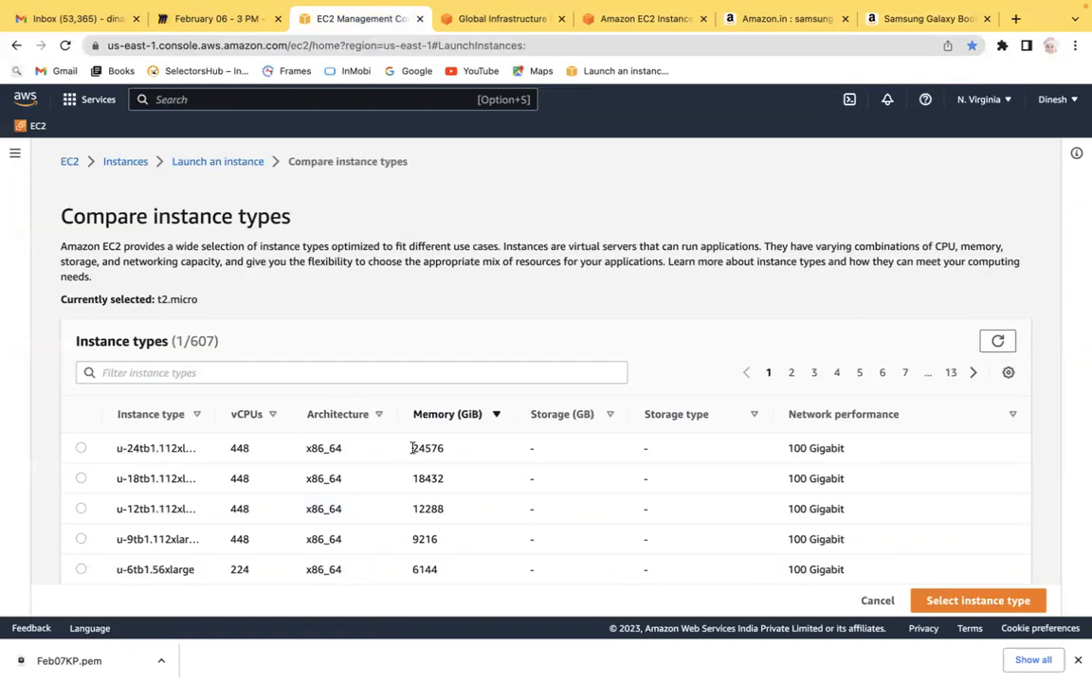
{"action": "left_click_drag", "start_coordinate": [413, 449], "coordinate": [465, 451]}
{"action": "left_click", "coordinate": [459, 453]}
Step: Re-sort the comparison list by memory and scroll through the results
{"action": "left_click", "coordinate": [449, 415]}
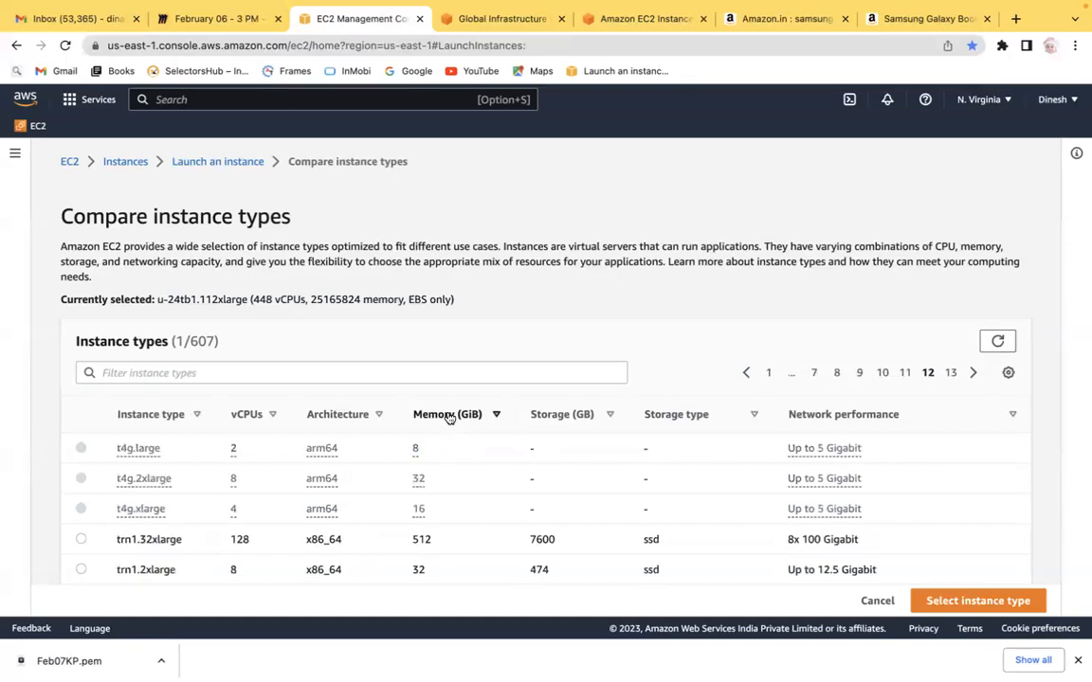
{"action": "left_click", "coordinate": [449, 415]}
{"action": "scroll", "coordinate": [670, 306], "scroll_direction": "down", "scroll_amount": 3}
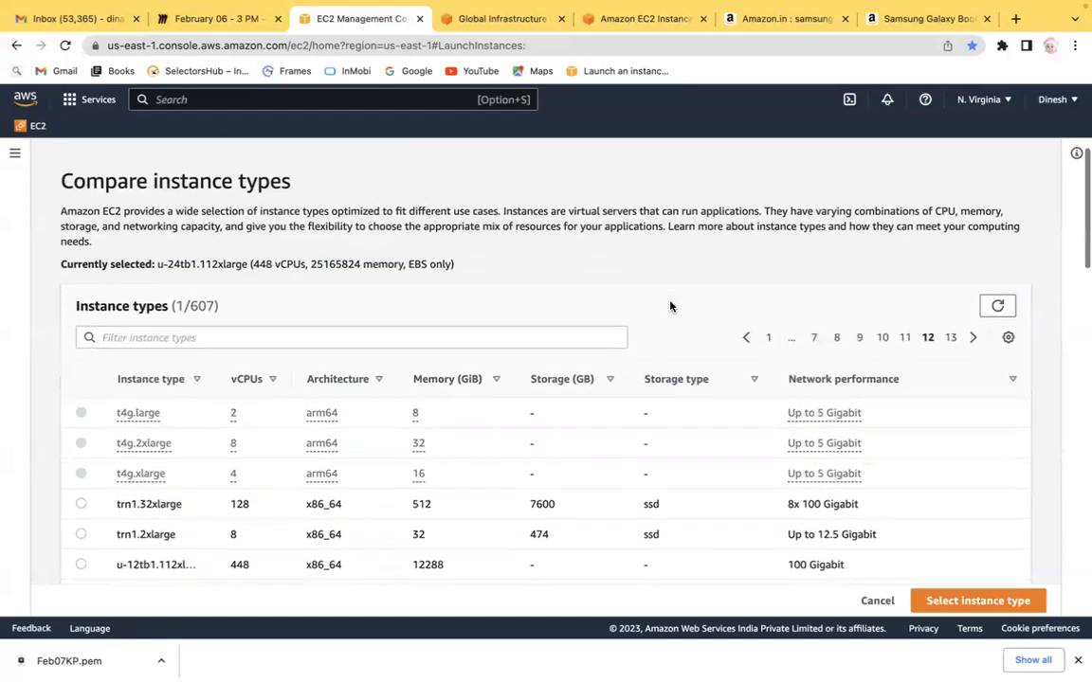
{"action": "left_click", "coordinate": [440, 324]}
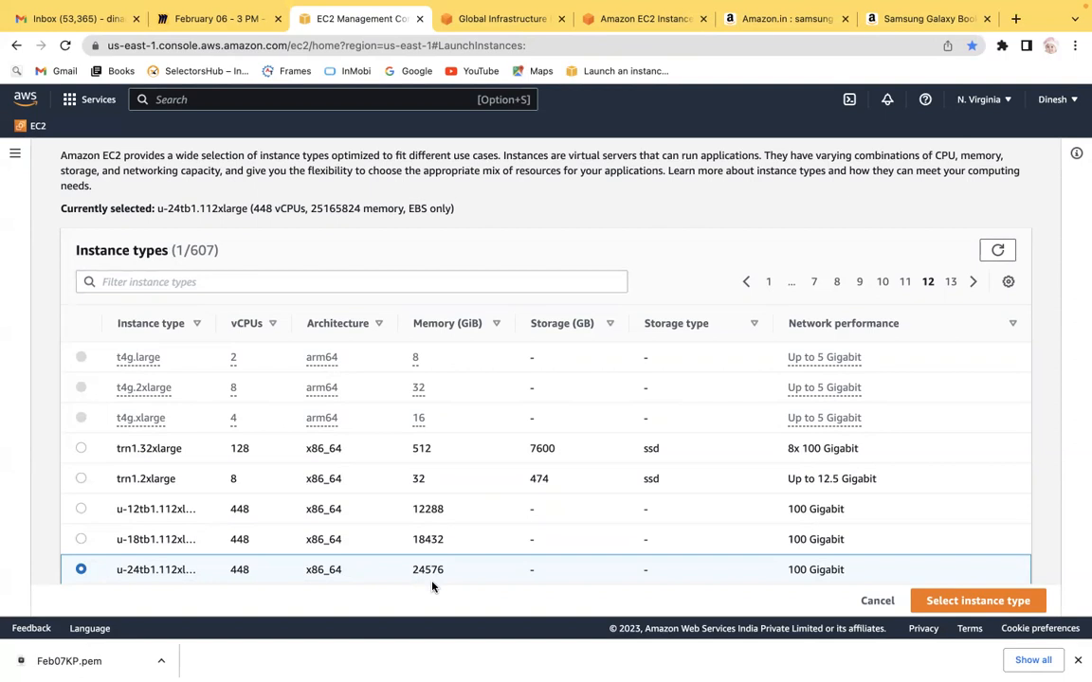
Step: Close the two Amazon shopping tabs
{"action": "left_click", "coordinate": [843, 19]}
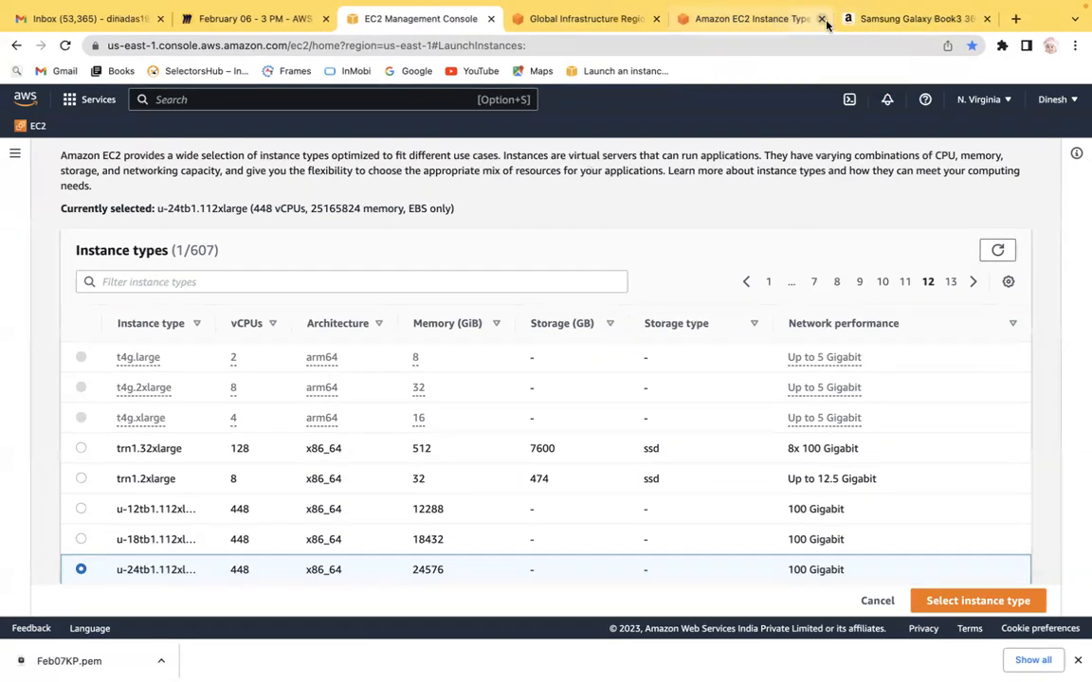
{"action": "left_click", "coordinate": [986, 19]}
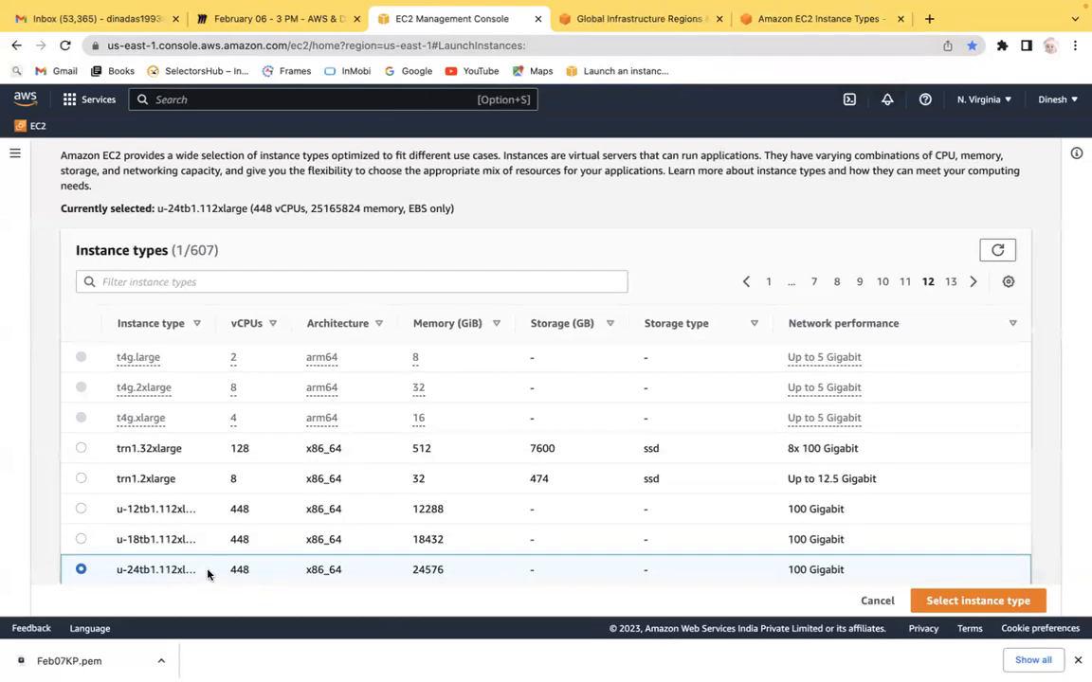
Step: Sort the comparison list by instance type, ascending and then descending
{"action": "left_click", "coordinate": [163, 325]}
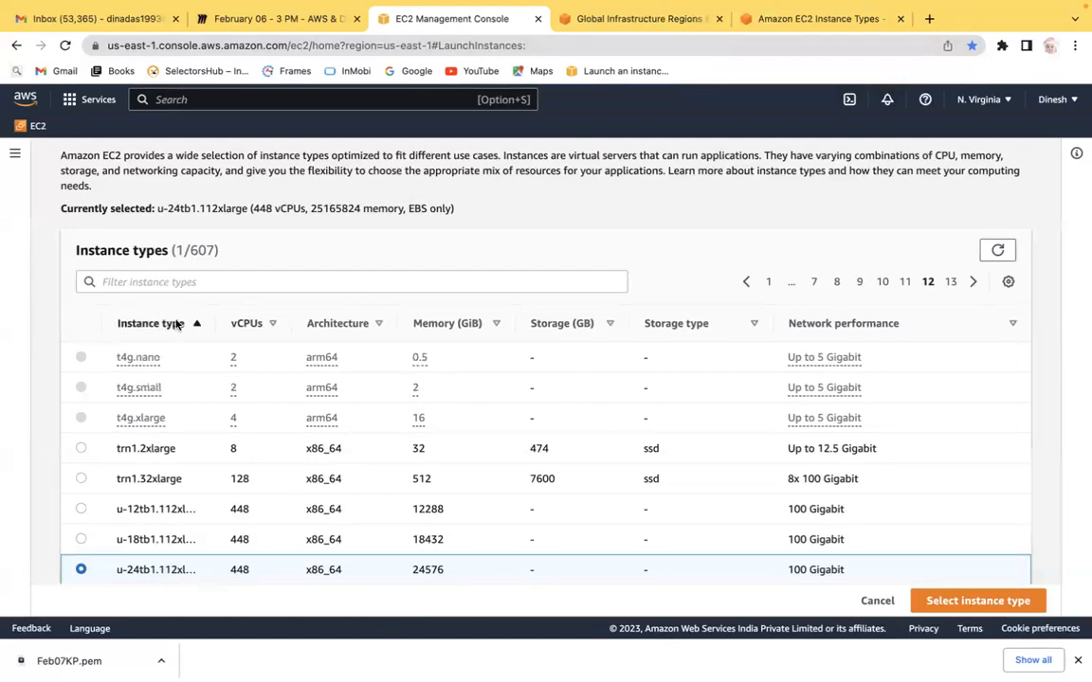
{"action": "left_click", "coordinate": [163, 326]}
{"action": "left_click", "coordinate": [162, 326]}
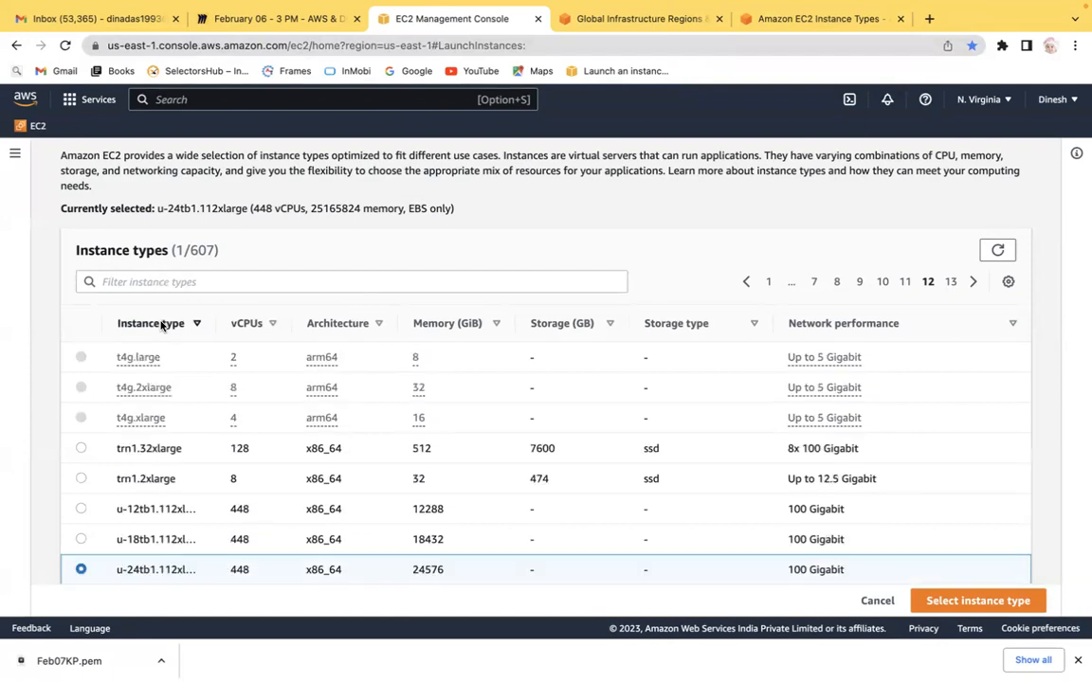
Step: Filter the instance type comparison to t2.micro, select it, clear the filter and confirm t2.micro as the instance type
{"action": "left_click", "coordinate": [151, 280]}
{"action": "type", "text": "t2"}
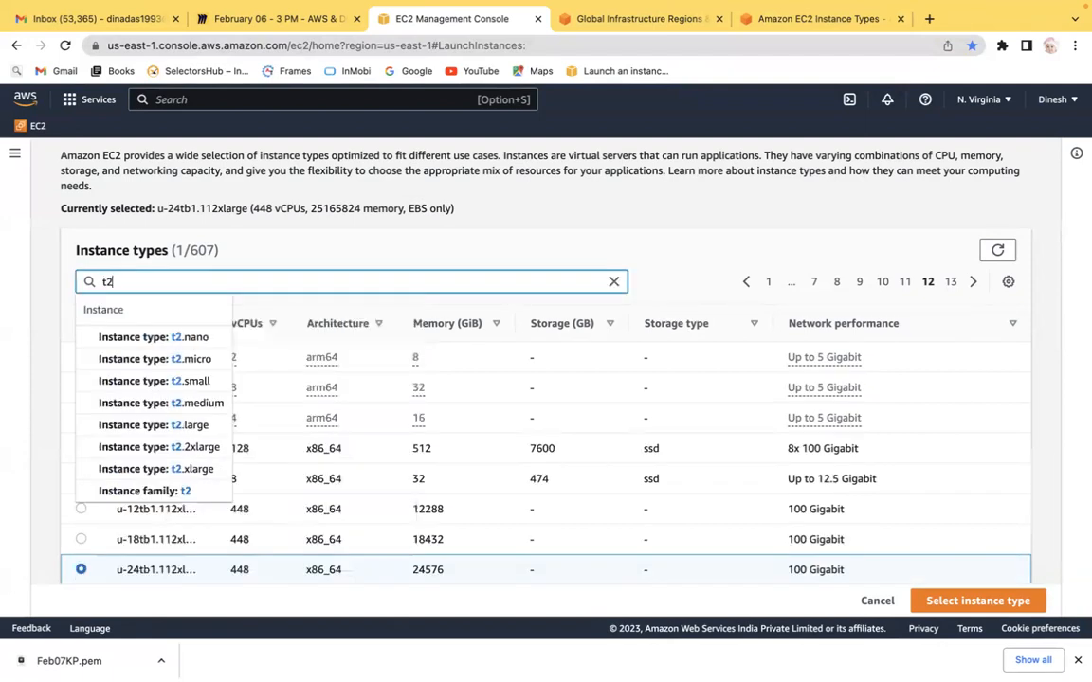
{"action": "left_click", "coordinate": [205, 358]}
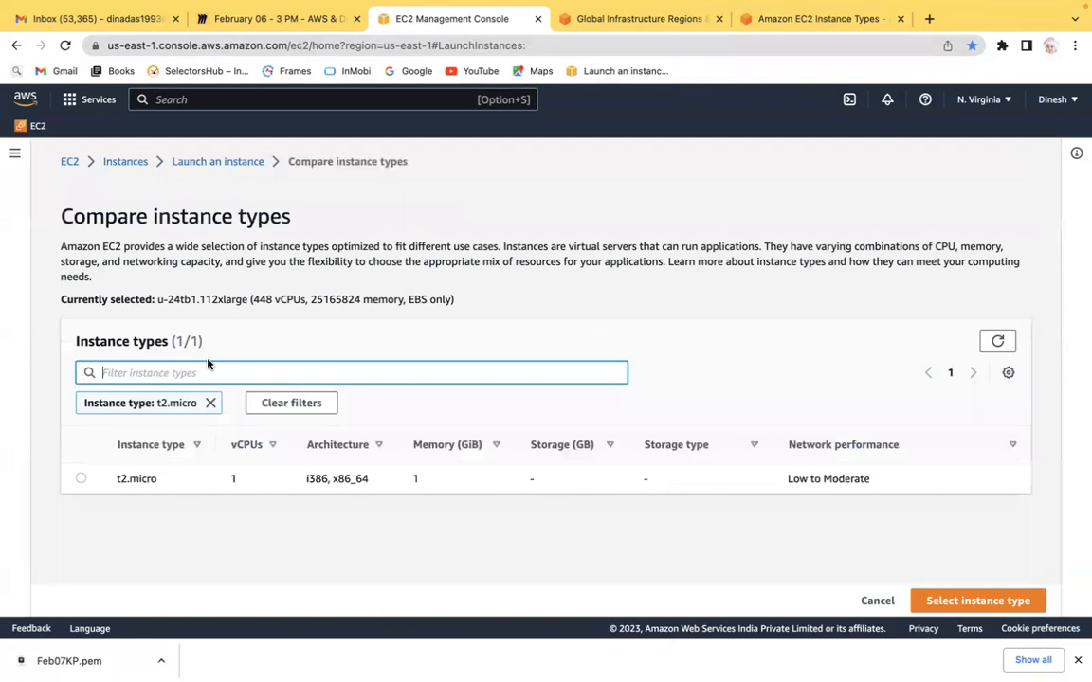
{"action": "left_click", "coordinate": [80, 479]}
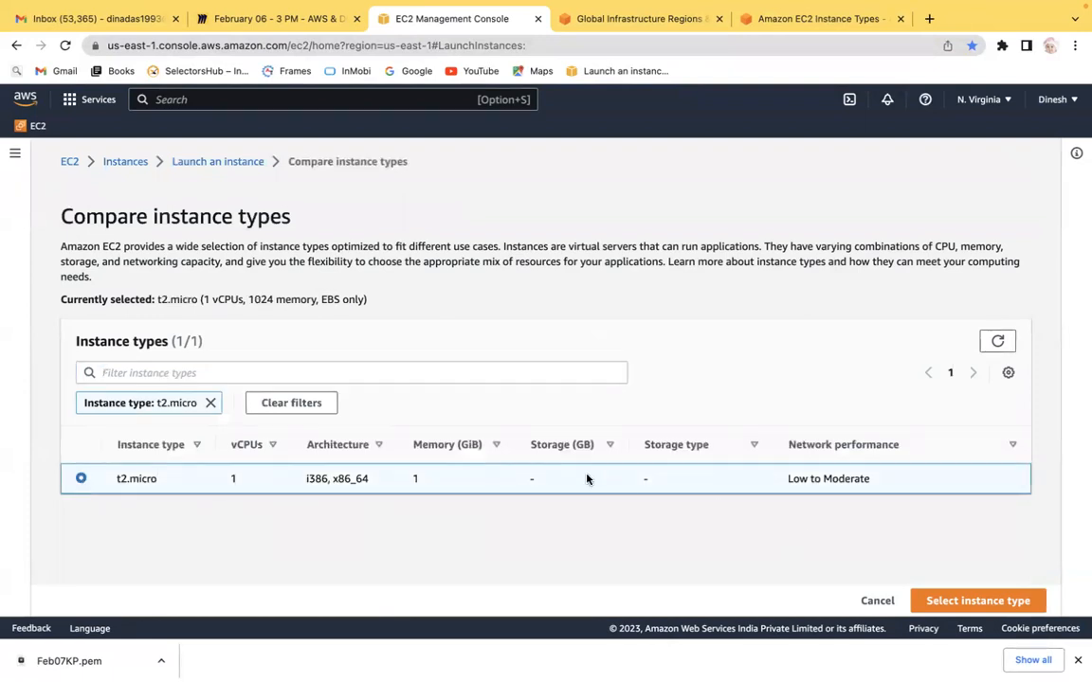
{"action": "left_click", "coordinate": [210, 403]}
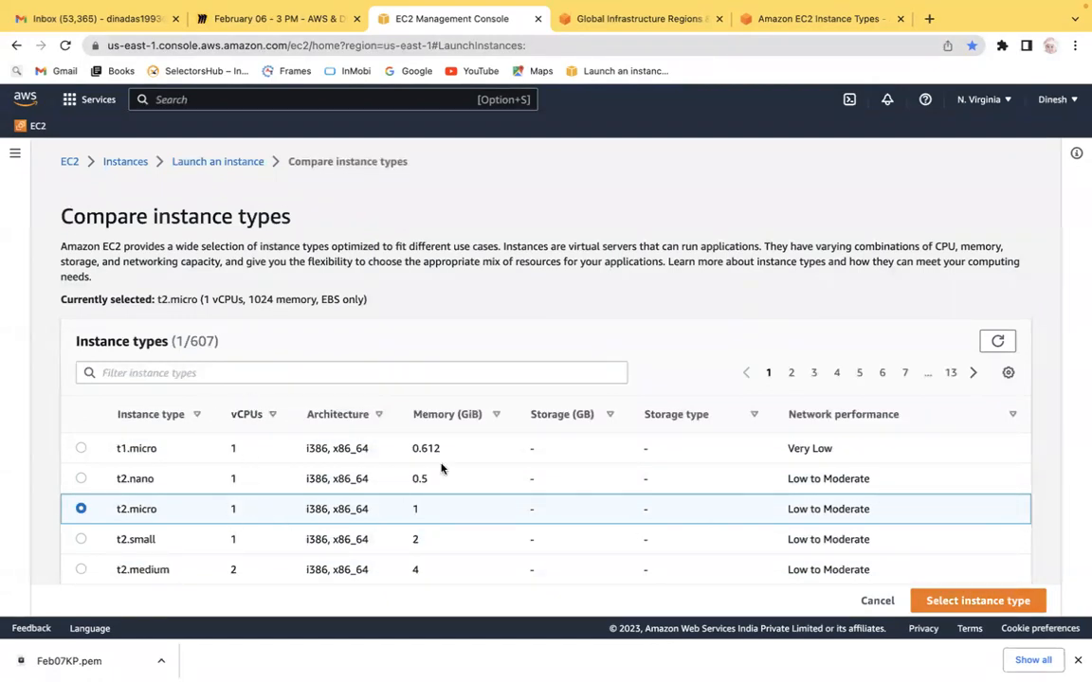
{"action": "left_click", "coordinate": [997, 602]}
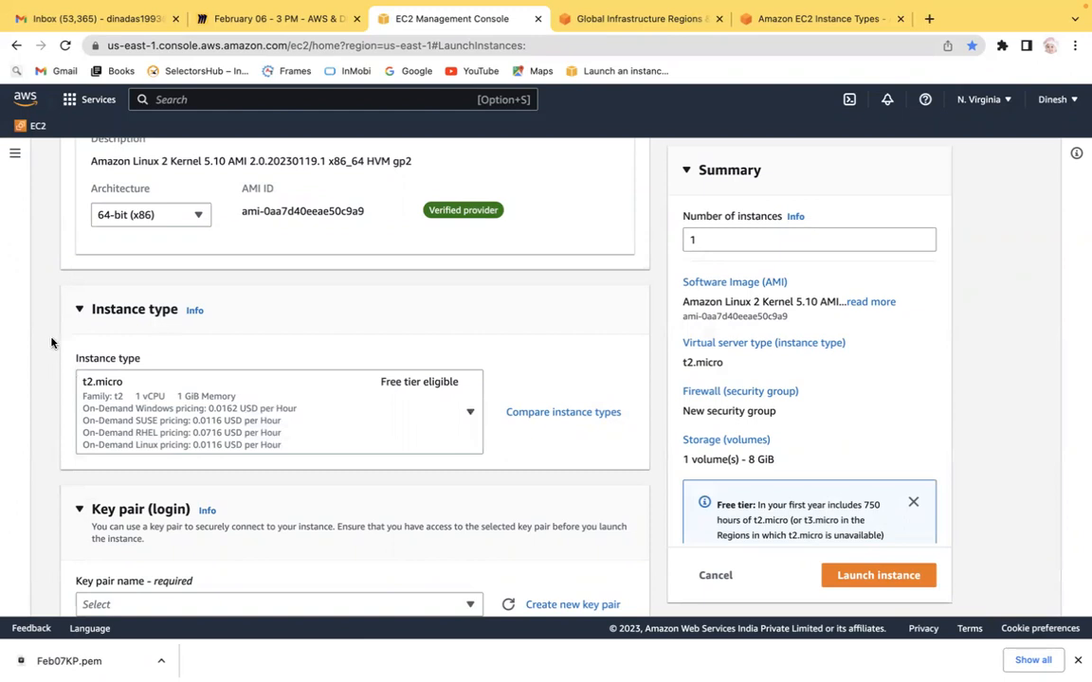
Step: Scroll through the launch form from the AMI section down to the key pair and network settings
{"action": "scroll", "coordinate": [51, 342], "scroll_direction": "up", "scroll_amount": 5}
{"action": "scroll", "coordinate": [51, 342], "scroll_direction": "down", "scroll_amount": 3}
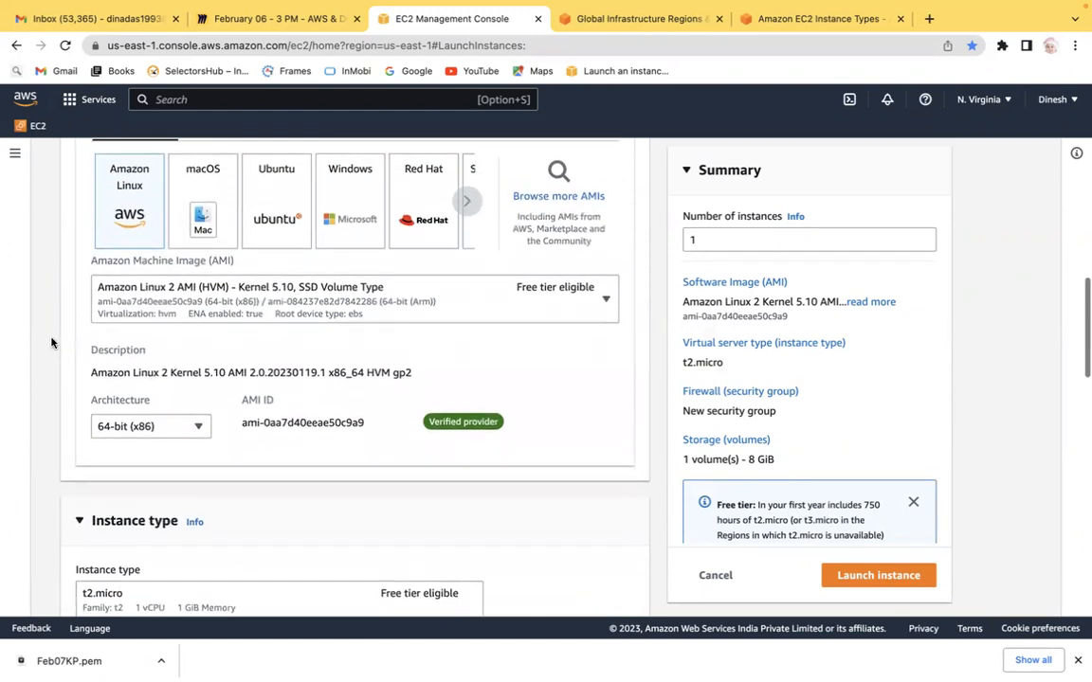
{"action": "scroll", "coordinate": [52, 342], "scroll_direction": "down", "scroll_amount": 1}
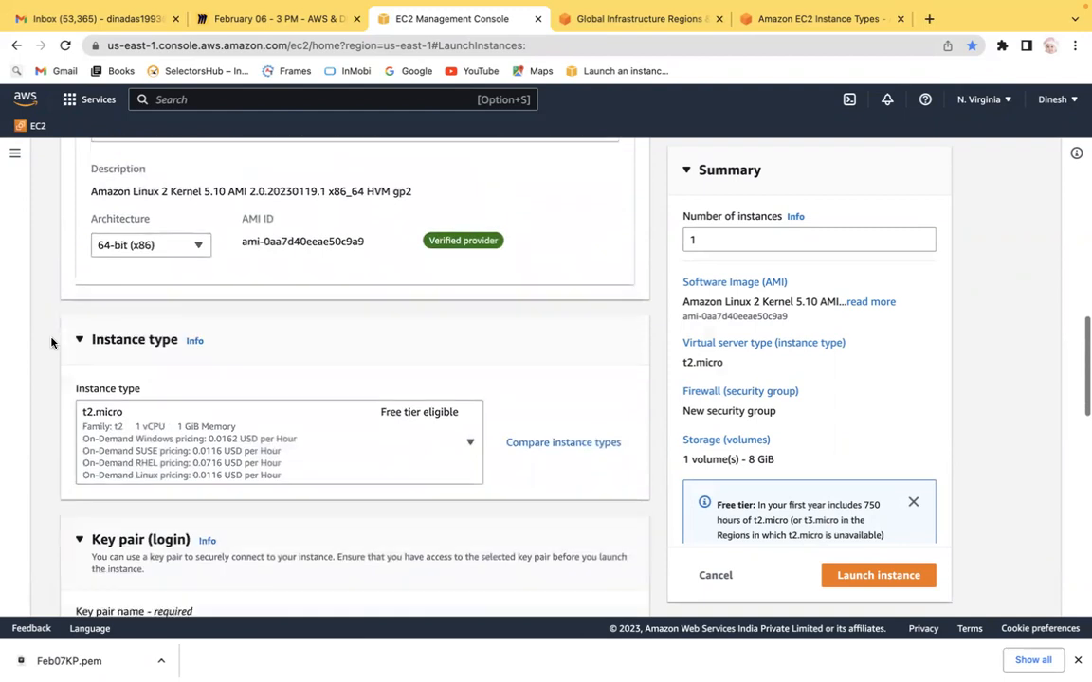
{"action": "scroll", "coordinate": [51, 343], "scroll_direction": "down", "scroll_amount": 2}
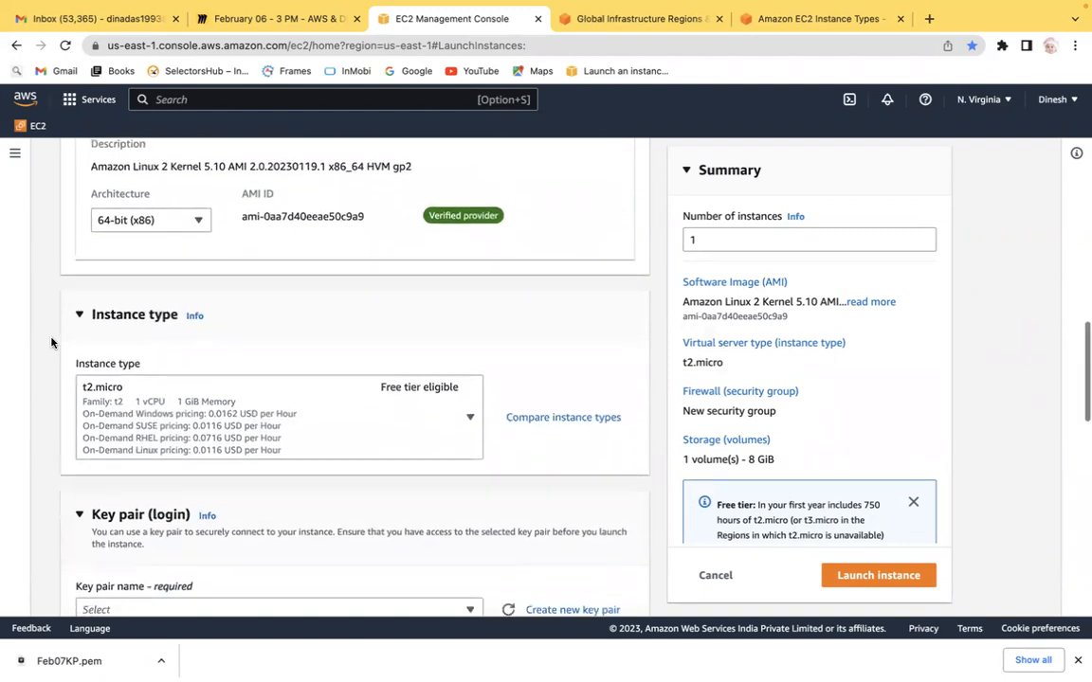
{"action": "scroll", "coordinate": [51, 342], "scroll_direction": "down", "scroll_amount": 4}
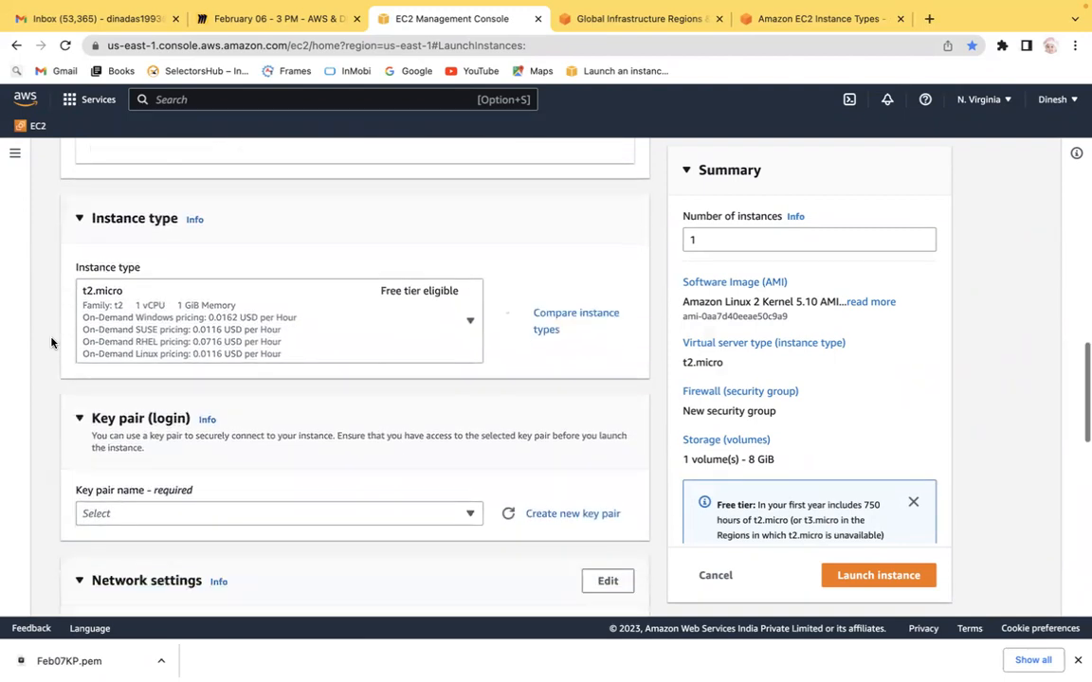
{"action": "scroll", "coordinate": [51, 342], "scroll_direction": "down", "scroll_amount": 2}
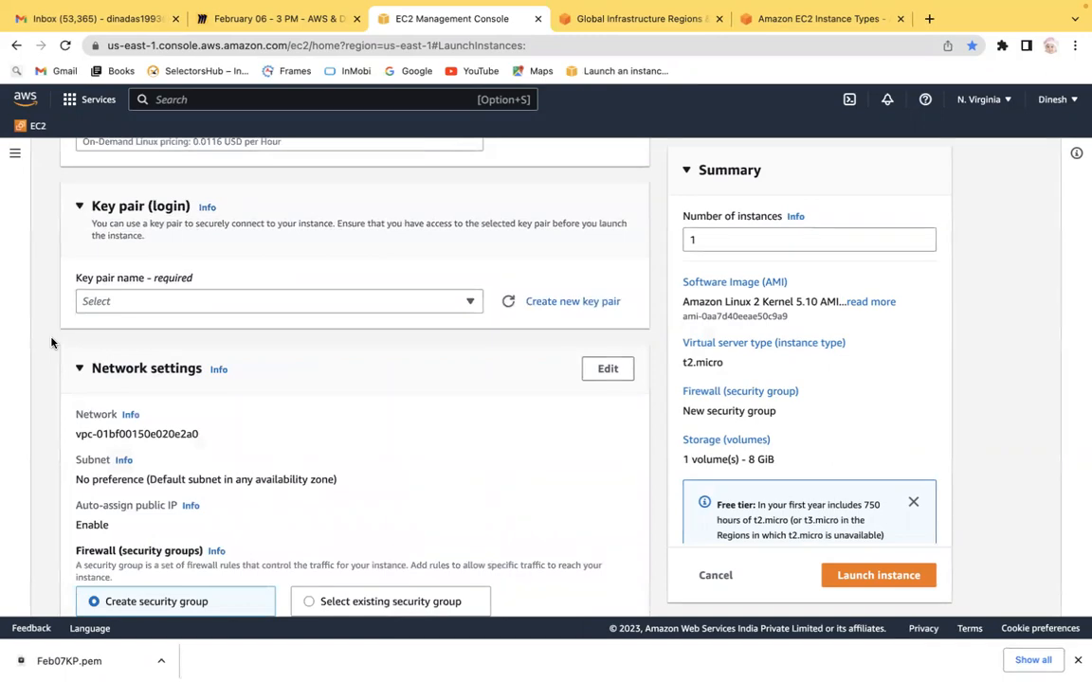
{"action": "key", "text": "ctrl+Left"}
{"action": "key", "text": "ctrl+Right"}
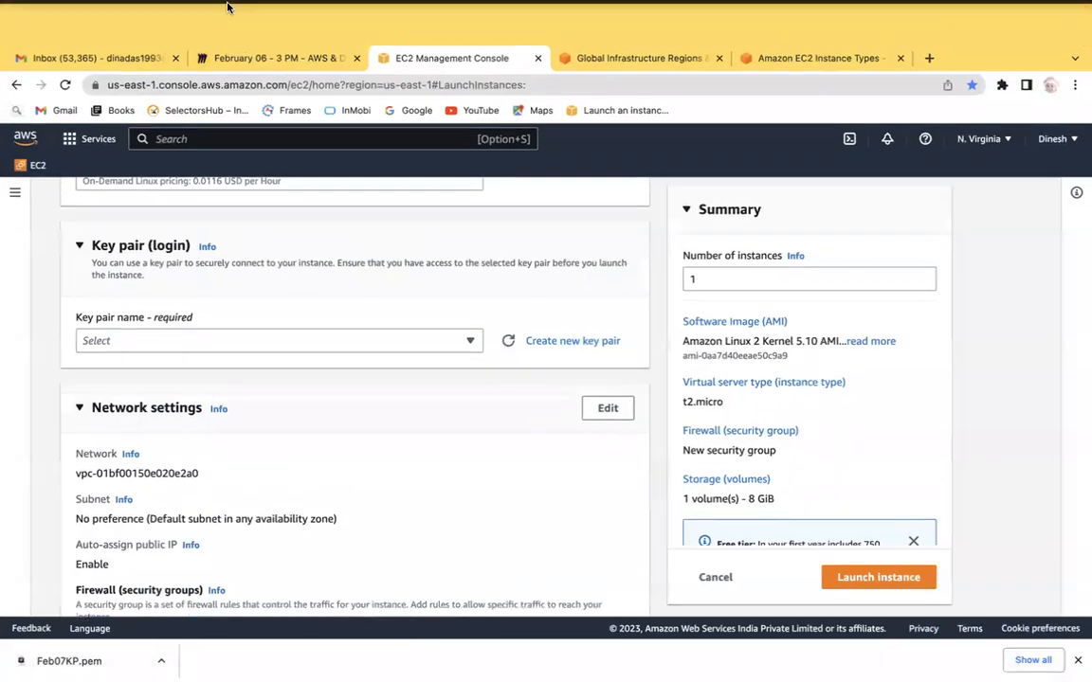
Step: Switch to the Miro board and add the line "Step 4: Generate Key Pair" below the instance family list
{"action": "left_click", "coordinate": [274, 58]}
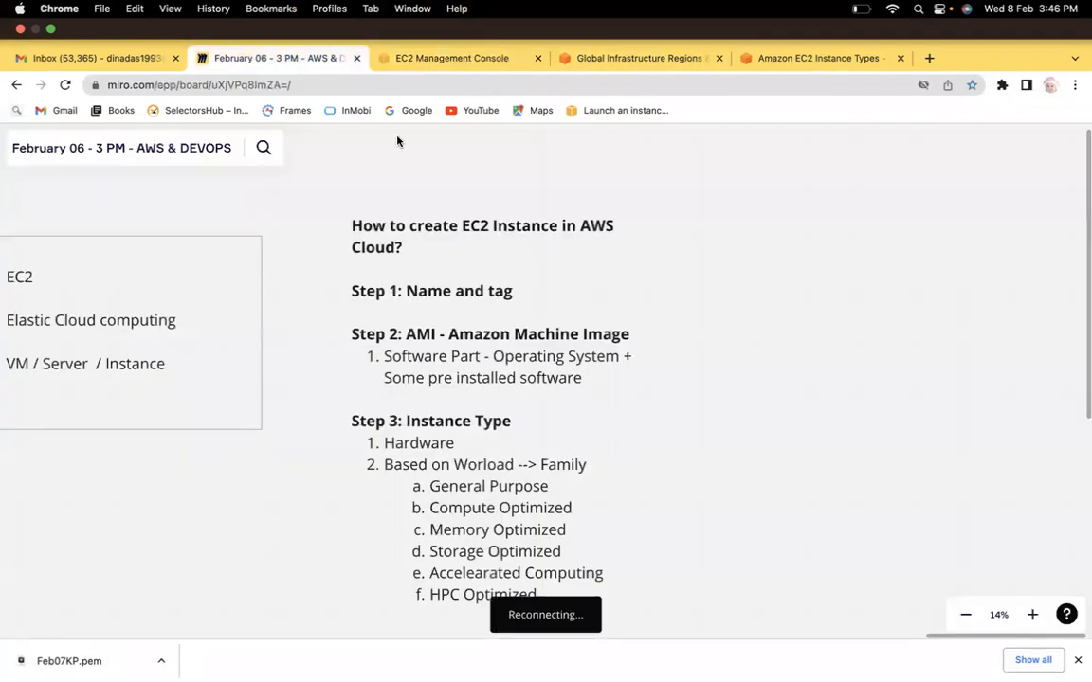
{"action": "left_click", "coordinate": [555, 549]}
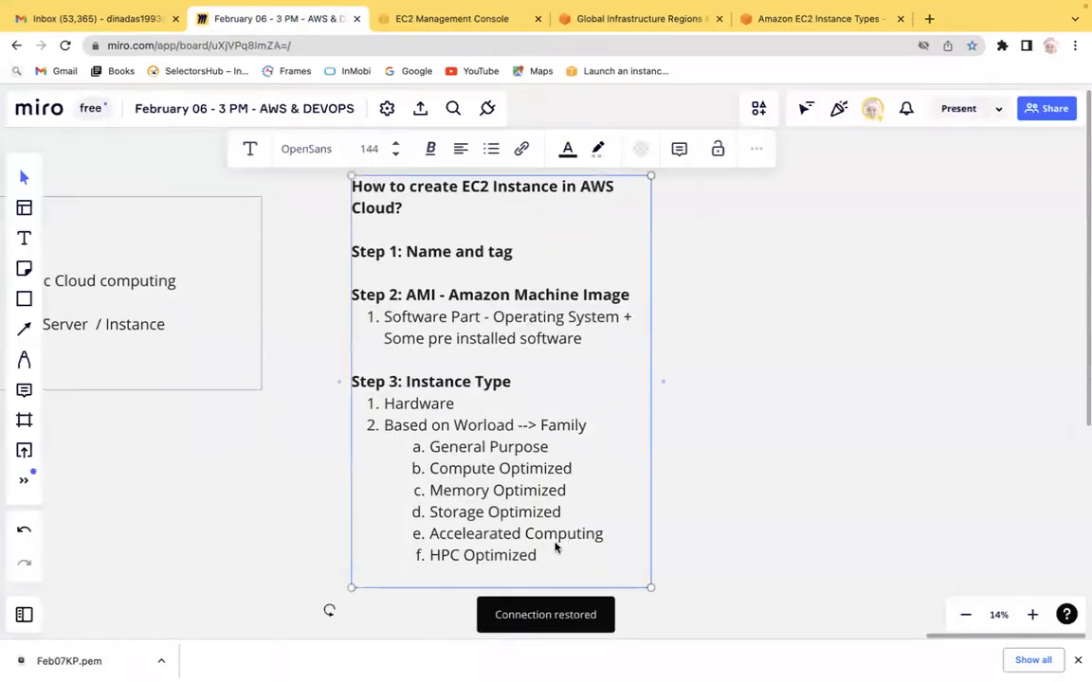
{"action": "left_click", "coordinate": [547, 556]}
{"action": "key", "text": "Return"}
{"action": "key", "text": "BackSpace"}
{"action": "key", "text": "BackSpace"}
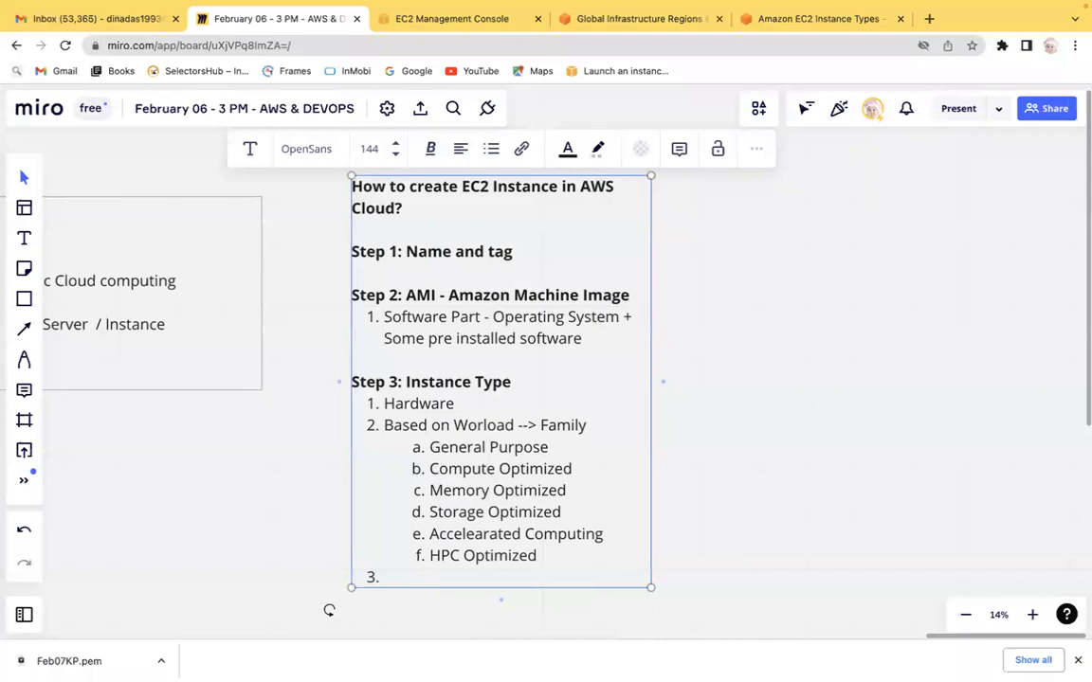
{"action": "type", "text": "Step 4: Generate Key Pari"}
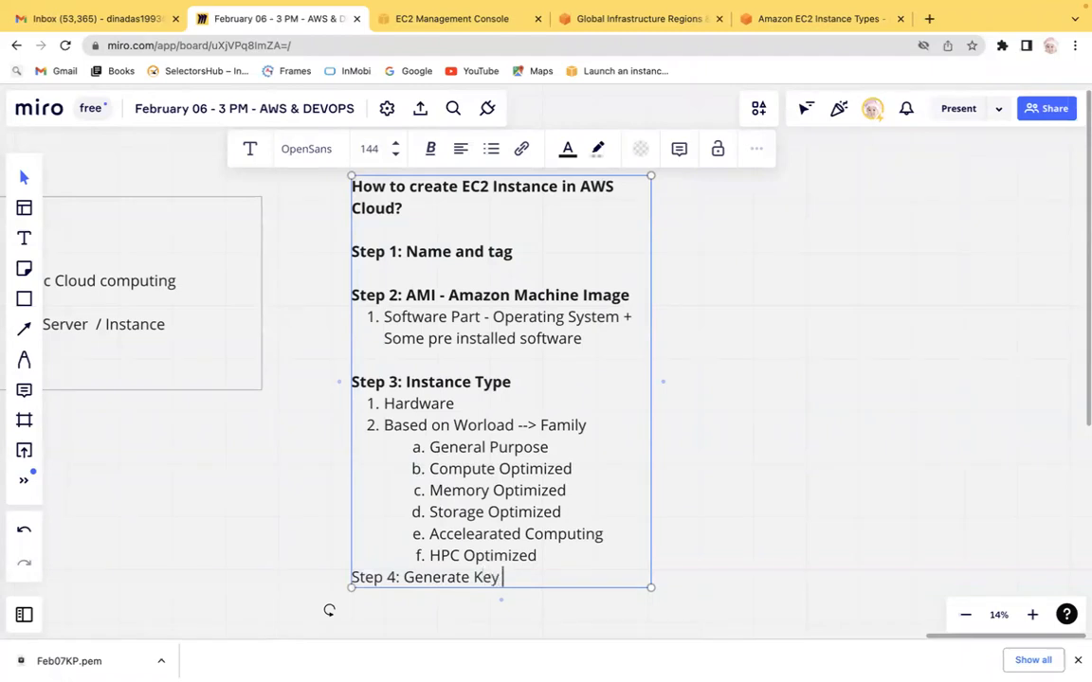
{"action": "key", "text": "BackSpace"}
{"action": "key", "text": "BackSpace"}
{"action": "type", "text": "ir"}
Step: Insert a blank line above Step 4 and start a new empty line after it
{"action": "key", "text": "Left"}
{"action": "key", "text": "Left"}
{"action": "key", "text": "Left"}
{"action": "key", "text": "Left"}
{"action": "key", "text": "Left"}
{"action": "key", "text": "Left"}
{"action": "key", "text": "Left"}
{"action": "key", "text": "Left"}
{"action": "key", "text": "Left"}
{"action": "key", "text": "Left"}
{"action": "key", "text": "Left"}
{"action": "key", "text": "Left"}
{"action": "key", "text": "Left"}
{"action": "key", "text": "Left"}
{"action": "key", "text": "Left"}
{"action": "key", "text": "Left"}
{"action": "key", "text": "Left"}
{"action": "key", "text": "Left"}
{"action": "key", "text": "Left"}
{"action": "key", "text": "Left"}
{"action": "key", "text": "Left"}
{"action": "key", "text": "Left"}
{"action": "key", "text": "Left"}
{"action": "key", "text": "Left"}
{"action": "key", "text": "Left"}
{"action": "key", "text": "Return"}
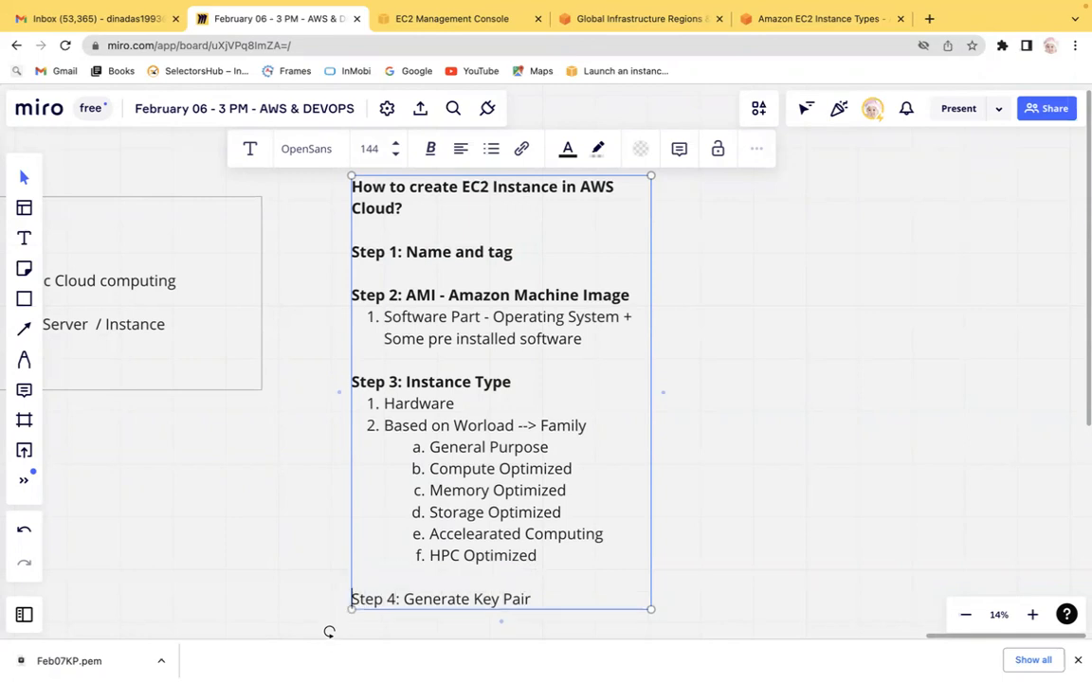
{"action": "left_click", "coordinate": [863, 533]}
{"action": "scroll", "coordinate": [862, 532], "scroll_direction": "down", "scroll_amount": 5}
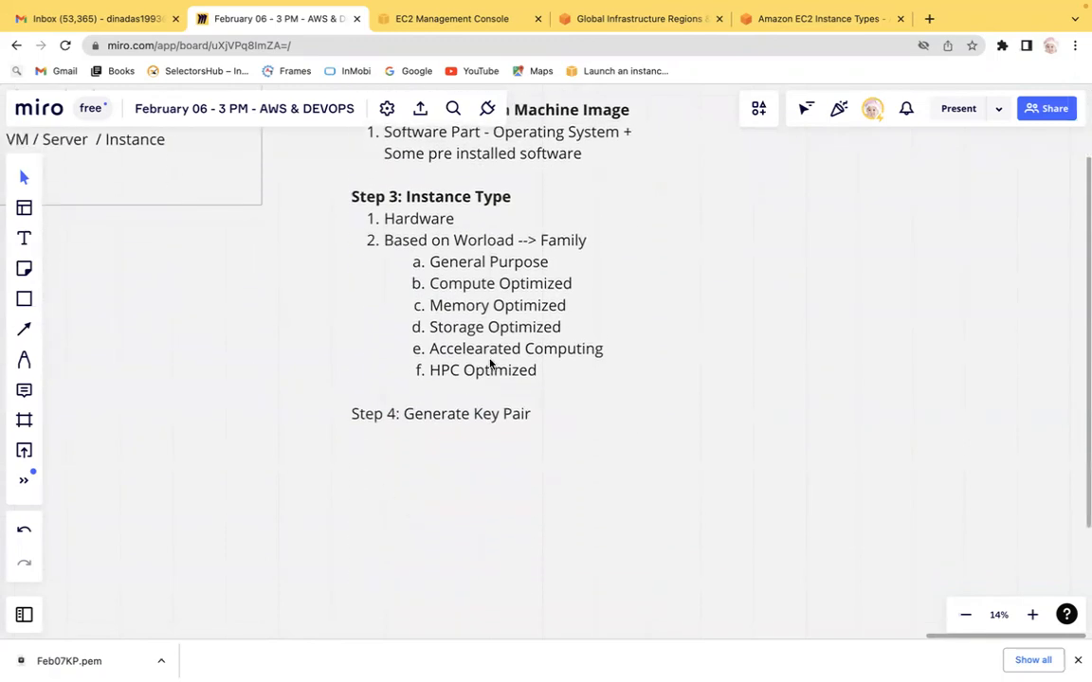
{"action": "left_click", "coordinate": [512, 353]}
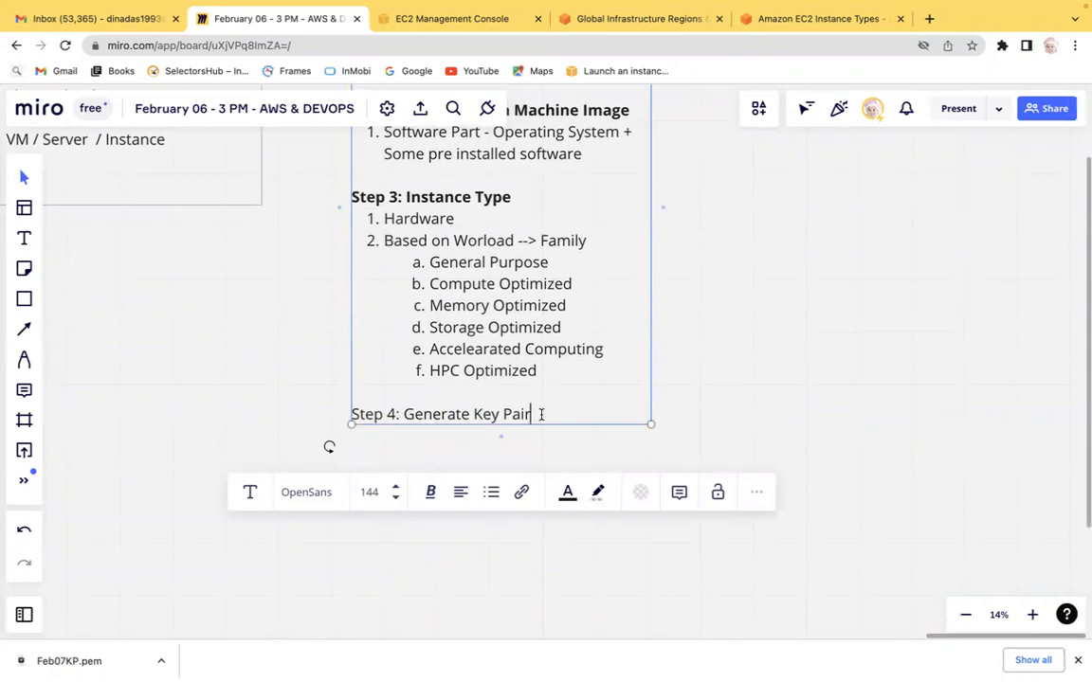
{"action": "key", "text": "Return"}
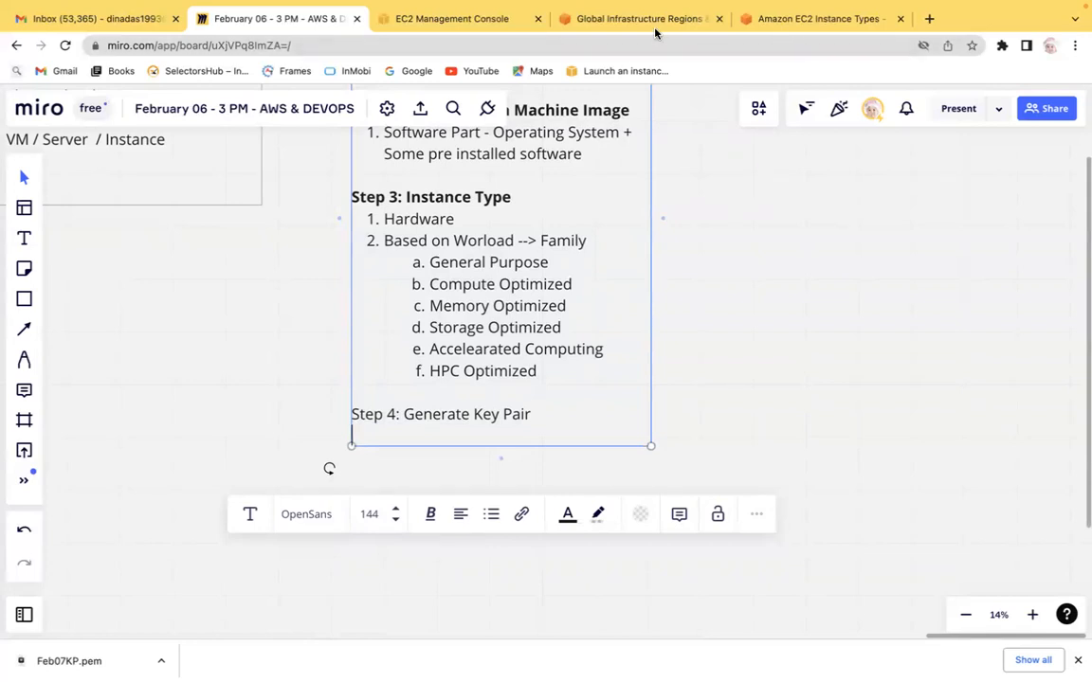
Step: Return to the EC2 console and open the key pair list to view the existing key pairs
{"action": "left_click", "coordinate": [452, 21]}
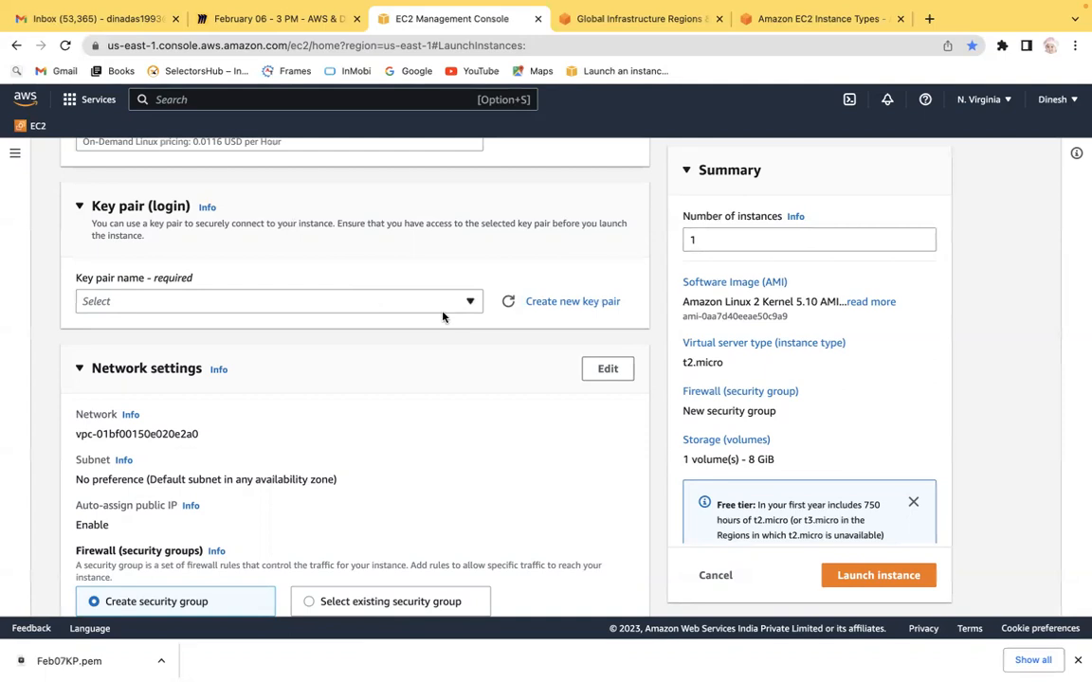
{"action": "left_click", "coordinate": [470, 301]}
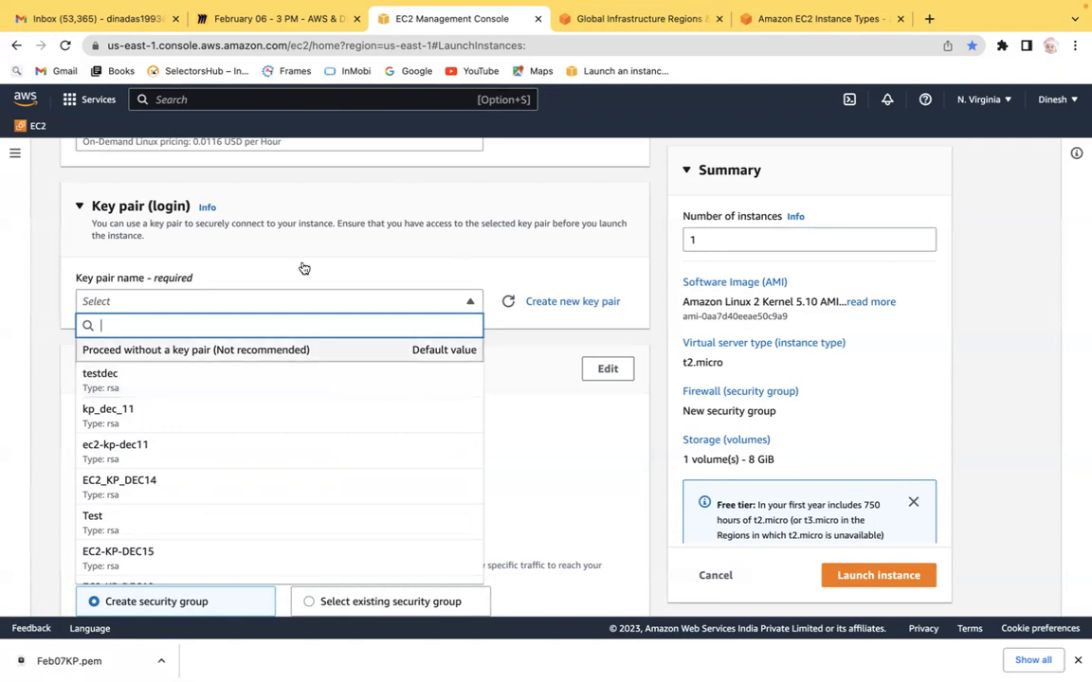
{"action": "left_click", "coordinate": [45, 319]}
{"action": "left_click", "coordinate": [426, 302]}
{"action": "left_click", "coordinate": [45, 309]}
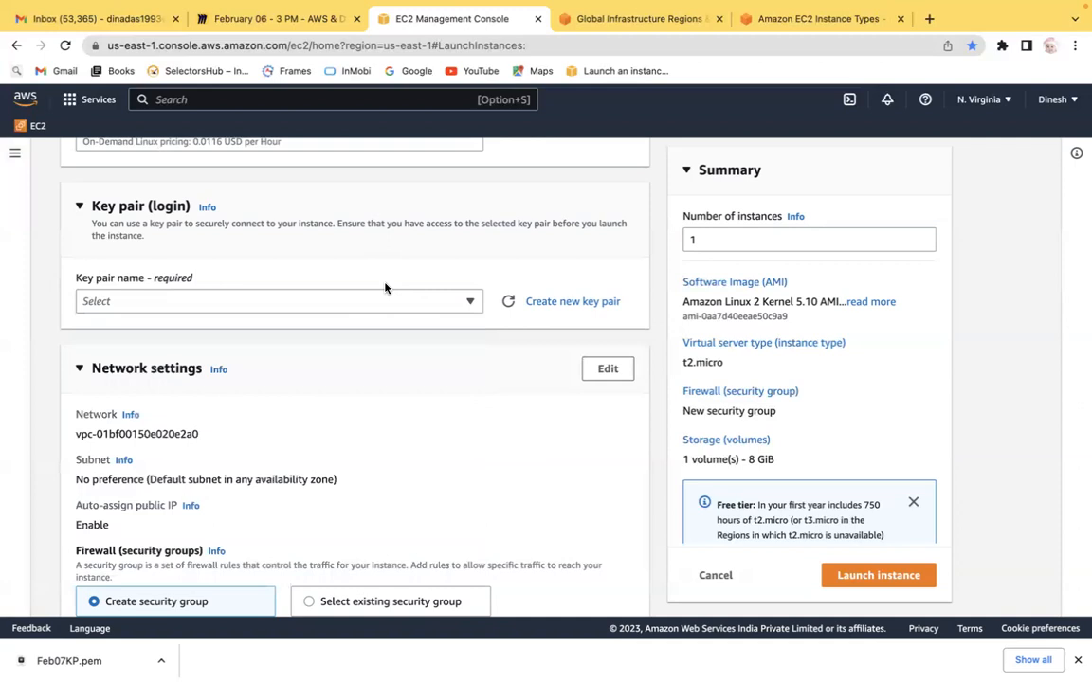
Step: Open the dialog for creating a new key pair, keeping the .pem private key format
{"action": "left_click", "coordinate": [584, 306]}
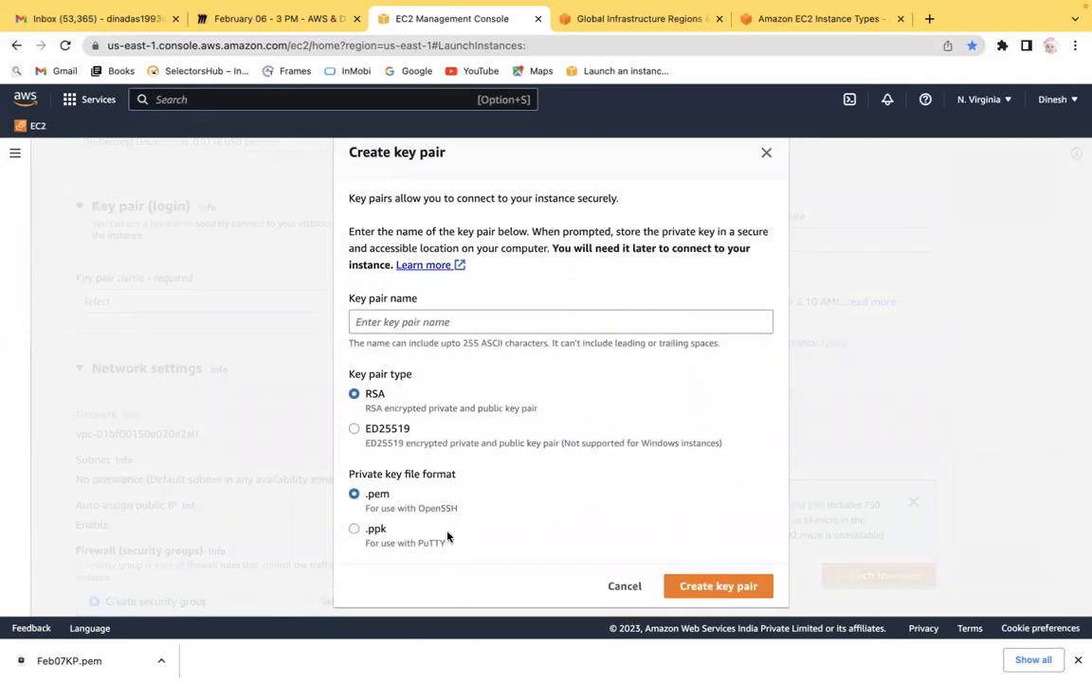
{"action": "left_click_drag", "start_coordinate": [459, 511], "coordinate": [367, 498]}
{"action": "left_click", "coordinate": [385, 494]}
{"action": "left_click", "coordinate": [415, 320]}
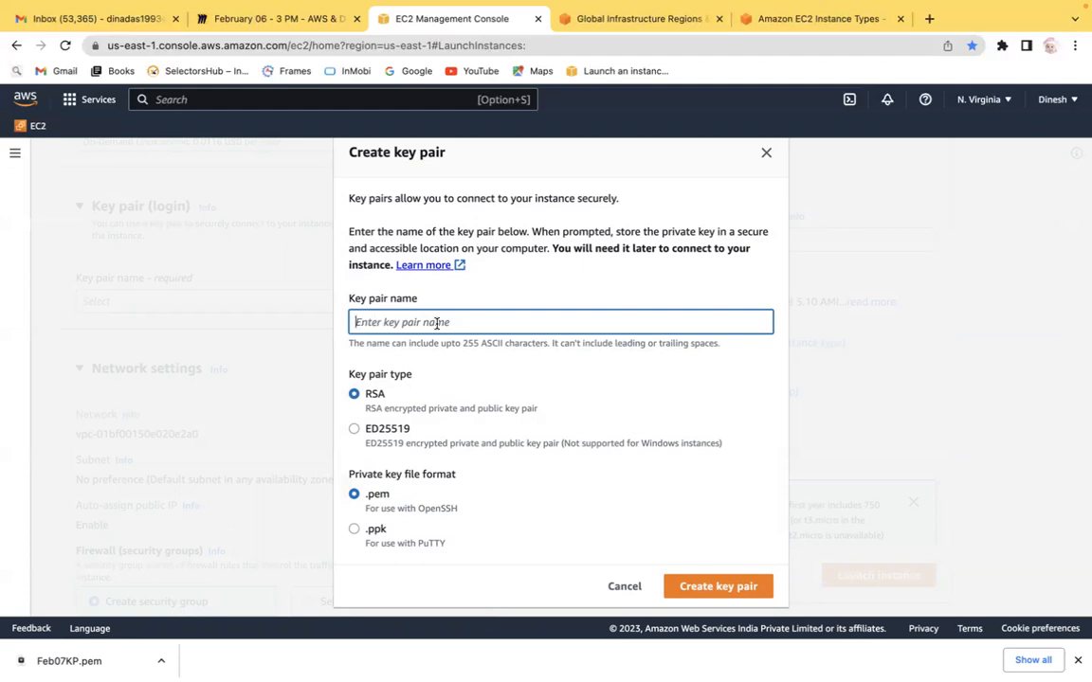
Step: Enter 08FebKey as the new key pair's name
{"action": "mouse_move", "coordinate": [982, 8]}
{"action": "type", "text": "o8"}
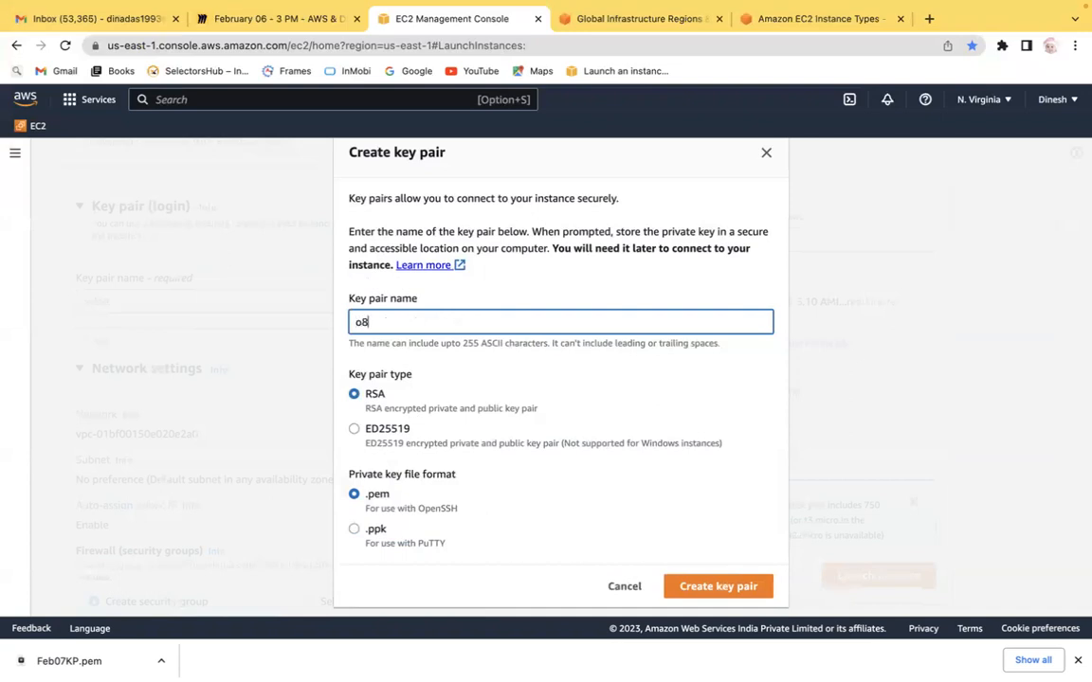
{"action": "key", "text": "BackSpace"}
{"action": "key", "text": "BackSpace"}
{"action": "type", "text": "08FebKP"}
{"action": "left_click_drag", "start_coordinate": [438, 322], "coordinate": [324, 324]}
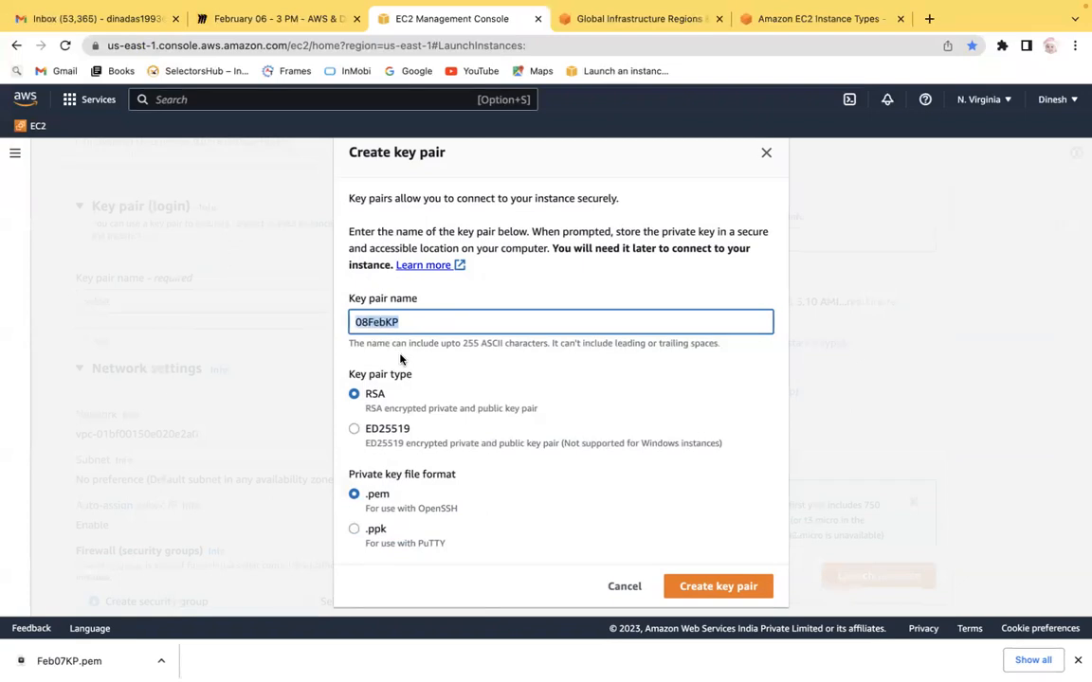
{"action": "type", "text": "test"}
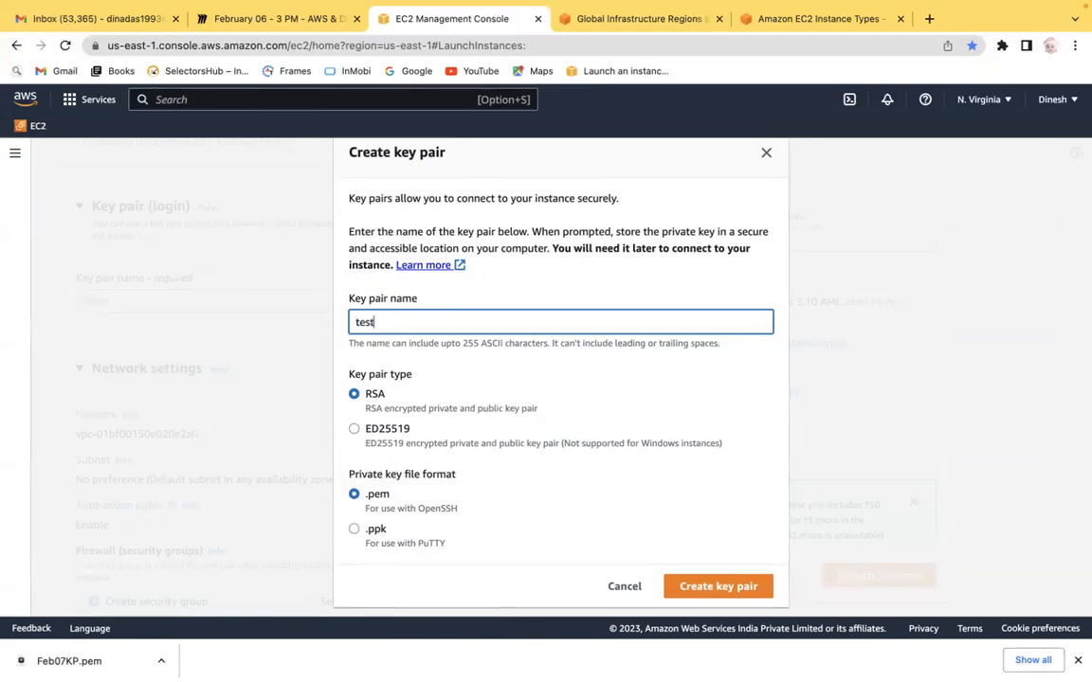
{"action": "key", "text": "BackSpace"}
{"action": "key", "text": "BackSpace"}
{"action": "key", "text": "BackSpace"}
{"action": "key", "text": "BackSpace"}
{"action": "type", "text": "08FebKey"}
Step: Create the 08FebKey key pair with RSA type and .pem format
{"action": "left_click_drag", "start_coordinate": [425, 325], "coordinate": [354, 322]}
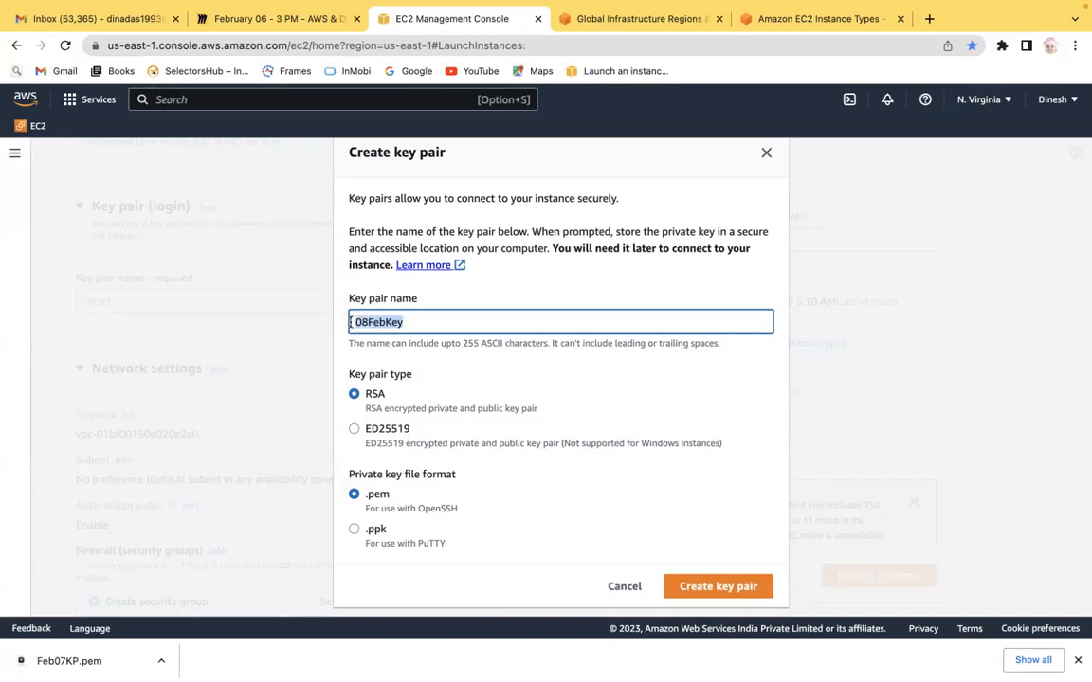
{"action": "left_click", "coordinate": [398, 398]}
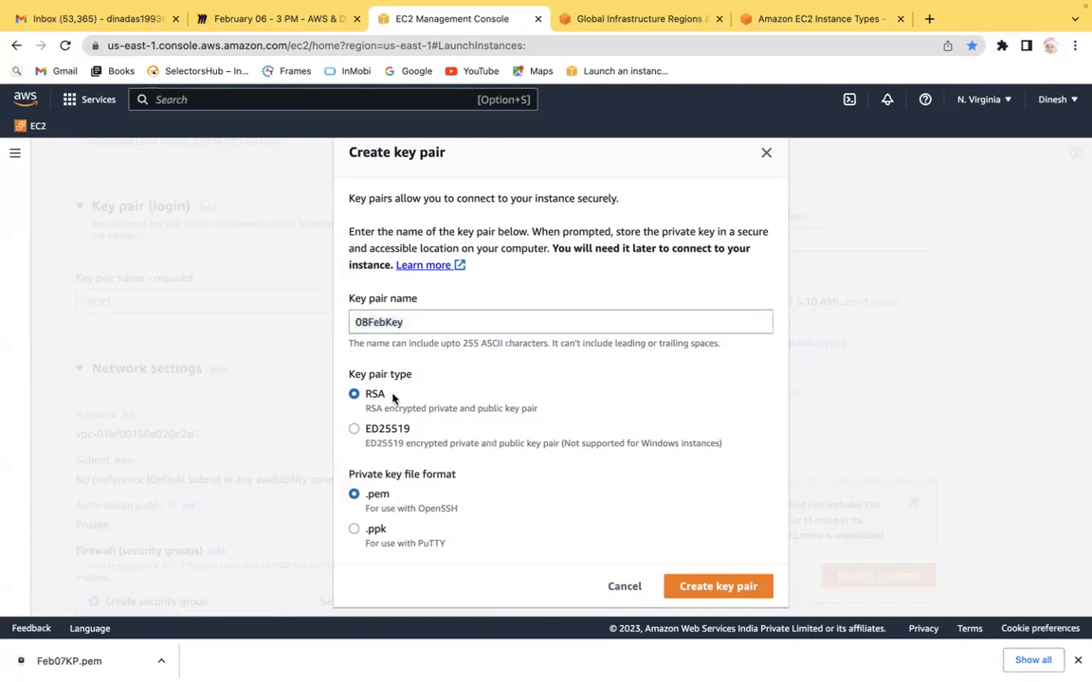
{"action": "left_click_drag", "start_coordinate": [541, 408], "coordinate": [398, 386]}
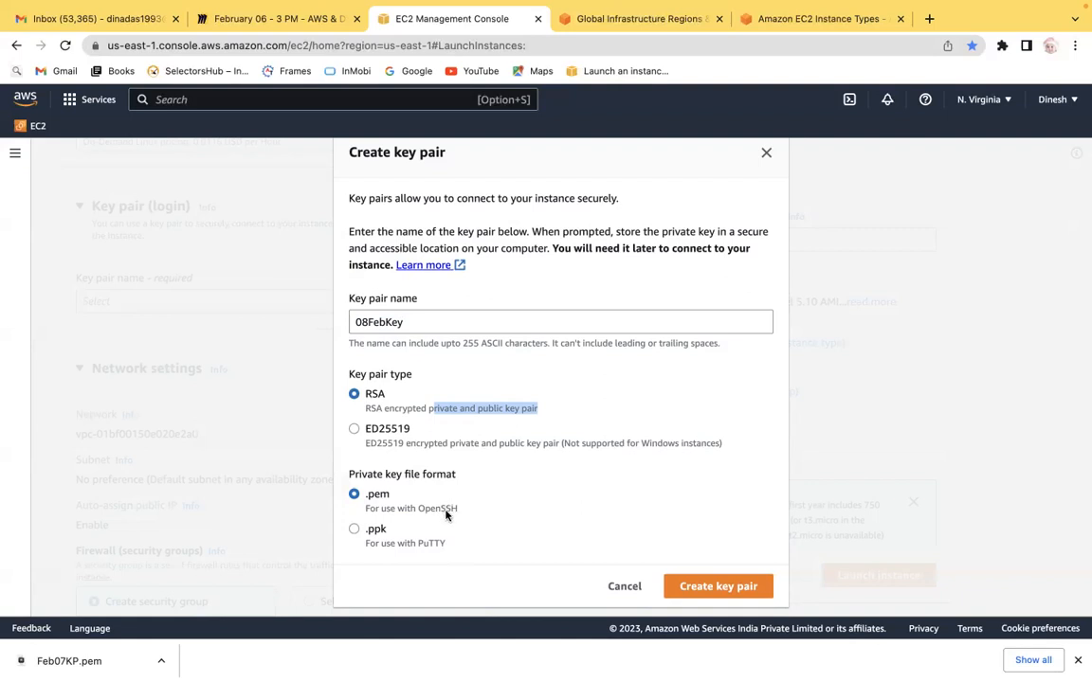
{"action": "left_click", "coordinate": [718, 587]}
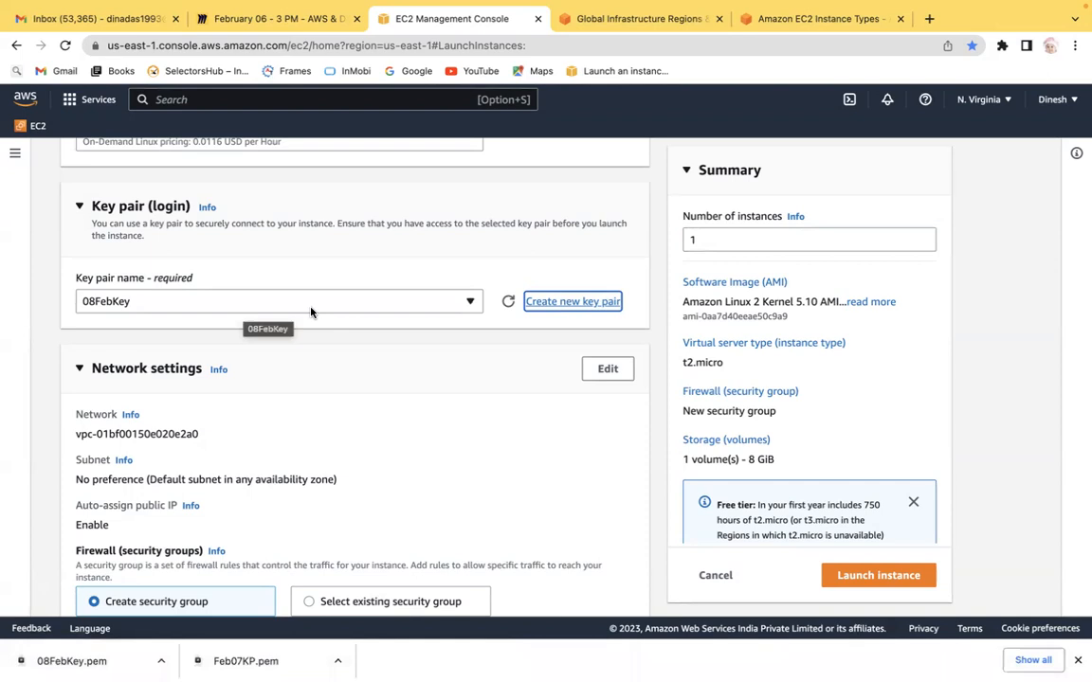
Step: Review the key pair list again and scroll down to the network settings section
{"action": "left_click", "coordinate": [282, 300]}
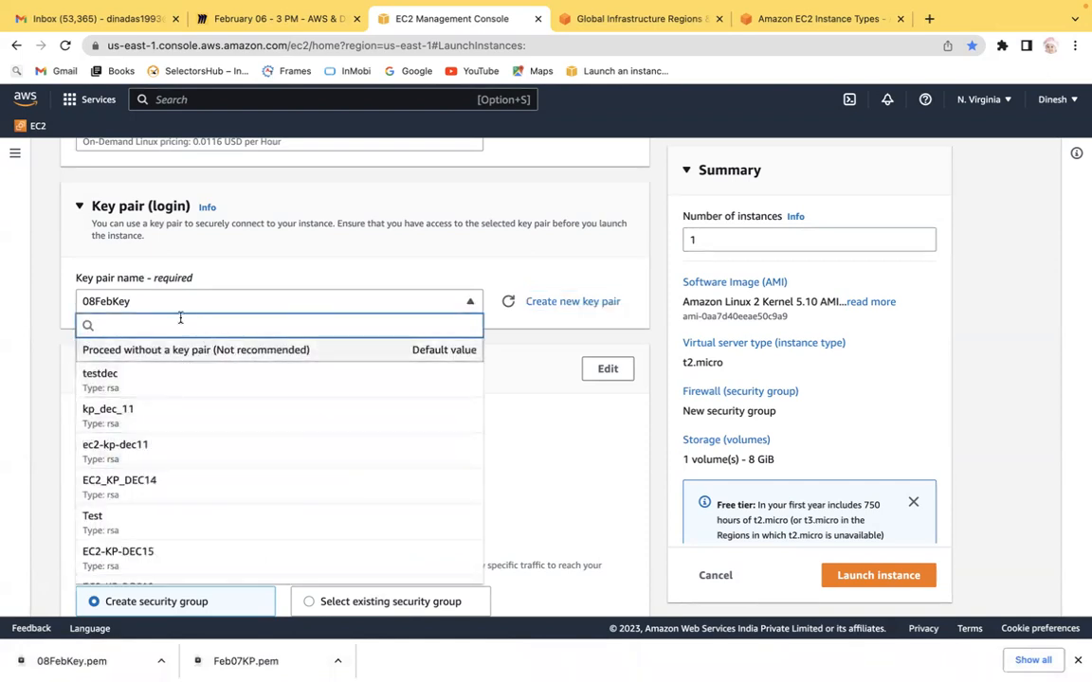
{"action": "left_click", "coordinate": [46, 315]}
{"action": "scroll", "coordinate": [46, 315], "scroll_direction": "down", "scroll_amount": 3}
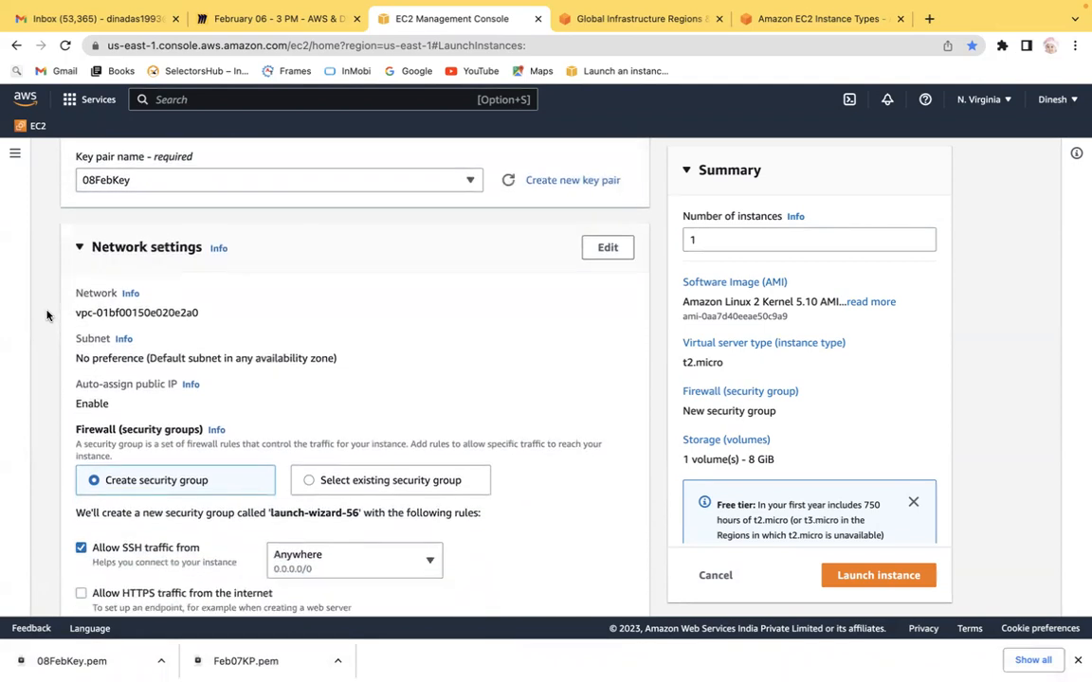
{"action": "scroll", "coordinate": [47, 314], "scroll_direction": "down", "scroll_amount": 1}
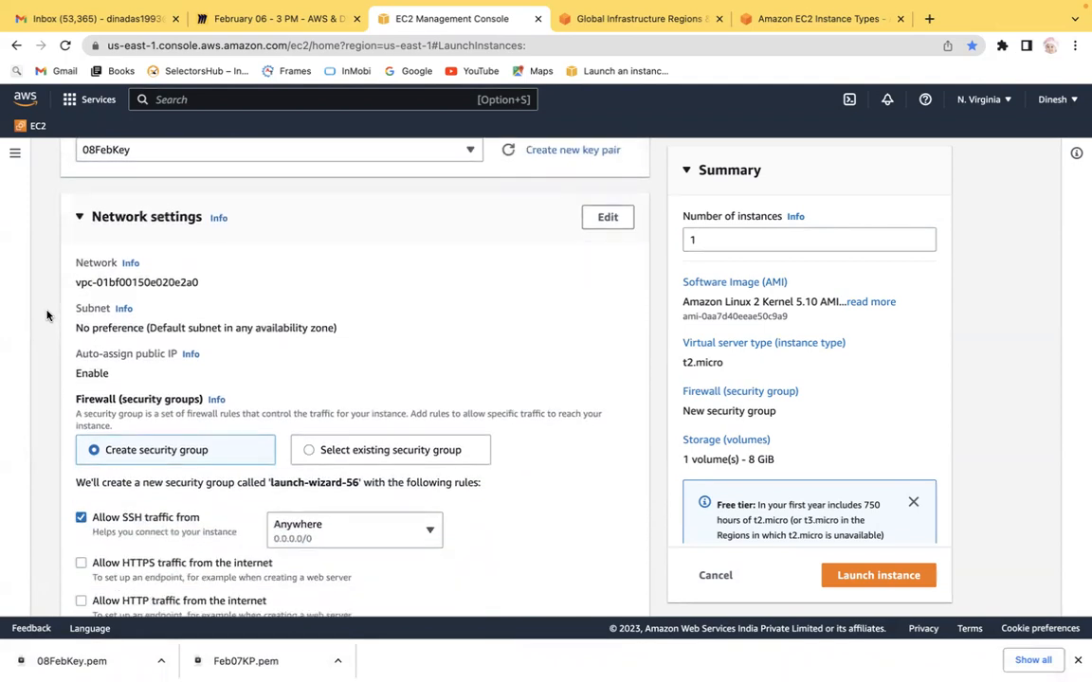
{"action": "scroll", "coordinate": [46, 315], "scroll_direction": "down", "scroll_amount": 1}
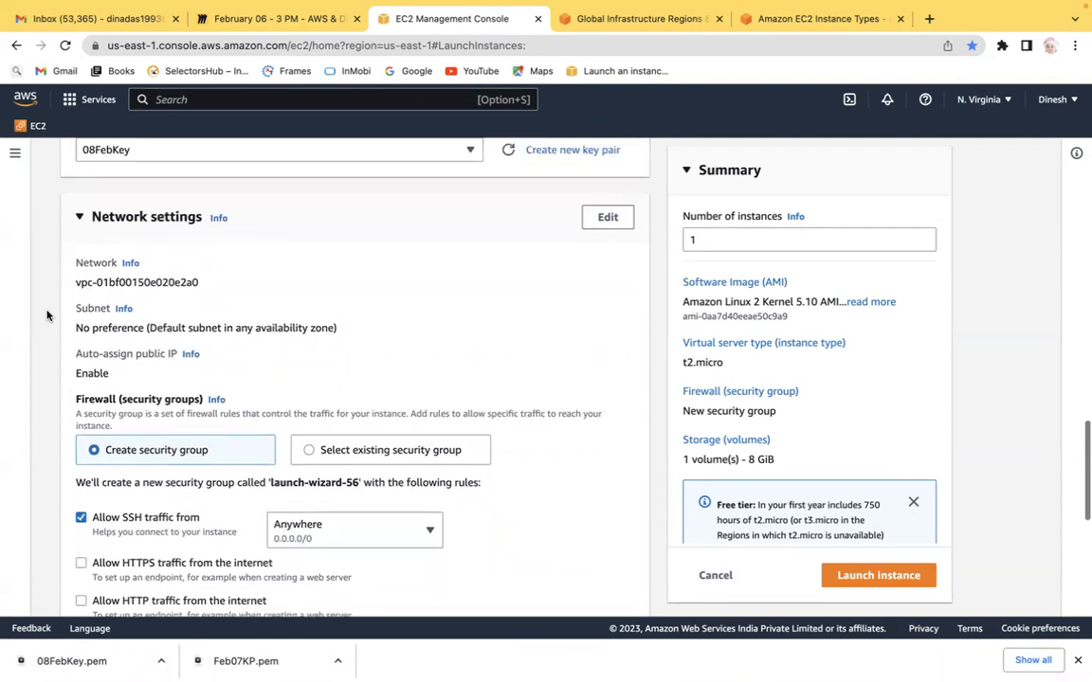
Step: Review the key pair selection and the network settings section of the instance launch form
{"action": "mouse_move", "coordinate": [447, 657]}
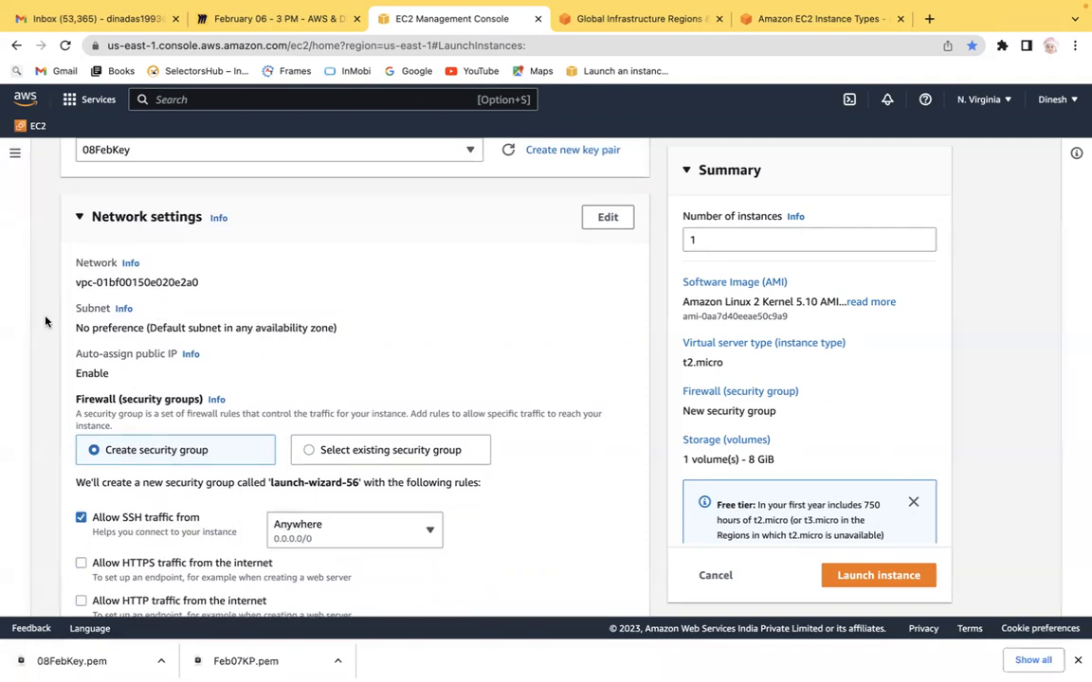
{"action": "scroll", "coordinate": [44, 321], "scroll_direction": "up", "scroll_amount": 2}
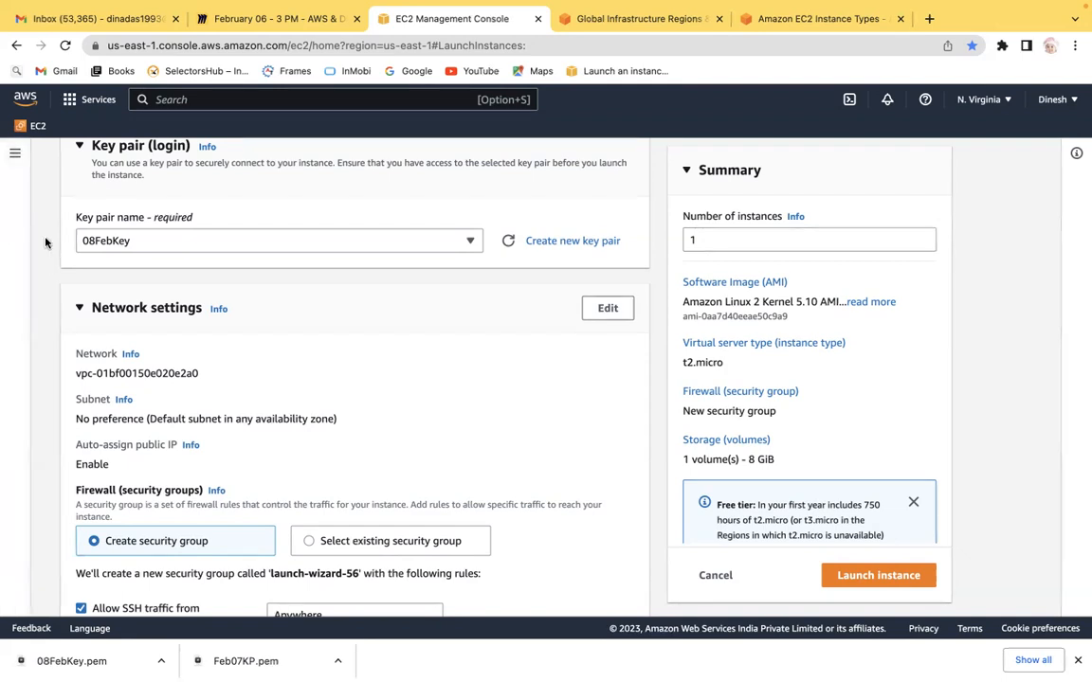
{"action": "scroll", "coordinate": [44, 243], "scroll_direction": "down", "scroll_amount": 3}
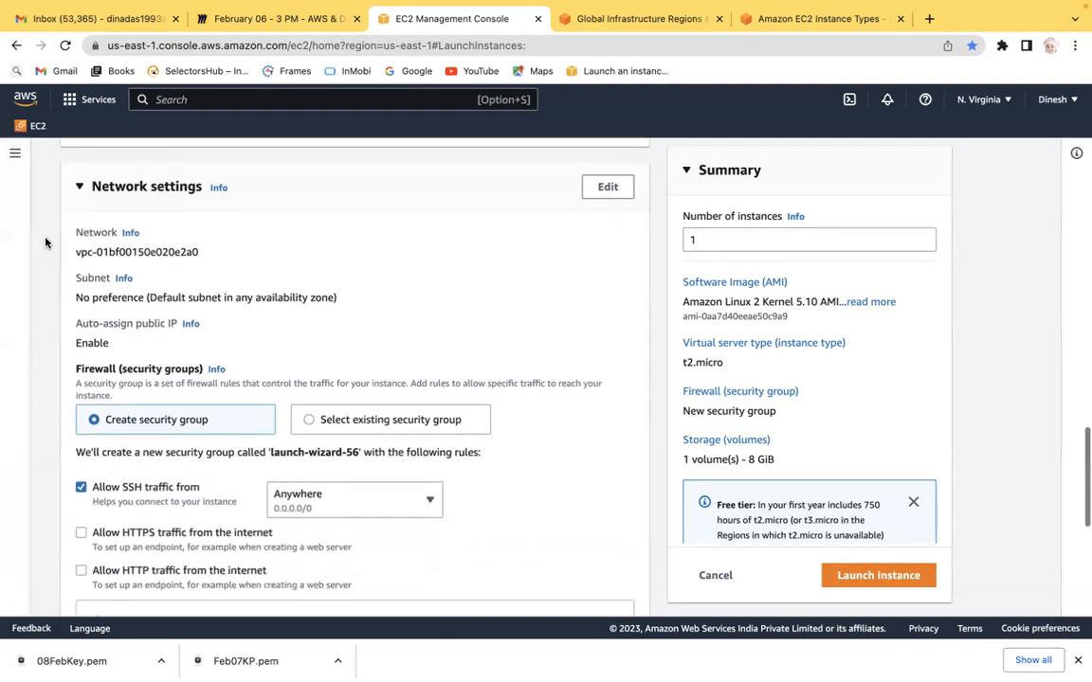
{"action": "scroll", "coordinate": [45, 243], "scroll_direction": "up", "scroll_amount": 1}
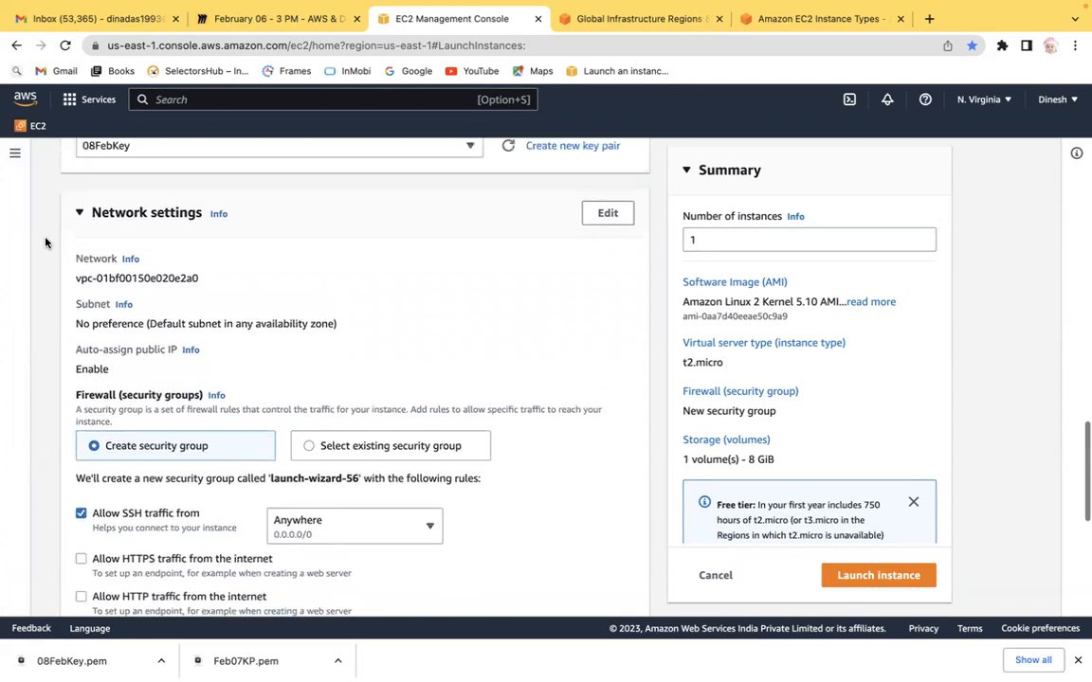
{"action": "scroll", "coordinate": [45, 243], "scroll_direction": "up", "scroll_amount": 1}
{"action": "mouse_move", "coordinate": [479, 658]}
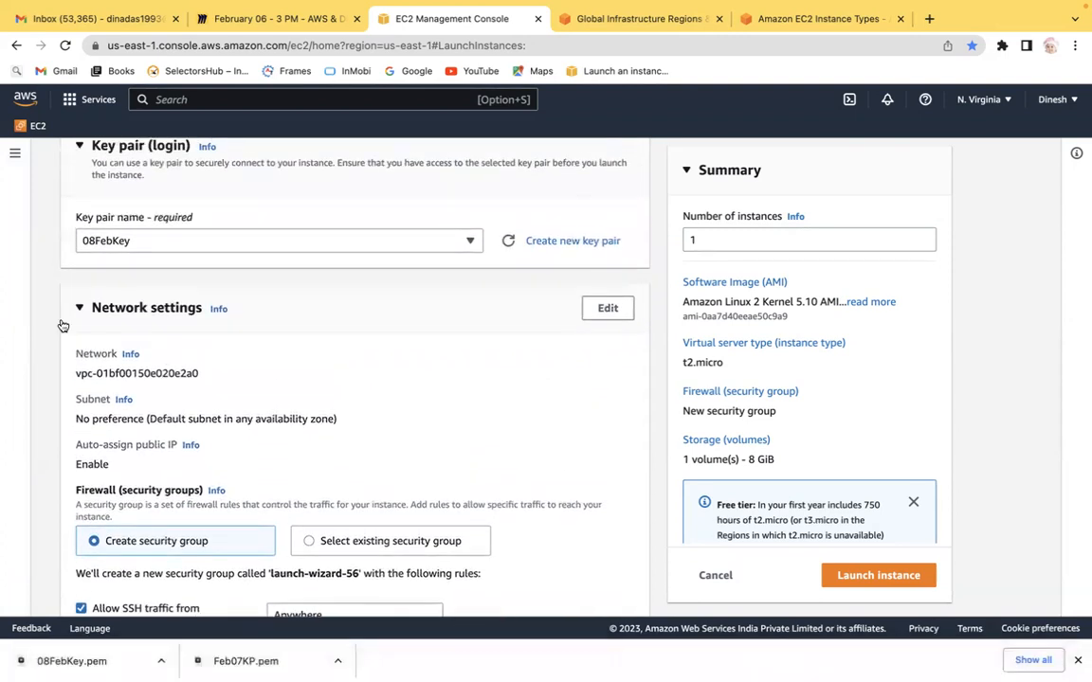
{"action": "scroll", "coordinate": [50, 309], "scroll_direction": "down", "scroll_amount": 3}
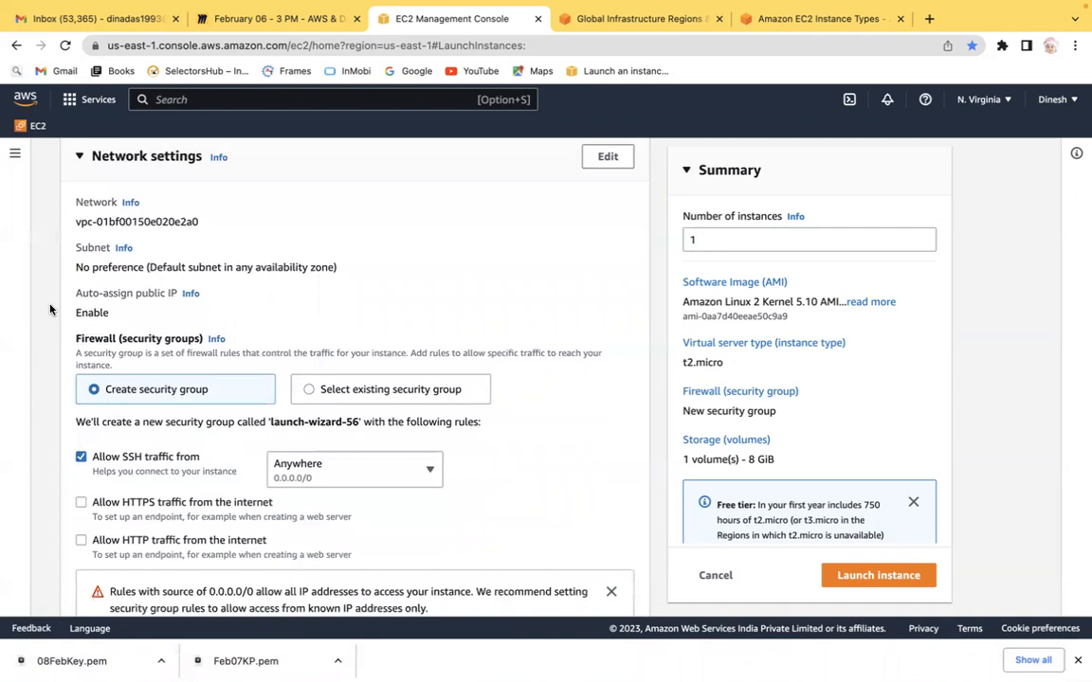
{"action": "scroll", "coordinate": [50, 309], "scroll_direction": "up", "scroll_amount": 1}
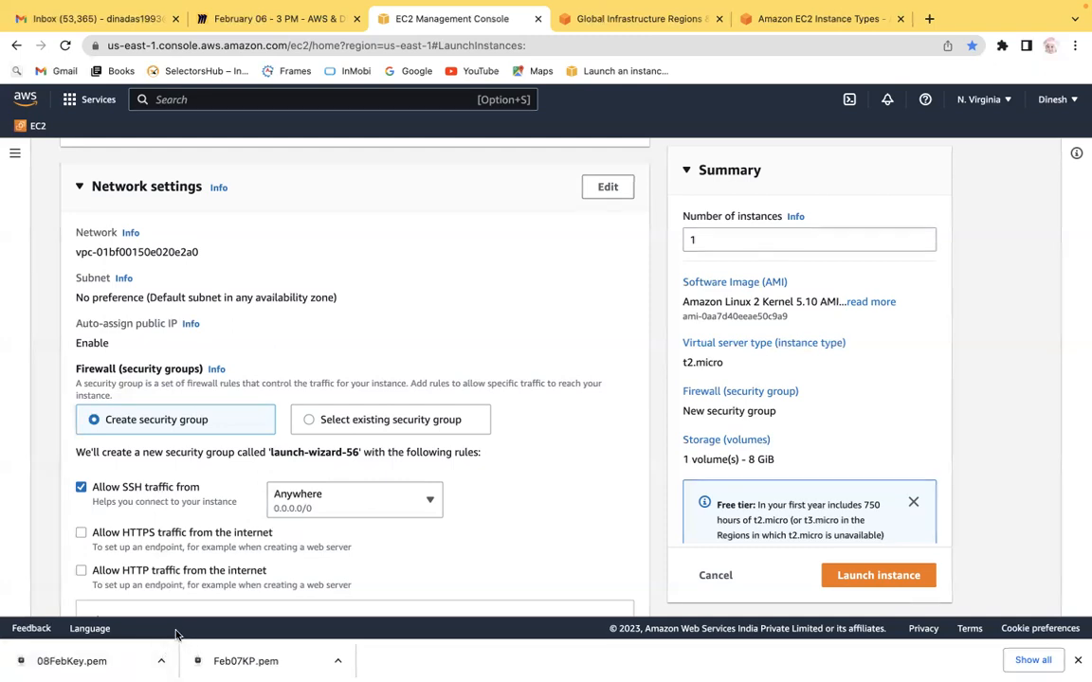
{"action": "key", "text": "ctrl+Left"}
{"action": "key", "text": "ctrl+Right"}
{"action": "mouse_move", "coordinate": [547, 668]}
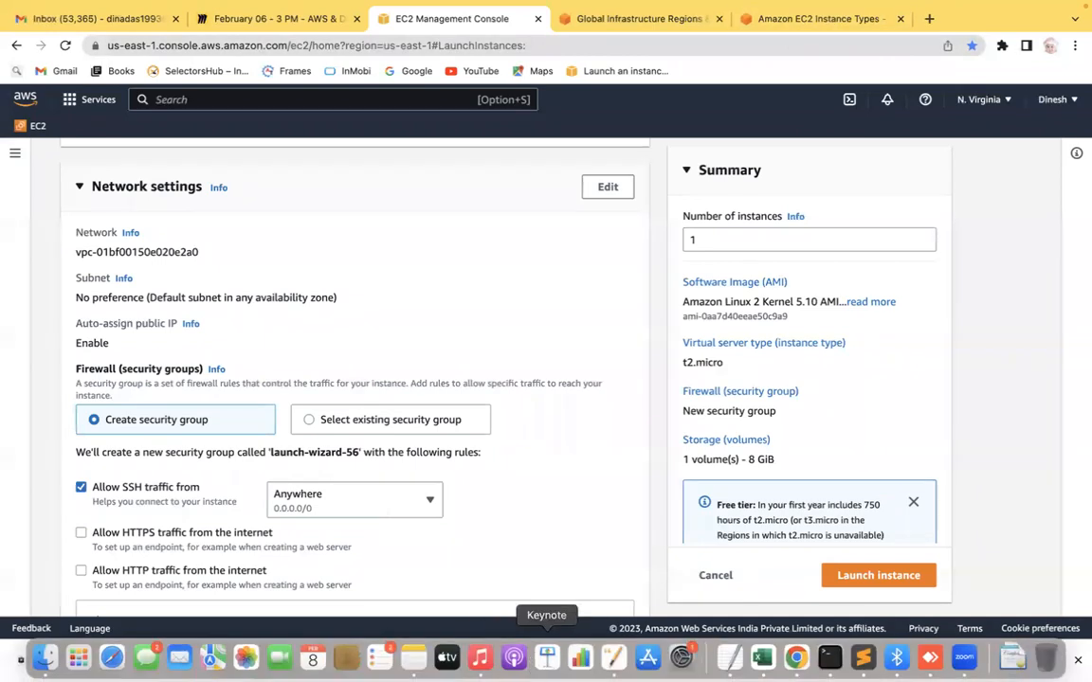
Step: Review the chosen AMI, instance type and key pair sections of the launch form again
{"action": "scroll", "coordinate": [55, 355], "scroll_direction": "up", "scroll_amount": 5}
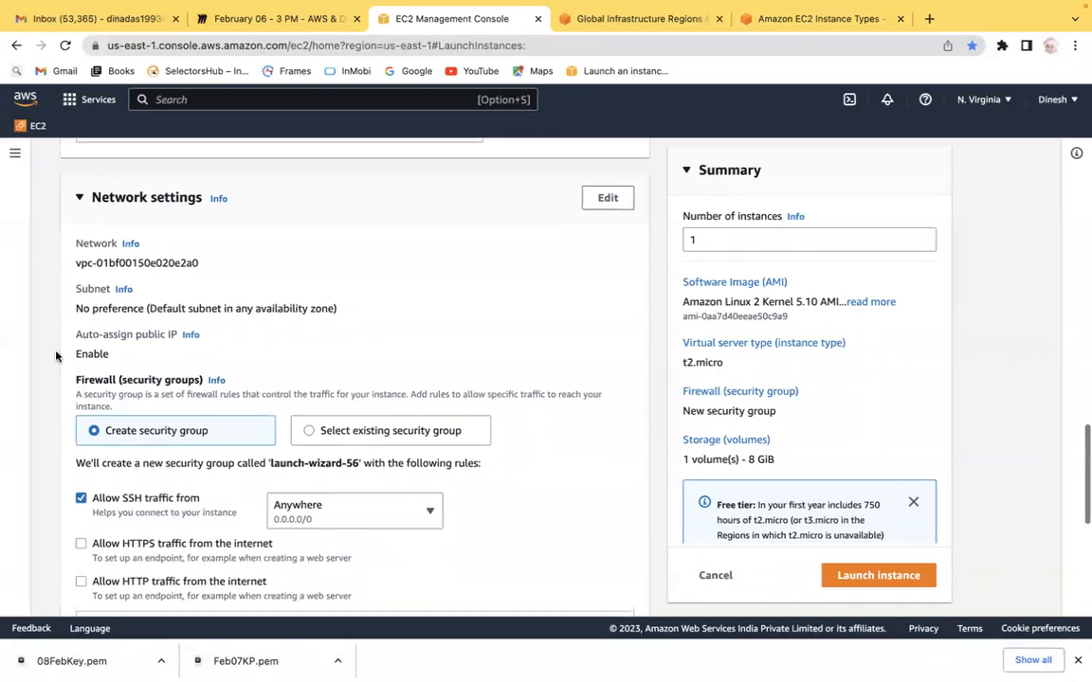
{"action": "scroll", "coordinate": [55, 355], "scroll_direction": "up", "scroll_amount": 10}
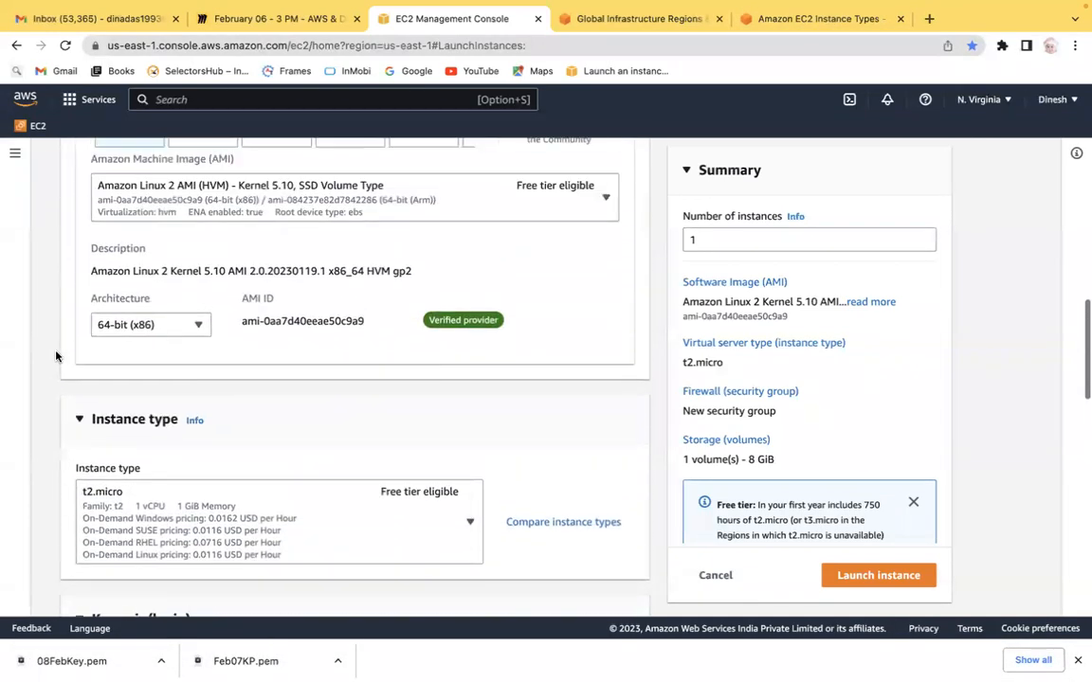
{"action": "scroll", "coordinate": [55, 356], "scroll_direction": "down", "scroll_amount": 5}
{"action": "scroll", "coordinate": [55, 355], "scroll_direction": "down", "scroll_amount": 6}
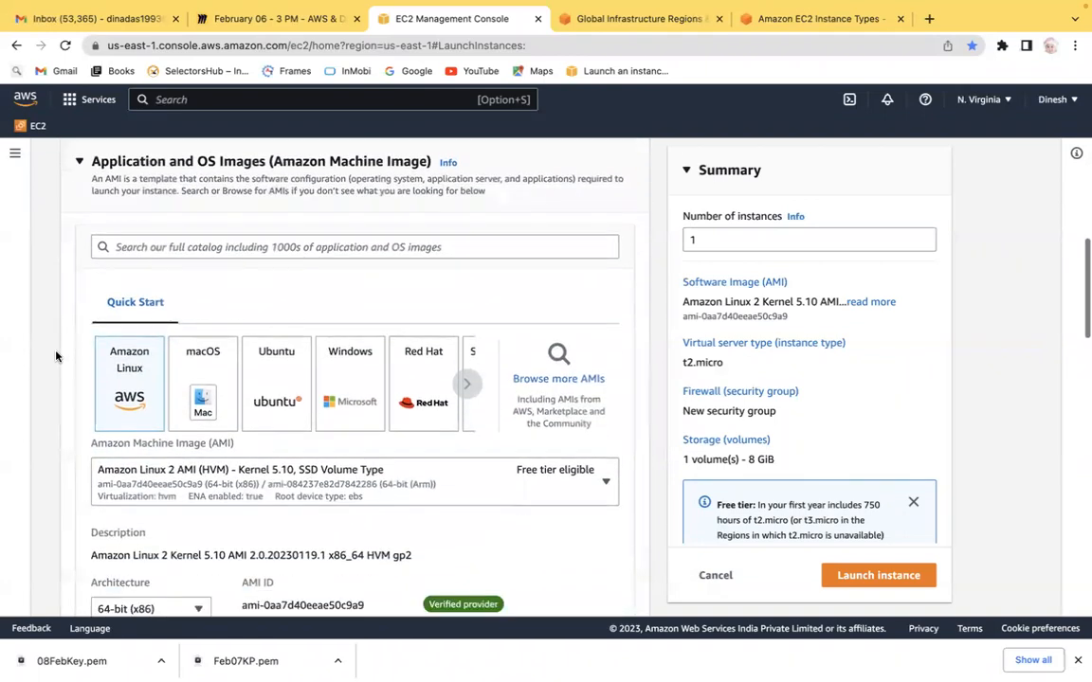
{"action": "scroll", "coordinate": [54, 356], "scroll_direction": "down", "scroll_amount": 2}
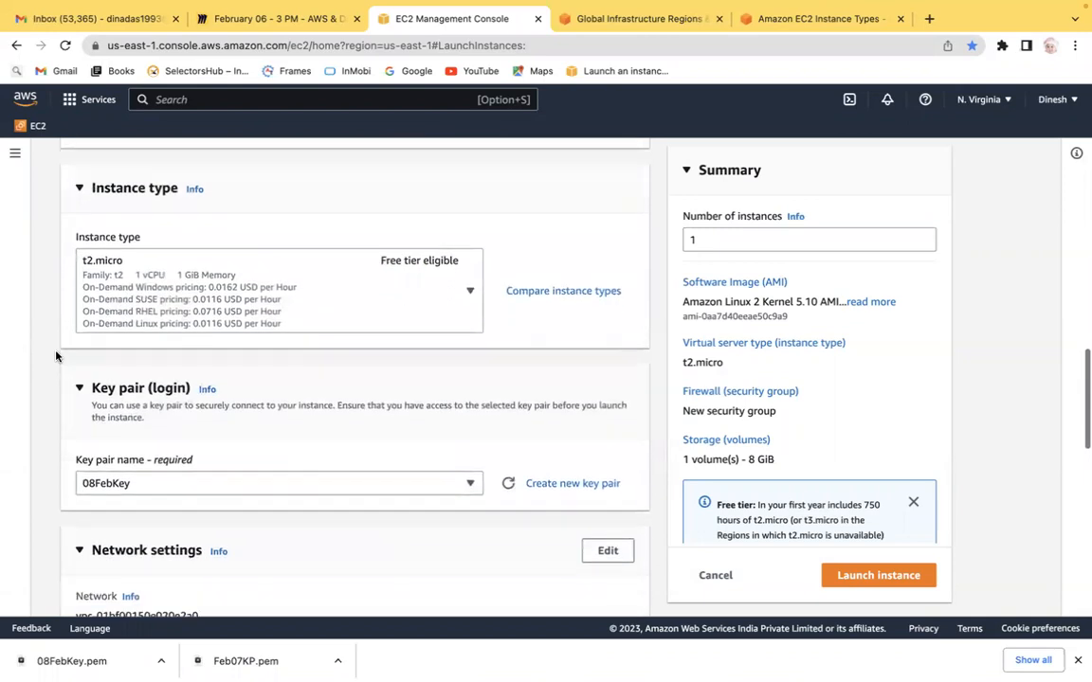